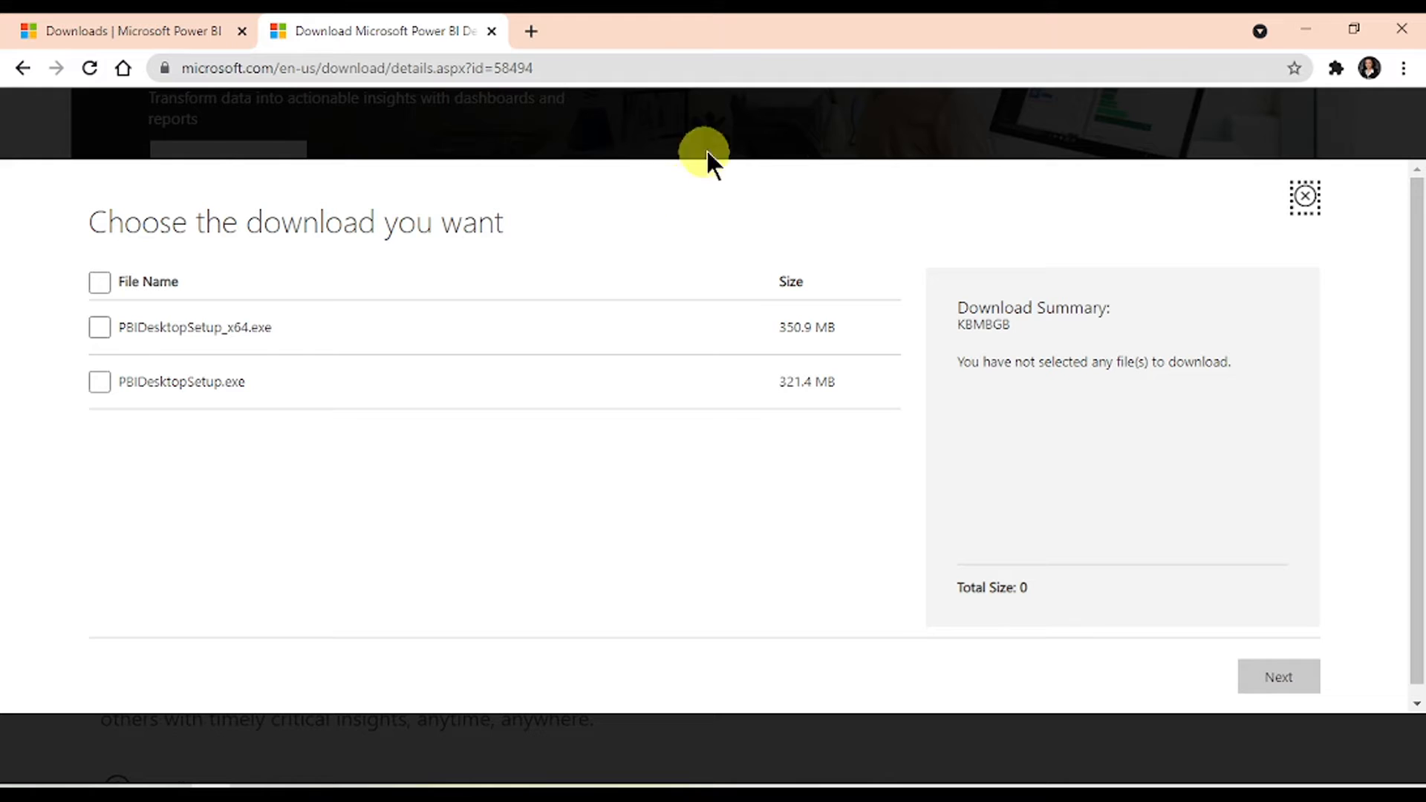
- Minimize the Chrome download page to reveal the Microsoft Store's Power BI Desktop listing
{"action": "left_click", "coordinate": [1312, 33]}
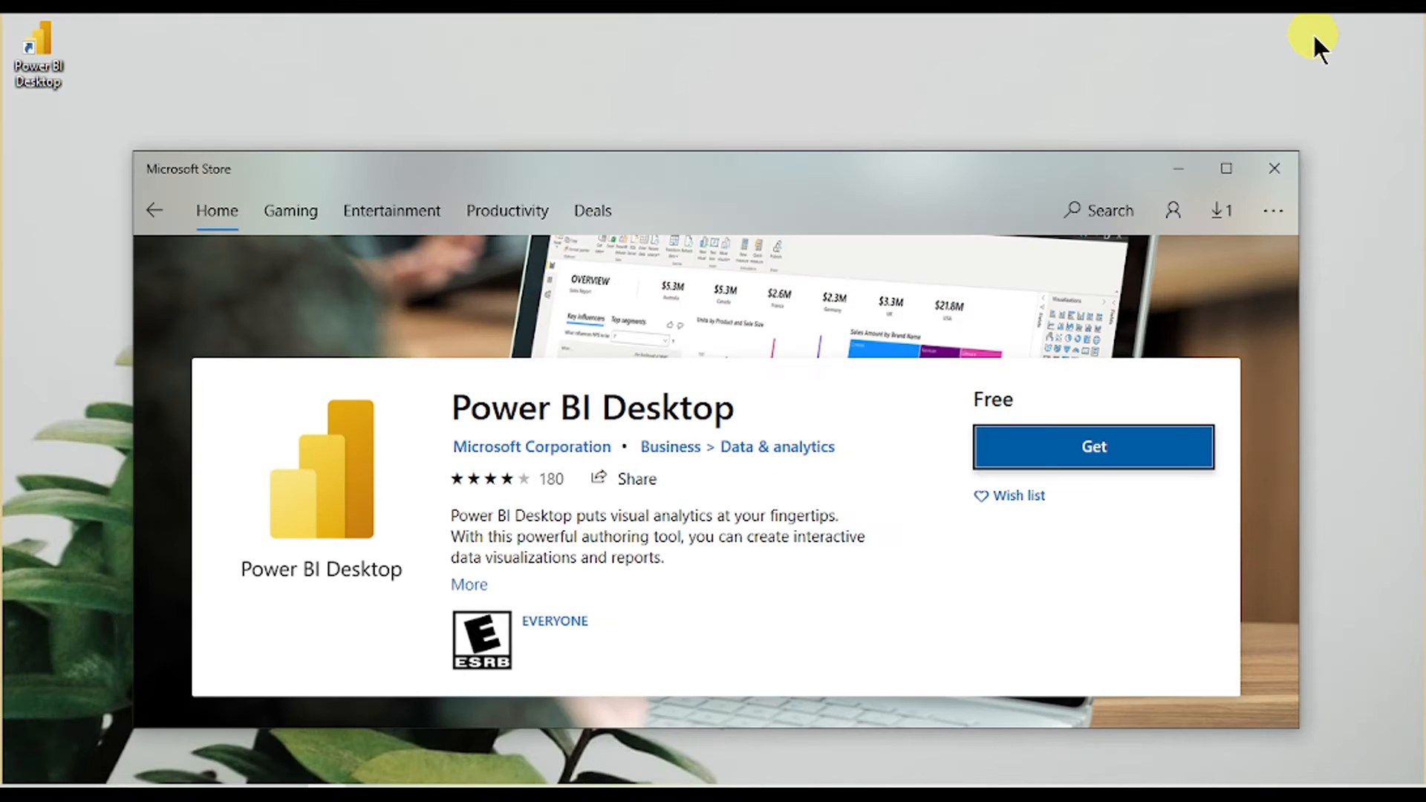
- Hide the Store window, launch Power BI Desktop from its desktop icon, and centre the splash window
{"action": "left_click", "coordinate": [1179, 168]}
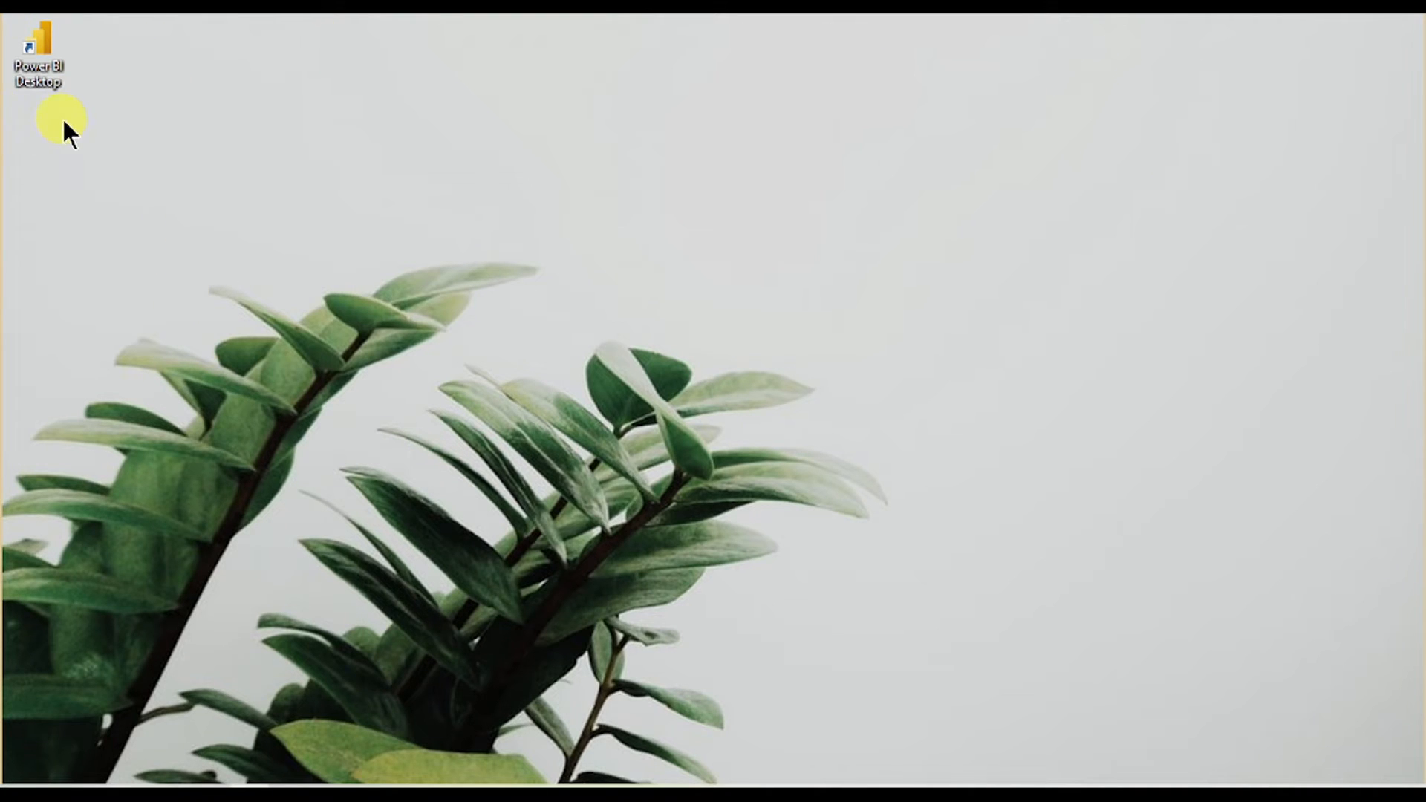
{"action": "double_click", "coordinate": [54, 76]}
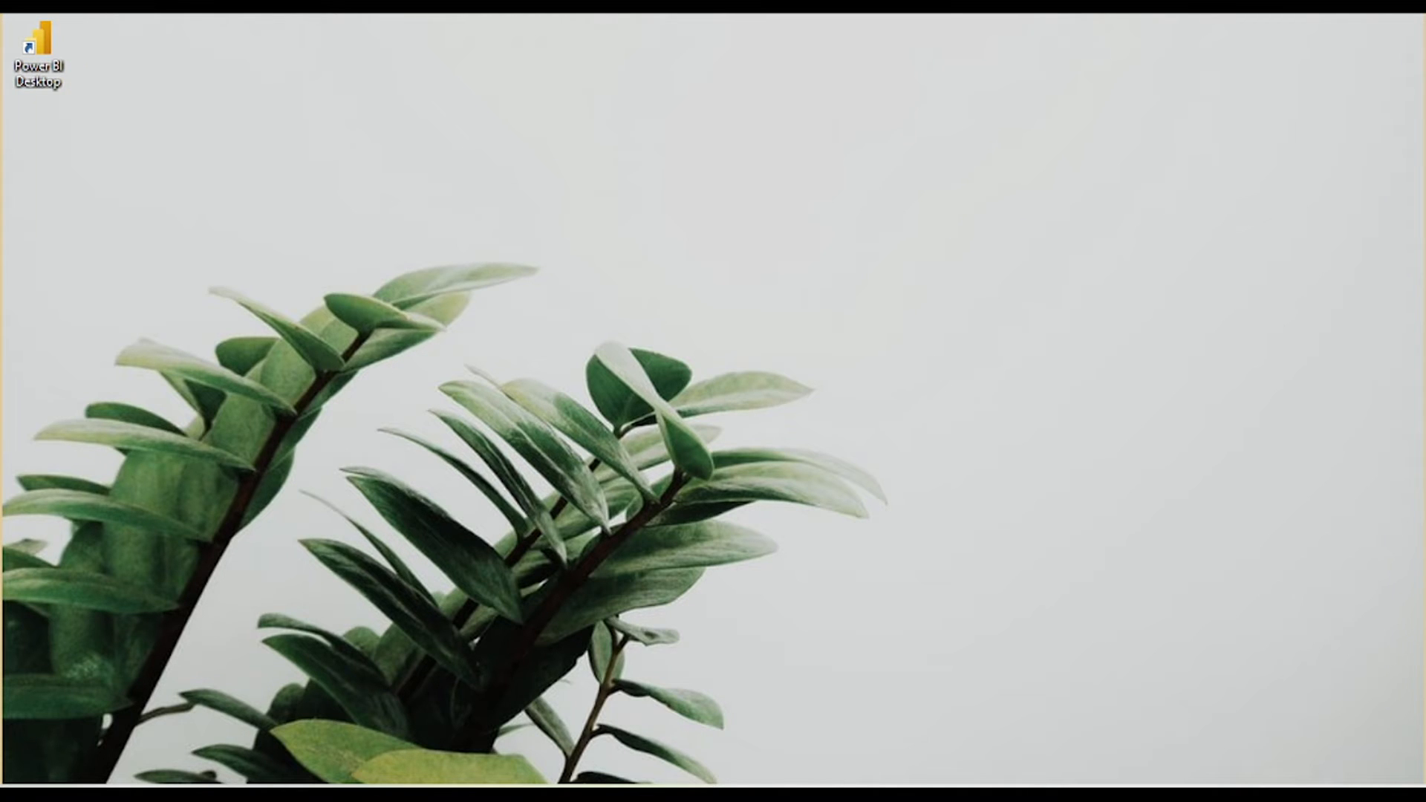
{"action": "left_click_drag", "start_coordinate": [362, 280], "coordinate": [775, 258]}
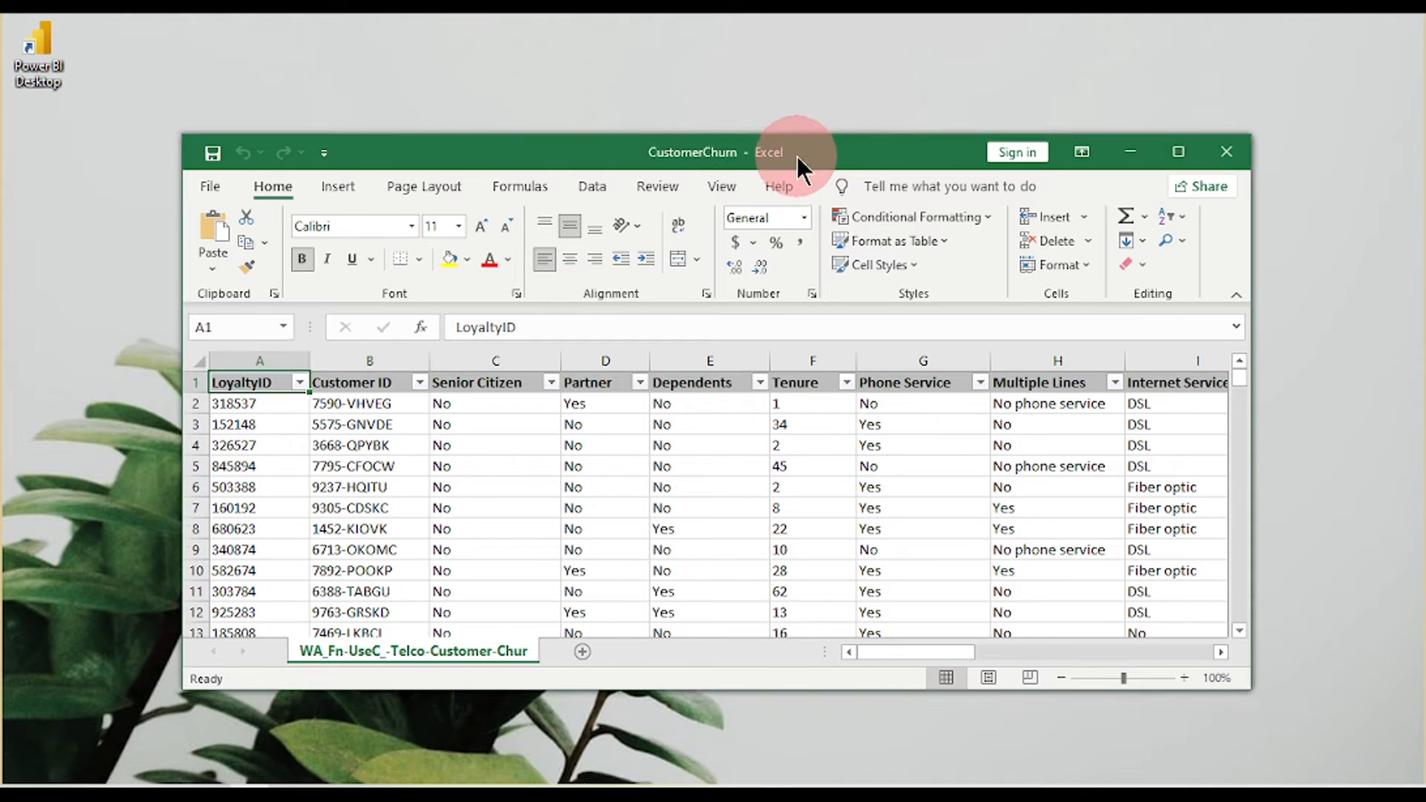
- Maximize the CustomerChurn workbook and inspect the LoyaltyID through Tenure columns
{"action": "left_click_drag", "start_coordinate": [796, 156], "coordinate": [784, 101]}
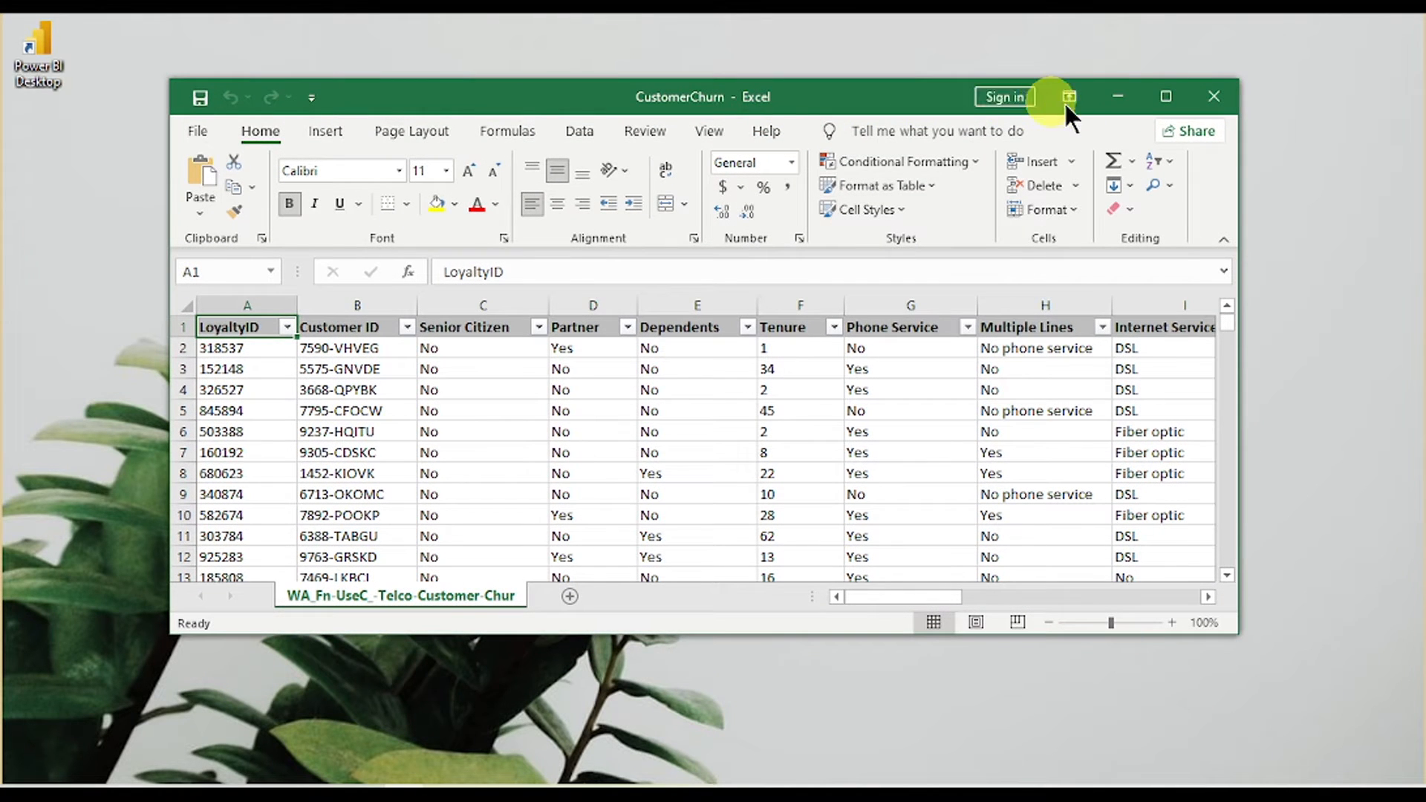
{"action": "left_click", "coordinate": [1166, 97]}
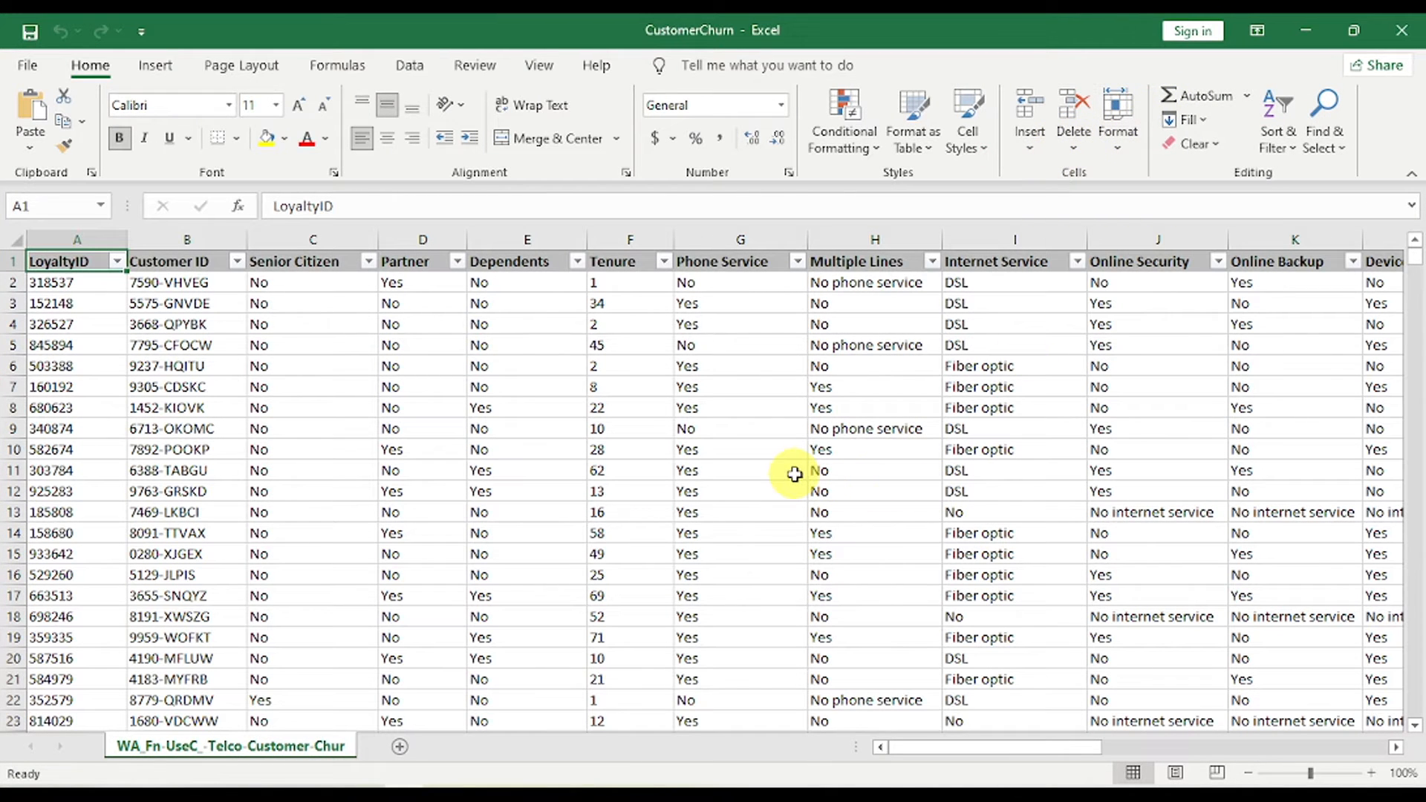
{"action": "left_click", "coordinate": [82, 239]}
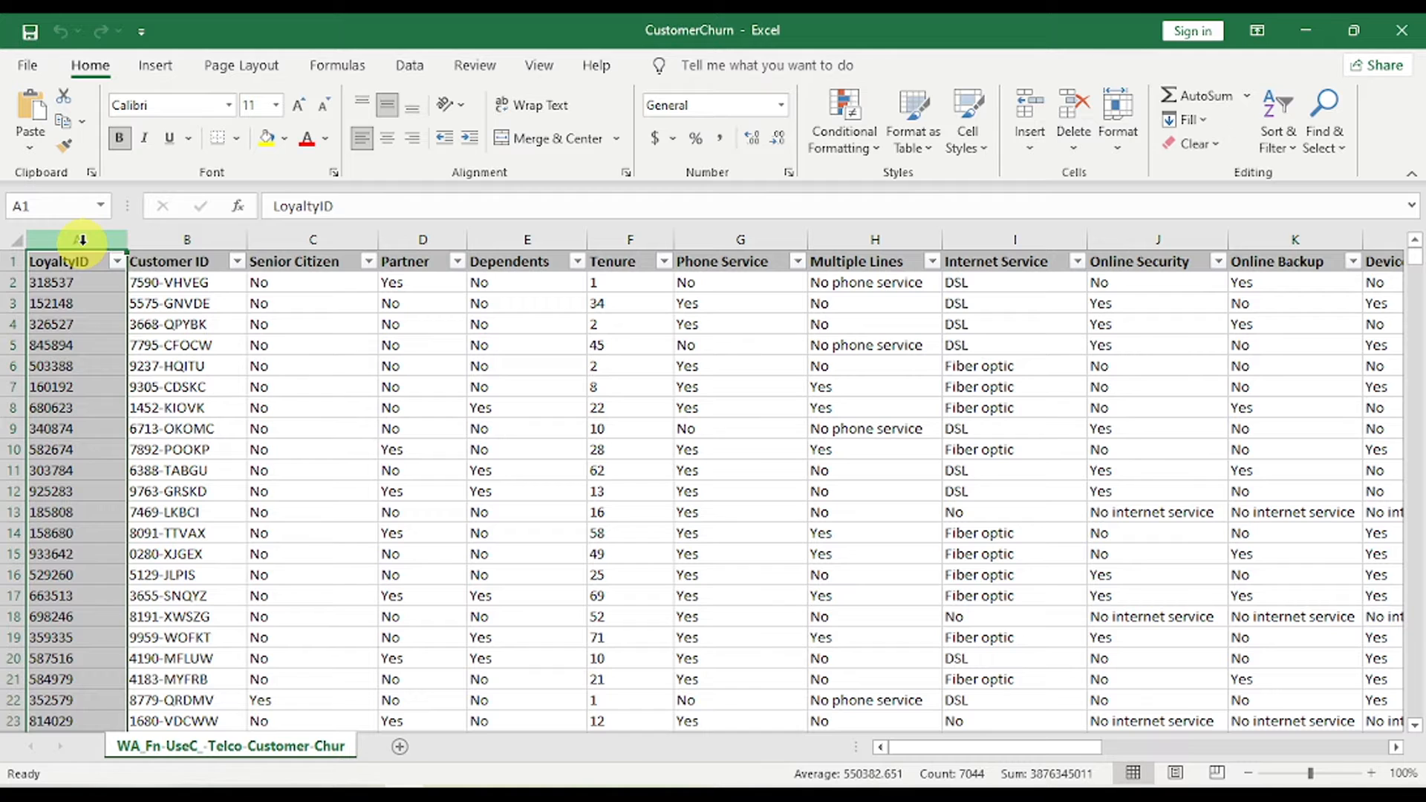
{"action": "left_click", "coordinate": [162, 238]}
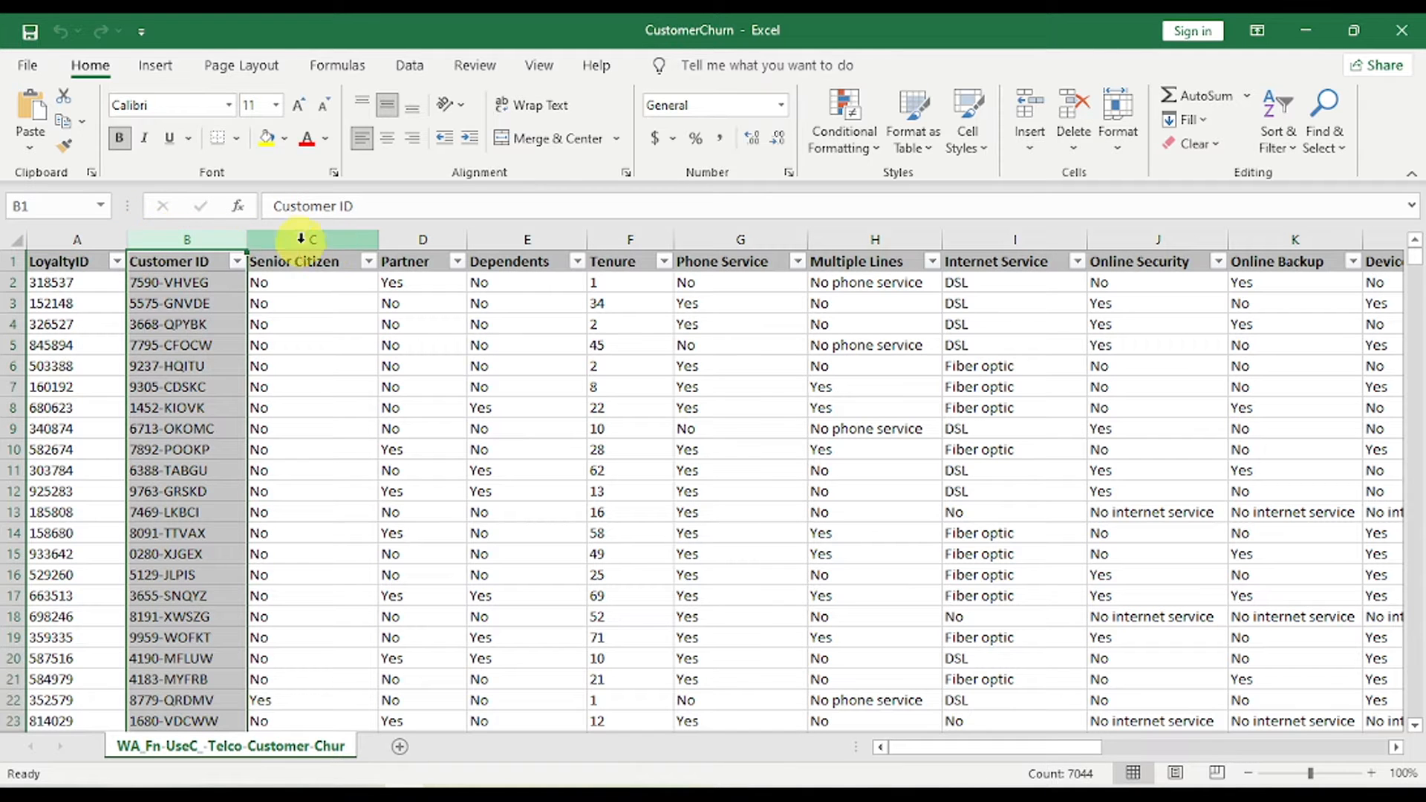
{"action": "left_click", "coordinate": [329, 240]}
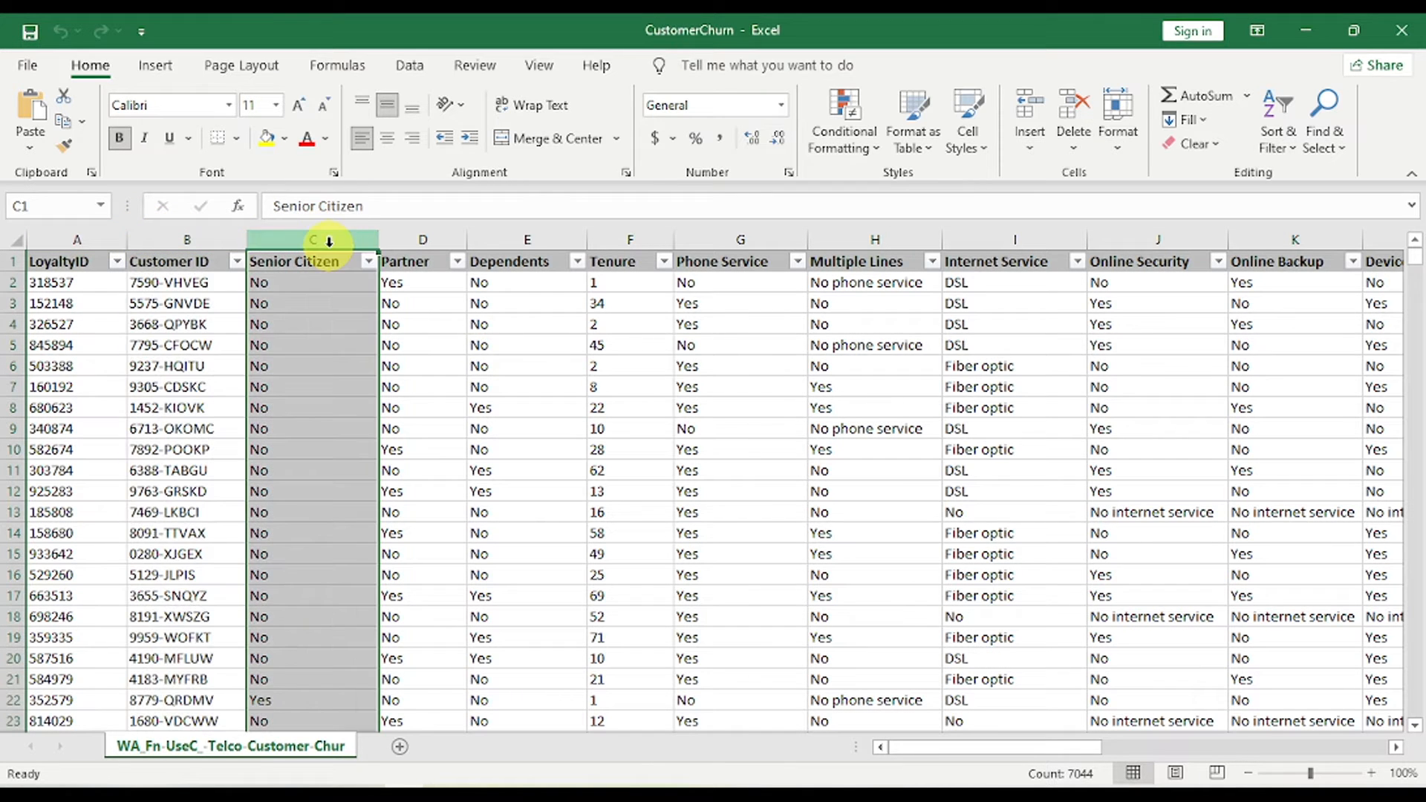
{"action": "left_click", "coordinate": [424, 239]}
{"action": "left_click", "coordinate": [491, 231]}
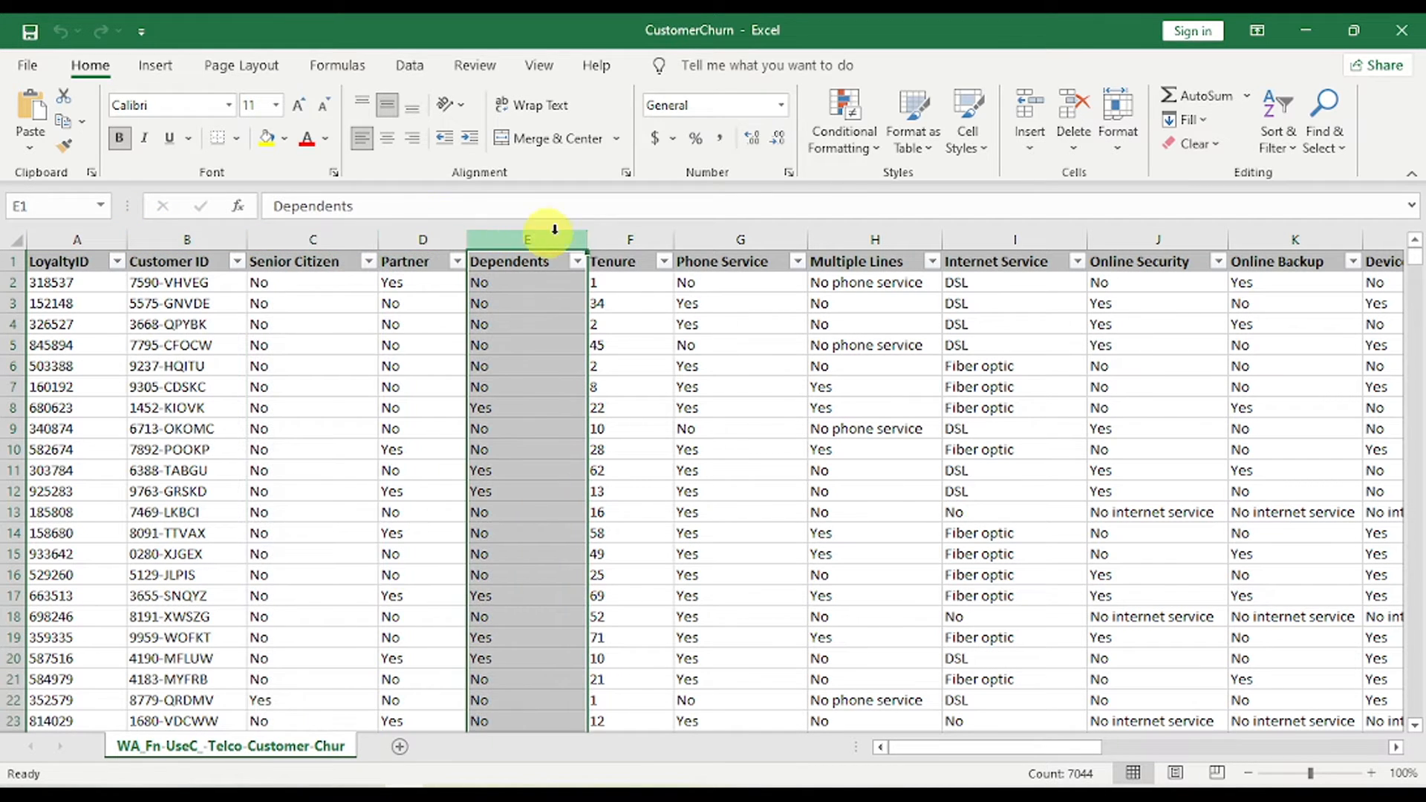
{"action": "left_click", "coordinate": [630, 231]}
- Inspect the service, Contract, Paperless Billing, Monthly Charges, Total Charges and Churn columns
{"action": "left_click_drag", "start_coordinate": [731, 238], "coordinate": [574, 258]}
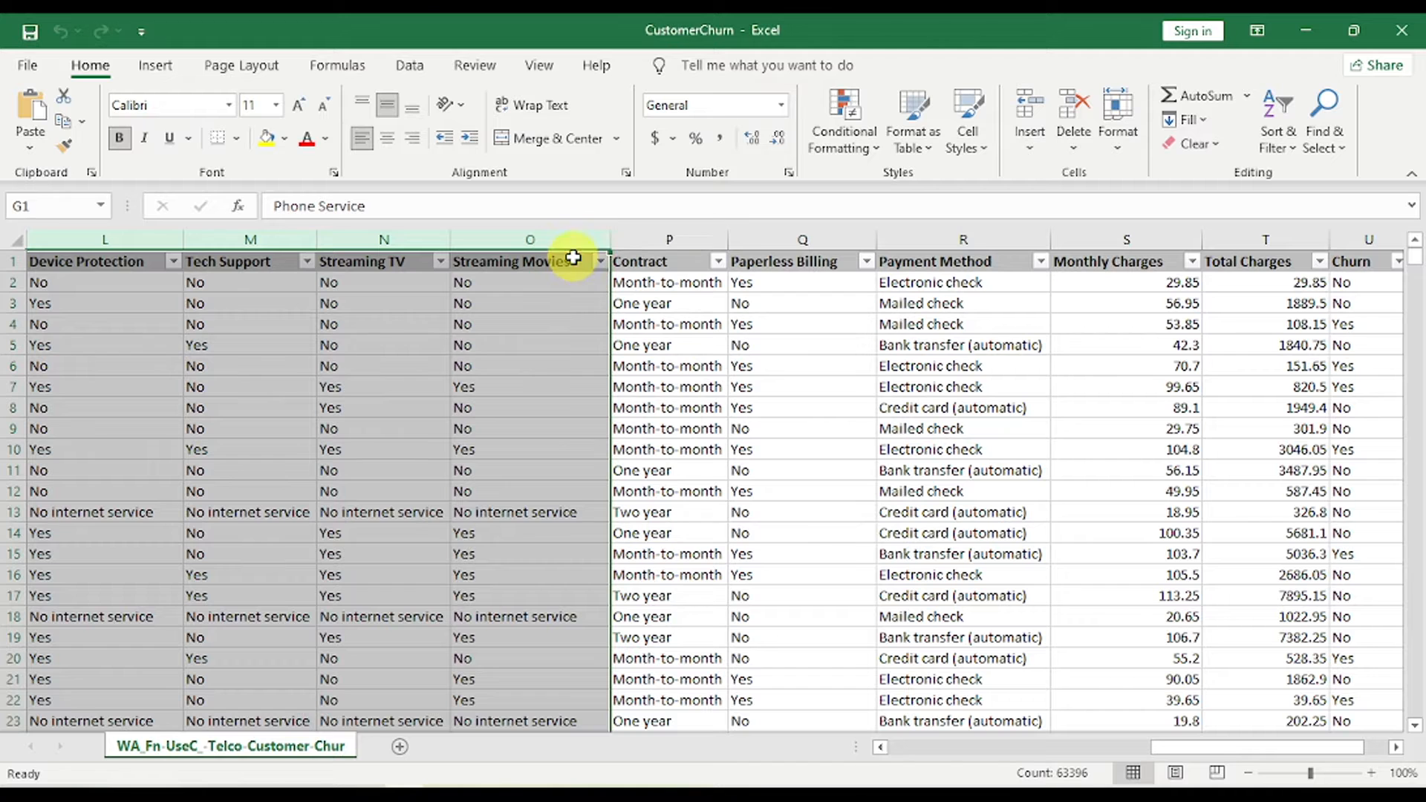
{"action": "left_click", "coordinate": [672, 236]}
{"action": "left_click", "coordinate": [834, 225]}
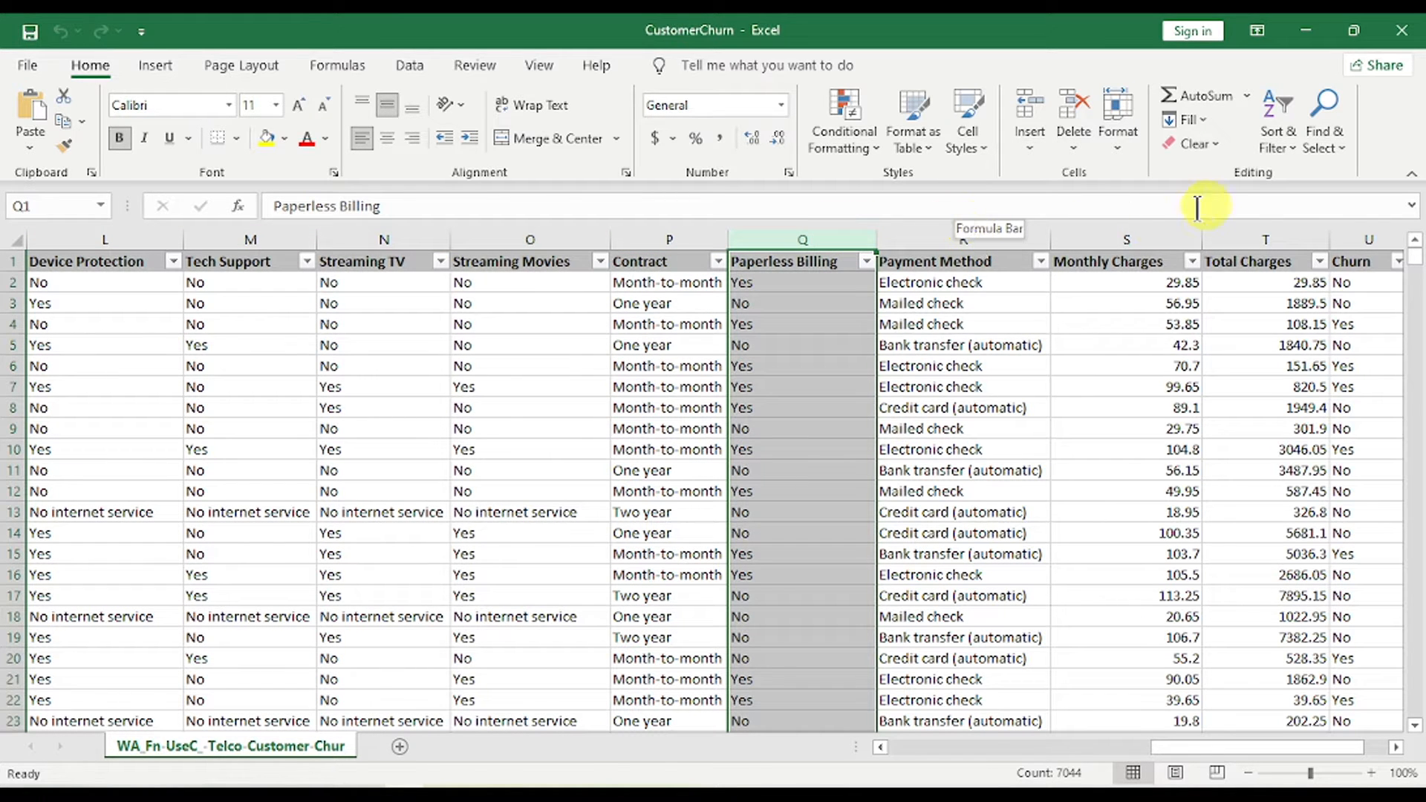
{"action": "left_click", "coordinate": [1144, 238]}
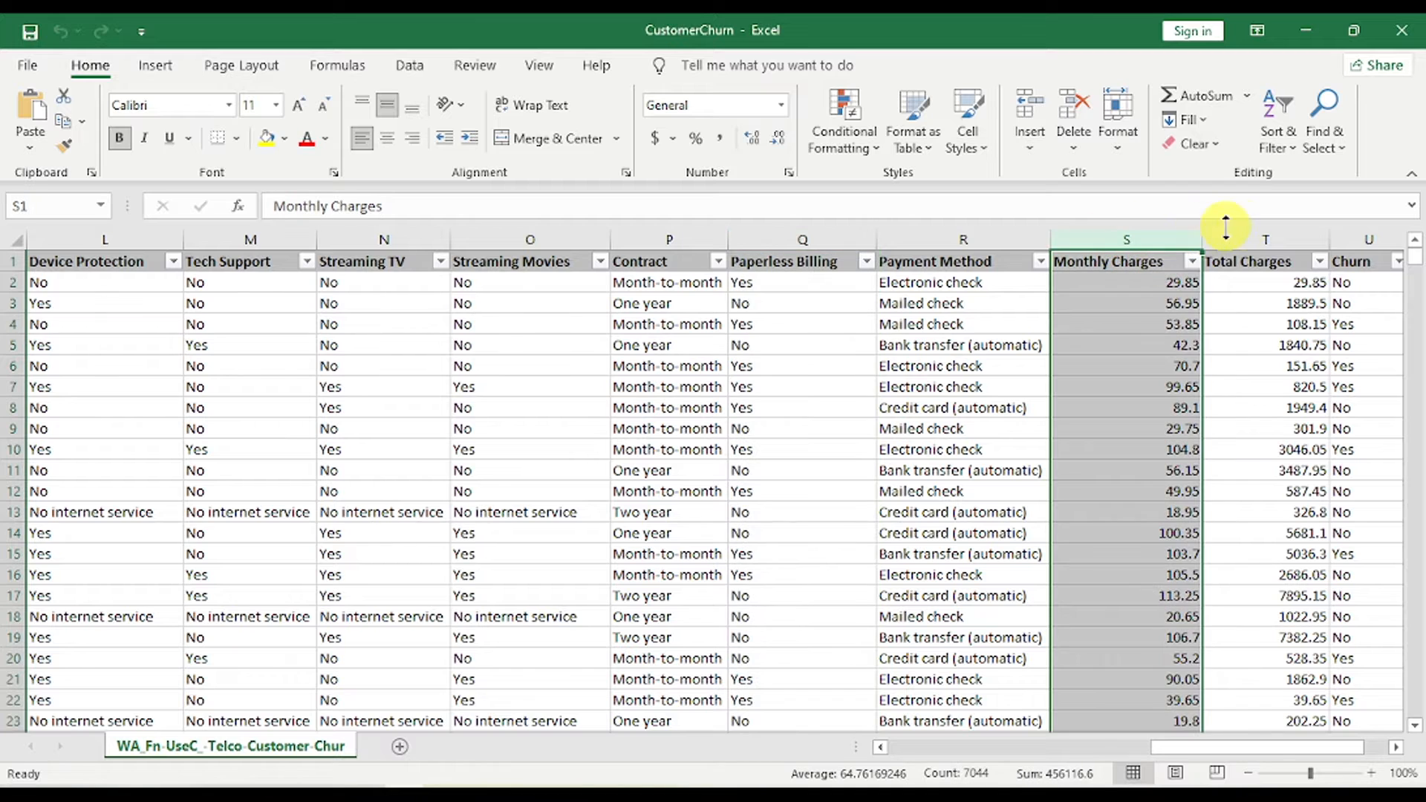
{"action": "left_click", "coordinate": [1253, 230]}
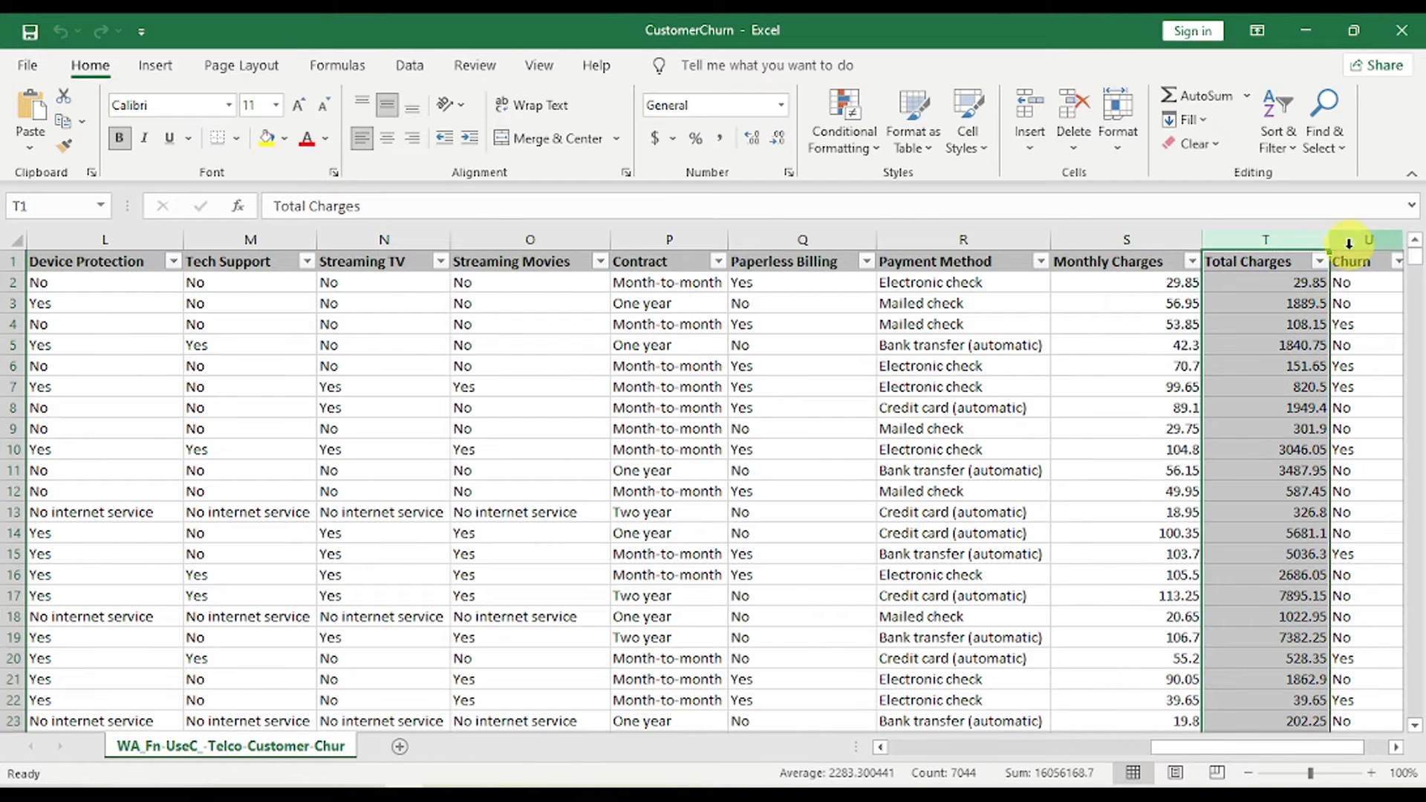
{"action": "left_click_drag", "start_coordinate": [1239, 747], "coordinate": [1262, 747]}
{"action": "left_click", "coordinate": [1219, 263]}
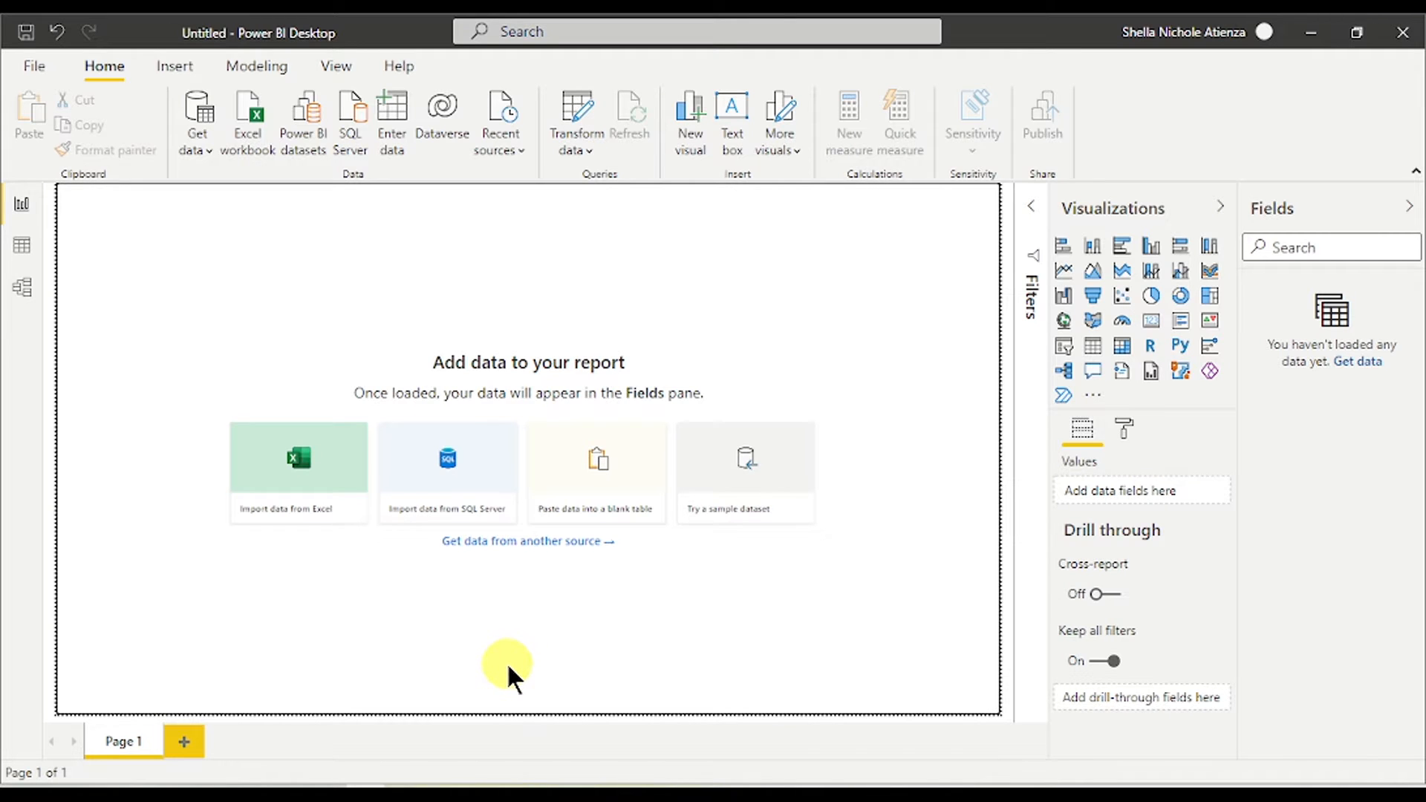
- Open the Get Data dialog listing every connector via Home > Get data > More
{"action": "left_click", "coordinate": [33, 67]}
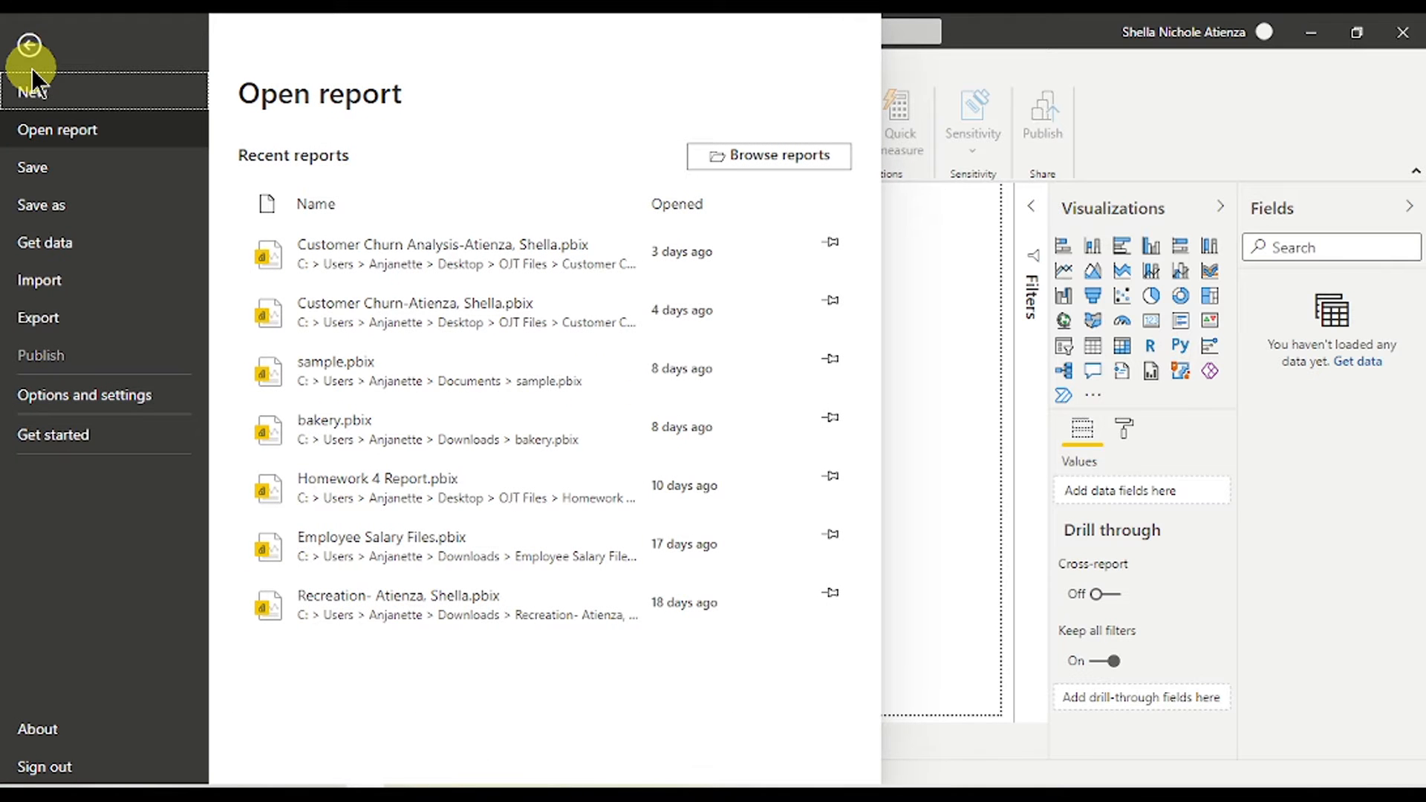
{"action": "left_click", "coordinate": [36, 48]}
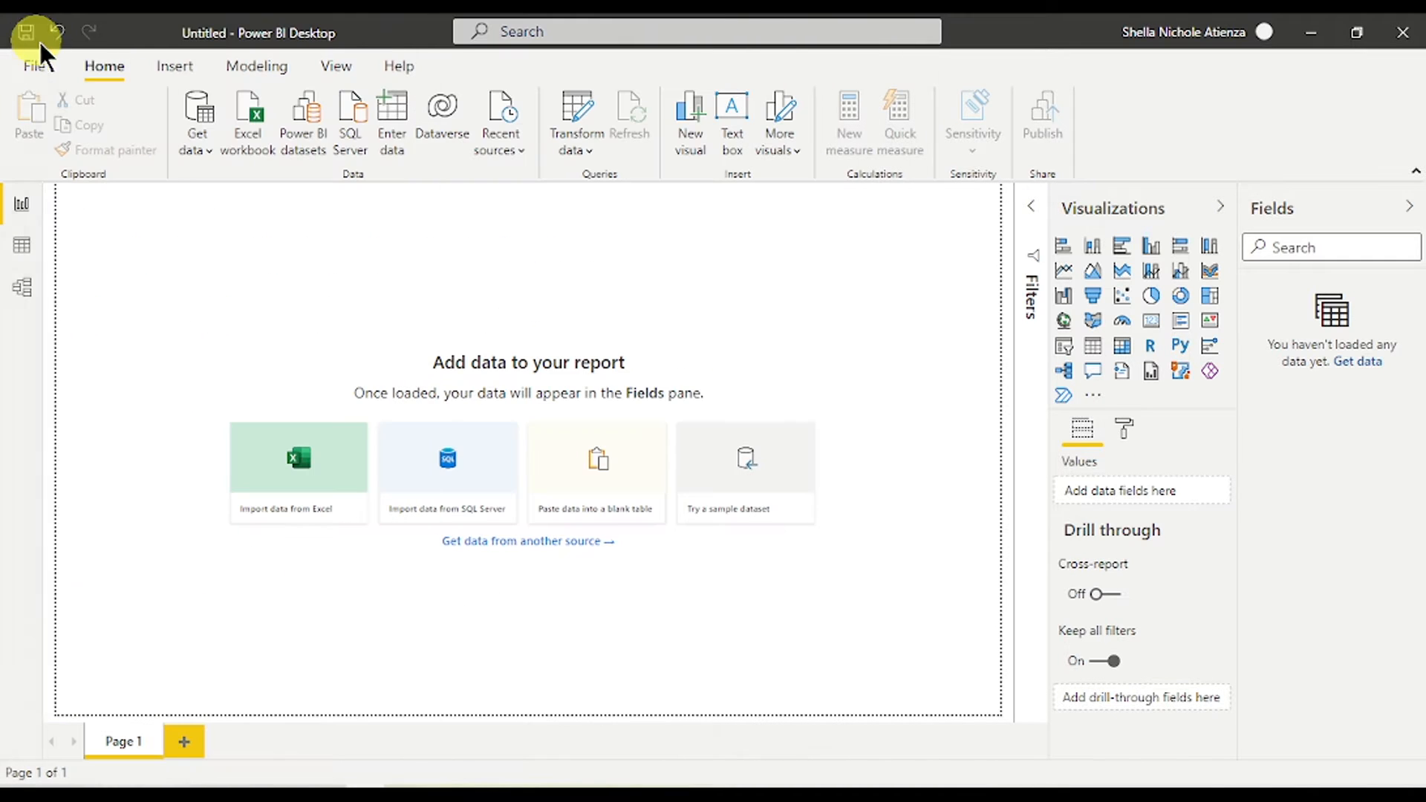
{"action": "left_click", "coordinate": [197, 140]}
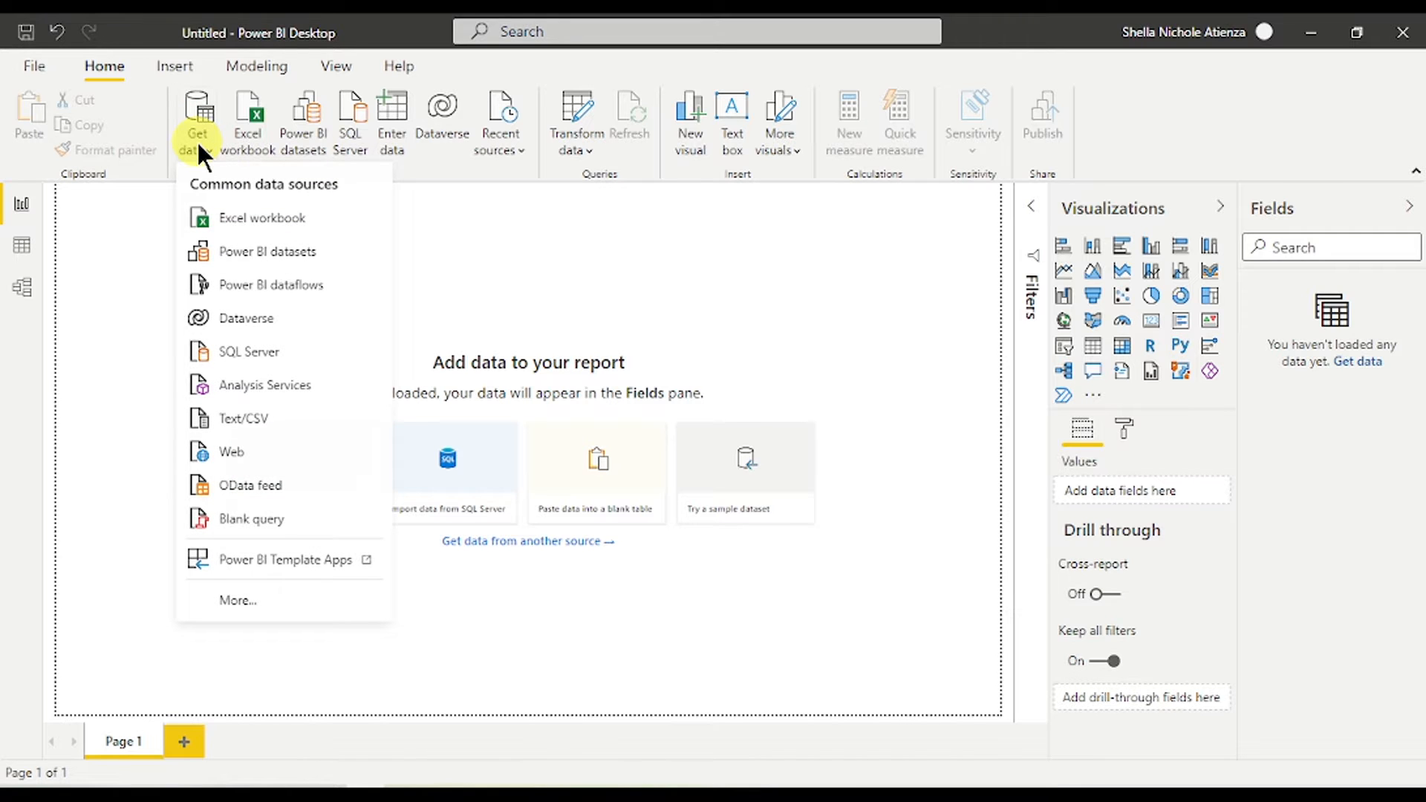
{"action": "left_click", "coordinate": [256, 590]}
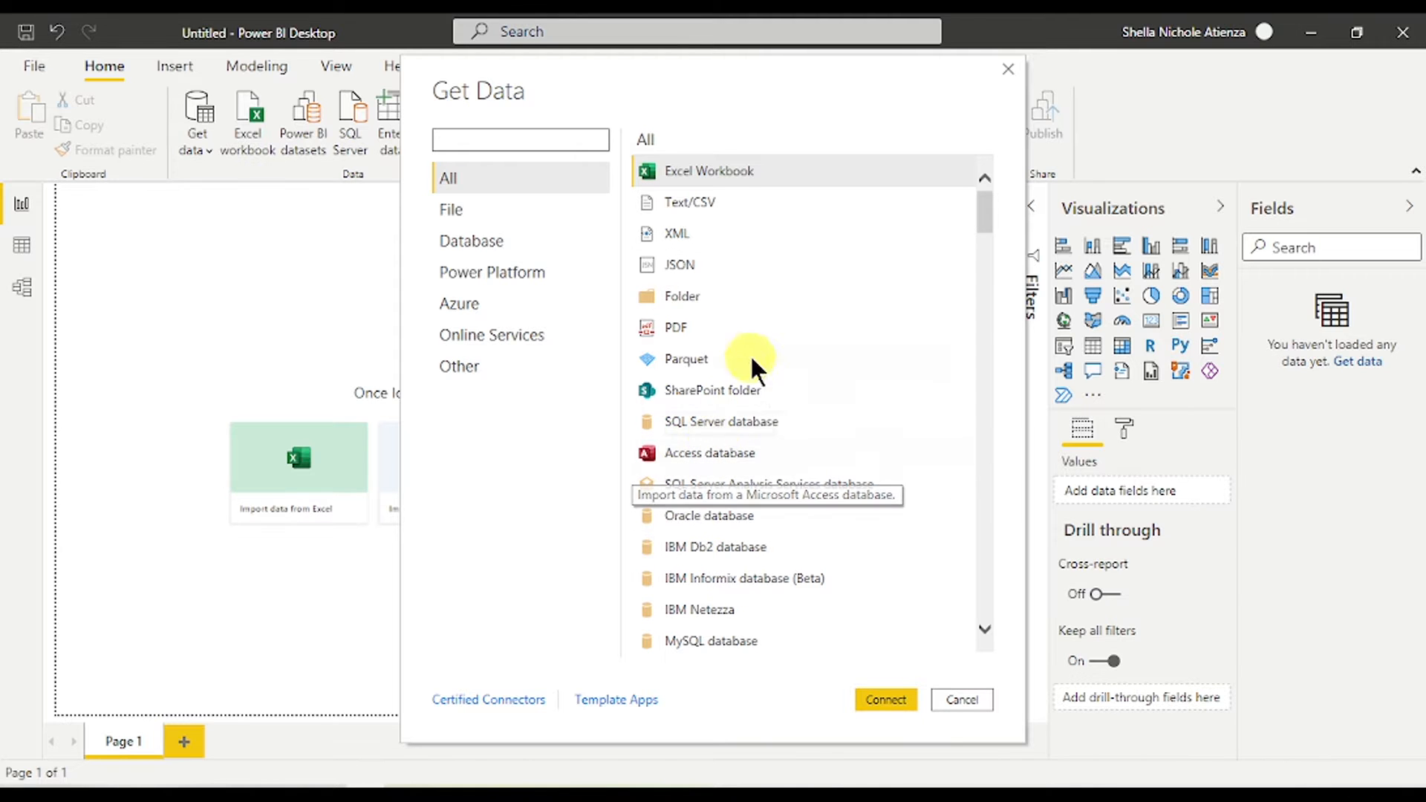
- Import the telco customer sheet from the CustomerChurn Excel workbook into Power Query Editor
{"action": "double_click", "coordinate": [744, 170]}
{"action": "left_click", "coordinate": [337, 187]}
{"action": "left_click", "coordinate": [532, 480]}
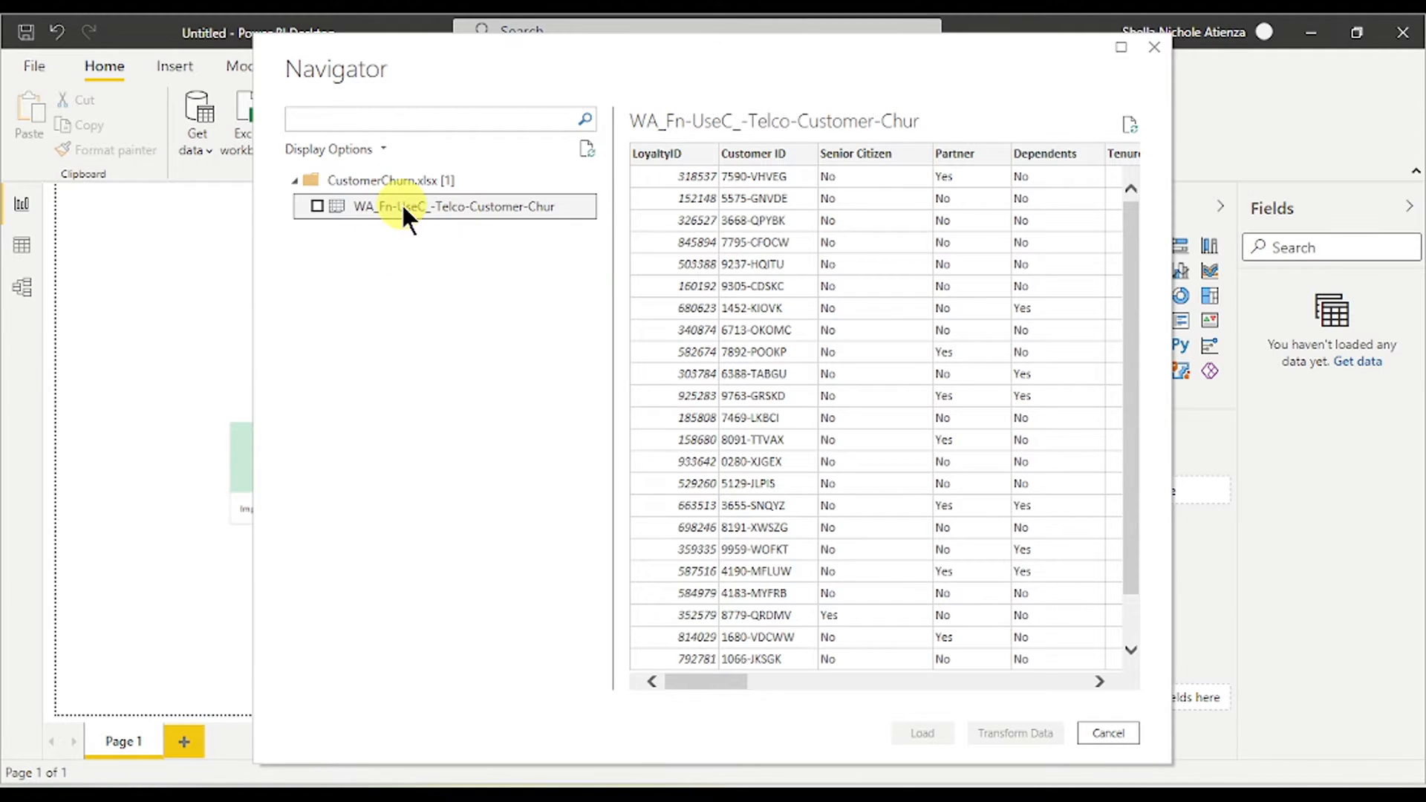
{"action": "left_click", "coordinate": [318, 206]}
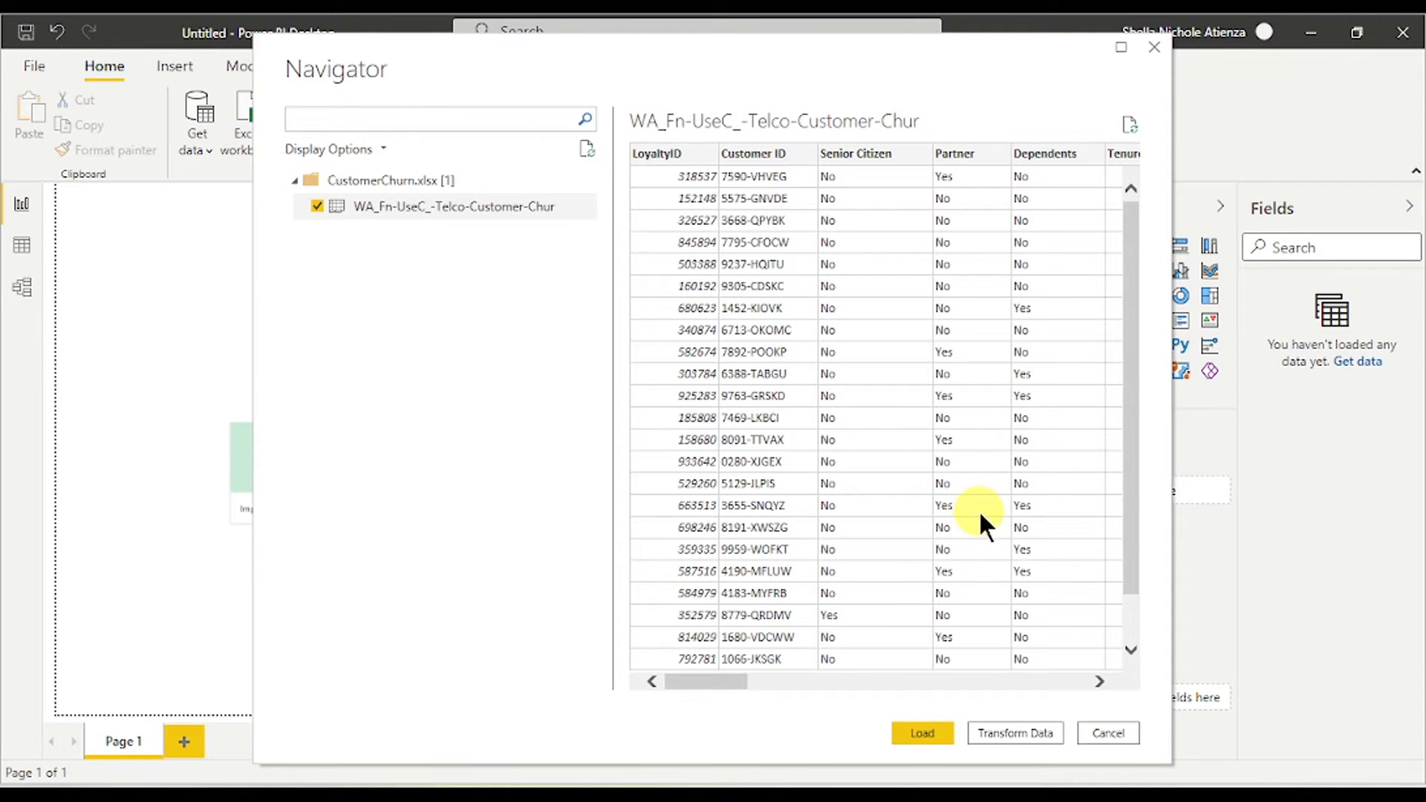
{"action": "left_click", "coordinate": [1006, 729]}
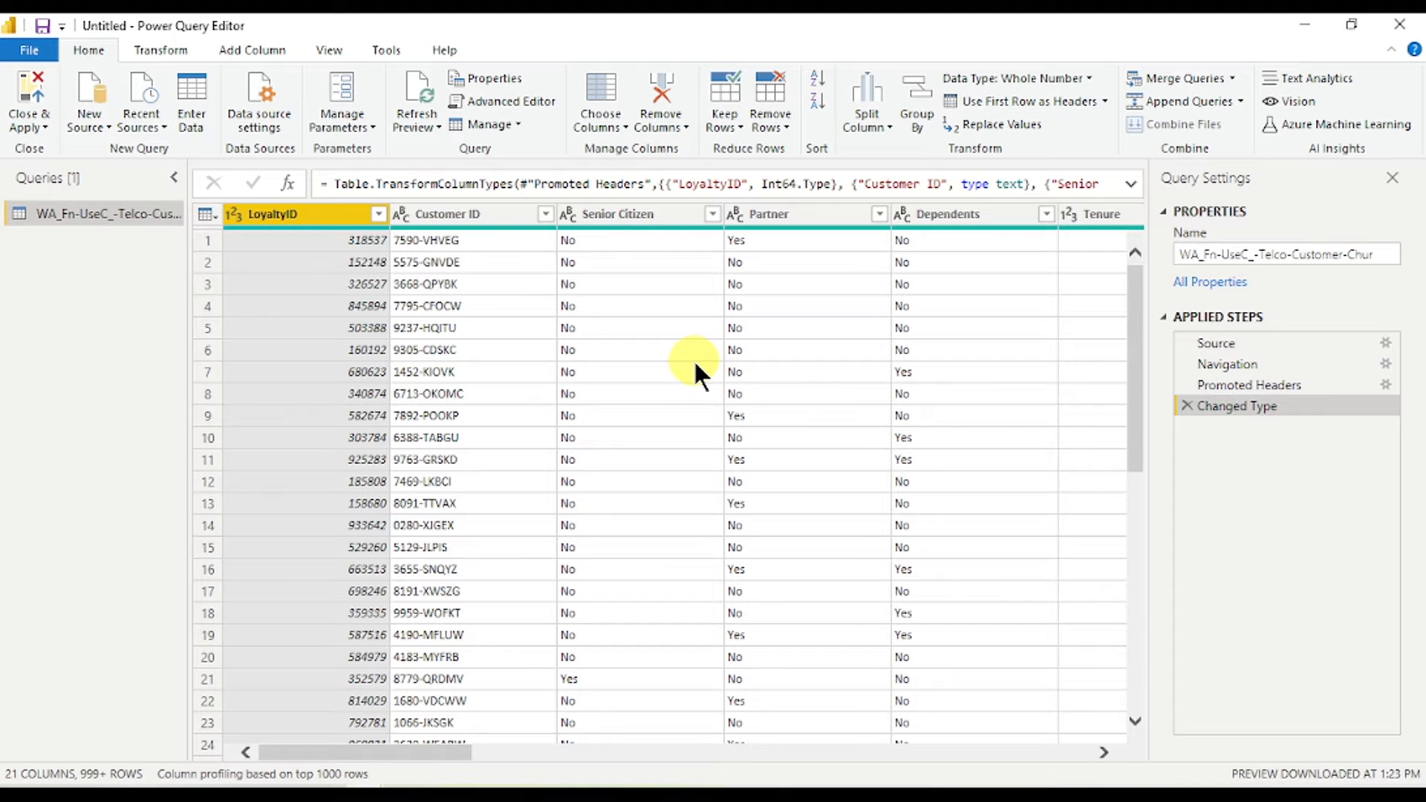
- Remove the LoyaltyID column, delete that Removed Columns step, then remove LoyaltyID again
{"action": "right_click", "coordinate": [323, 211]}
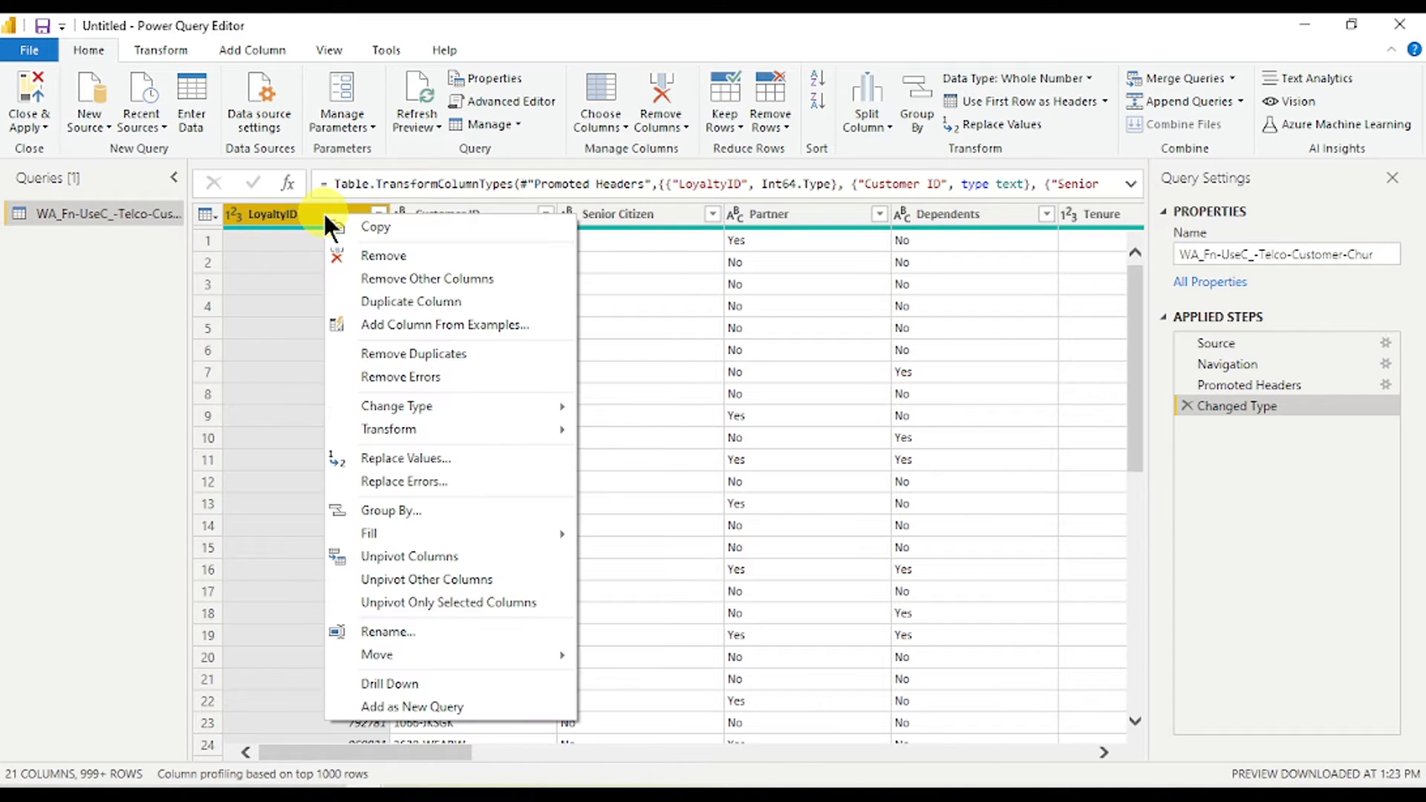
{"action": "left_click", "coordinate": [506, 256]}
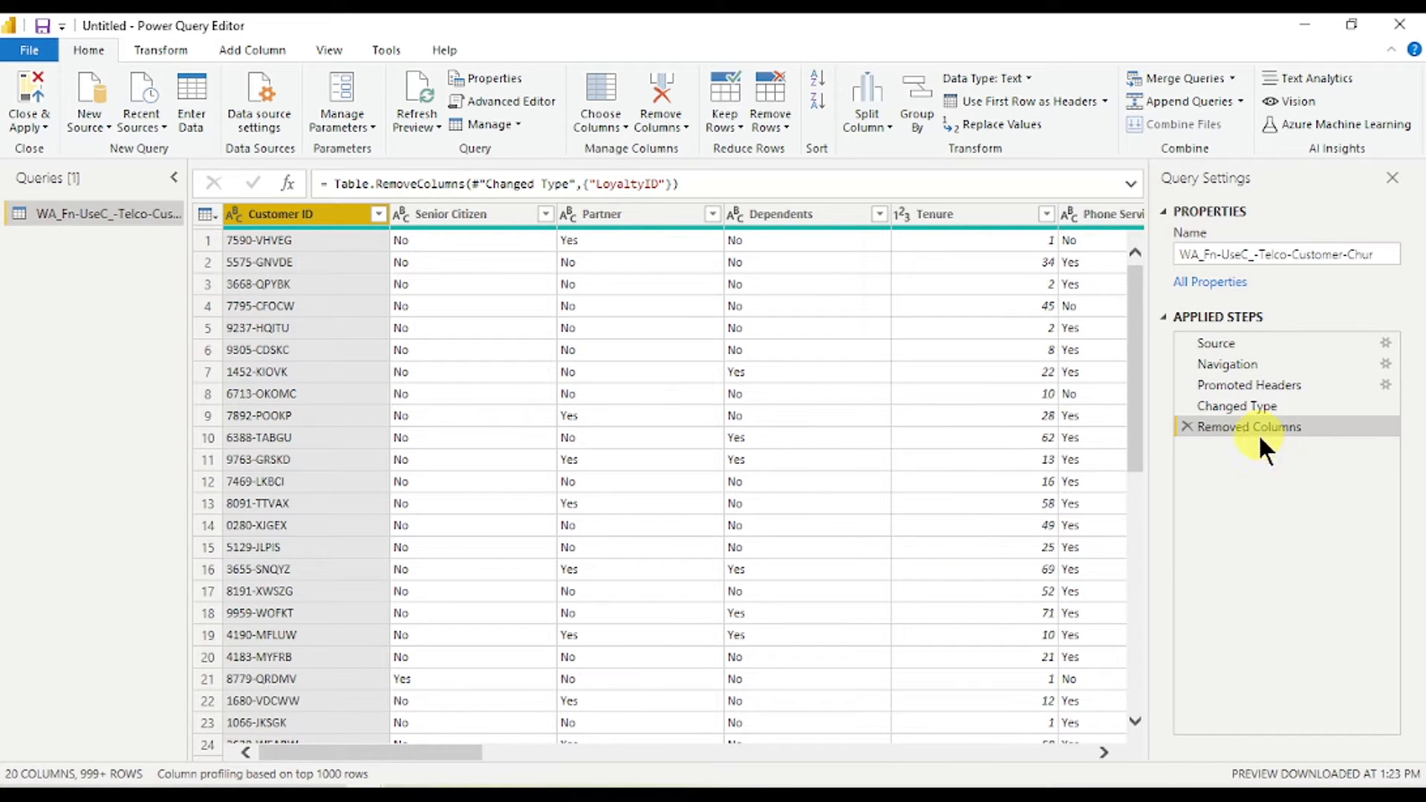
{"action": "left_click", "coordinate": [1186, 425]}
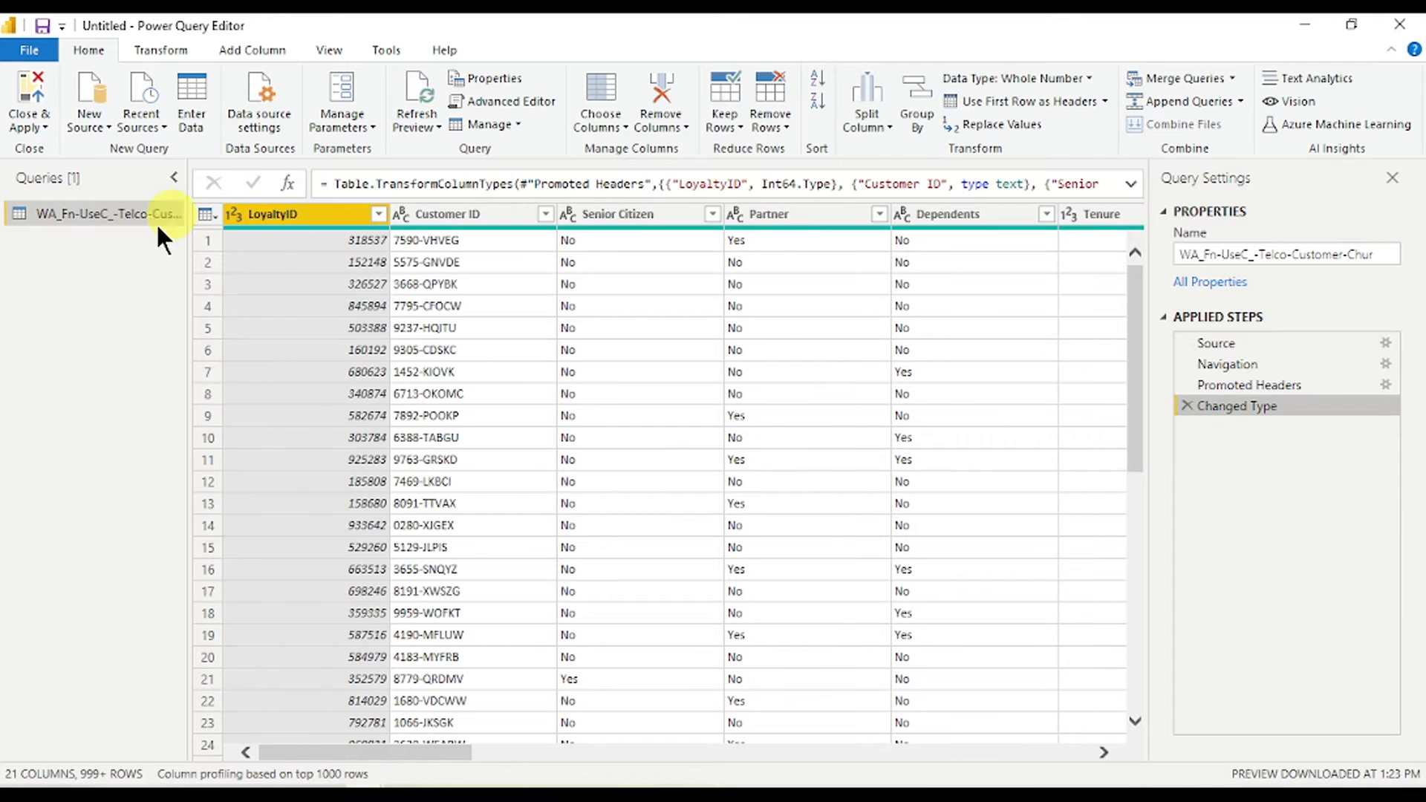
{"action": "right_click", "coordinate": [340, 214]}
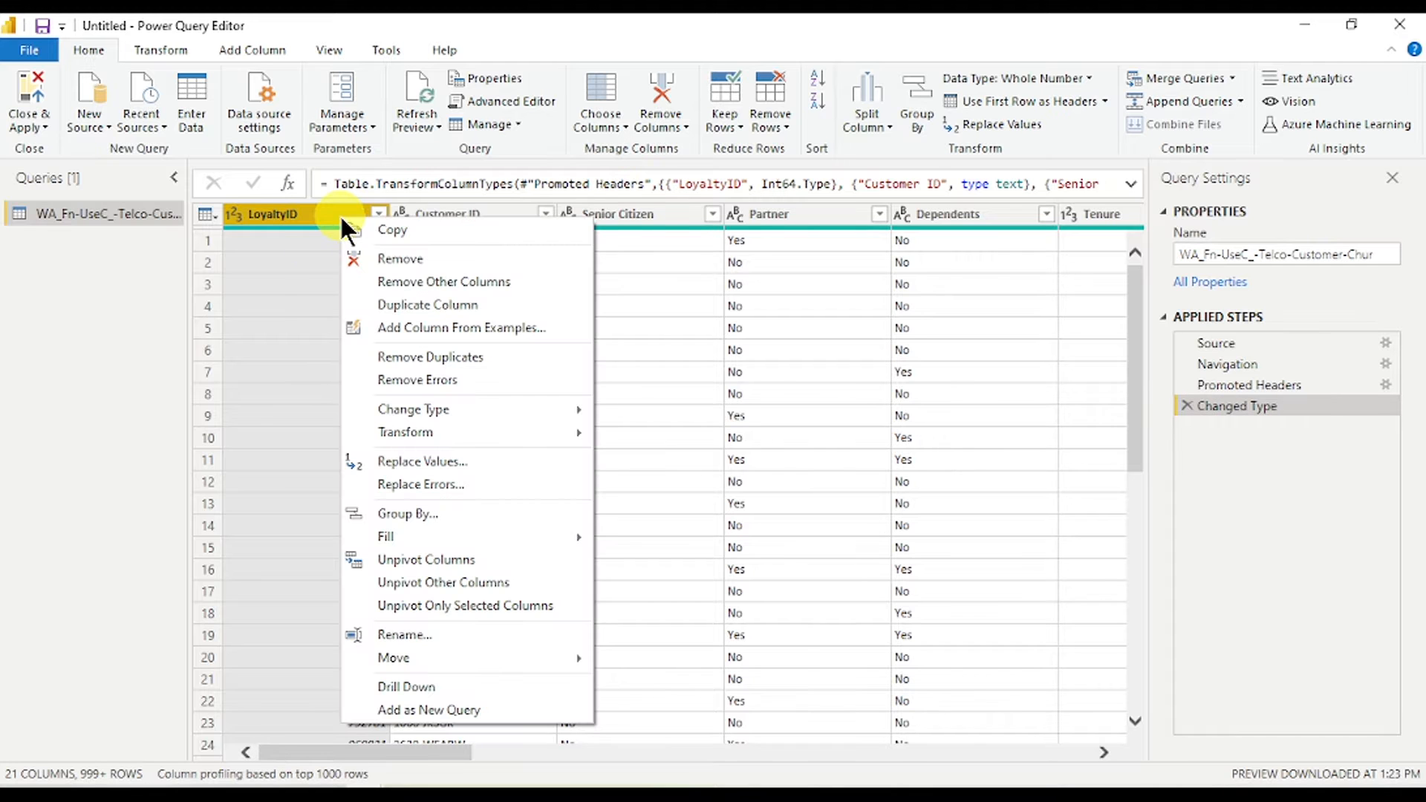
{"action": "left_click", "coordinate": [384, 260]}
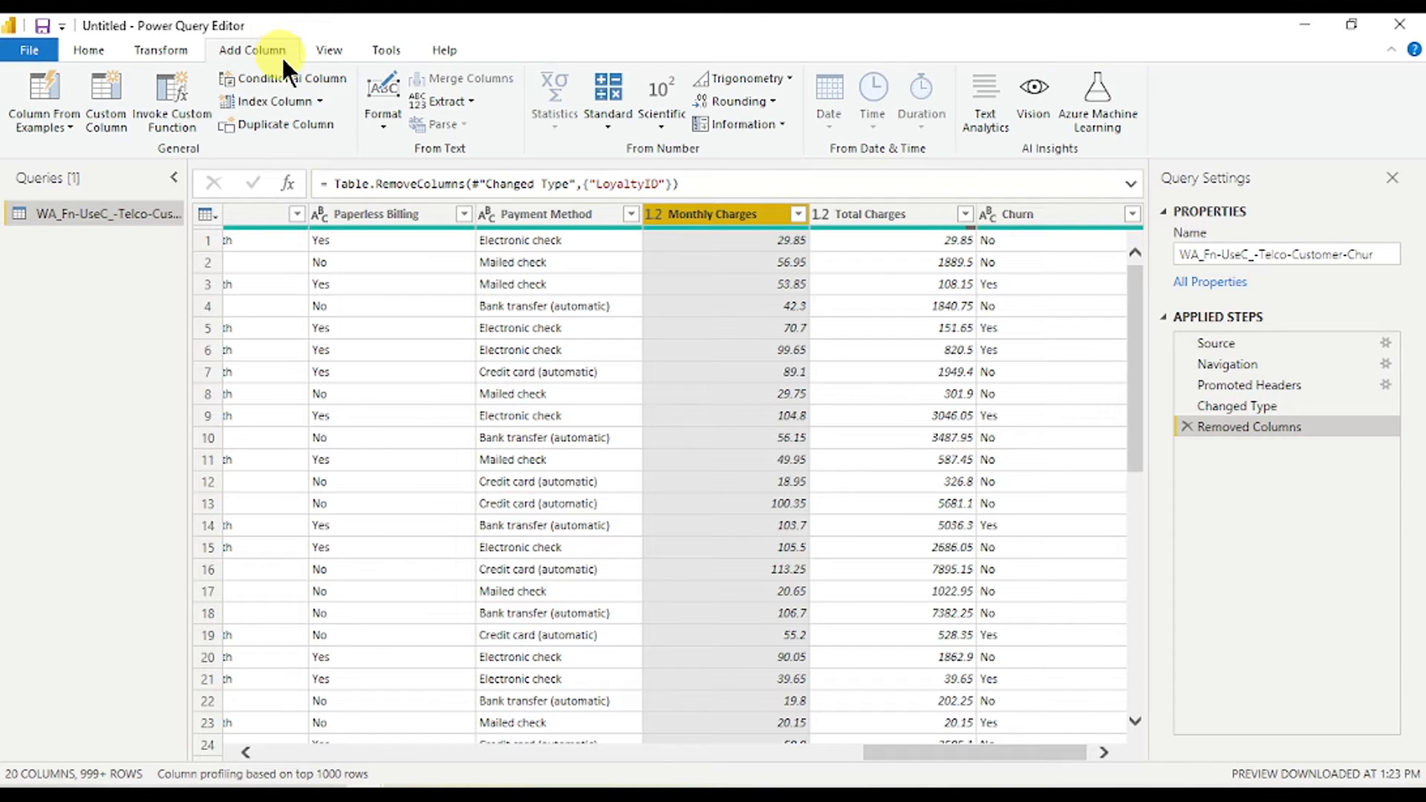
- Define a conditional column: Monthly Charges greater than 69 gives Yes, otherwise No
{"action": "left_click", "coordinate": [293, 77]}
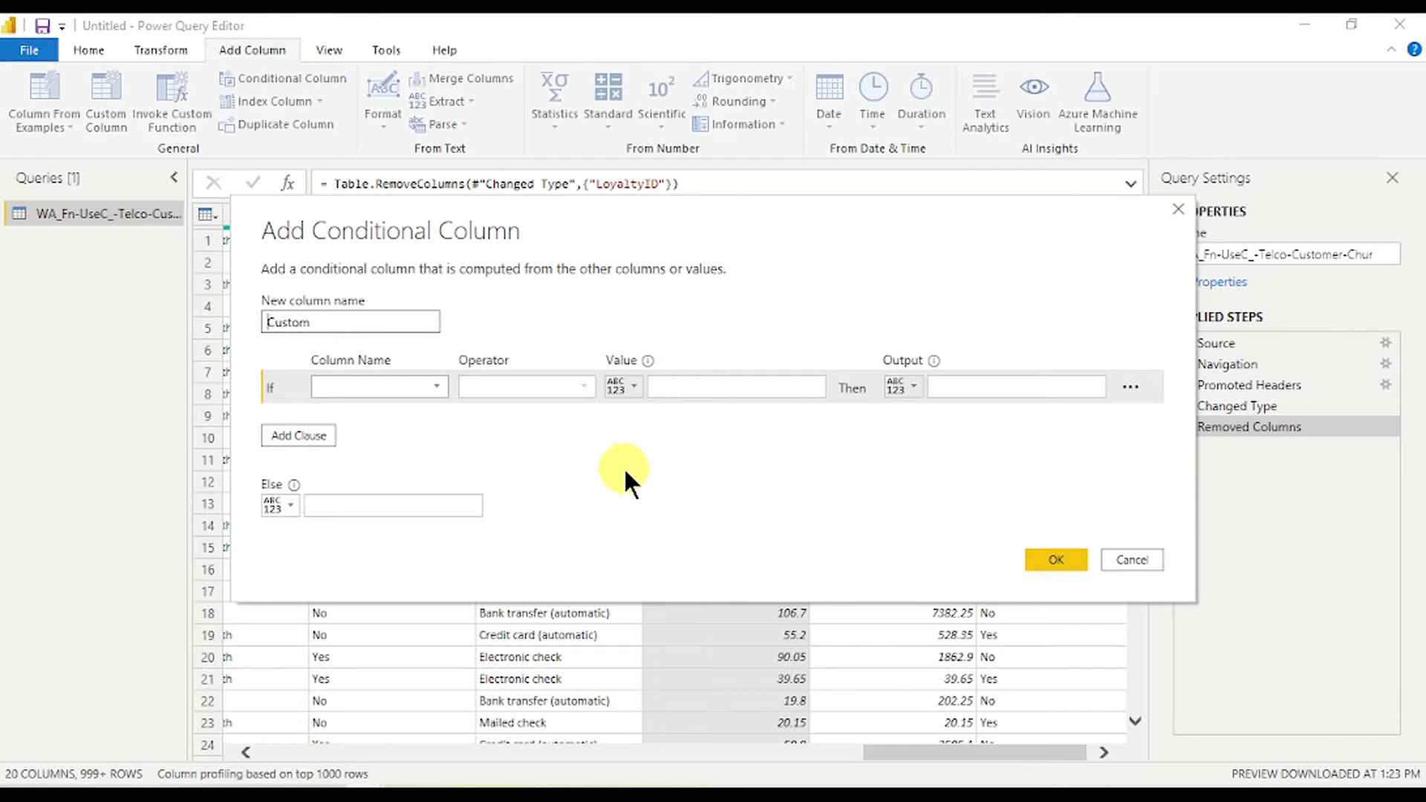
{"action": "left_click", "coordinate": [438, 387]}
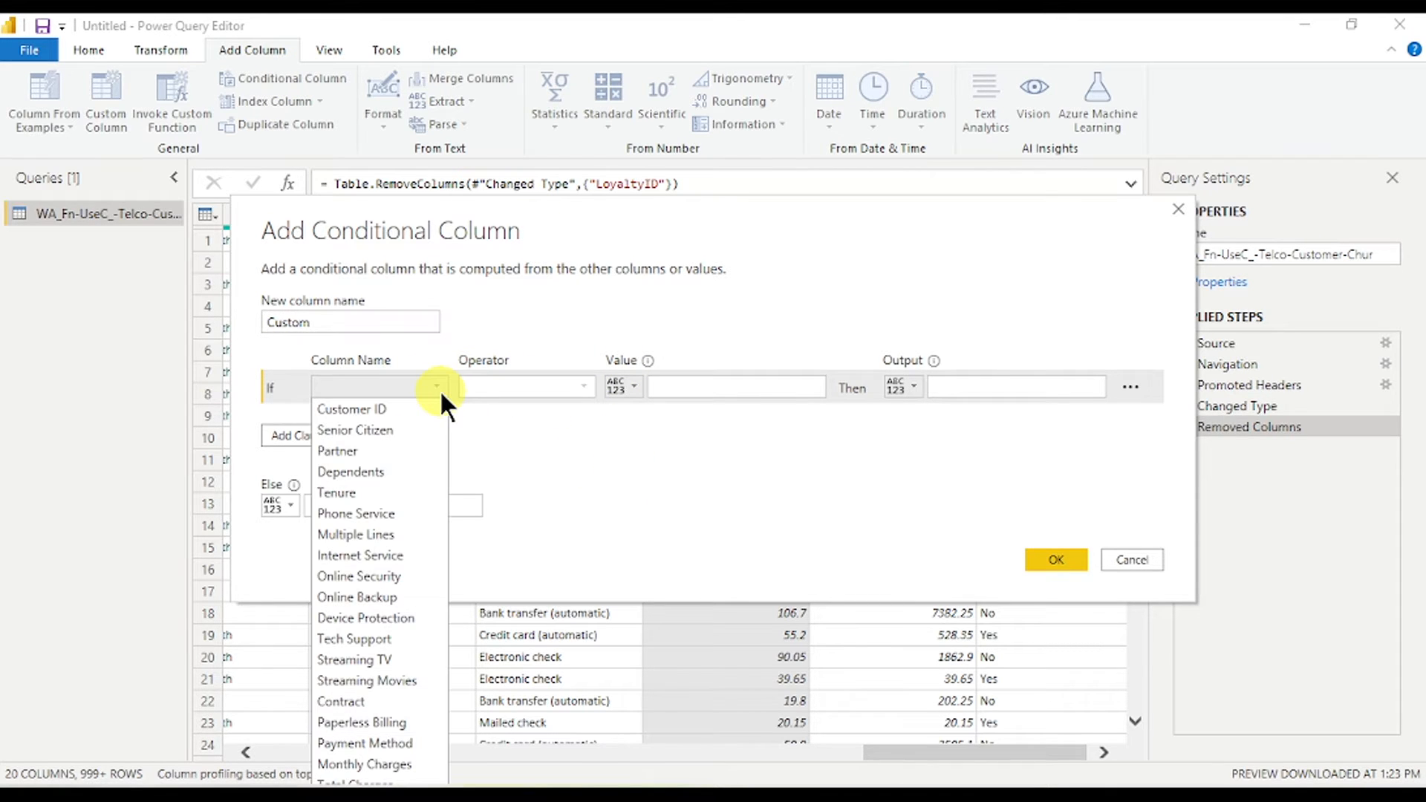
{"action": "left_click", "coordinate": [380, 763]}
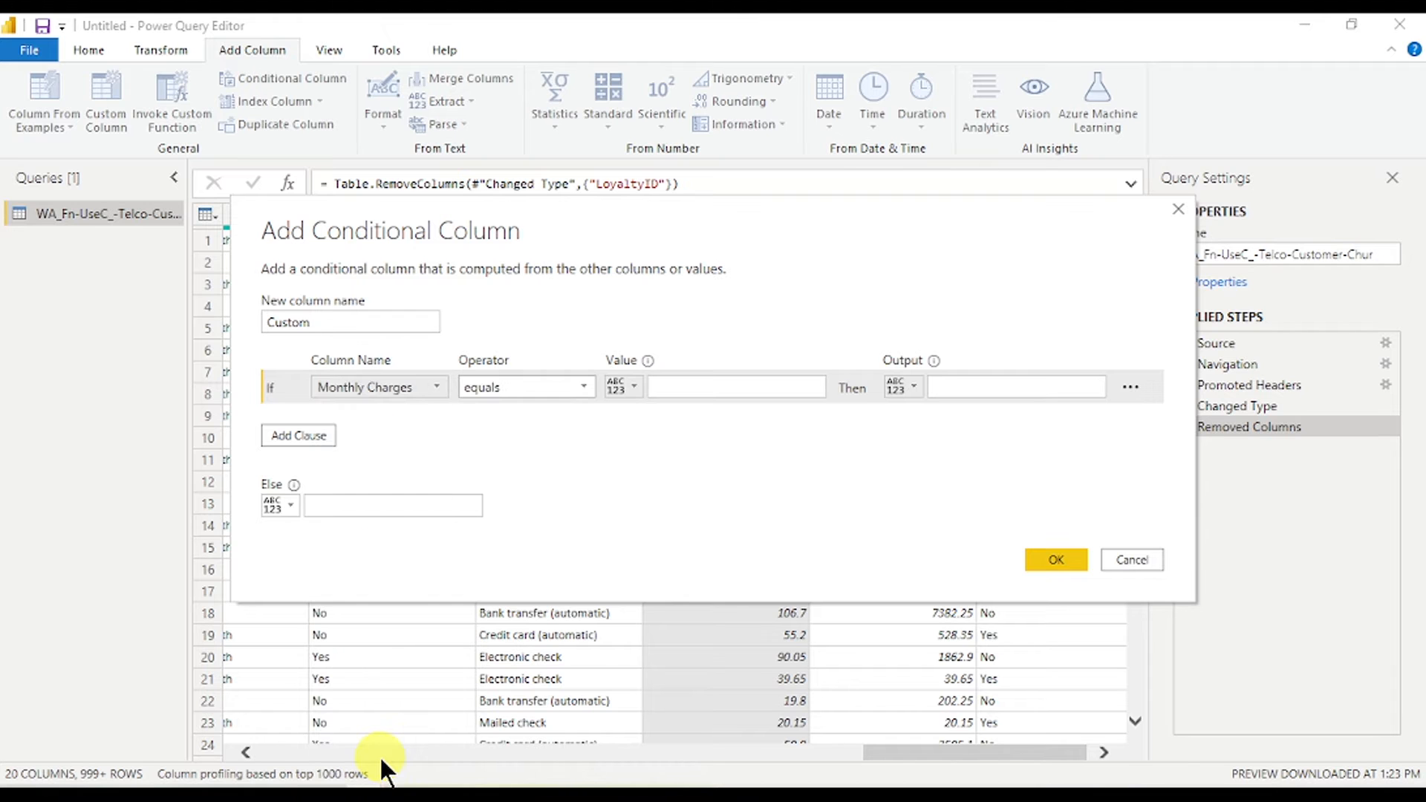
{"action": "left_click", "coordinate": [547, 385]}
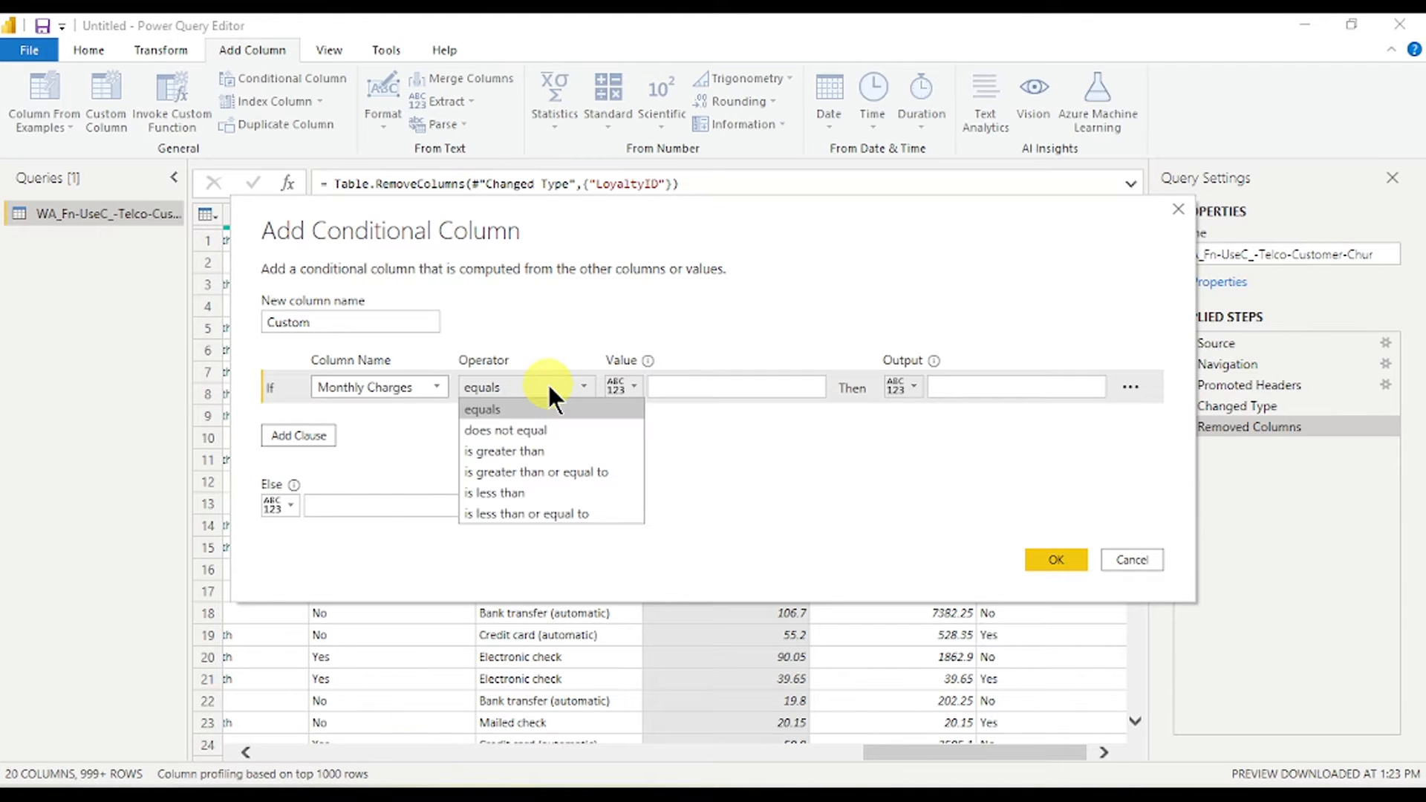
{"action": "left_click", "coordinate": [547, 448]}
{"action": "left_click", "coordinate": [731, 385]}
{"action": "type", "text": "69"}
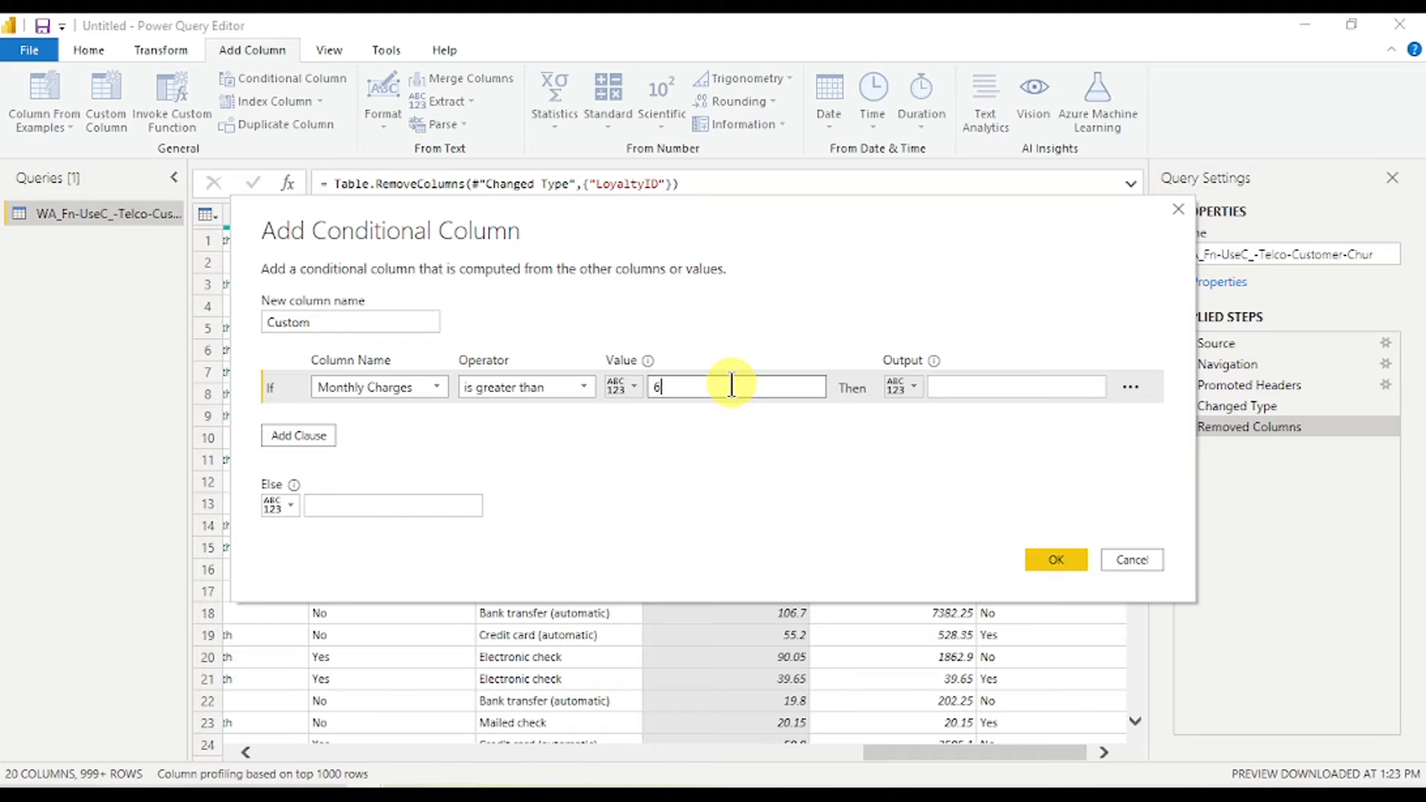
{"action": "left_click", "coordinate": [999, 386]}
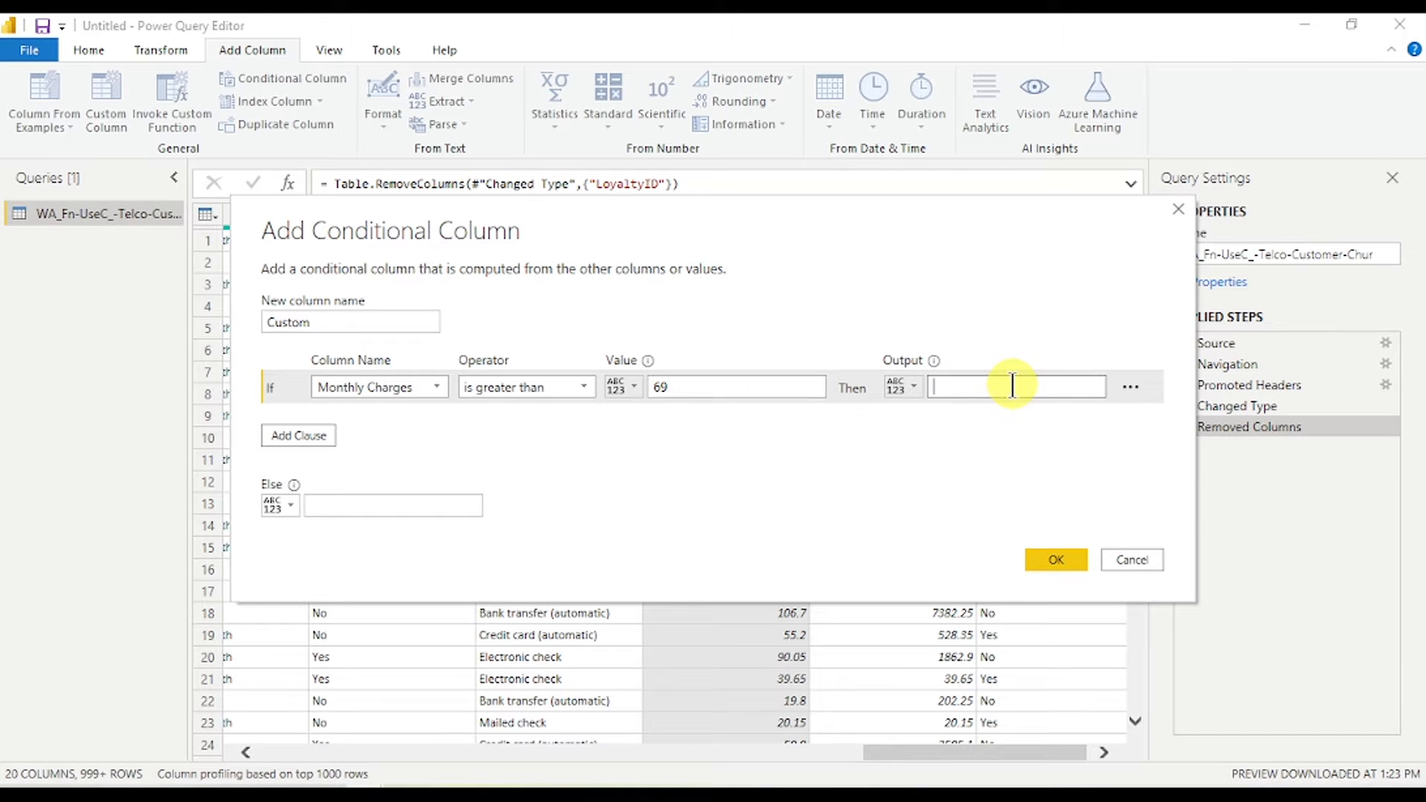
{"action": "type", "text": "Yes"}
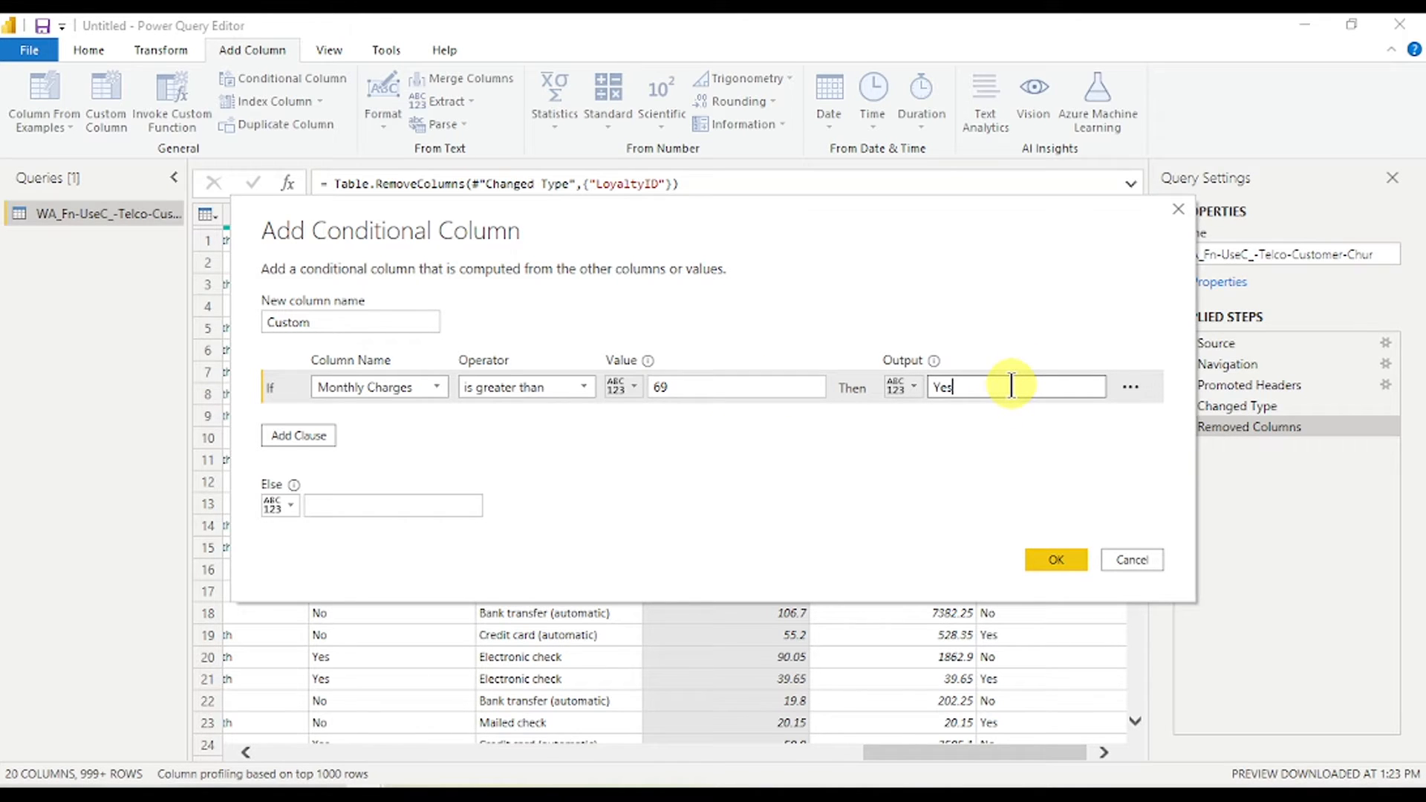
{"action": "left_click", "coordinate": [348, 502]}
{"action": "type", "text": "No"}
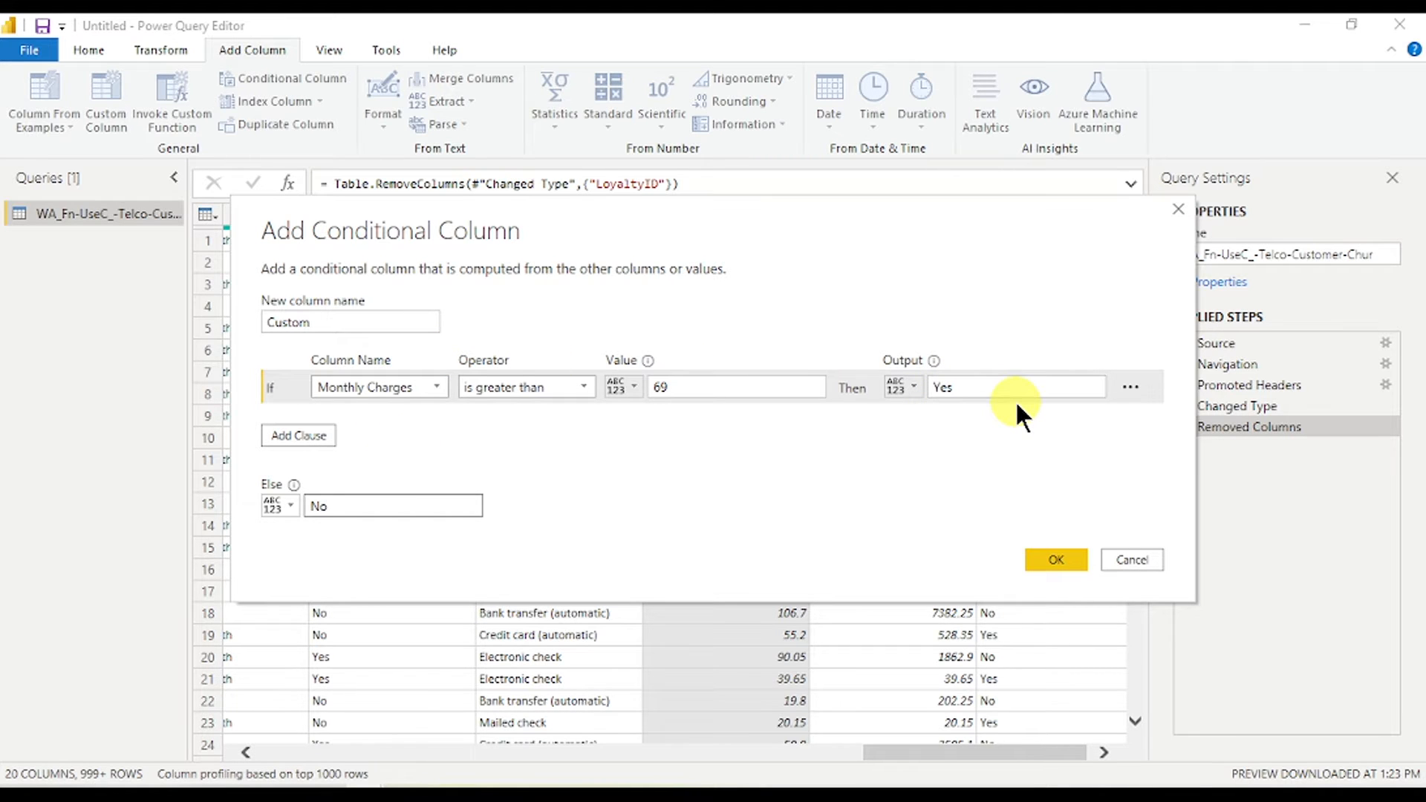
- Delete the extra empty Else If clause and create the conditional column
{"action": "left_click", "coordinate": [287, 435]}
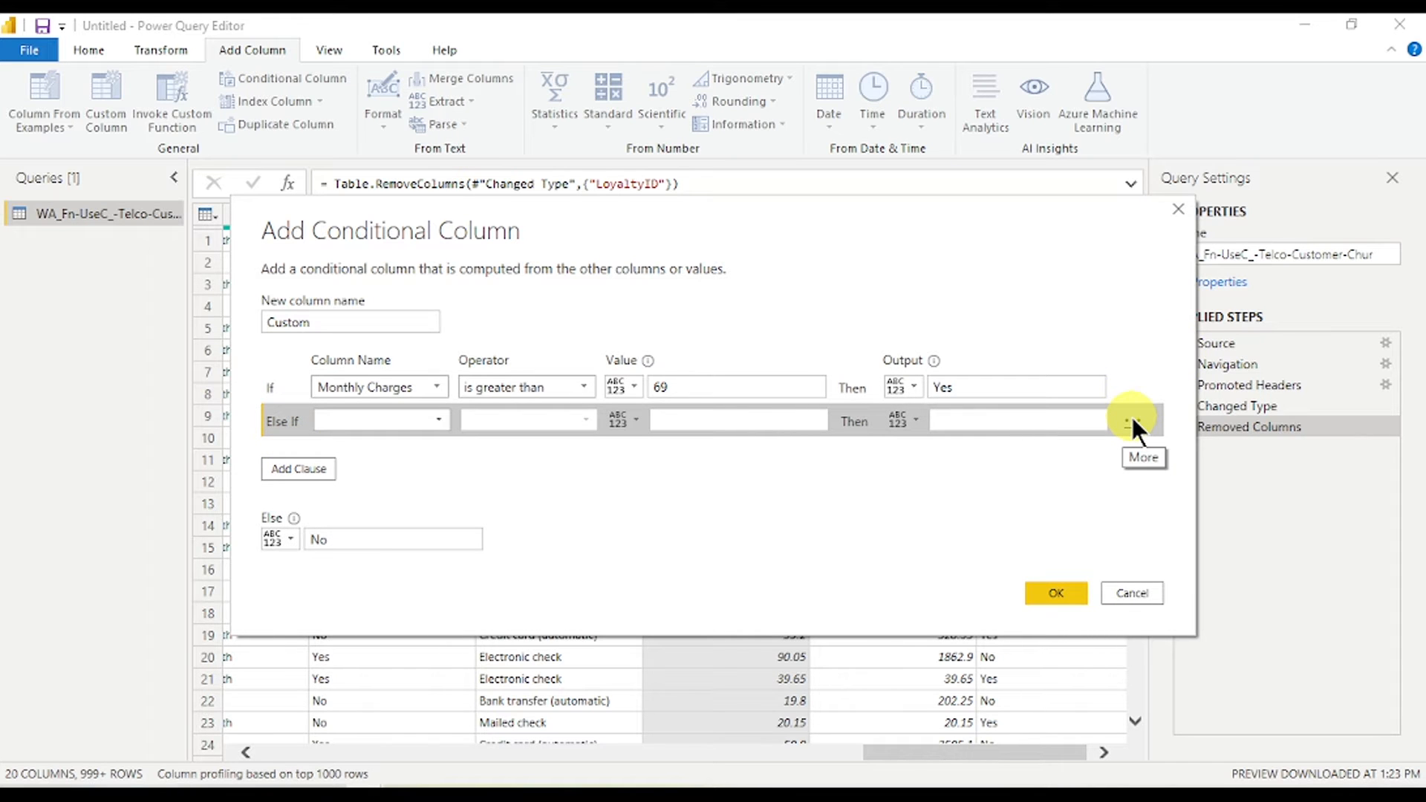
{"action": "left_click", "coordinate": [1131, 420]}
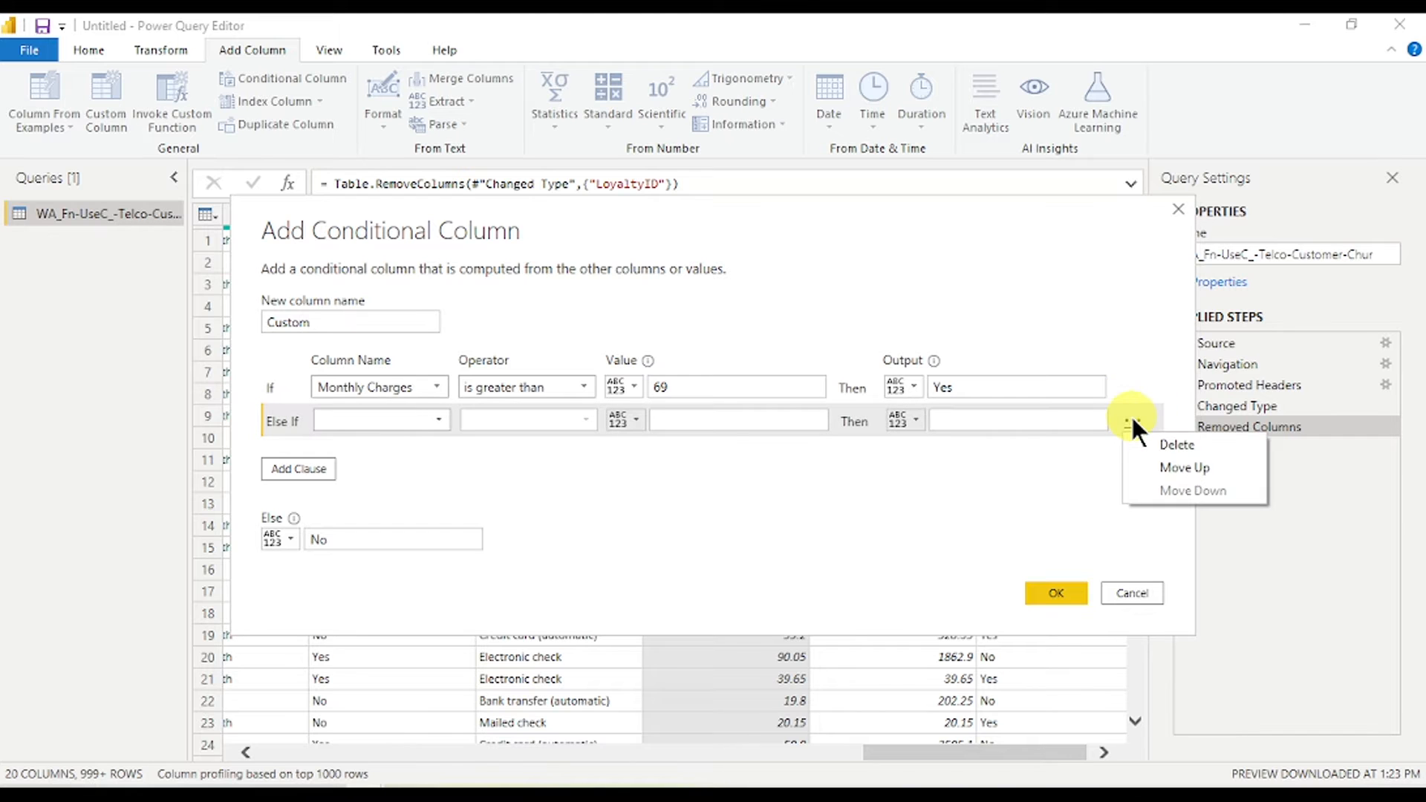
{"action": "left_click", "coordinate": [1151, 440]}
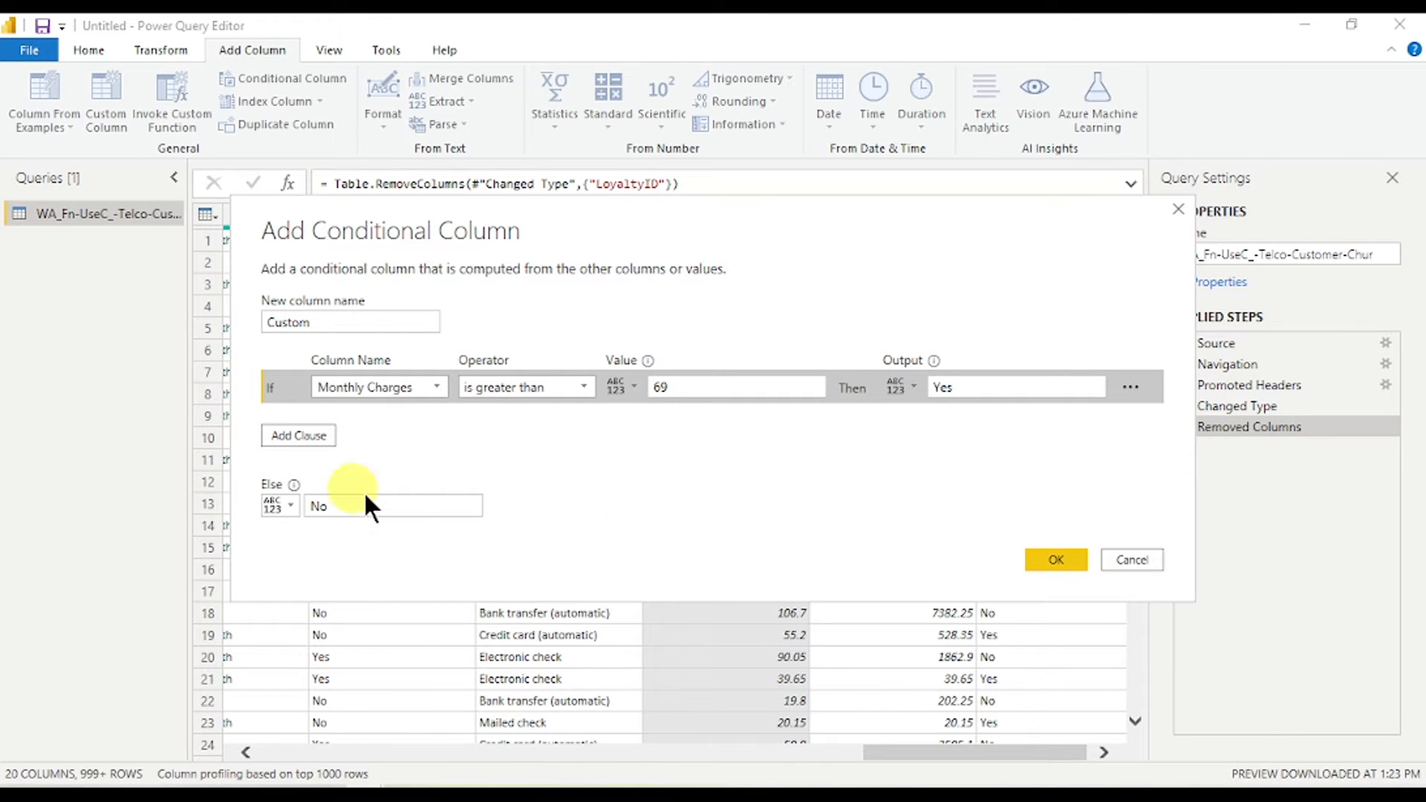
{"action": "left_click", "coordinate": [1043, 562]}
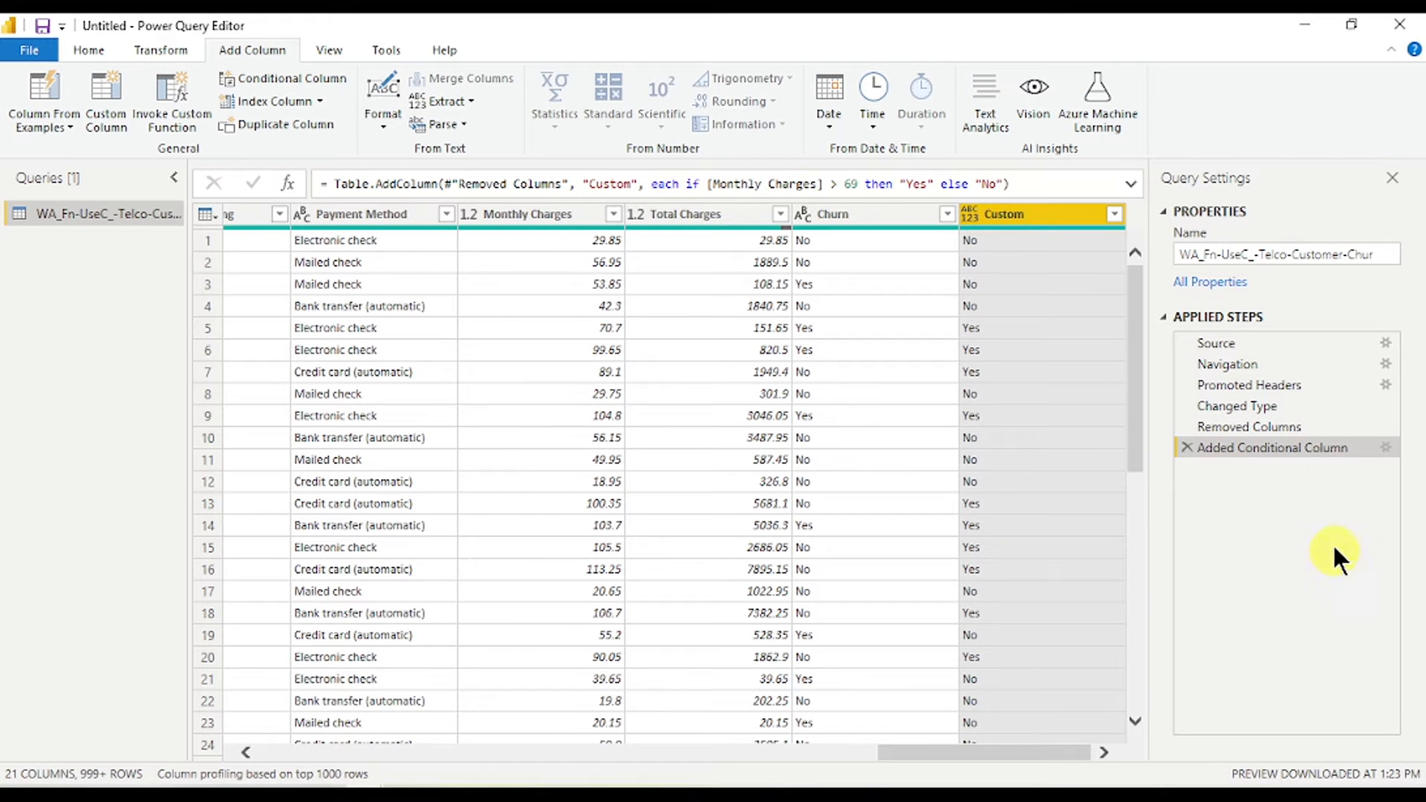
- Rename the Custom column to VIP Customer
{"action": "double_click", "coordinate": [1019, 212]}
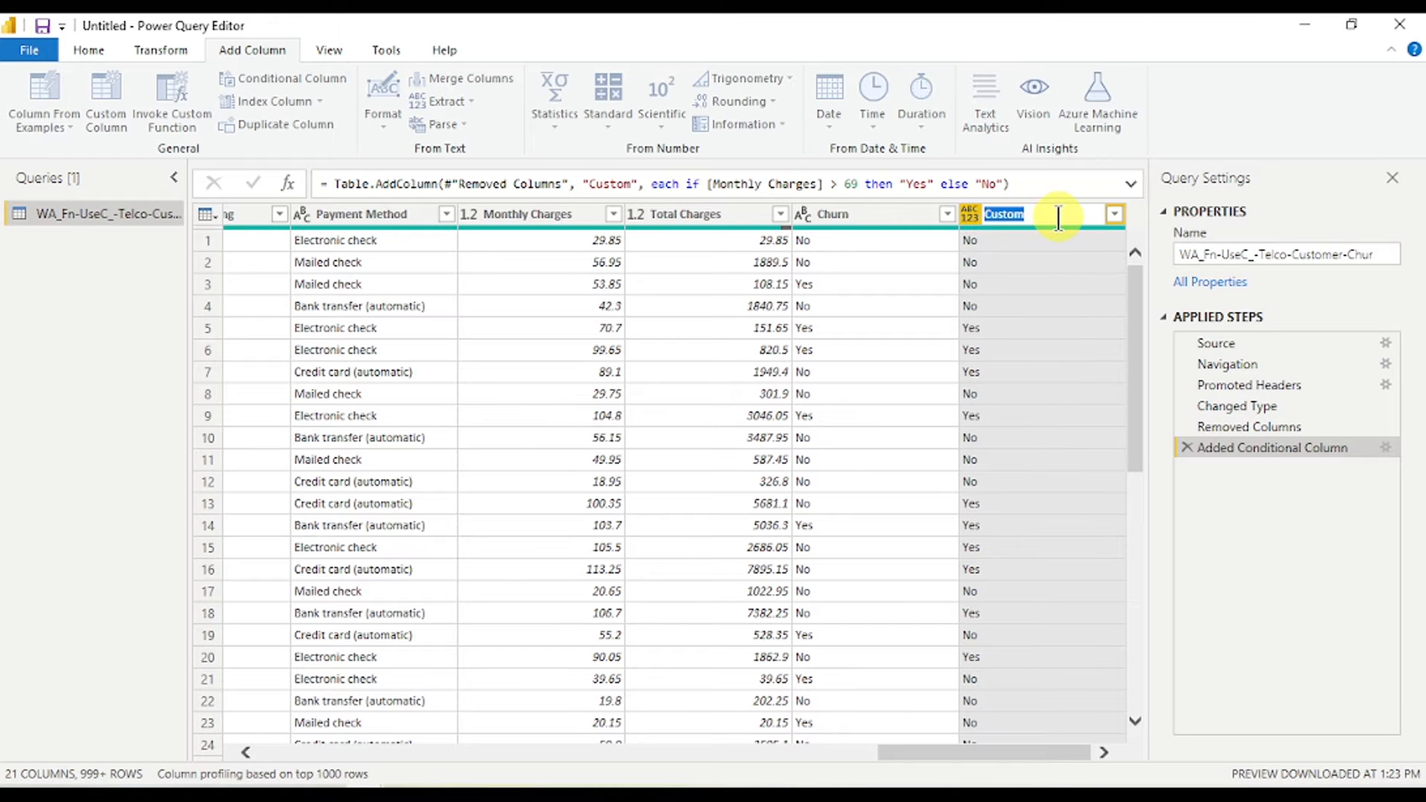
{"action": "type", "text": "To"}
{"action": "key", "text": "BackSpace"}
{"action": "key", "text": "BackSpace"}
{"action": "type", "text": "VIP Customer"}
{"action": "key", "text": "Return"}
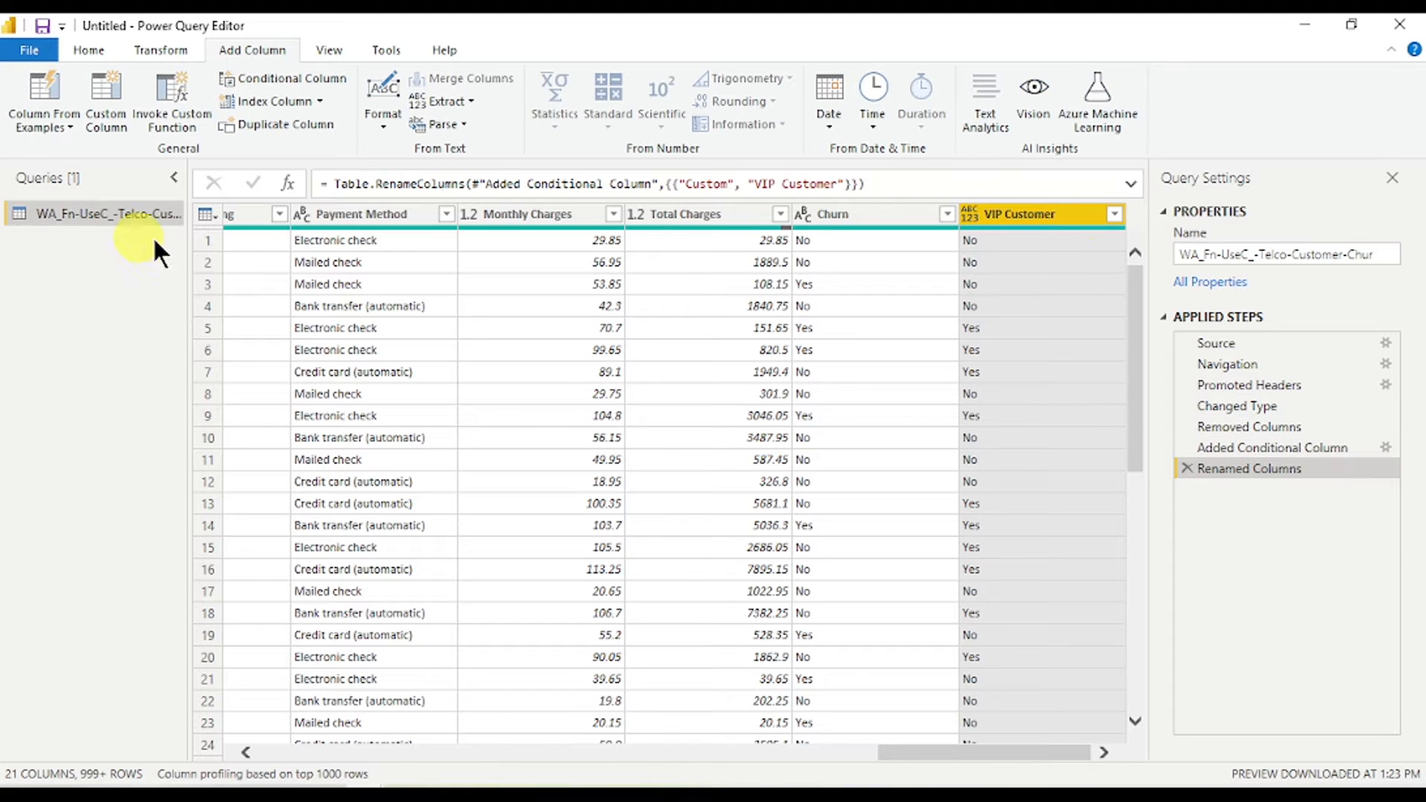
- Rename the query to Customer Churn
{"action": "double_click", "coordinate": [94, 213]}
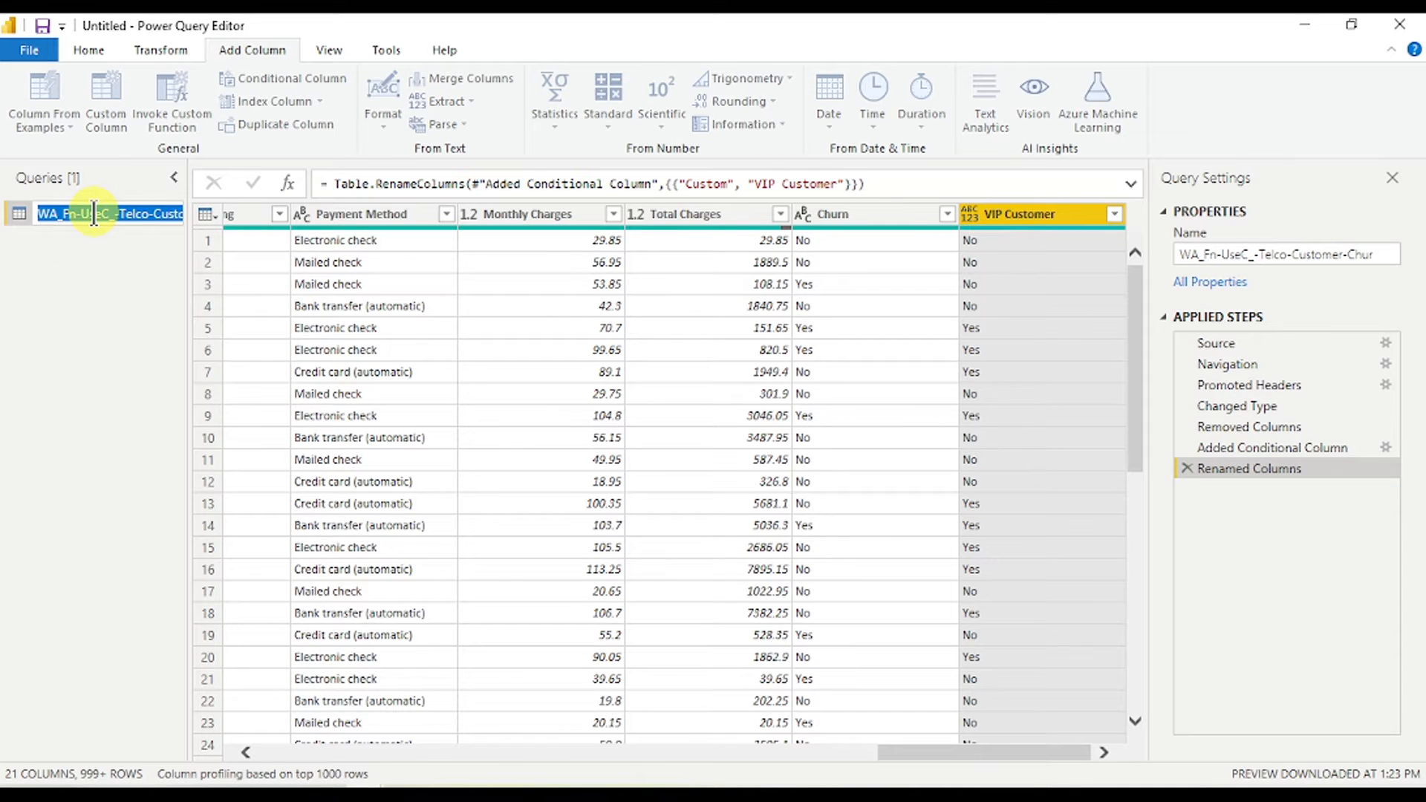
{"action": "key", "text": "BackSpace"}
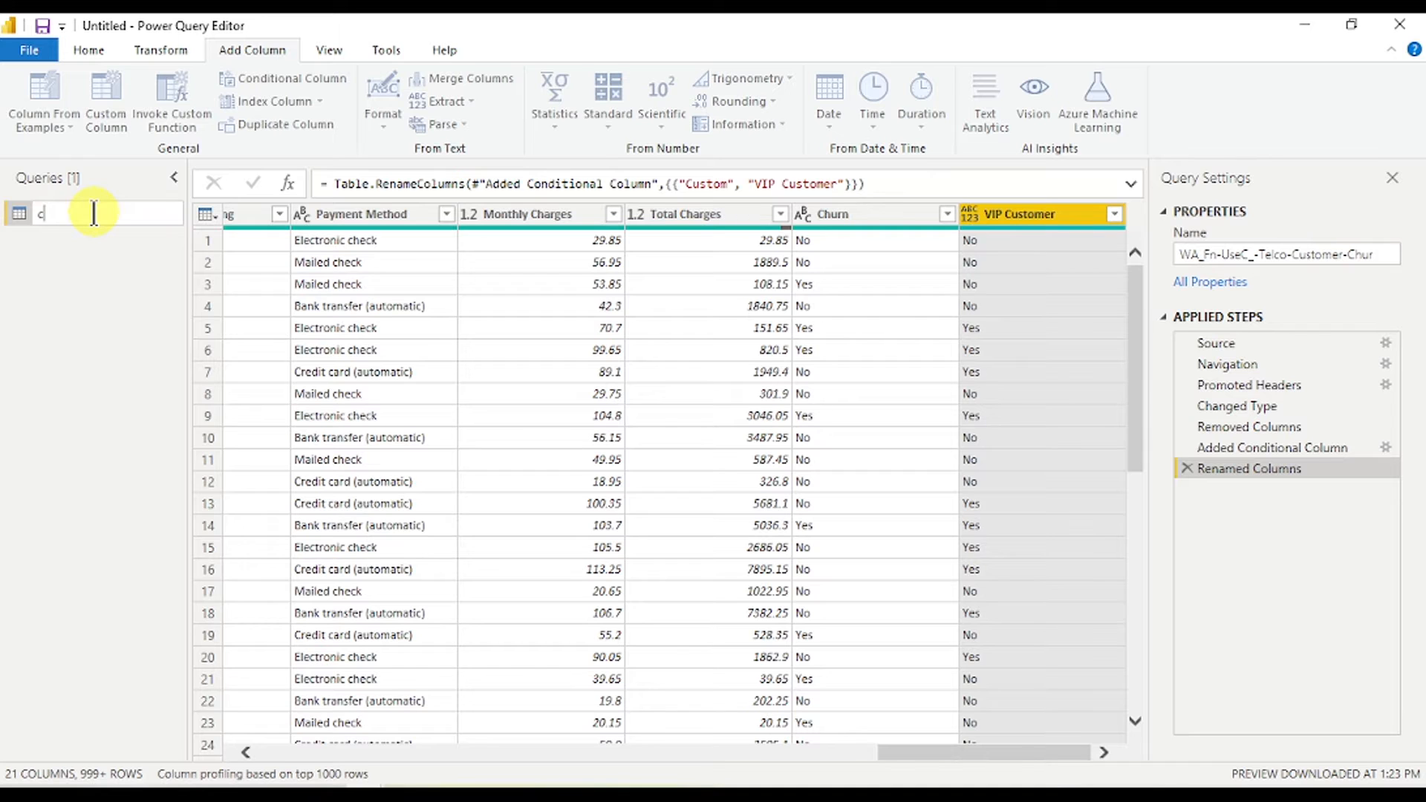
{"action": "type", "text": "Customer Churn"}
{"action": "left_click", "coordinate": [92, 302]}
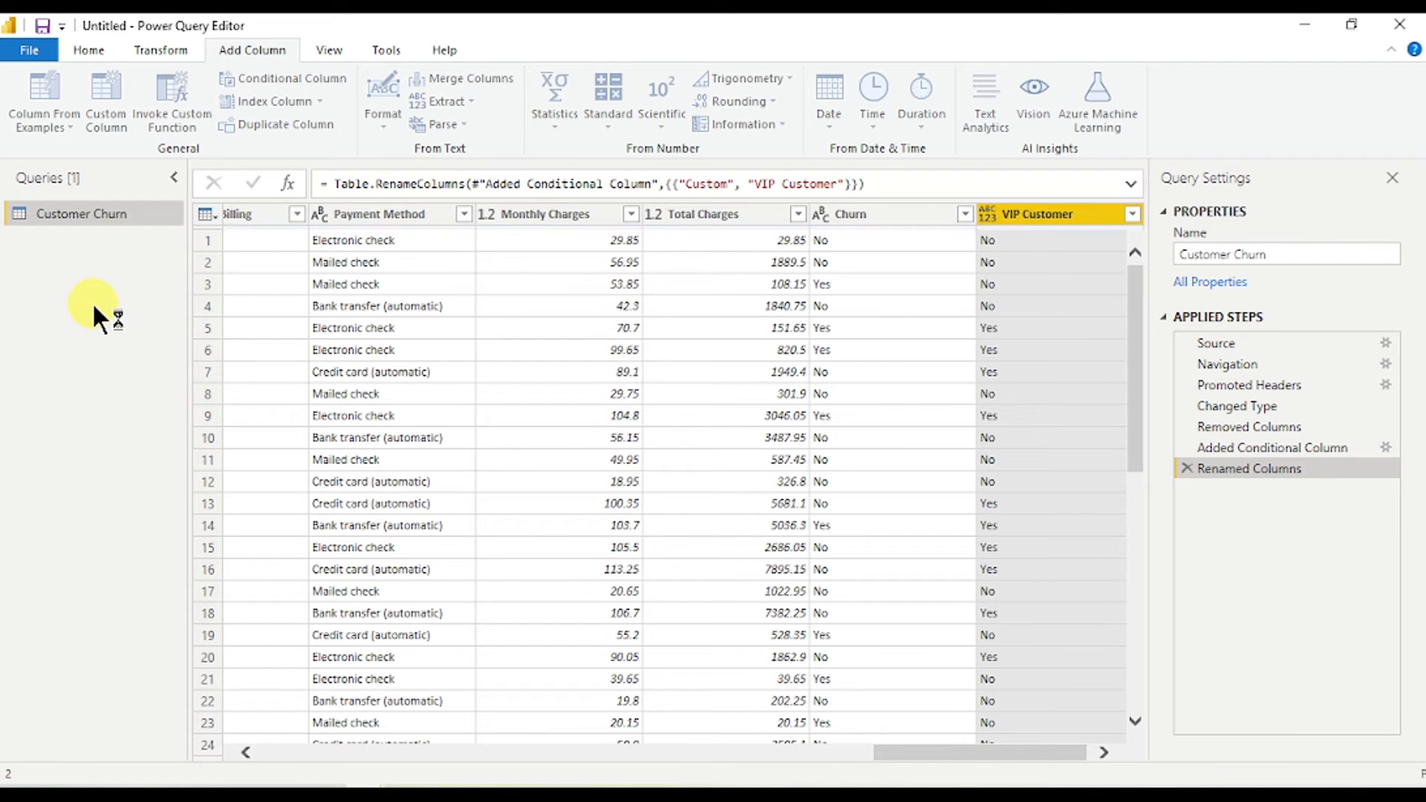
{"action": "left_click", "coordinate": [92, 50]}
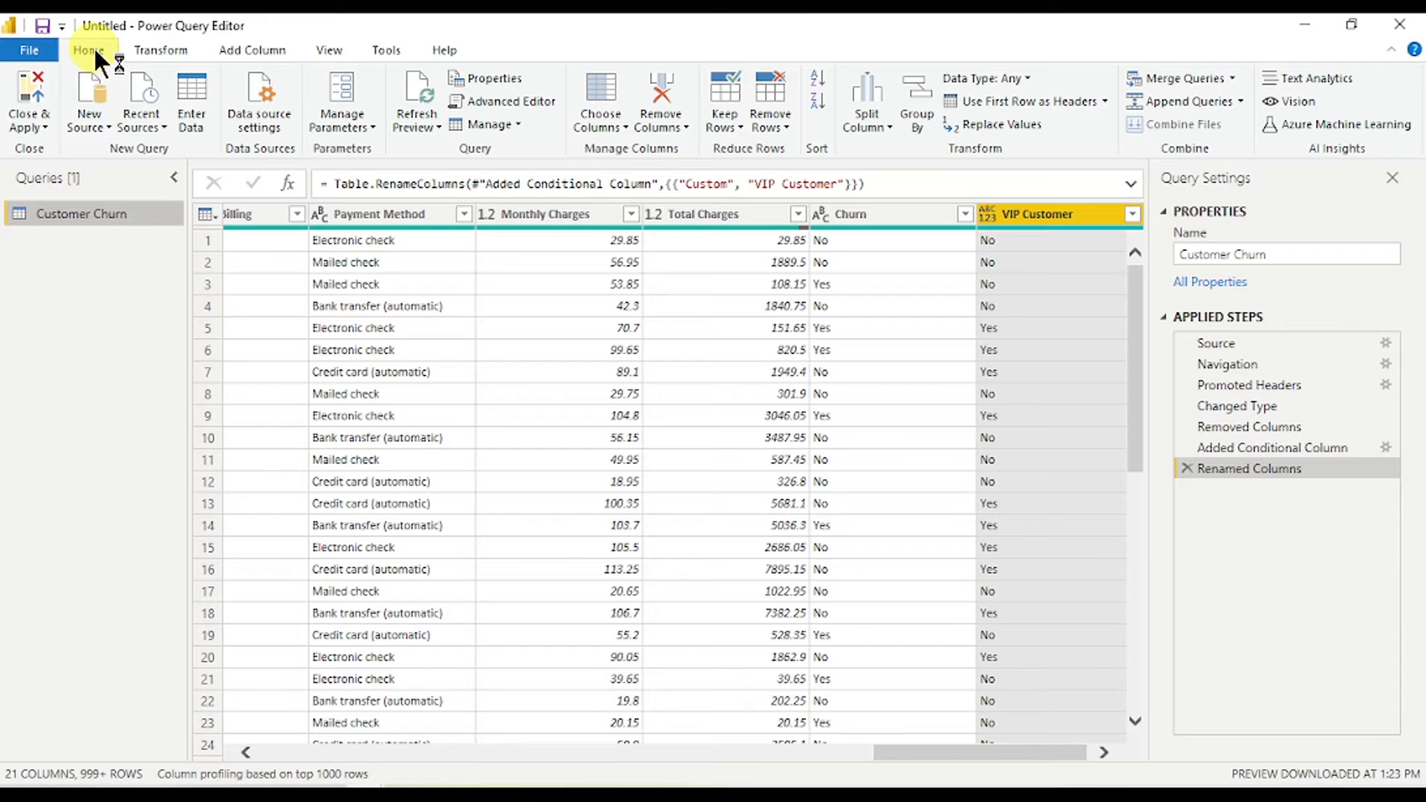
- Close & Apply to load the Customer Churn query into the report
{"action": "left_click", "coordinate": [30, 125]}
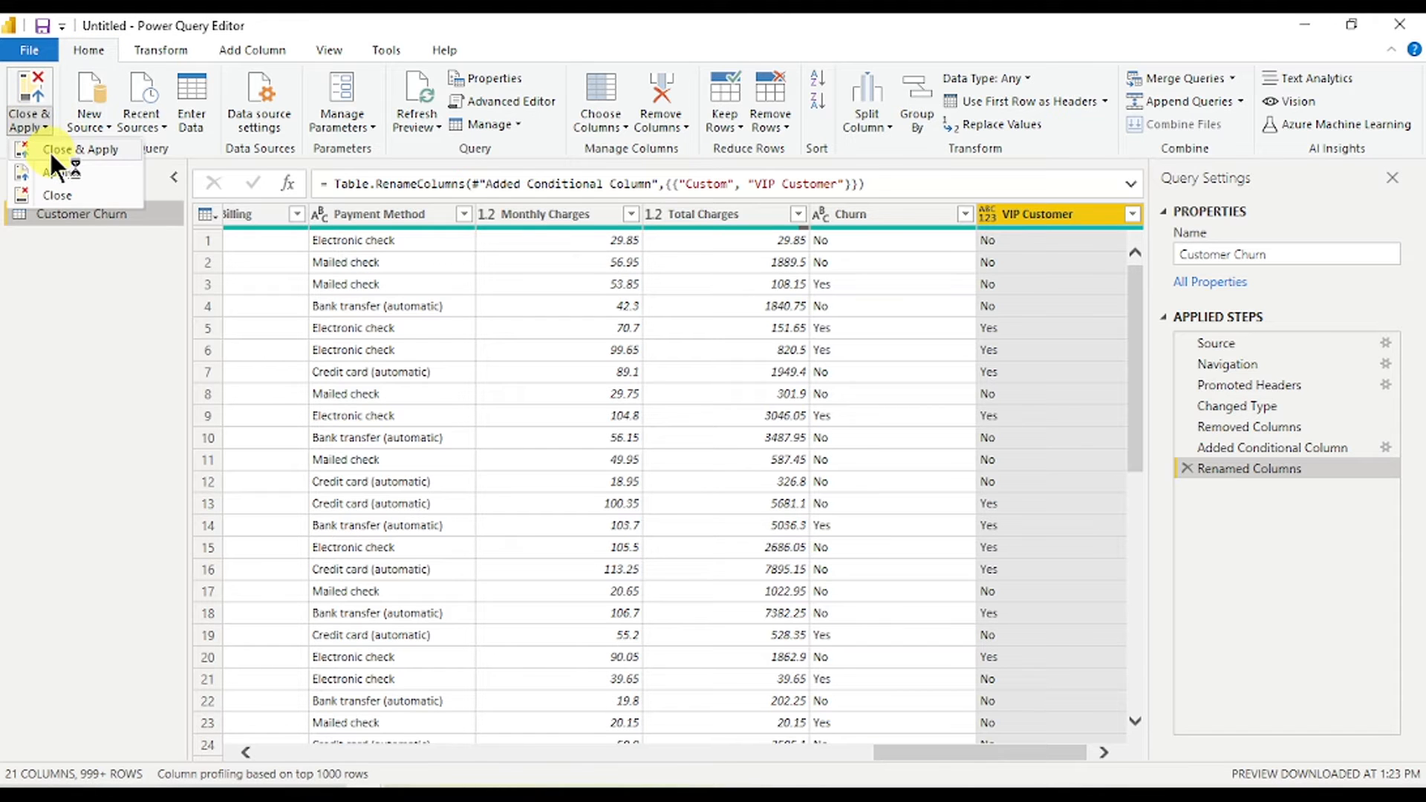
{"action": "left_click", "coordinate": [52, 149]}
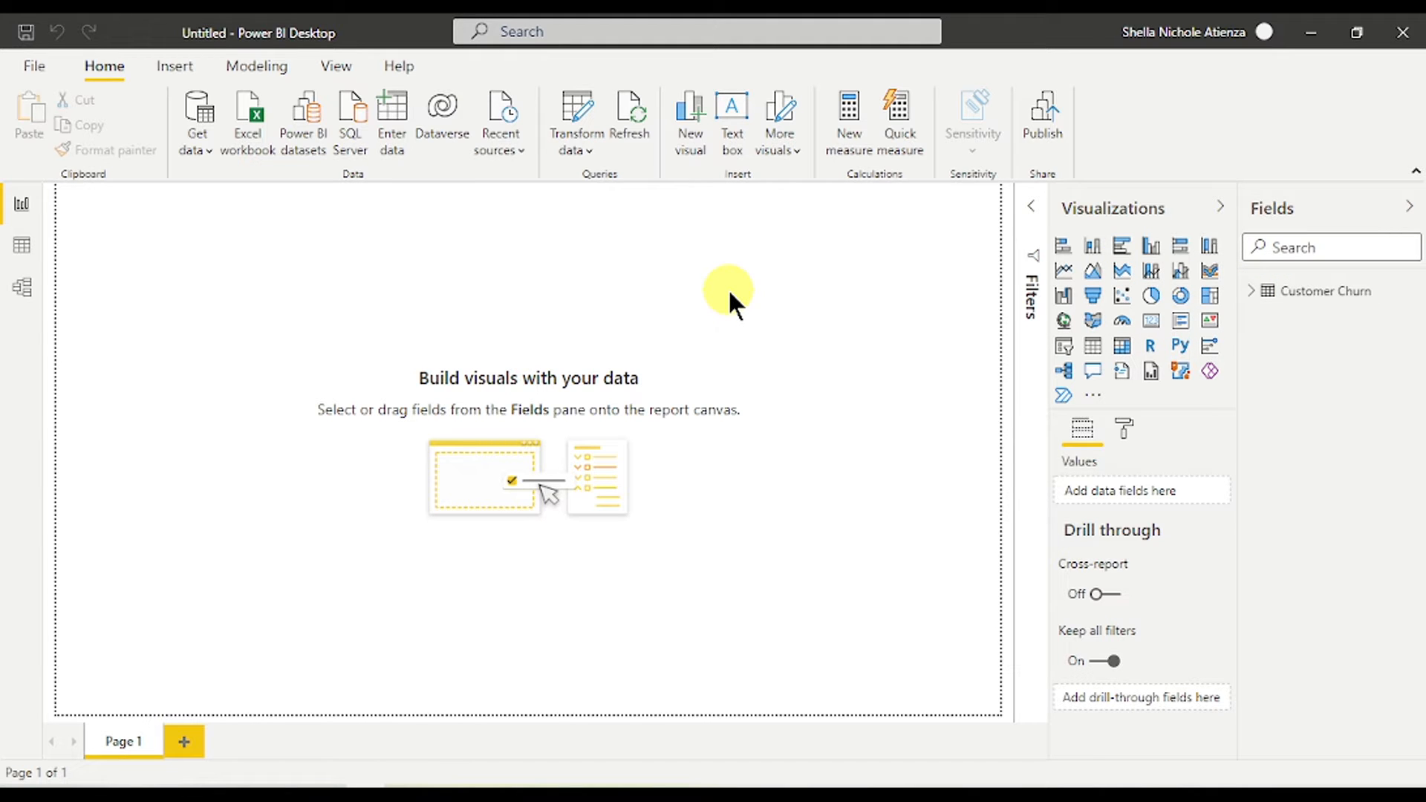
- Browse the Fields and Format panes, then view Customer Churn's 7,043 rows in Data view
{"action": "left_click", "coordinate": [1405, 217]}
{"action": "left_click", "coordinate": [1403, 212]}
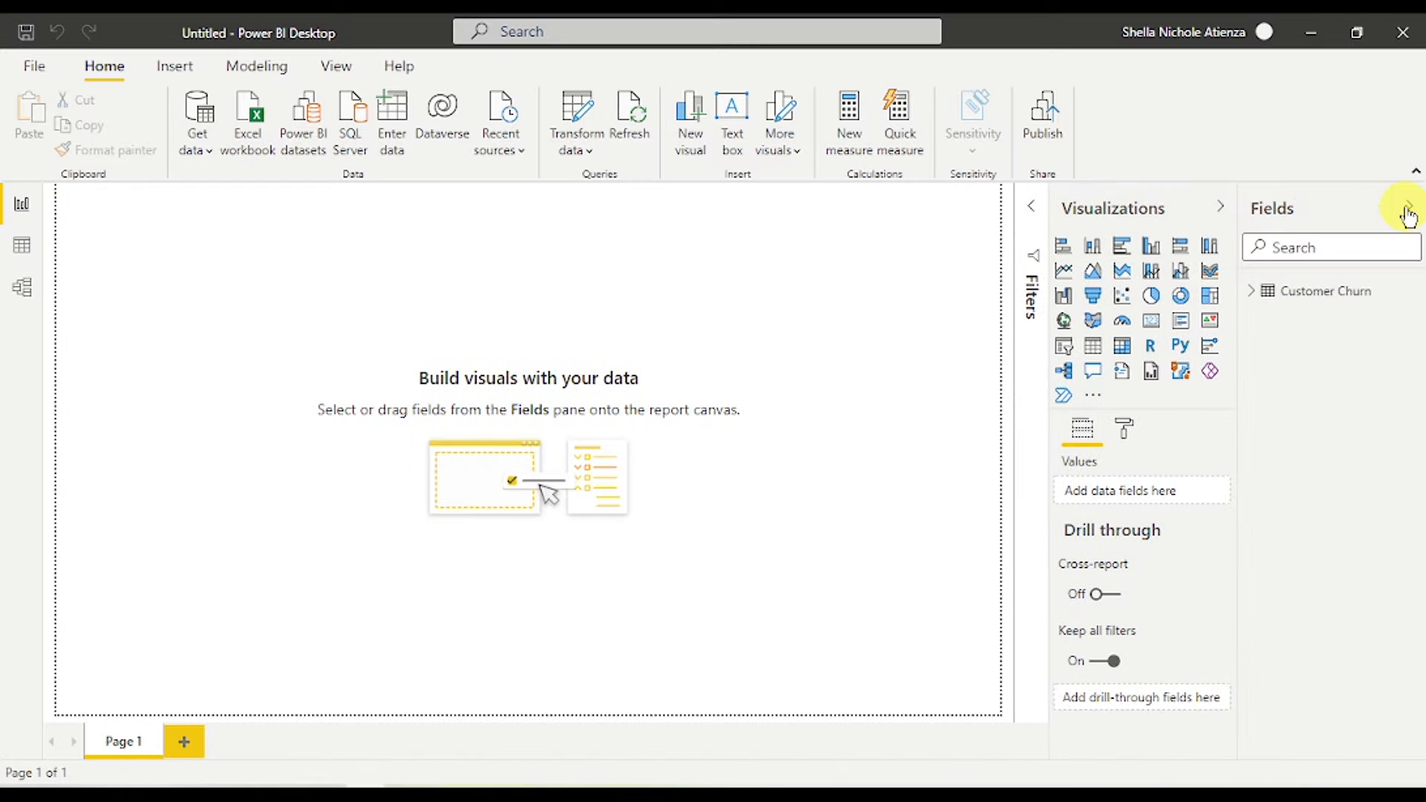
{"action": "left_click", "coordinate": [1256, 293]}
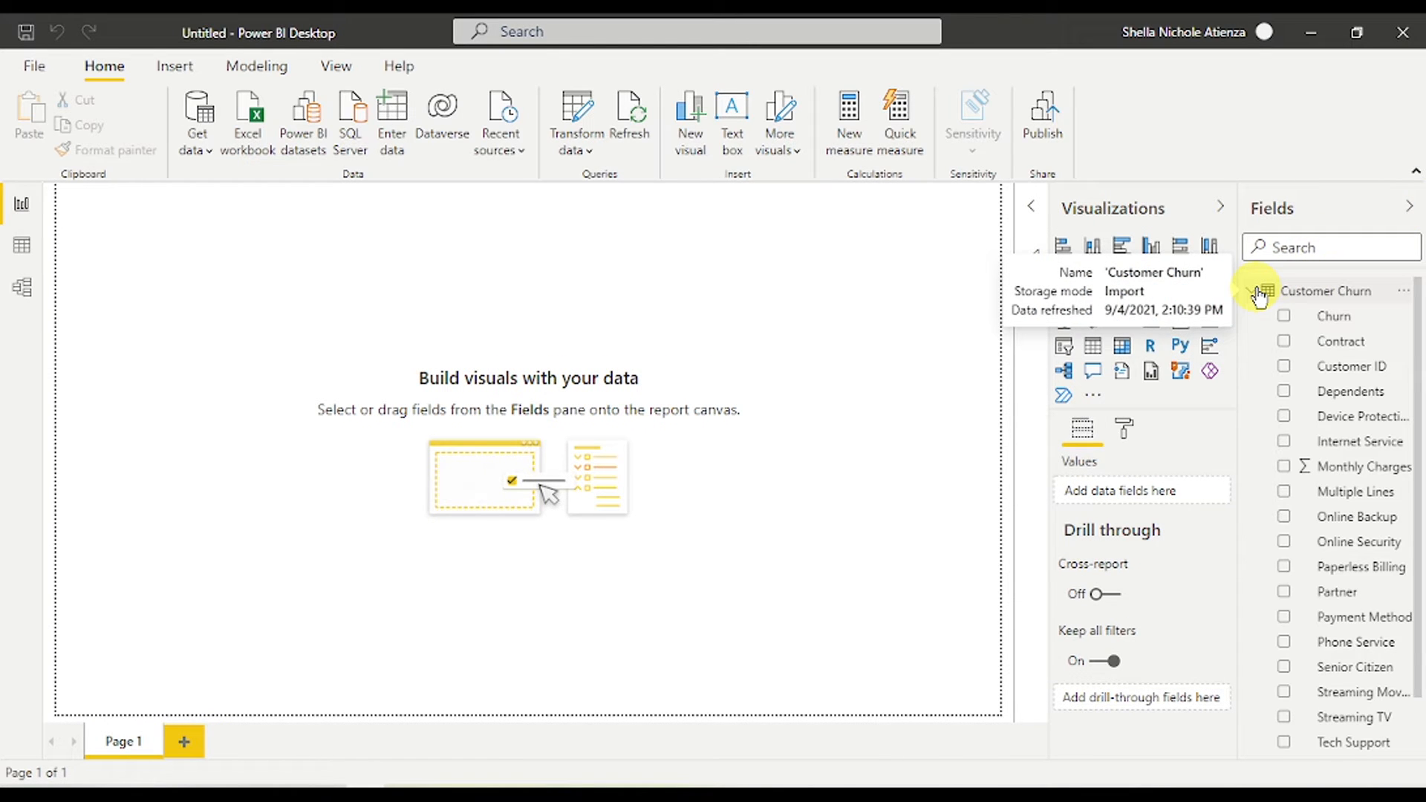
{"action": "left_click", "coordinate": [1257, 293]}
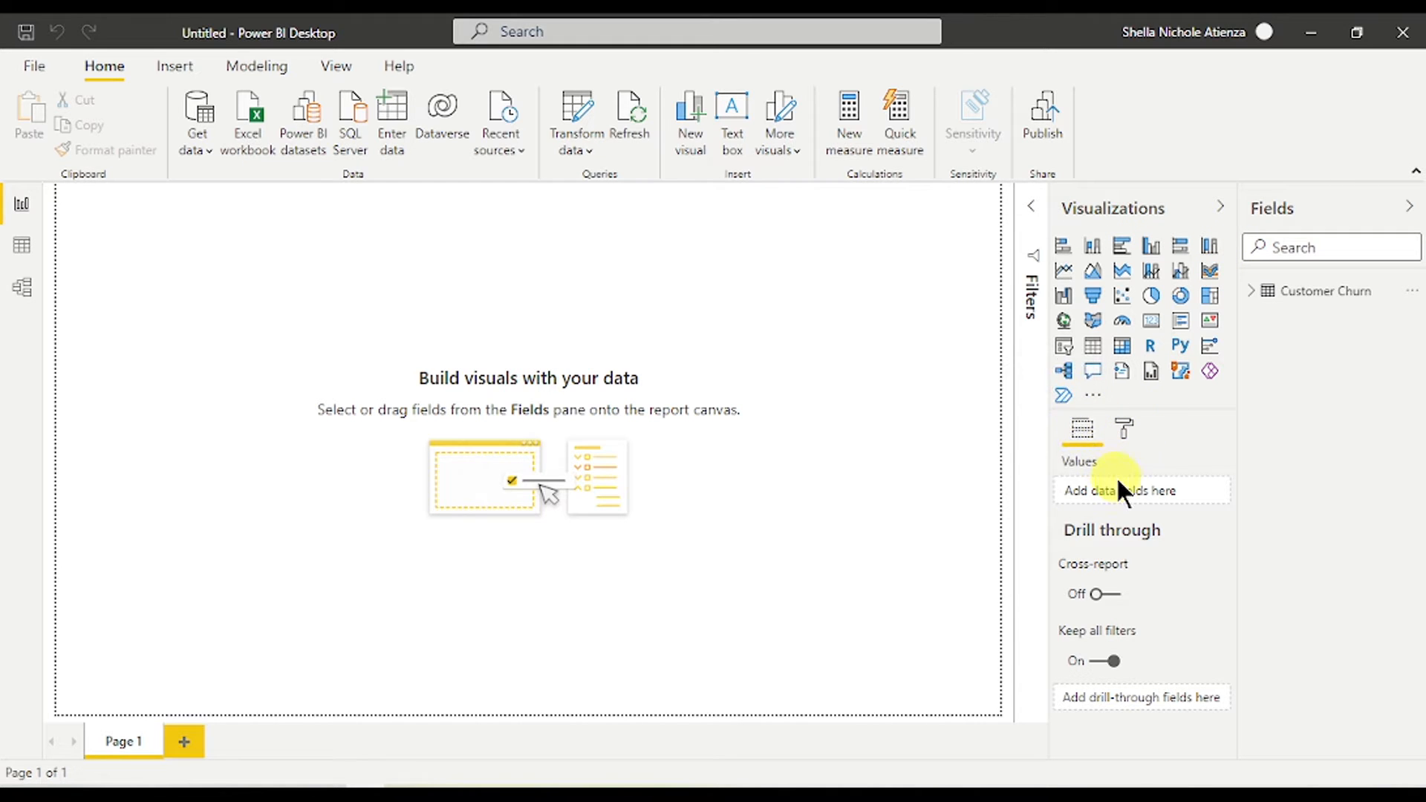
{"action": "left_click", "coordinate": [1124, 429]}
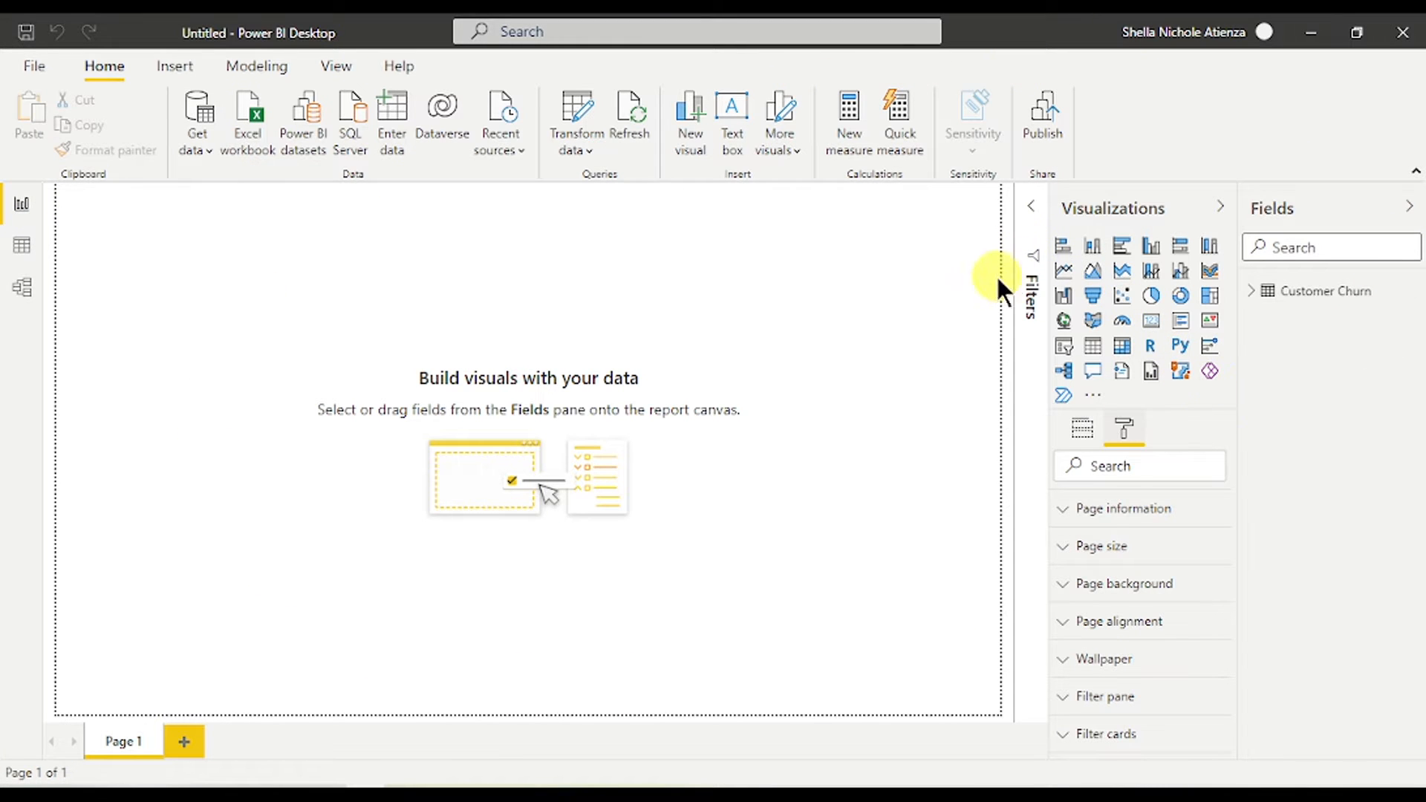
{"action": "left_click", "coordinate": [21, 247]}
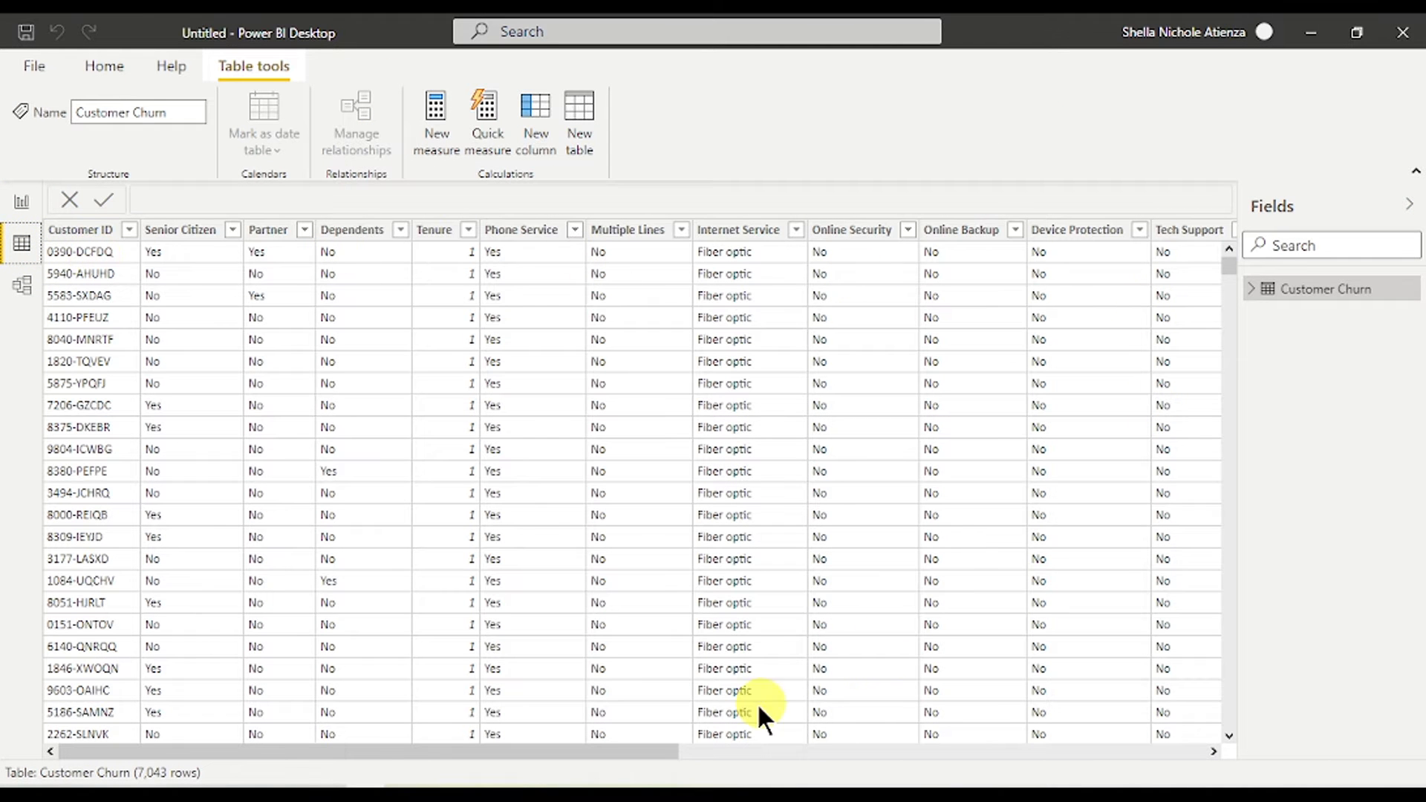
- Scroll across the data grid and view the Customer Churn table in Model view
{"action": "left_click_drag", "start_coordinate": [594, 751], "coordinate": [372, 757]}
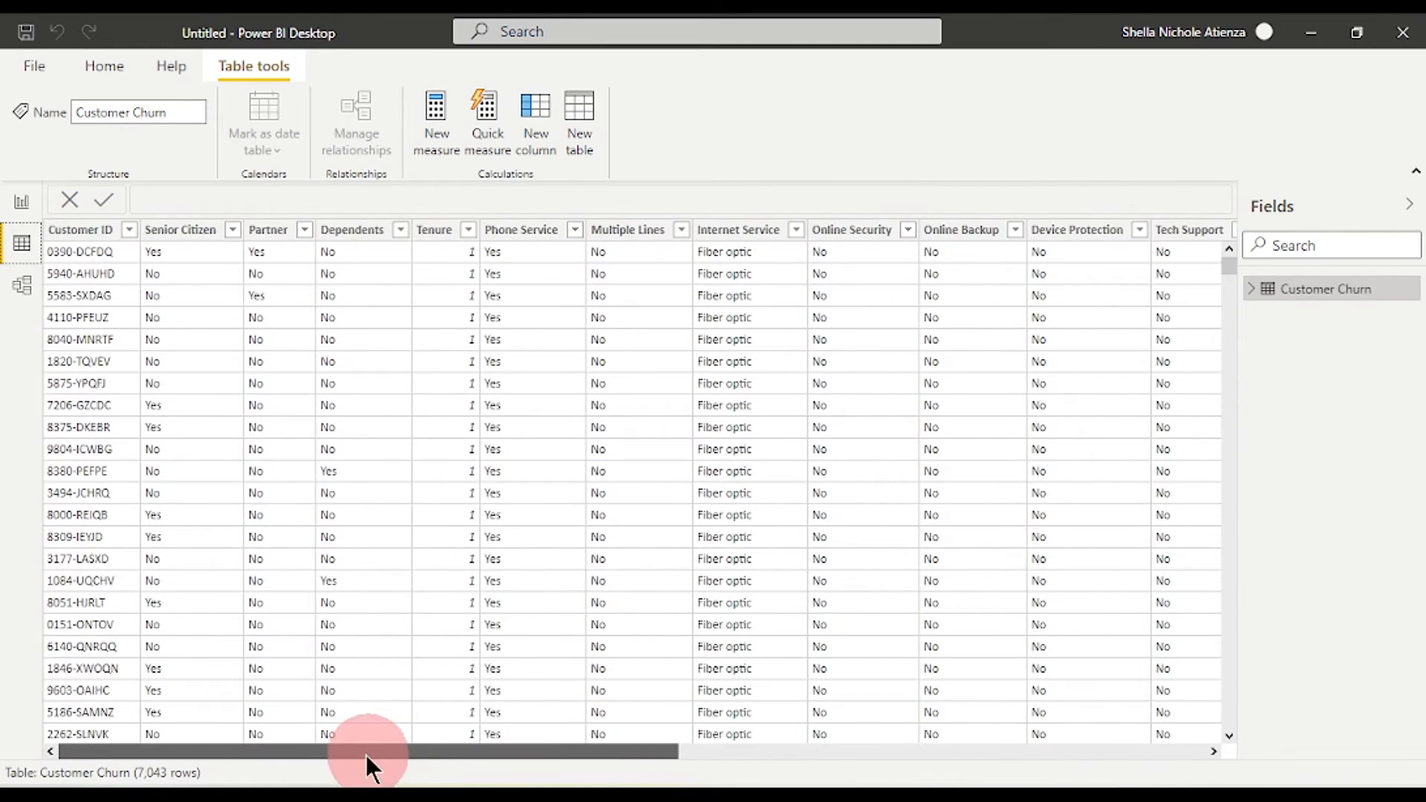
{"action": "left_click", "coordinate": [25, 284]}
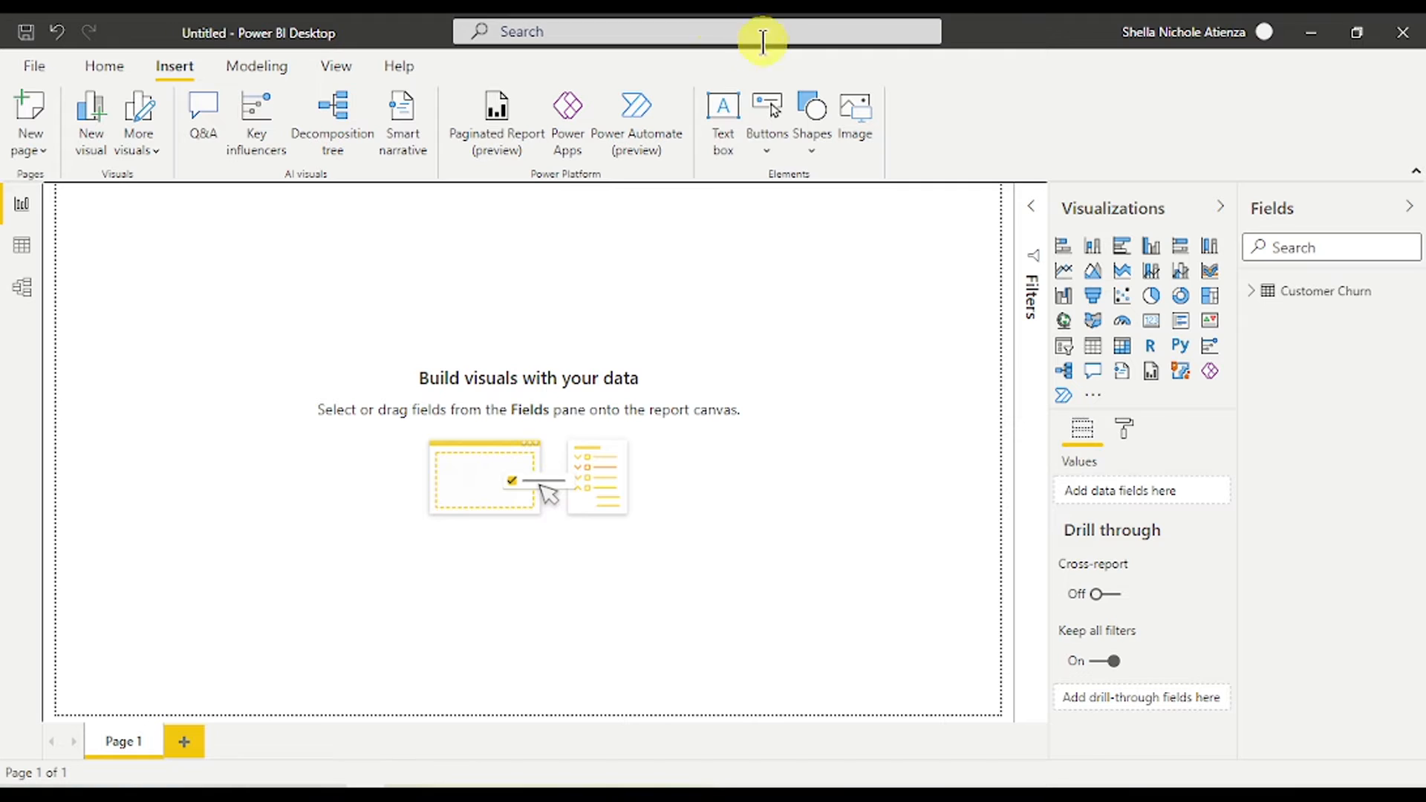
- Insert a text box reading TELECOM CUSTOMER CHURN and set it to Arial Black
{"action": "left_click", "coordinate": [736, 139]}
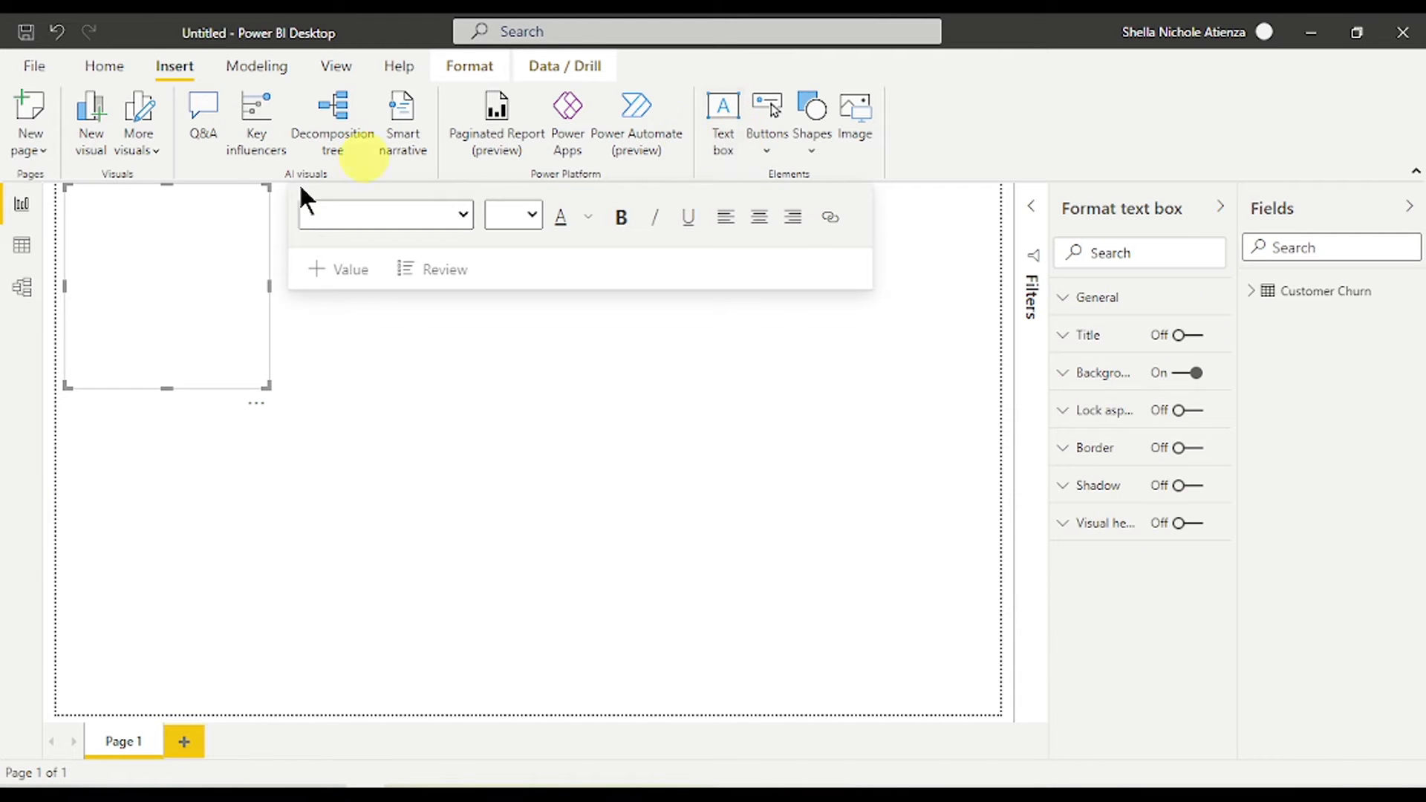
{"action": "left_click", "coordinate": [178, 236]}
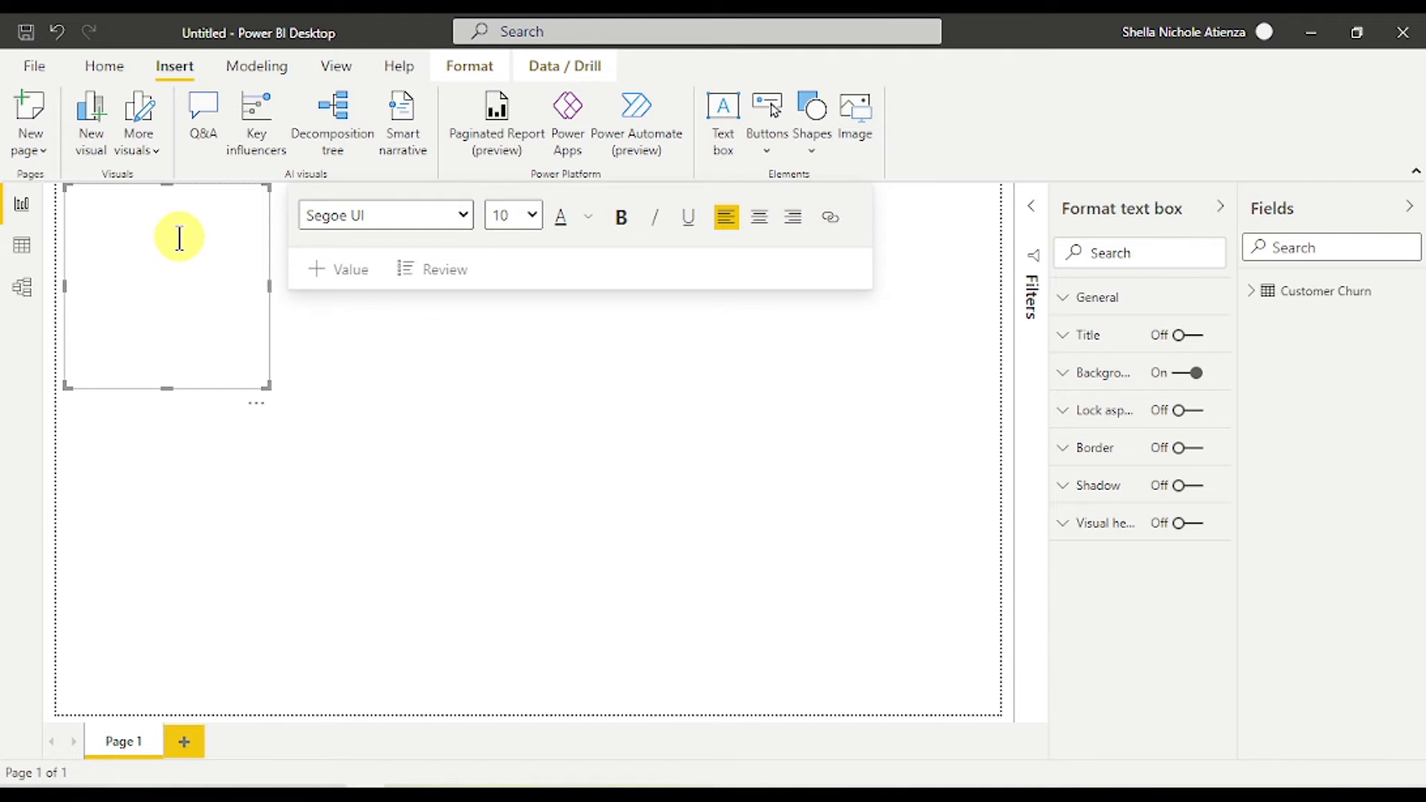
{"action": "type", "text": "TELECOM CUSTOMER CHURN"}
{"action": "left_click_drag", "start_coordinate": [216, 199], "coordinate": [50, 201]}
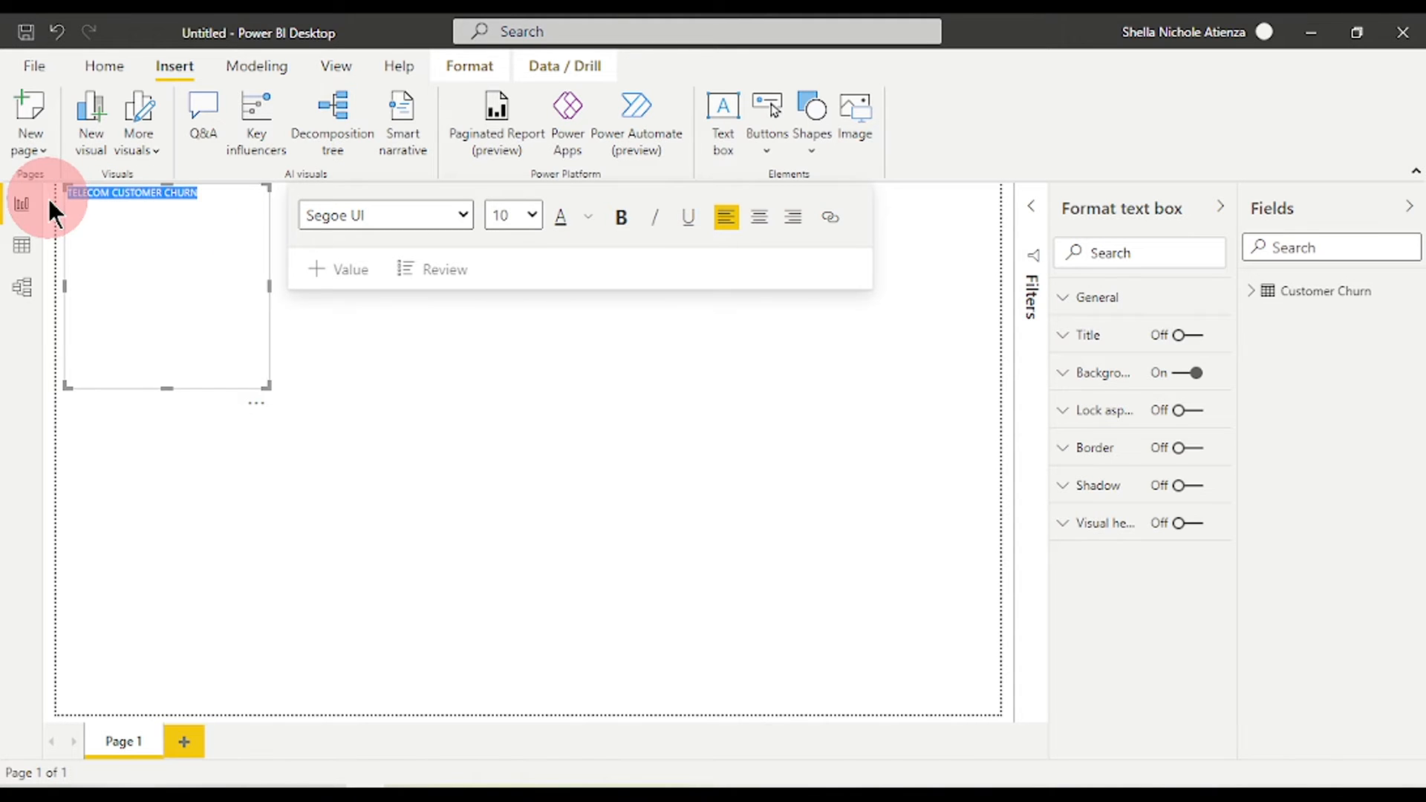
{"action": "left_click", "coordinate": [463, 214]}
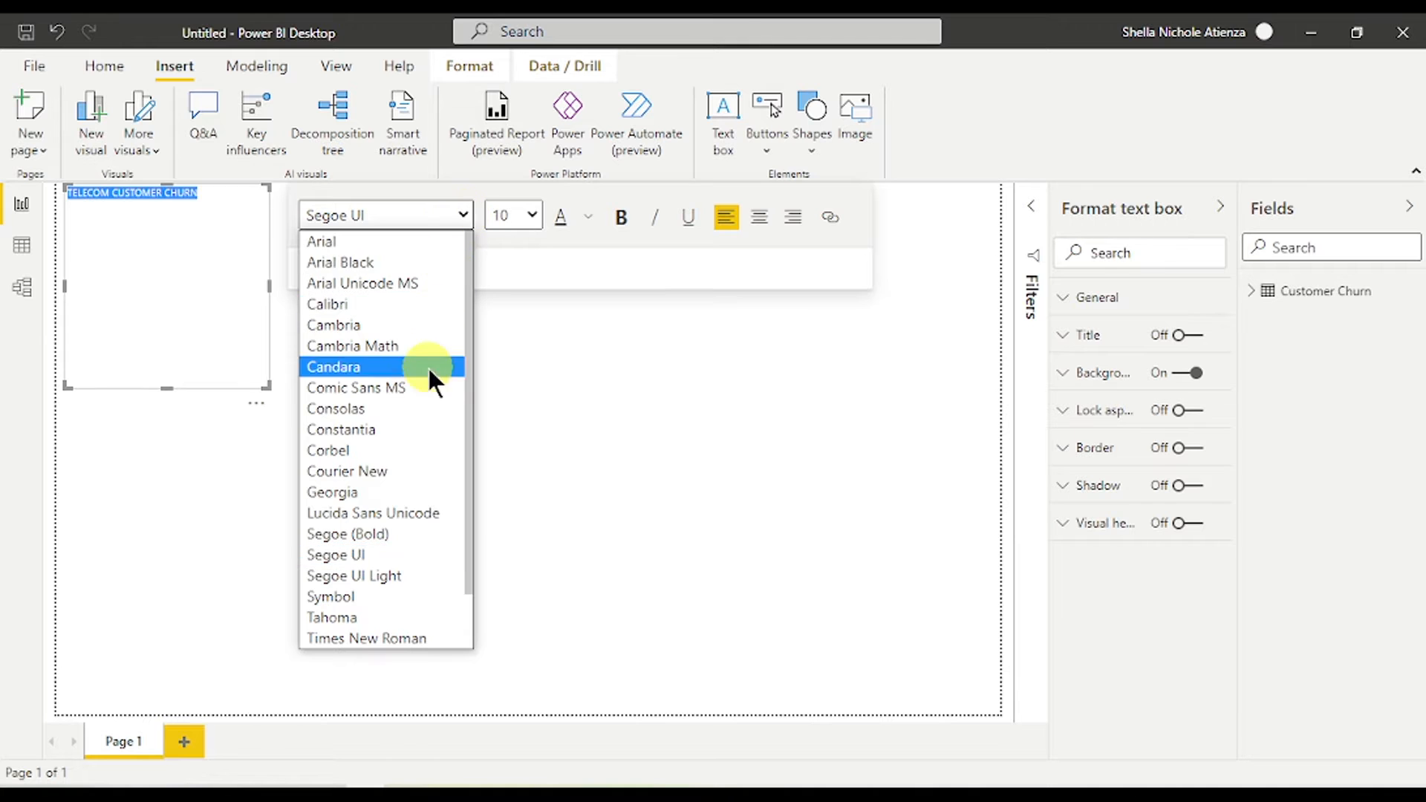
{"action": "scroll", "coordinate": [425, 430], "scroll_direction": "down", "scroll_amount": 1}
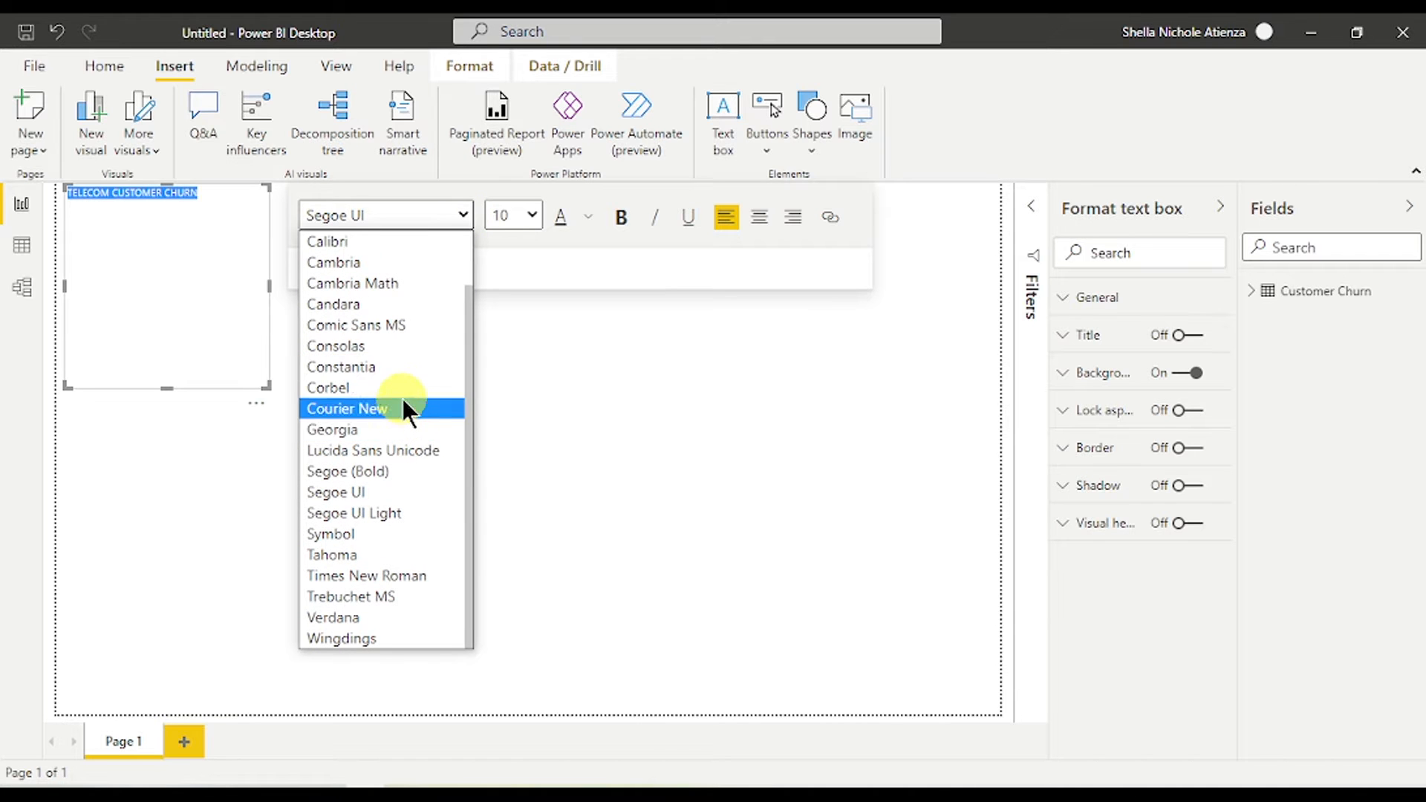
{"action": "scroll", "coordinate": [383, 319], "scroll_direction": "up", "scroll_amount": 1}
{"action": "left_click", "coordinate": [398, 262]}
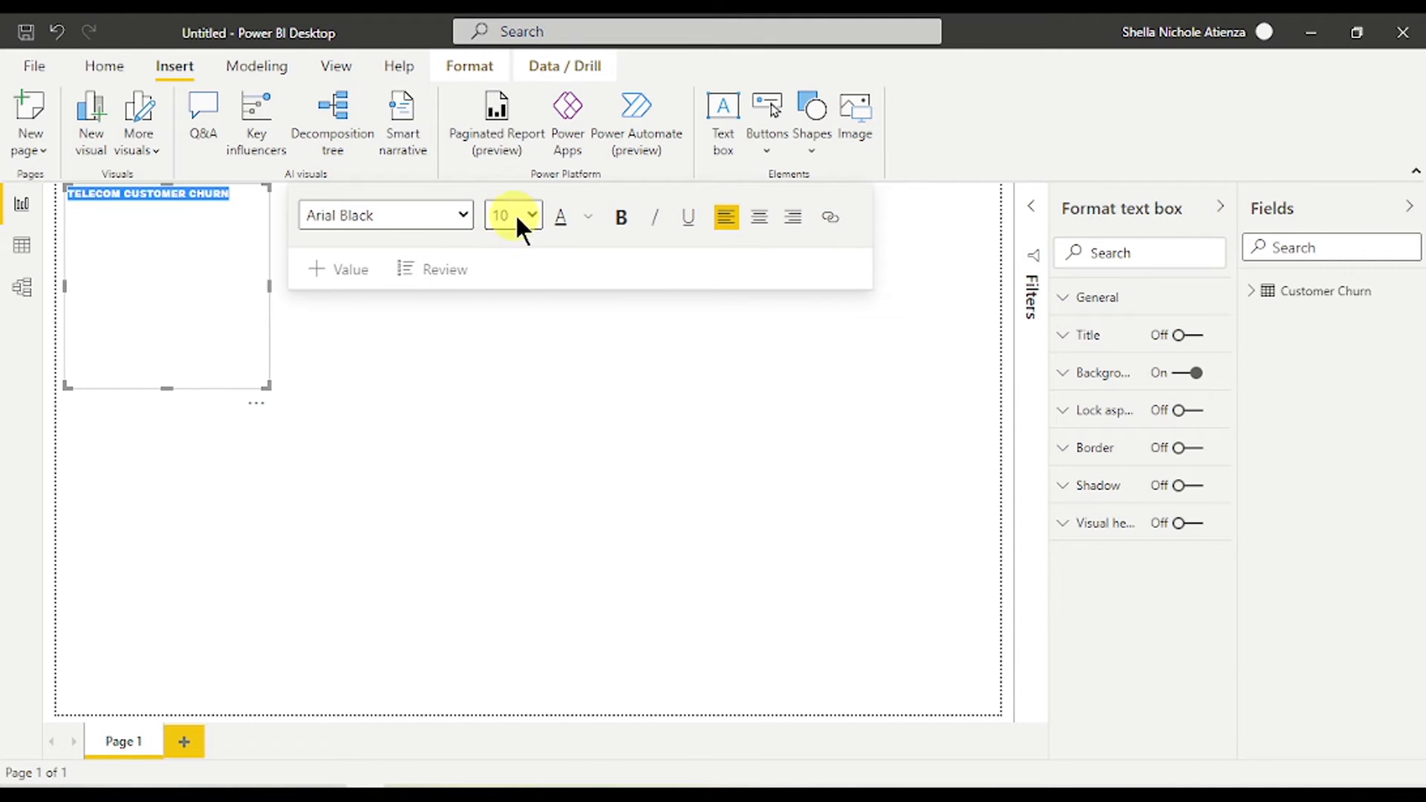
- Make the title 36 pt and resize its box to fit the text on one line
{"action": "left_click", "coordinate": [531, 215]}
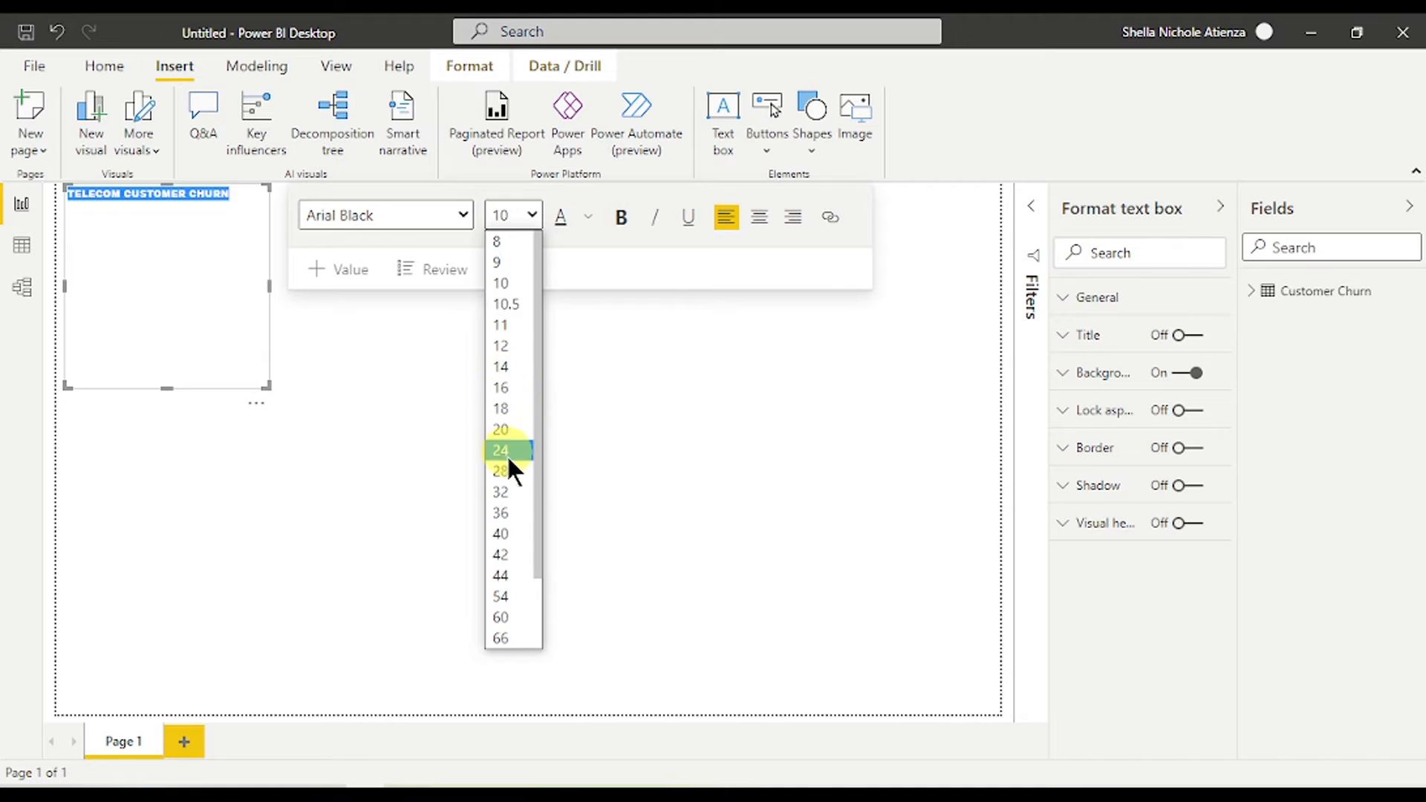
{"action": "scroll", "coordinate": [507, 473], "scroll_direction": "down", "scroll_amount": 2}
{"action": "left_click", "coordinate": [510, 428]}
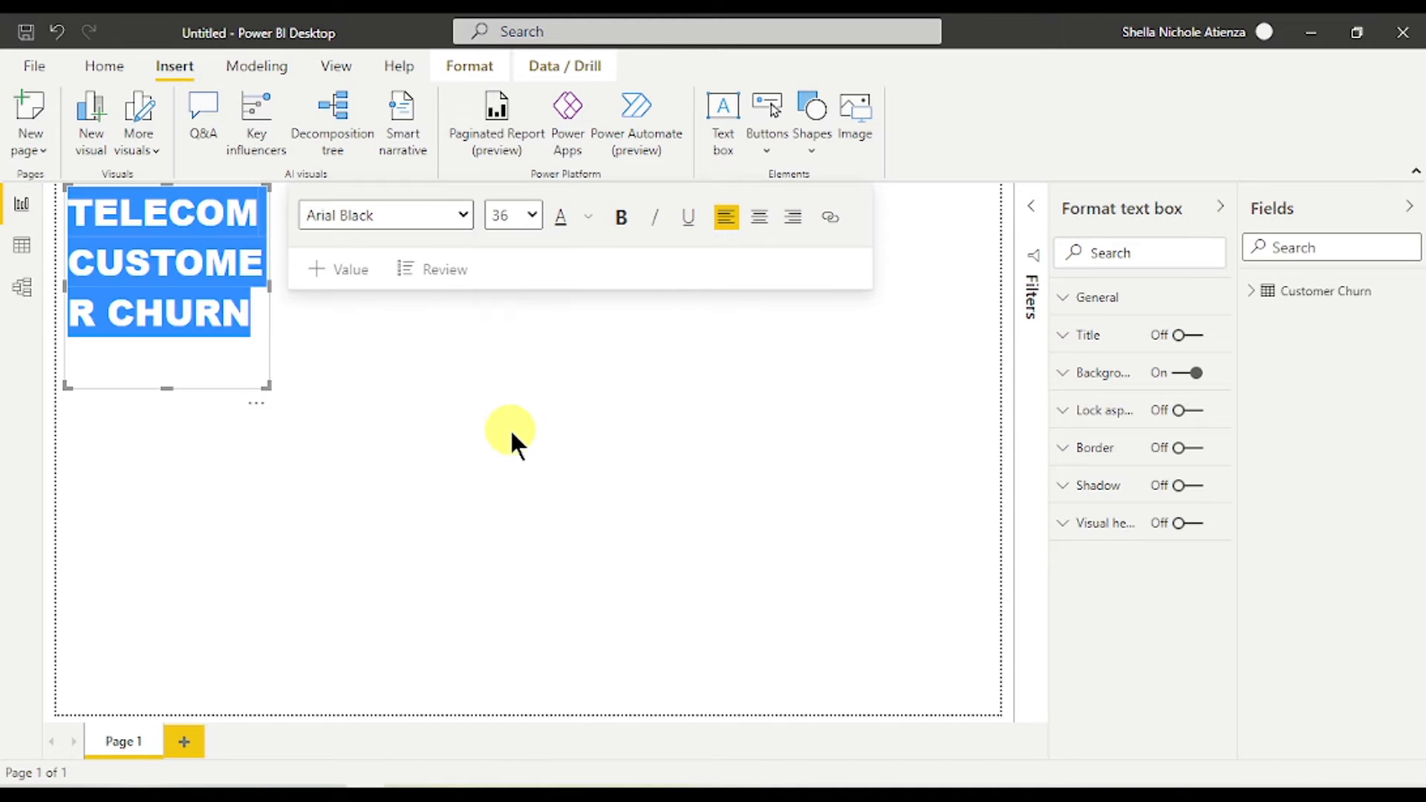
{"action": "left_click_drag", "start_coordinate": [269, 286], "coordinate": [660, 286]}
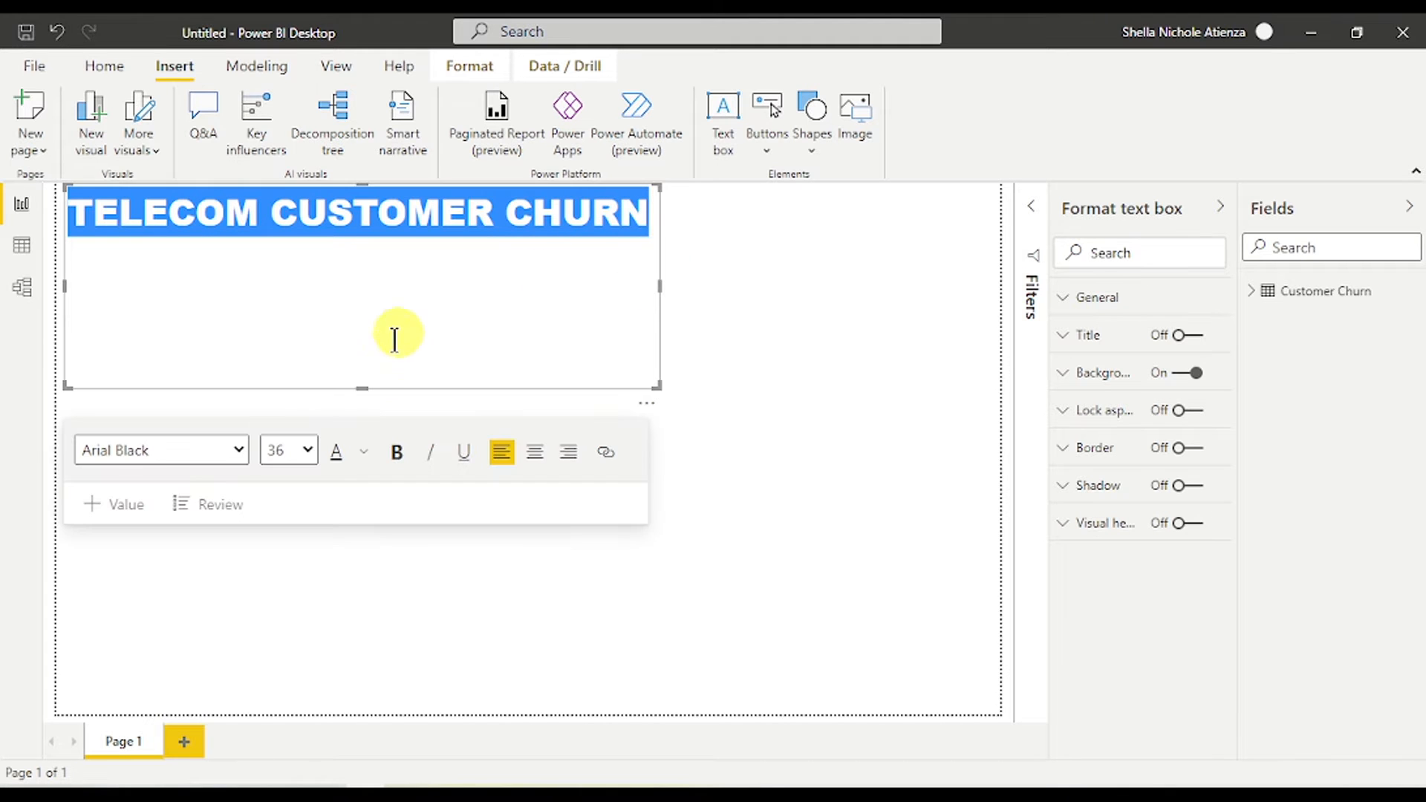
{"action": "left_click_drag", "start_coordinate": [363, 388], "coordinate": [572, 254]}
{"action": "left_click", "coordinate": [399, 236]}
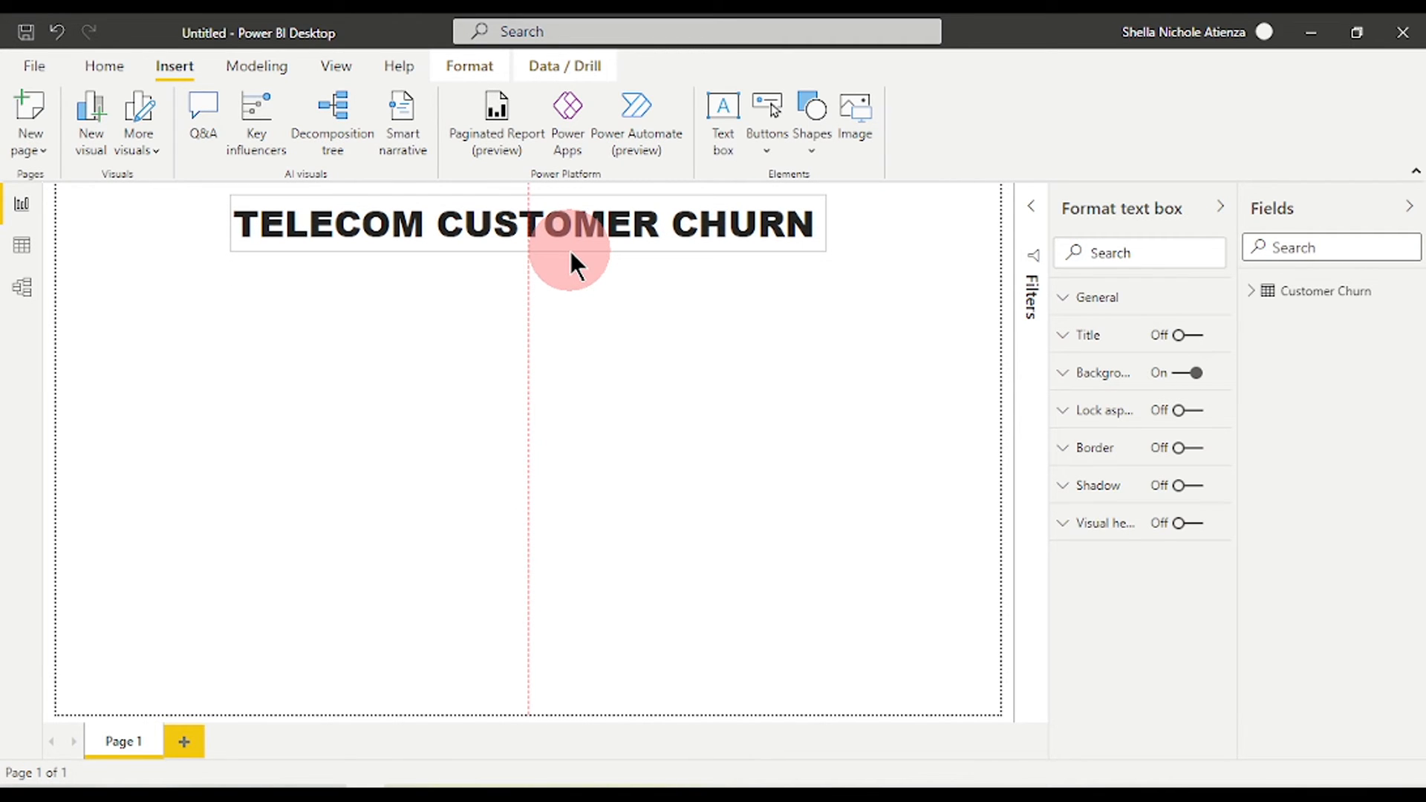
- Give the title box a salmon pink border with 18 px rounded corners
{"action": "left_click_drag", "start_coordinate": [570, 252], "coordinate": [570, 253]}
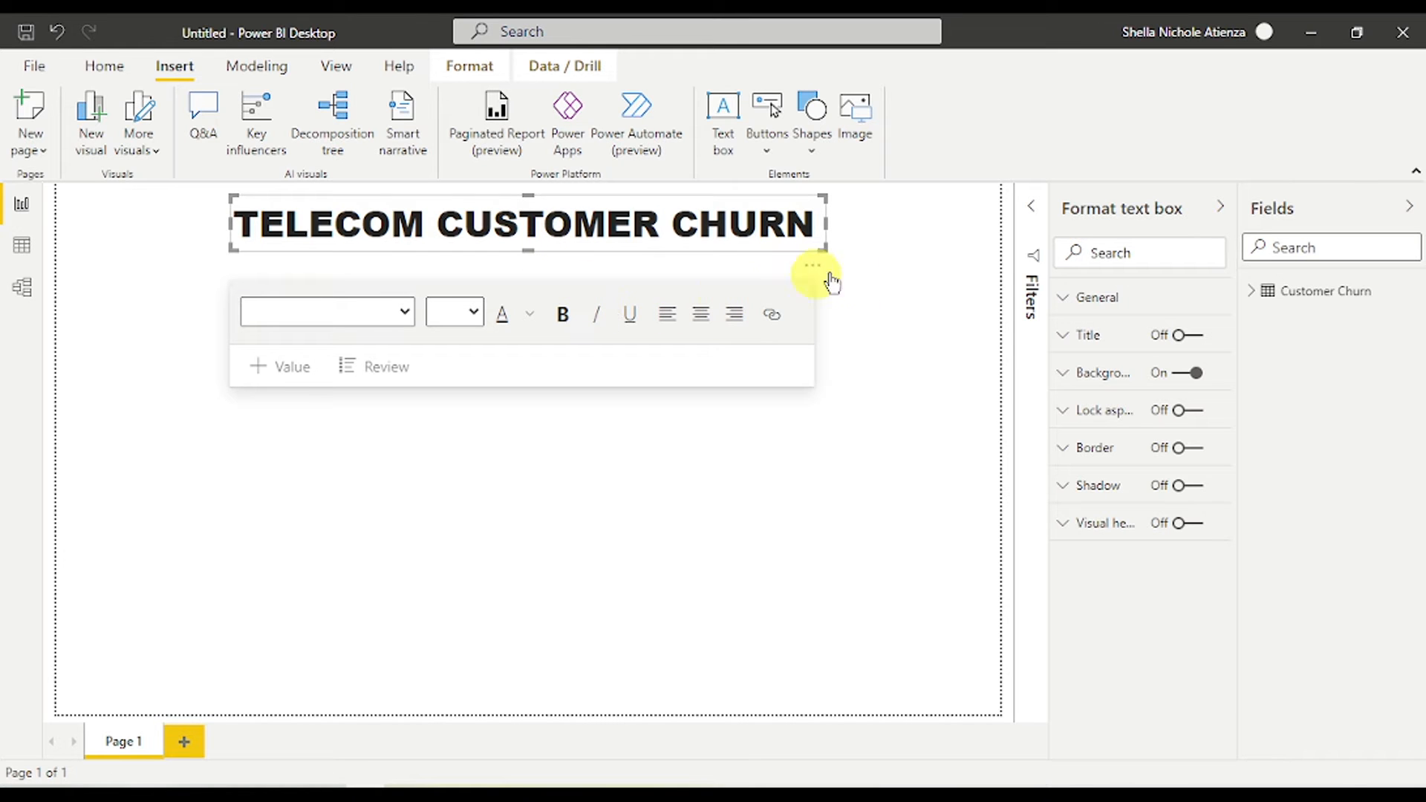
{"action": "left_click", "coordinate": [869, 255]}
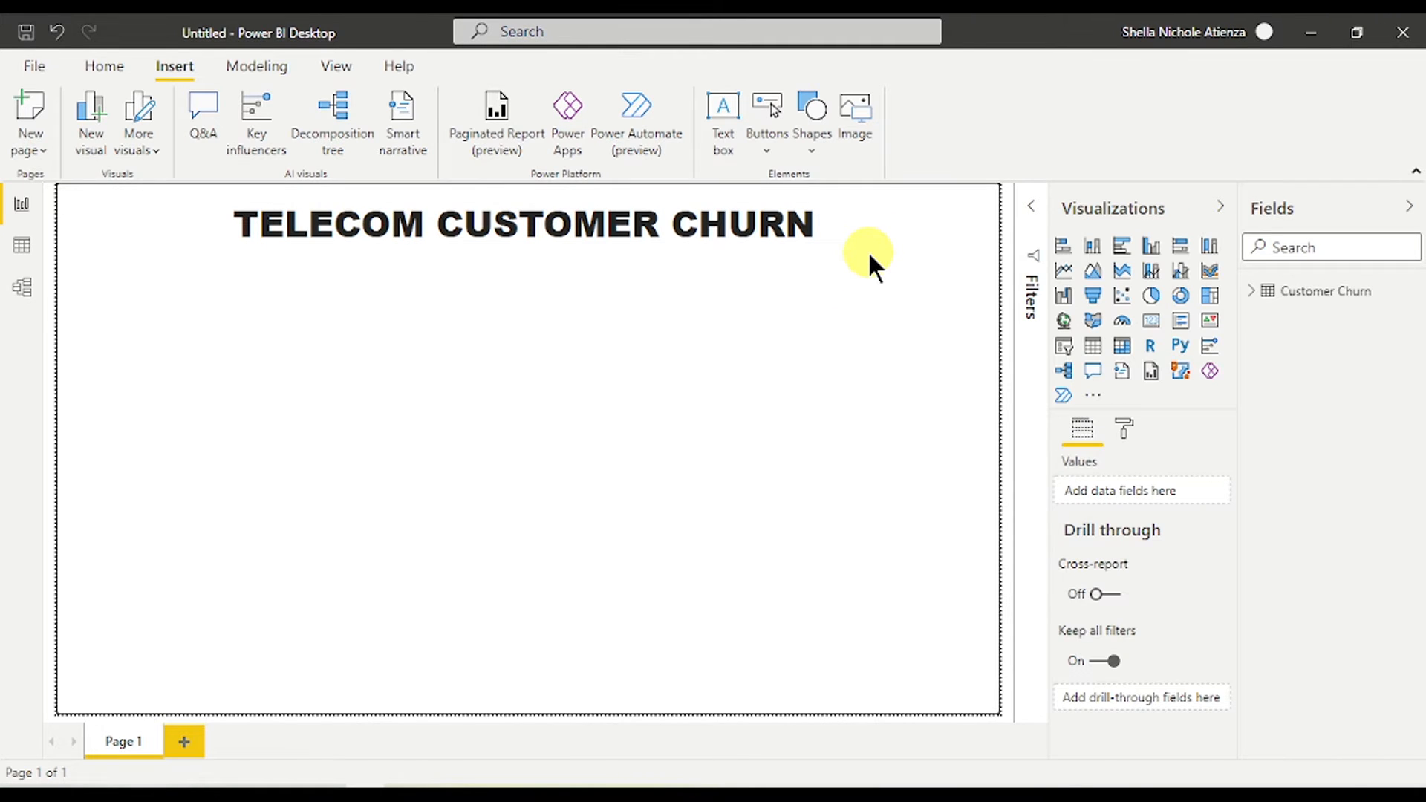
{"action": "left_click", "coordinate": [774, 242]}
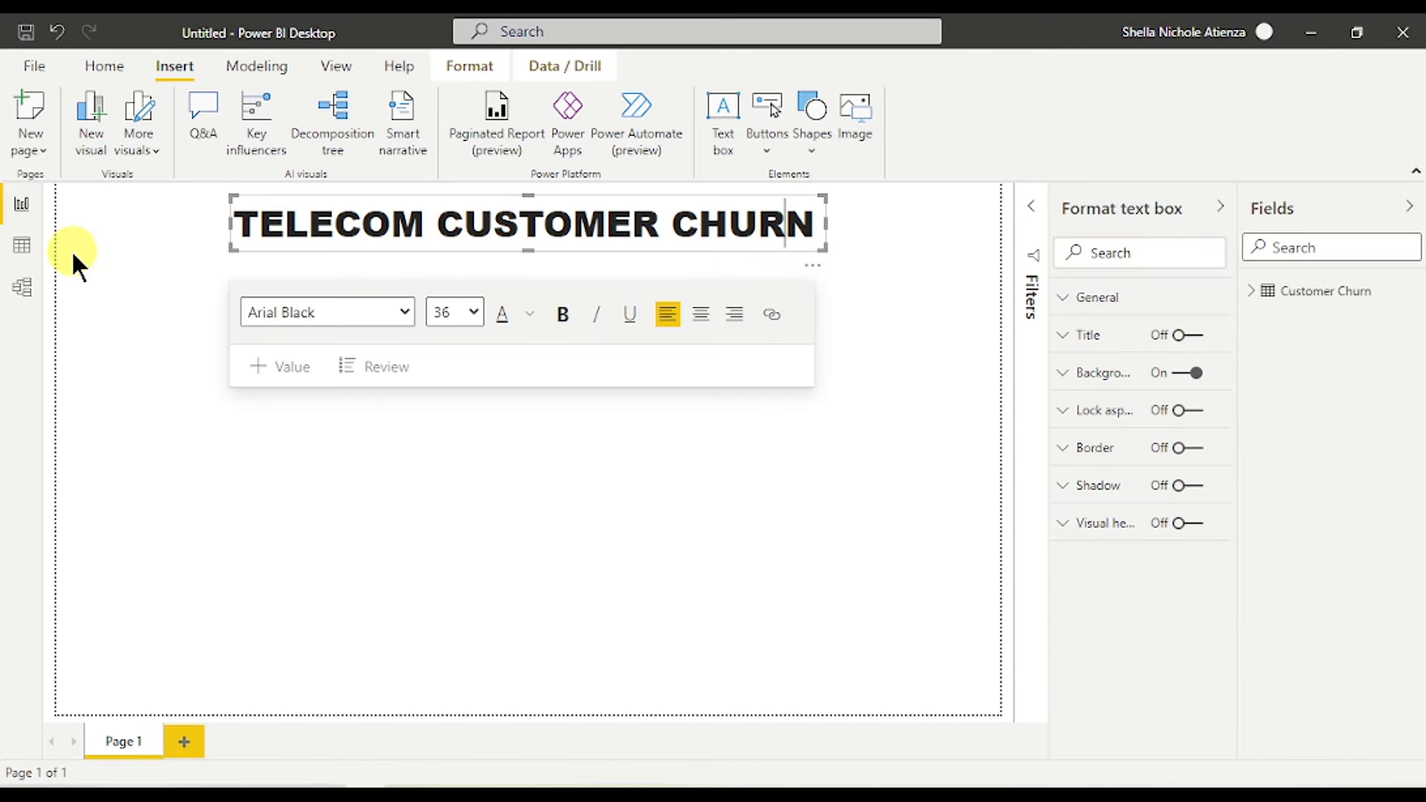
{"action": "left_click", "coordinate": [729, 249]}
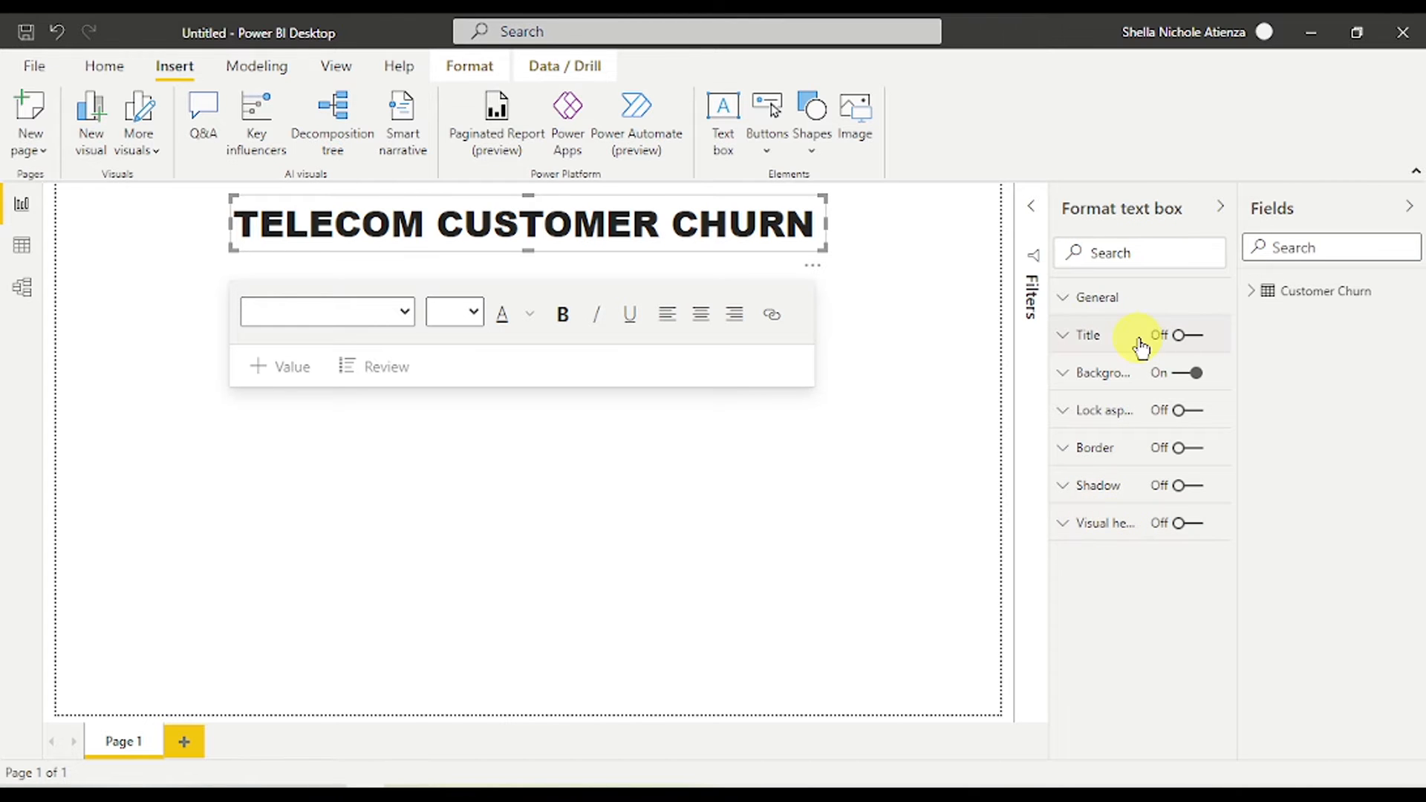
{"action": "left_click", "coordinate": [1201, 457]}
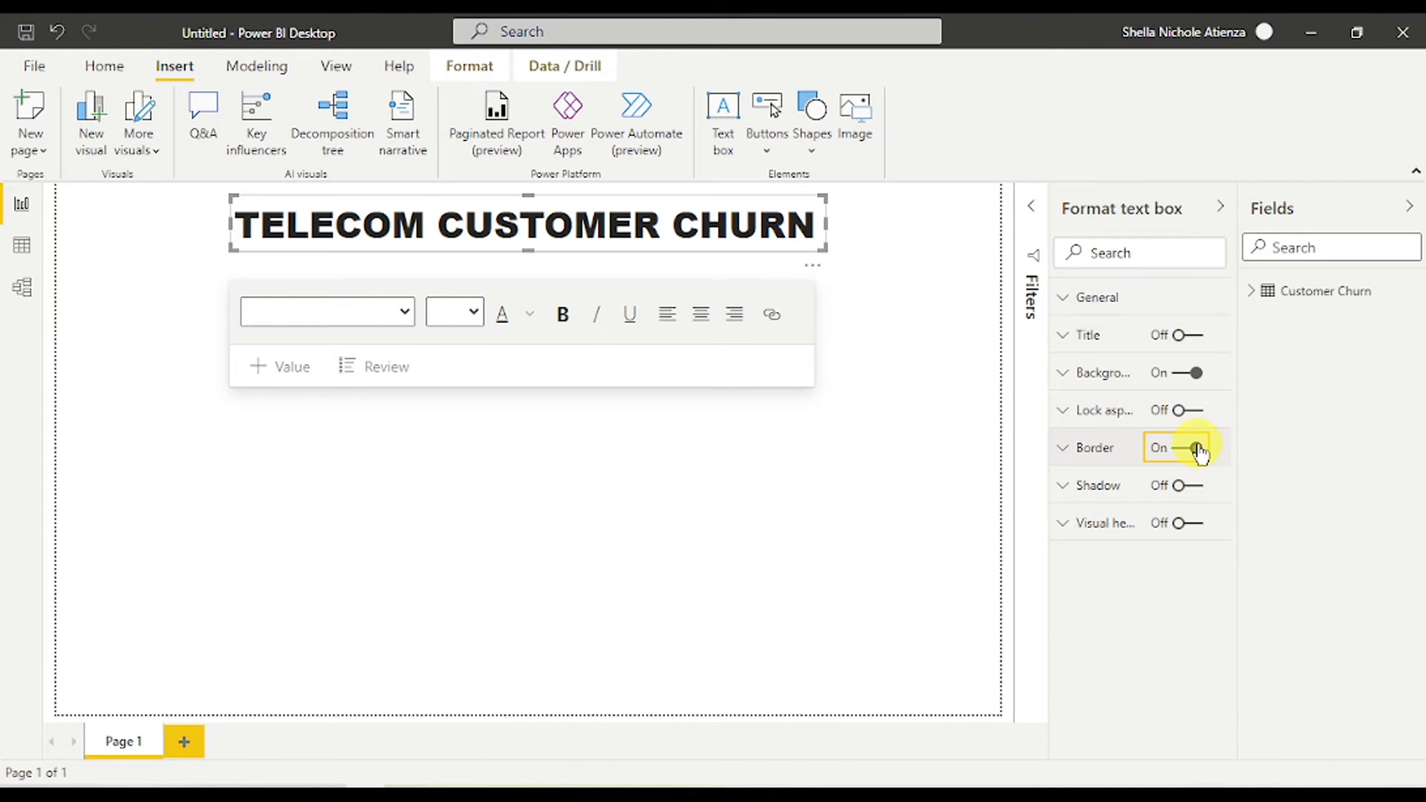
{"action": "left_click", "coordinate": [1103, 448]}
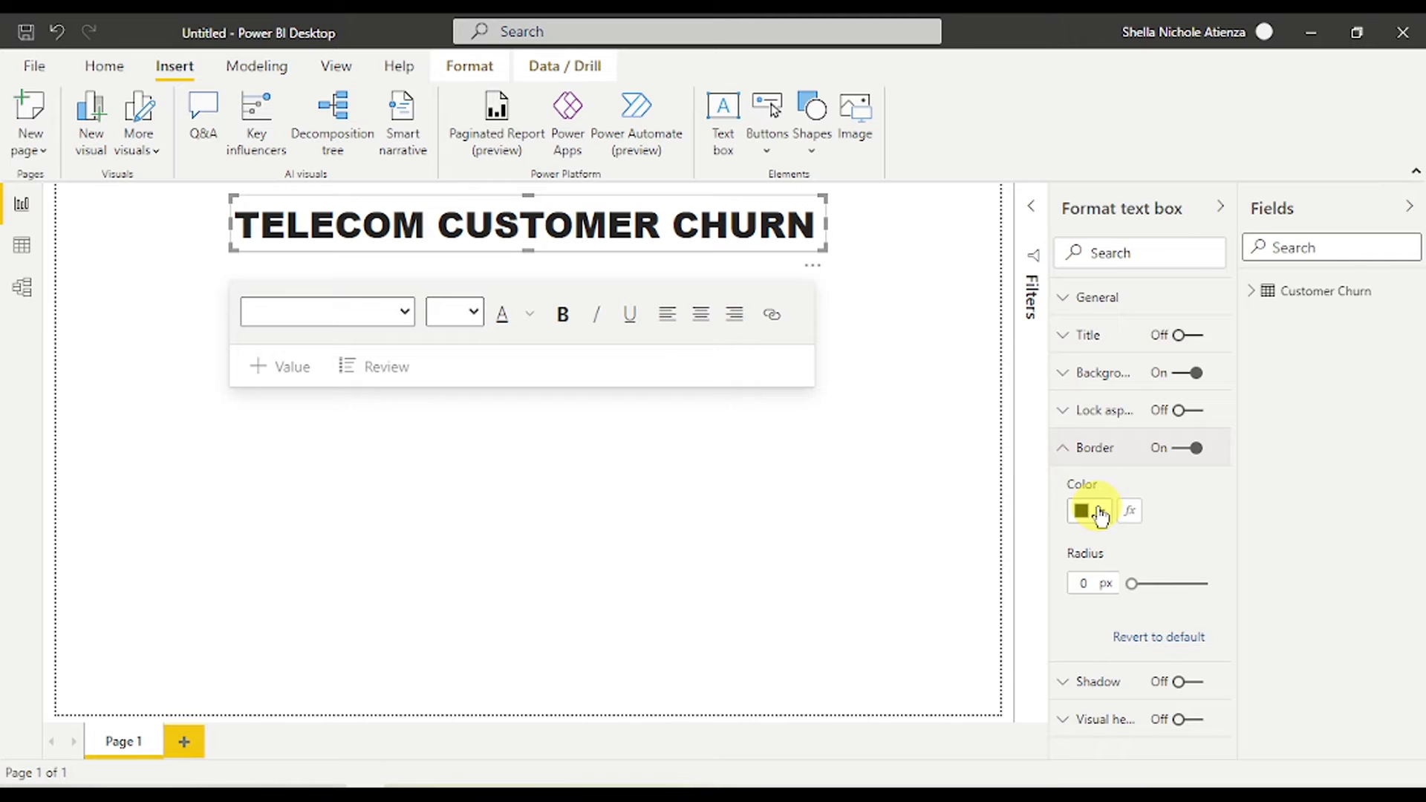
{"action": "left_click", "coordinate": [1100, 513]}
{"action": "left_click", "coordinate": [1098, 415]}
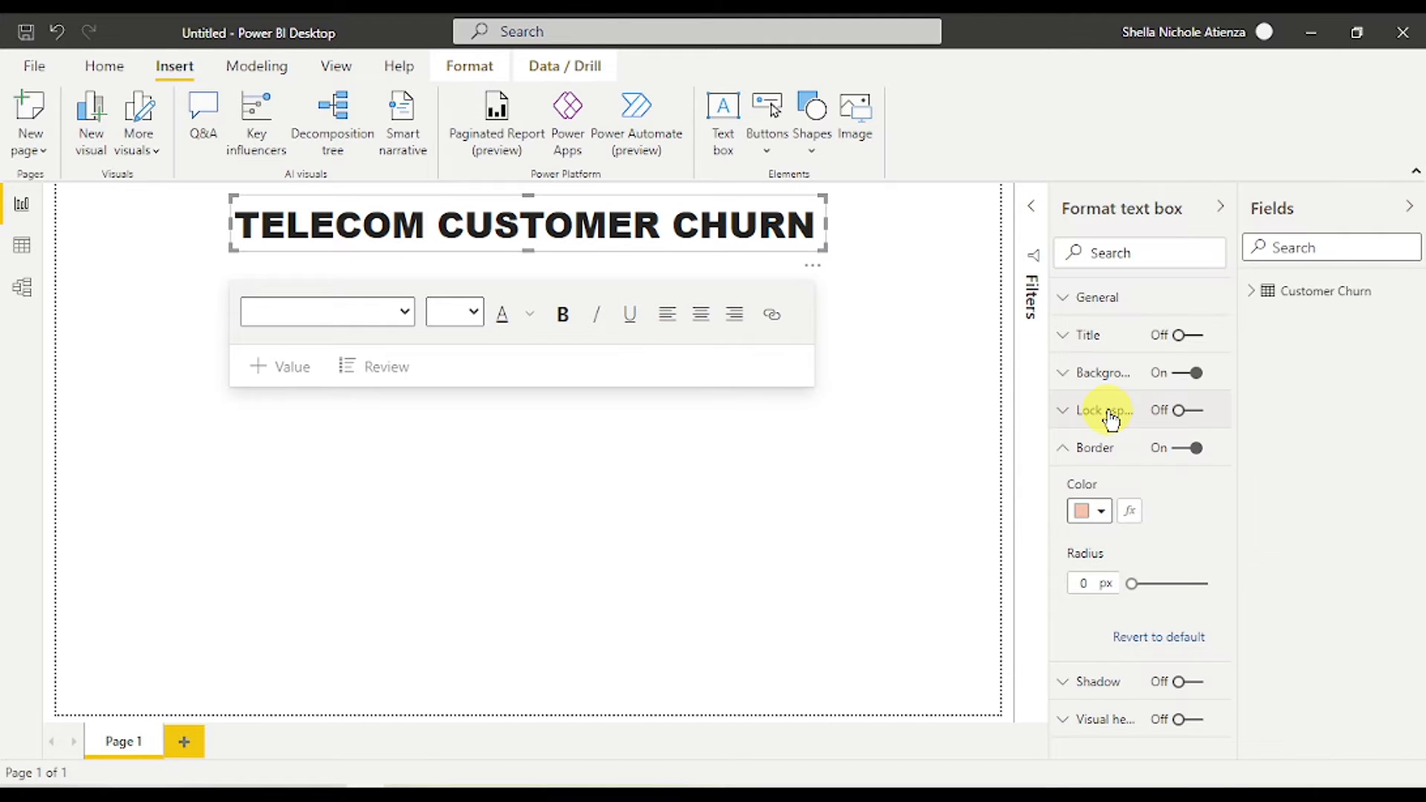
{"action": "left_click_drag", "start_coordinate": [1130, 583], "coordinate": [1178, 587]}
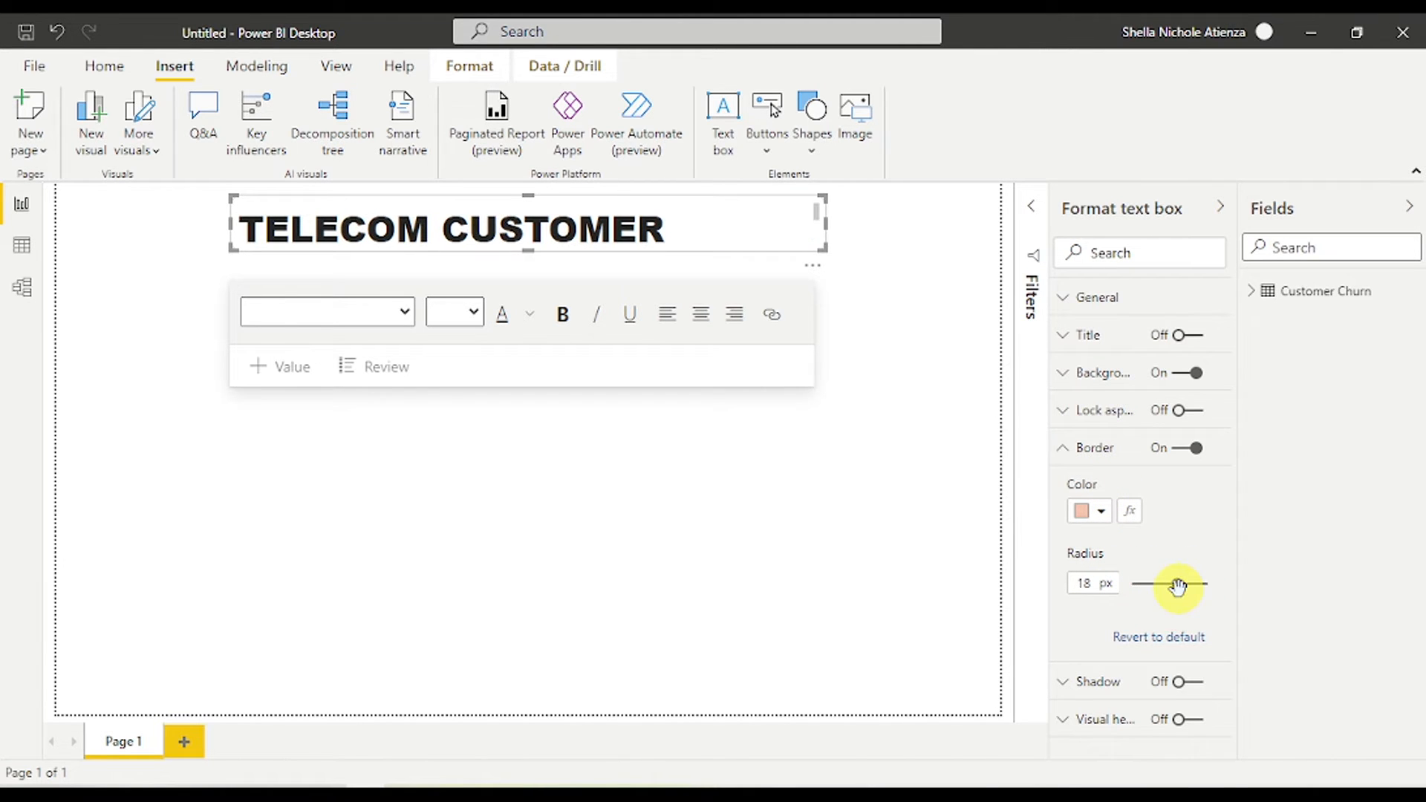
- Widen the title box further to the left so the text fits on one line
{"action": "left_click_drag", "start_coordinate": [830, 226], "coordinate": [862, 245]}
{"action": "left_click", "coordinate": [887, 329]}
{"action": "left_click", "coordinate": [331, 227]}
{"action": "left_click", "coordinate": [222, 219]}
{"action": "left_click_drag", "start_coordinate": [221, 220], "coordinate": [205, 215]}
{"action": "left_click_drag", "start_coordinate": [537, 251], "coordinate": [536, 257]}
{"action": "left_click", "coordinate": [541, 255]}
- Centre-align the TELECOM CUSTOMER CHURN text within its box
{"action": "left_click", "coordinate": [537, 247]}
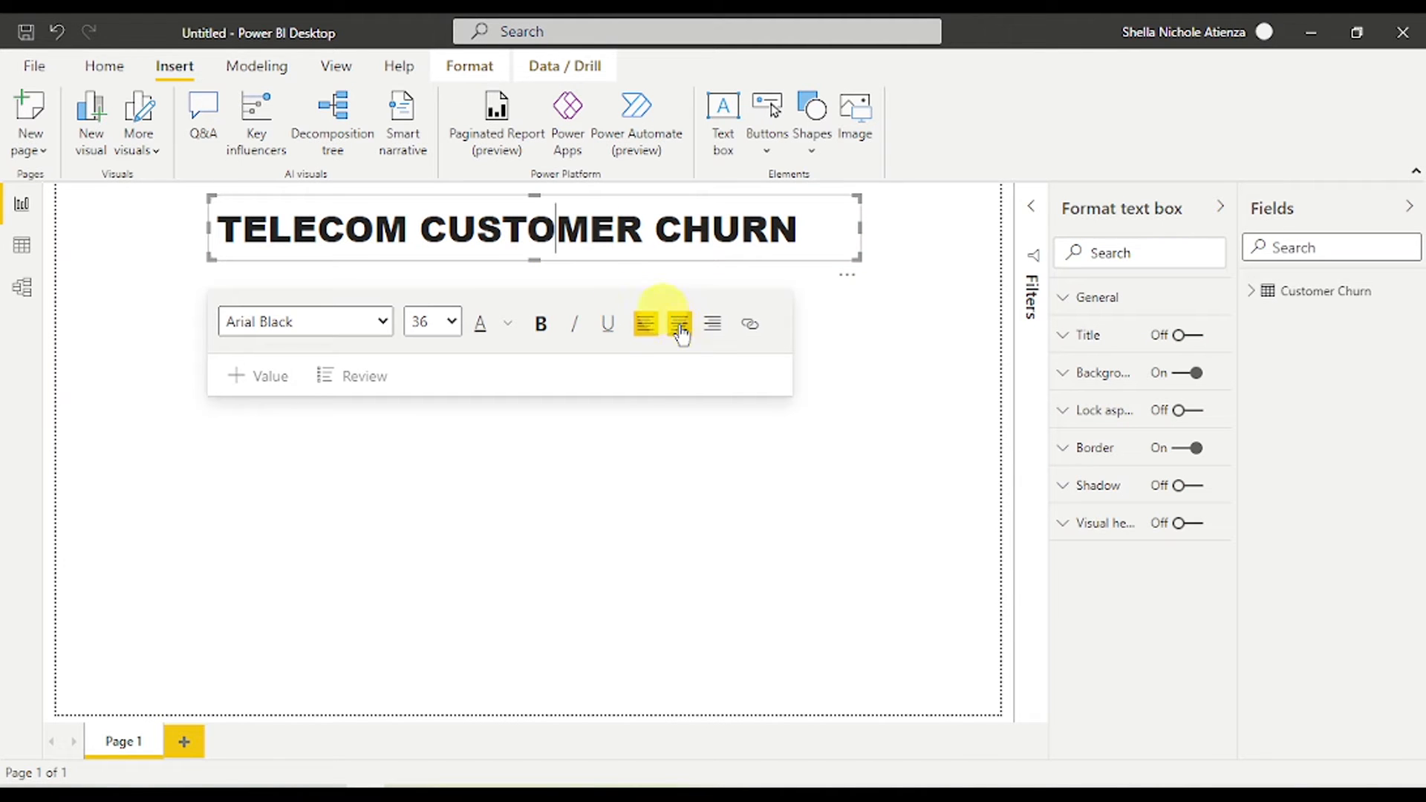
{"action": "left_click", "coordinate": [680, 332]}
{"action": "left_click", "coordinate": [714, 338]}
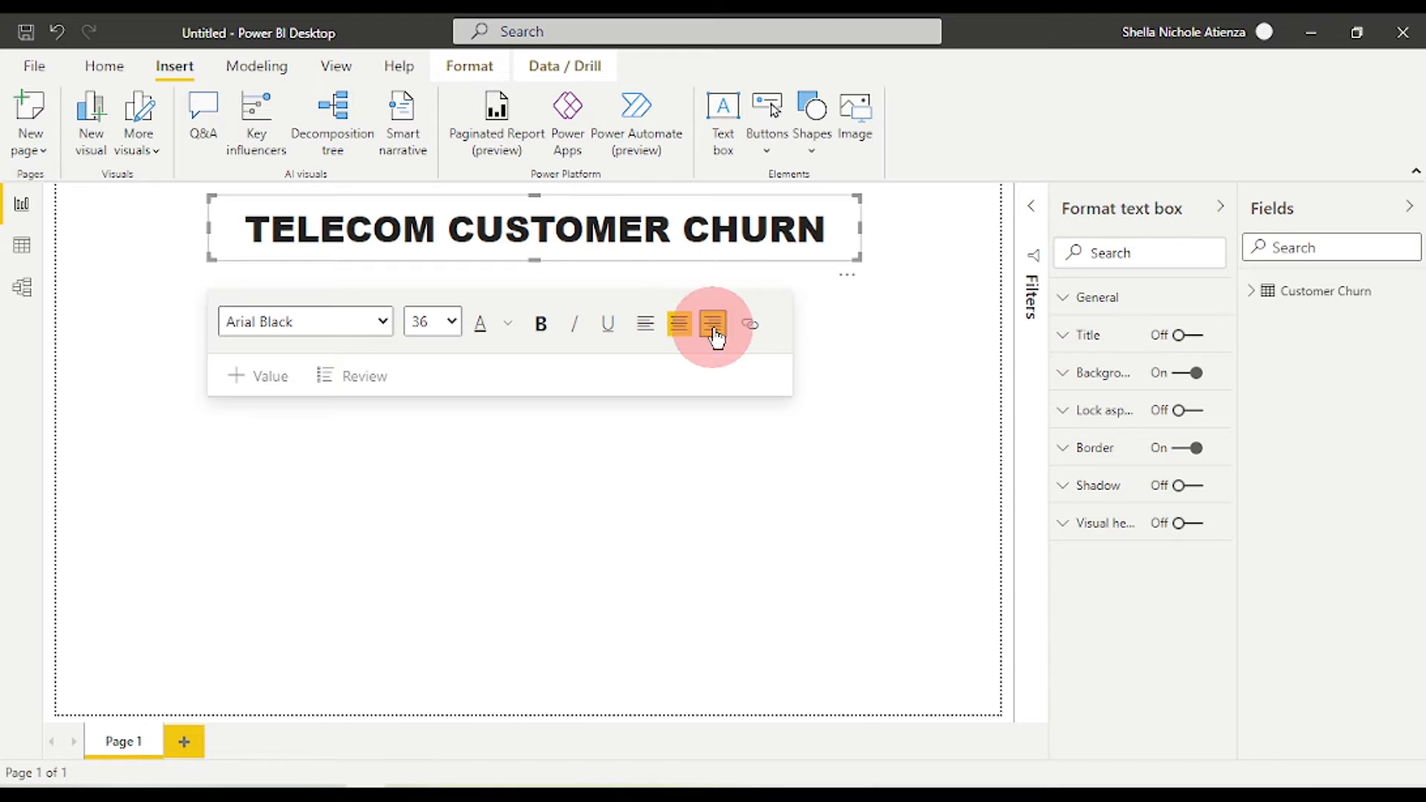
{"action": "left_click", "coordinate": [643, 326]}
{"action": "left_click", "coordinate": [678, 327]}
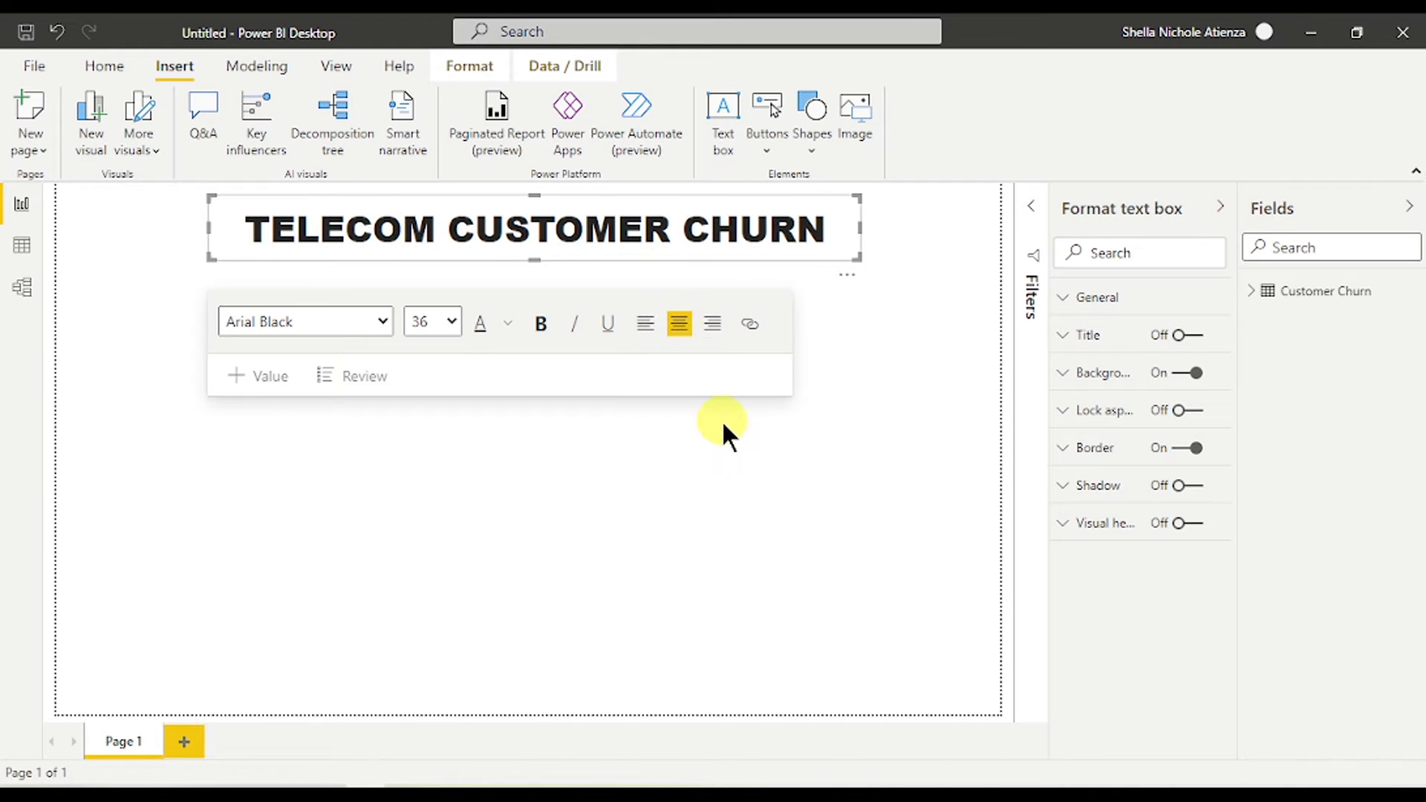
{"action": "left_click", "coordinate": [730, 450]}
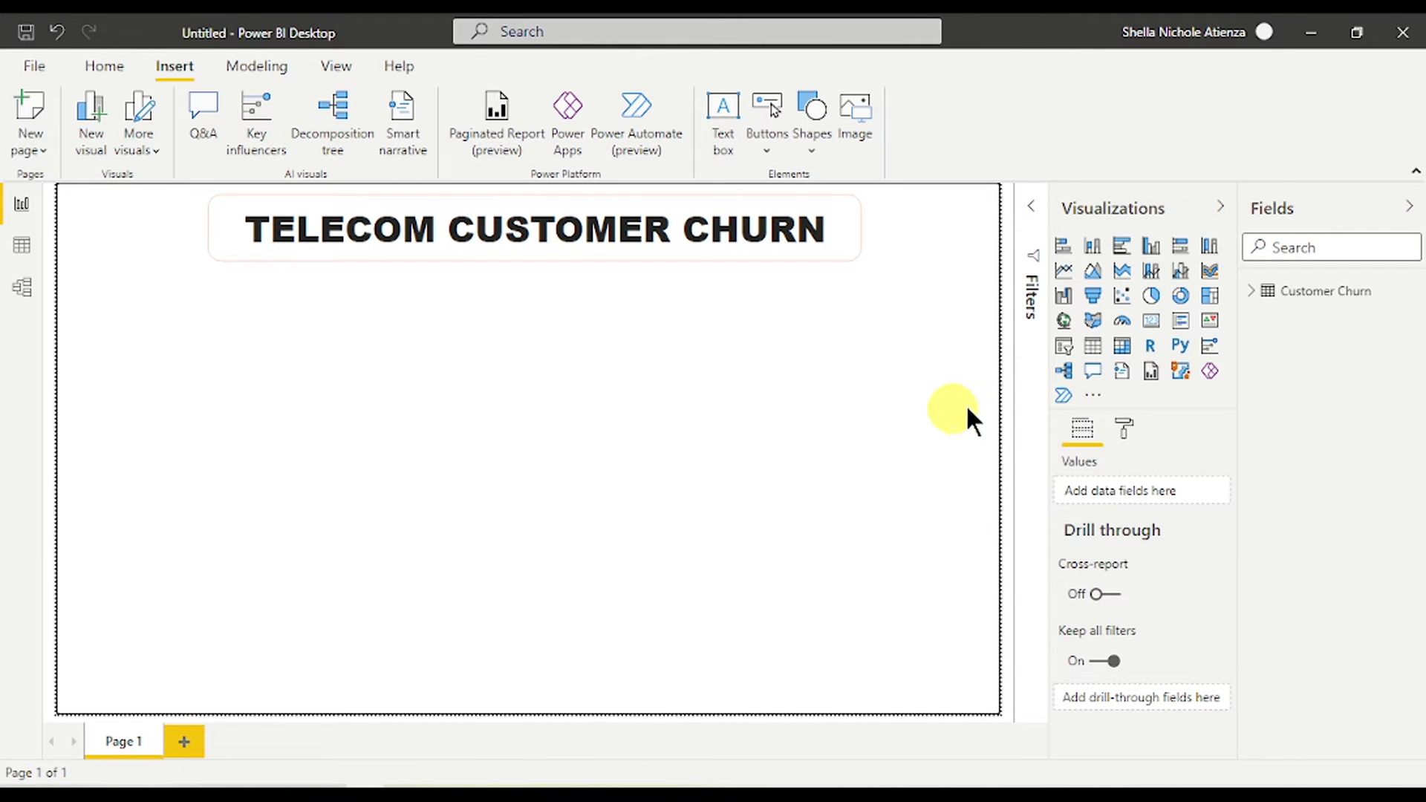
{"action": "left_click", "coordinate": [1409, 207]}
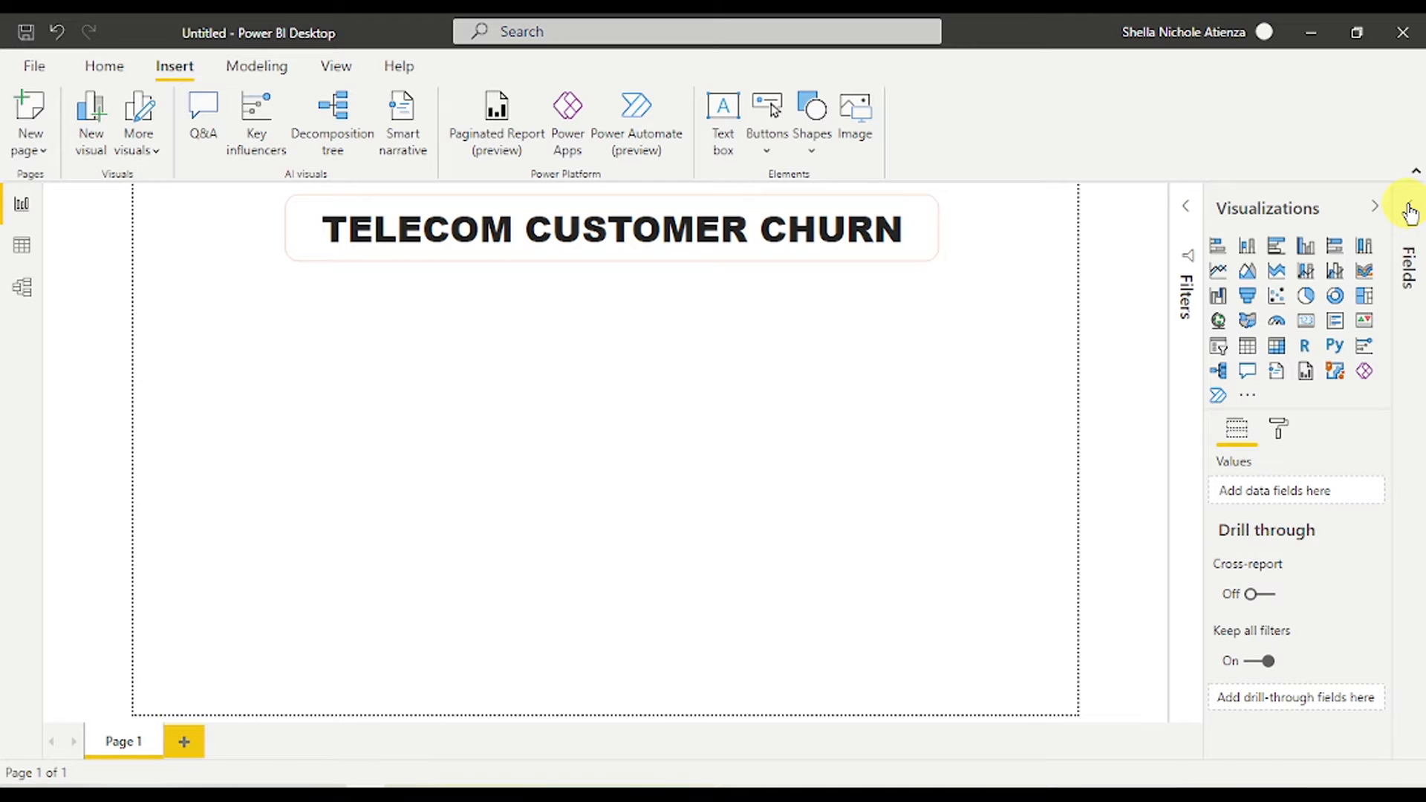
- Drag Customer ID from the Customer Churn table onto the page, then remove that visual
{"action": "left_click", "coordinate": [1408, 211]}
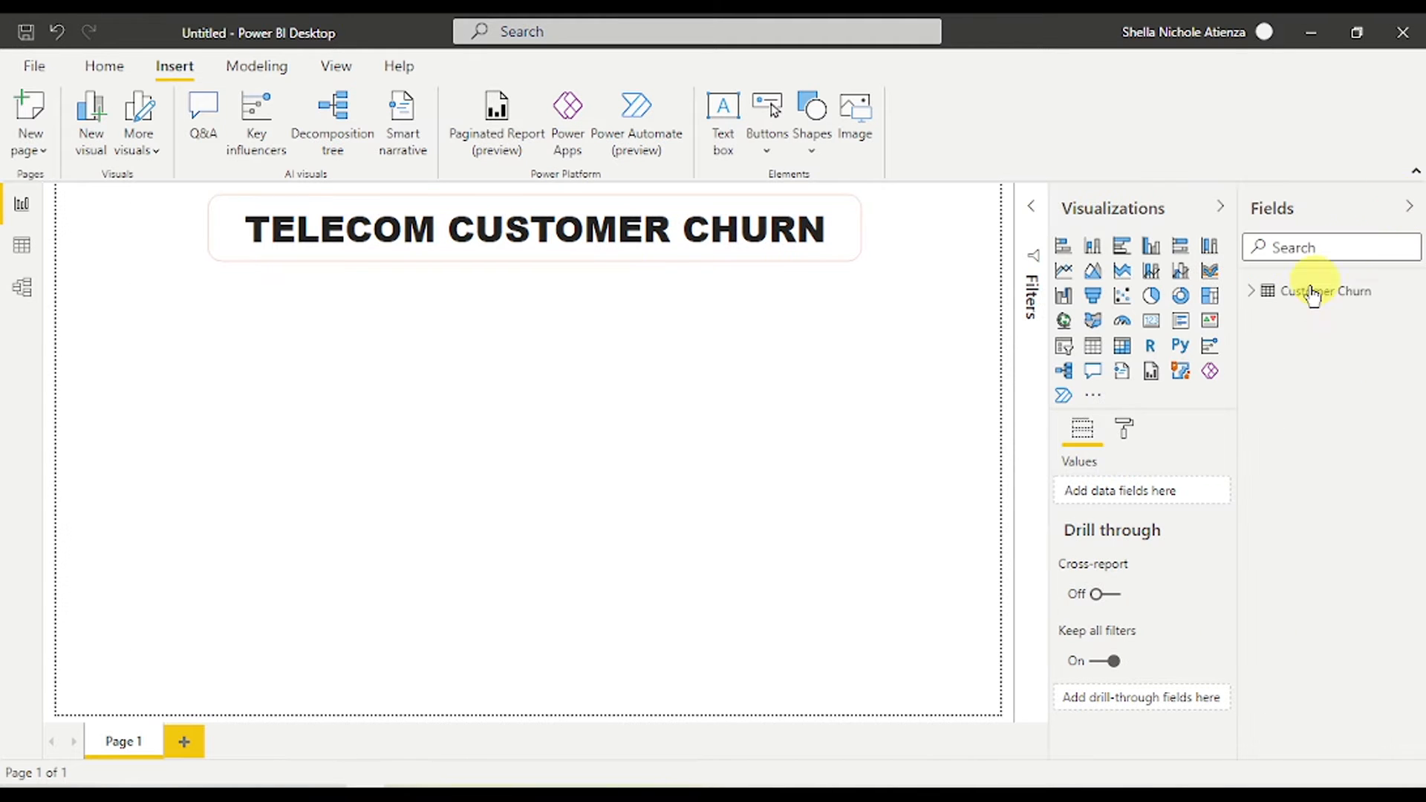
{"action": "left_click", "coordinate": [1254, 292]}
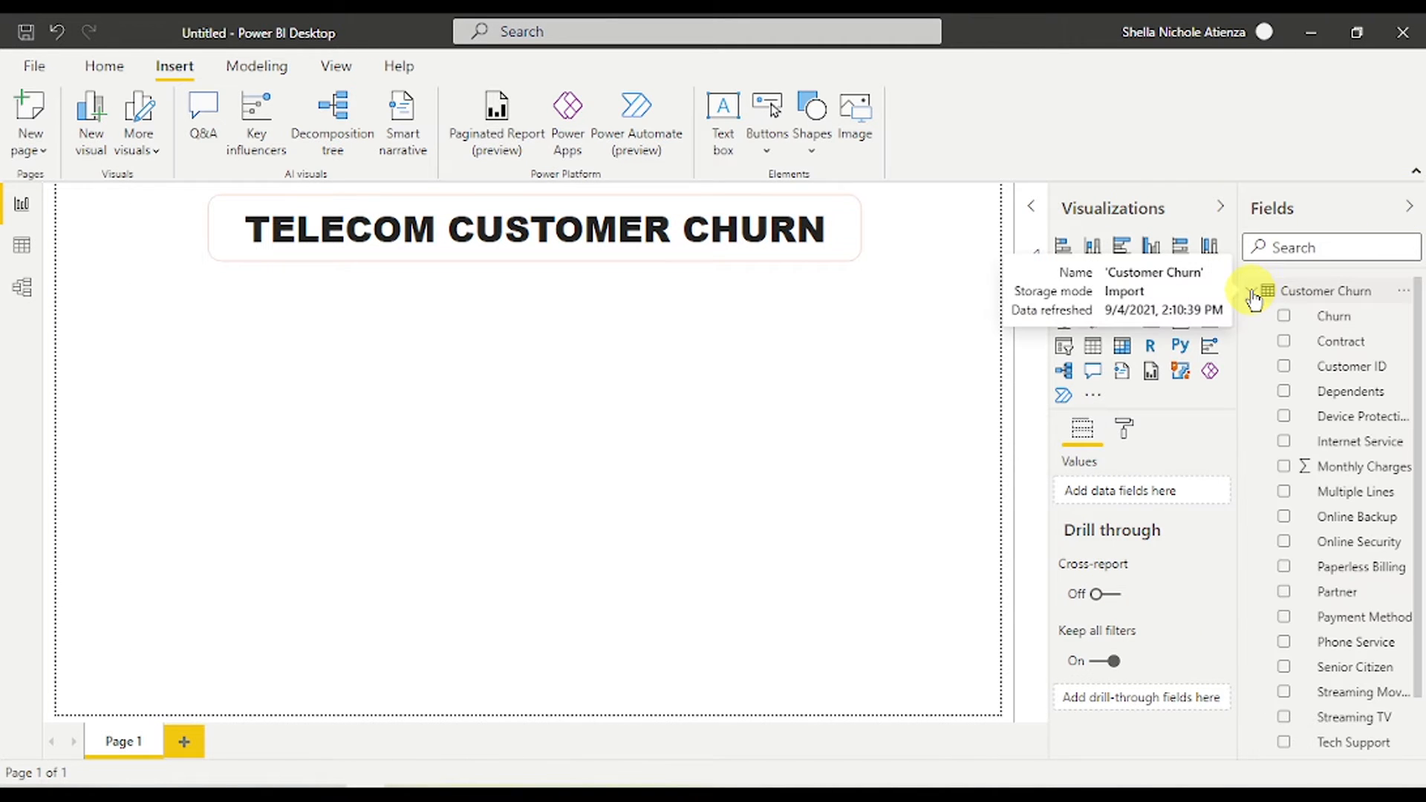
{"action": "left_click", "coordinate": [1350, 372]}
{"action": "left_click_drag", "start_coordinate": [1351, 371], "coordinate": [693, 372]}
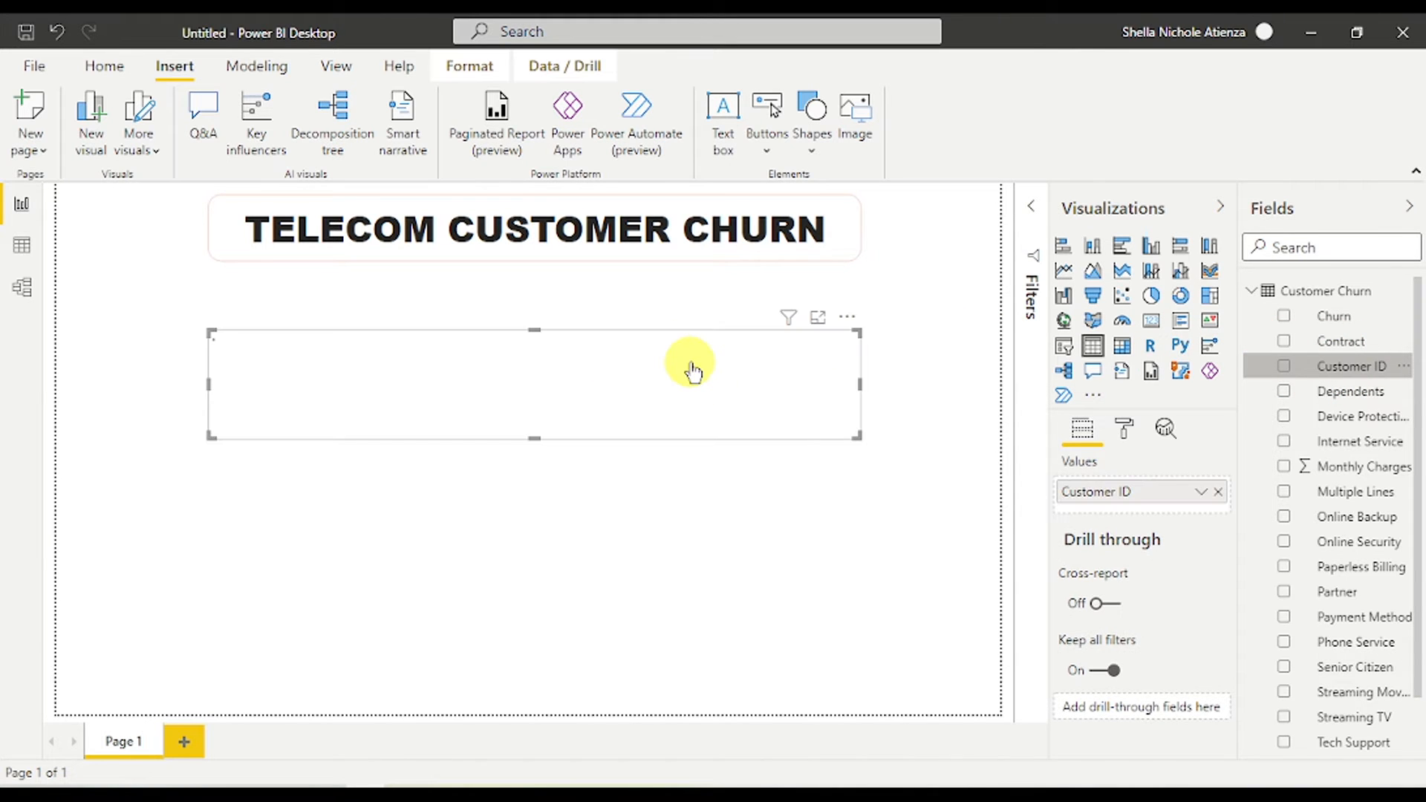
{"action": "left_click", "coordinate": [847, 318]}
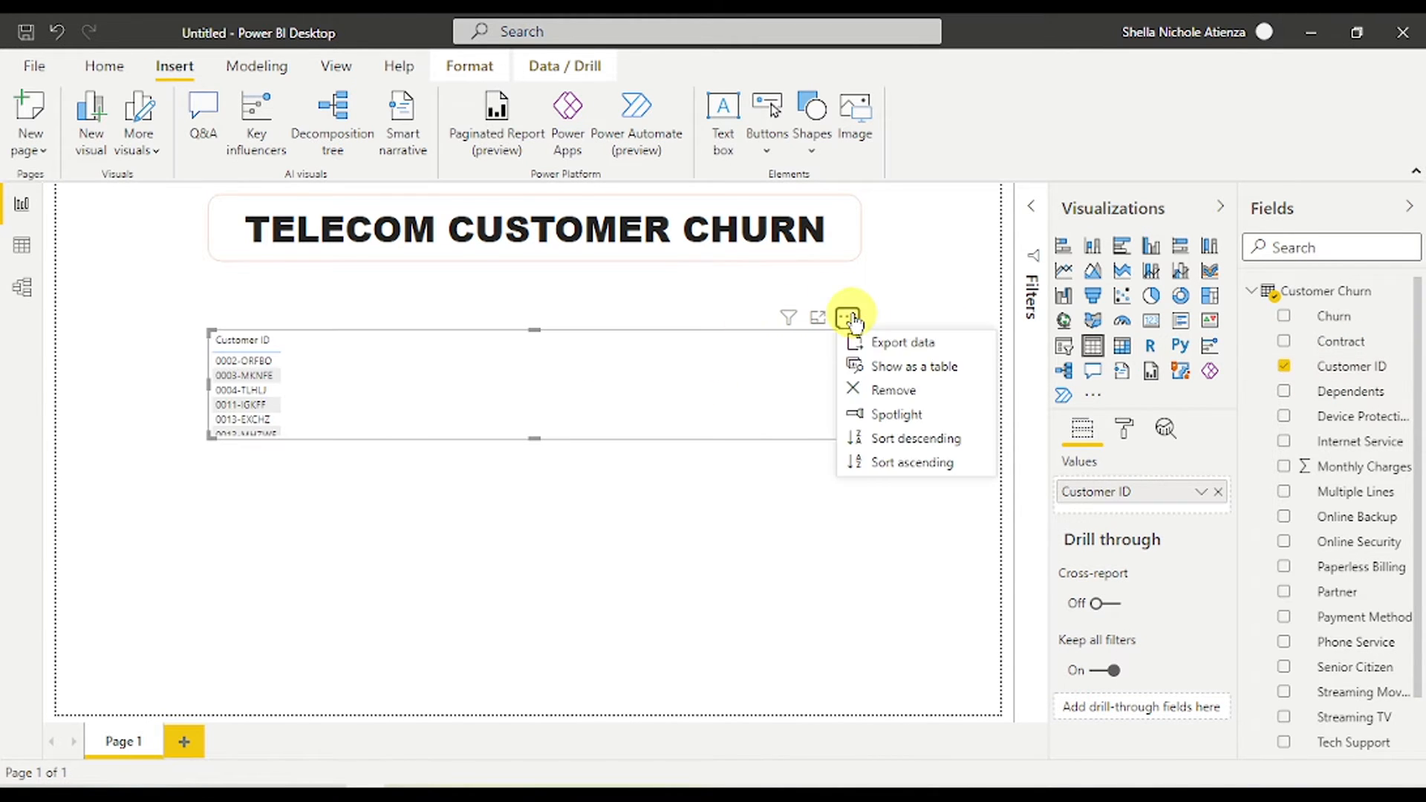
{"action": "left_click", "coordinate": [898, 387]}
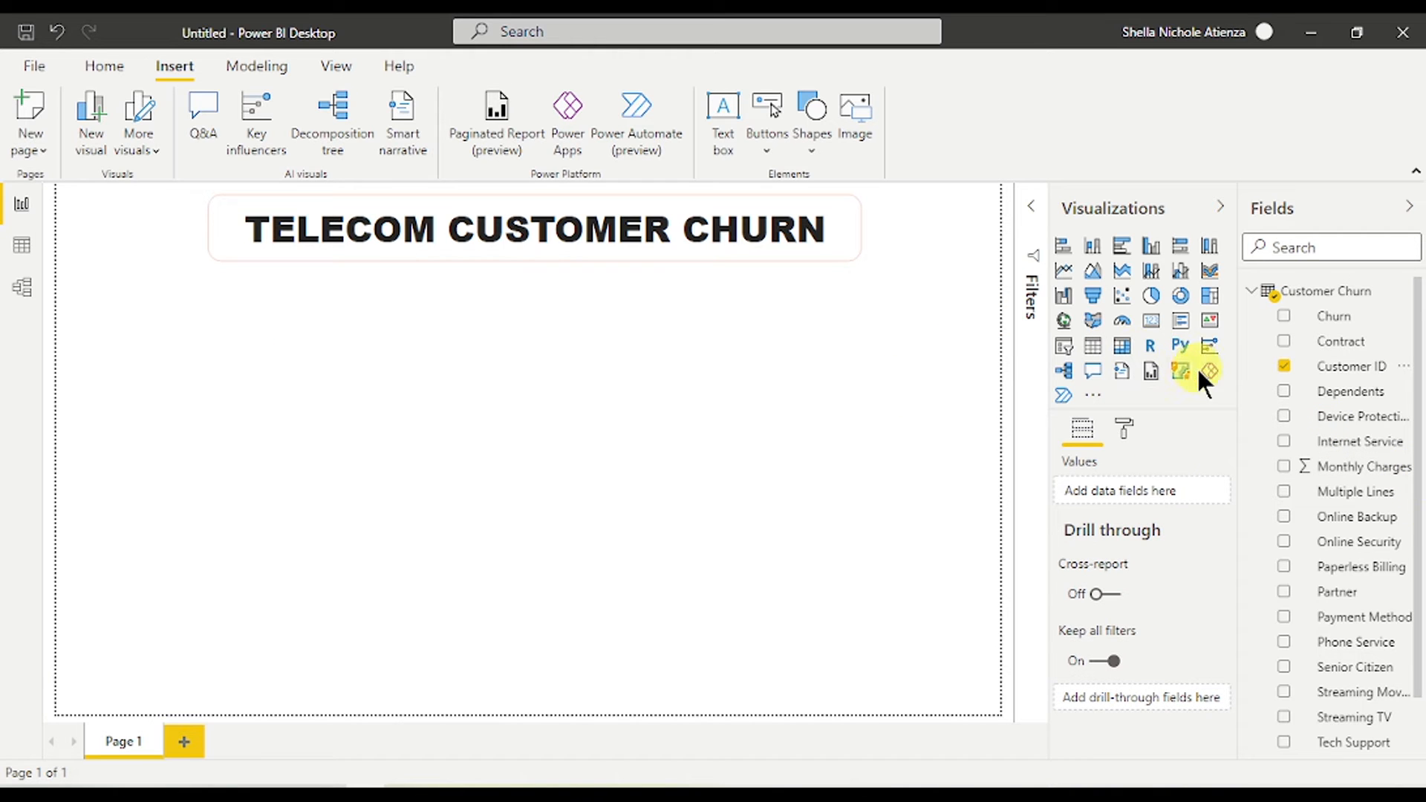
- Add Customer ID again as a card and widen it to show 0002-ORFBO in full
{"action": "left_click", "coordinate": [1284, 367]}
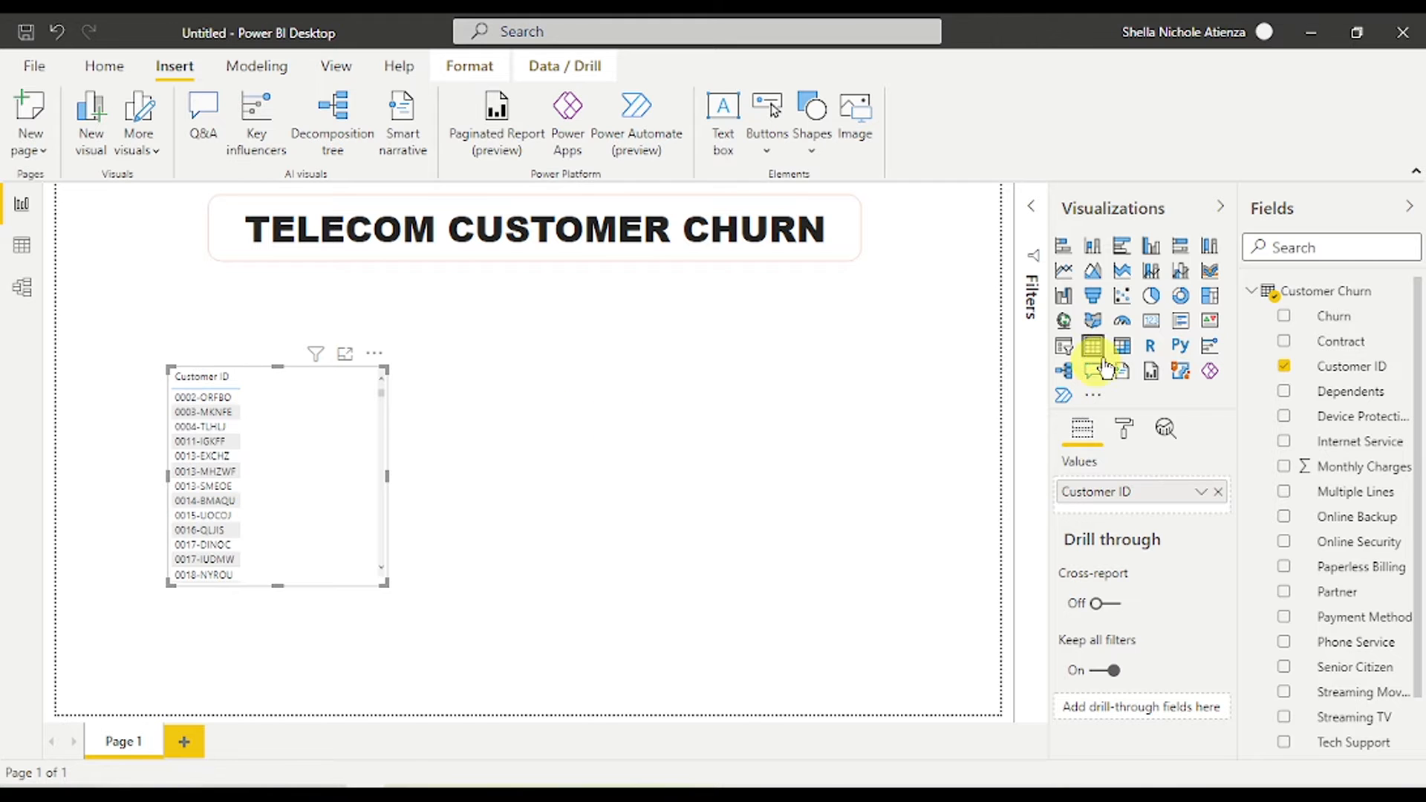
{"action": "left_click", "coordinate": [1151, 321]}
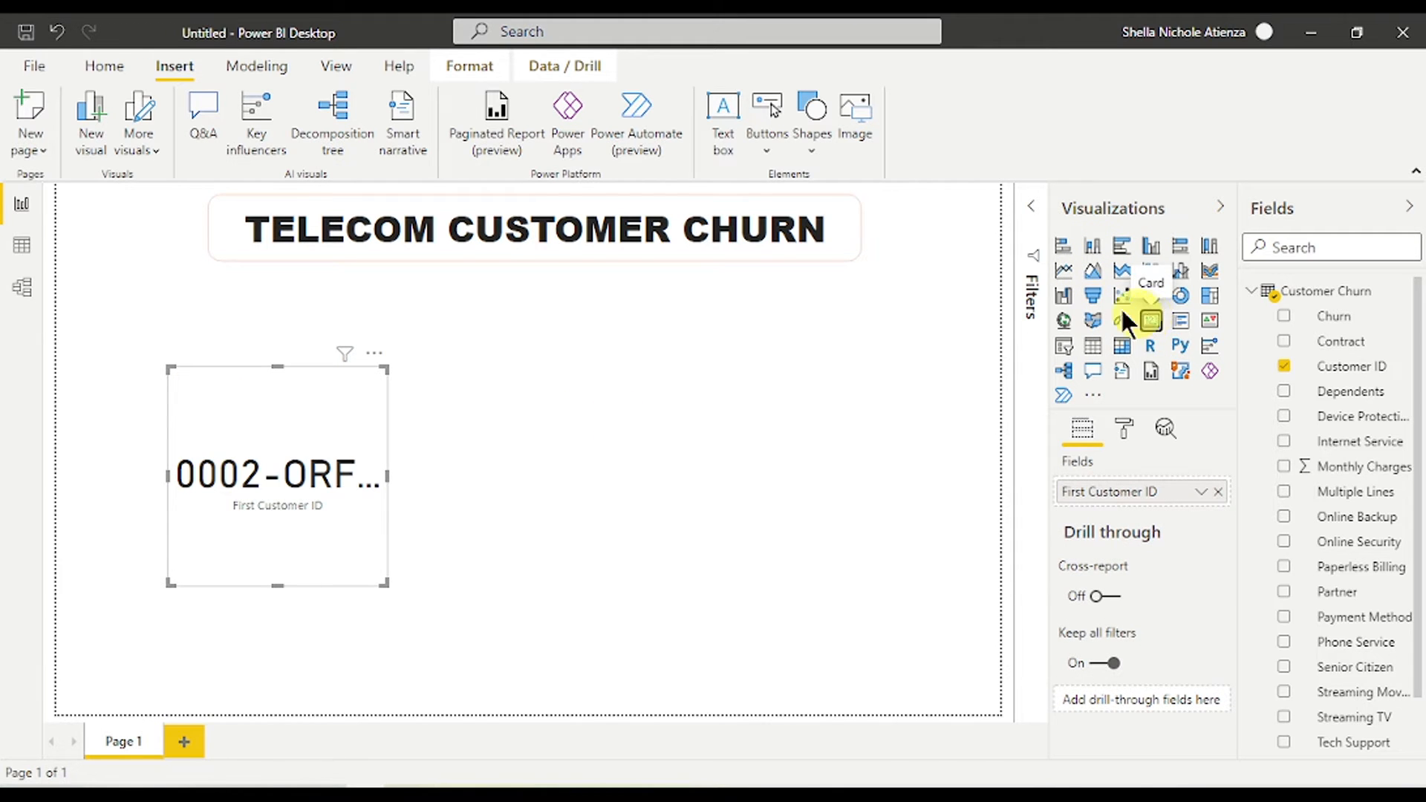
{"action": "left_click_drag", "start_coordinate": [399, 478], "coordinate": [599, 476]}
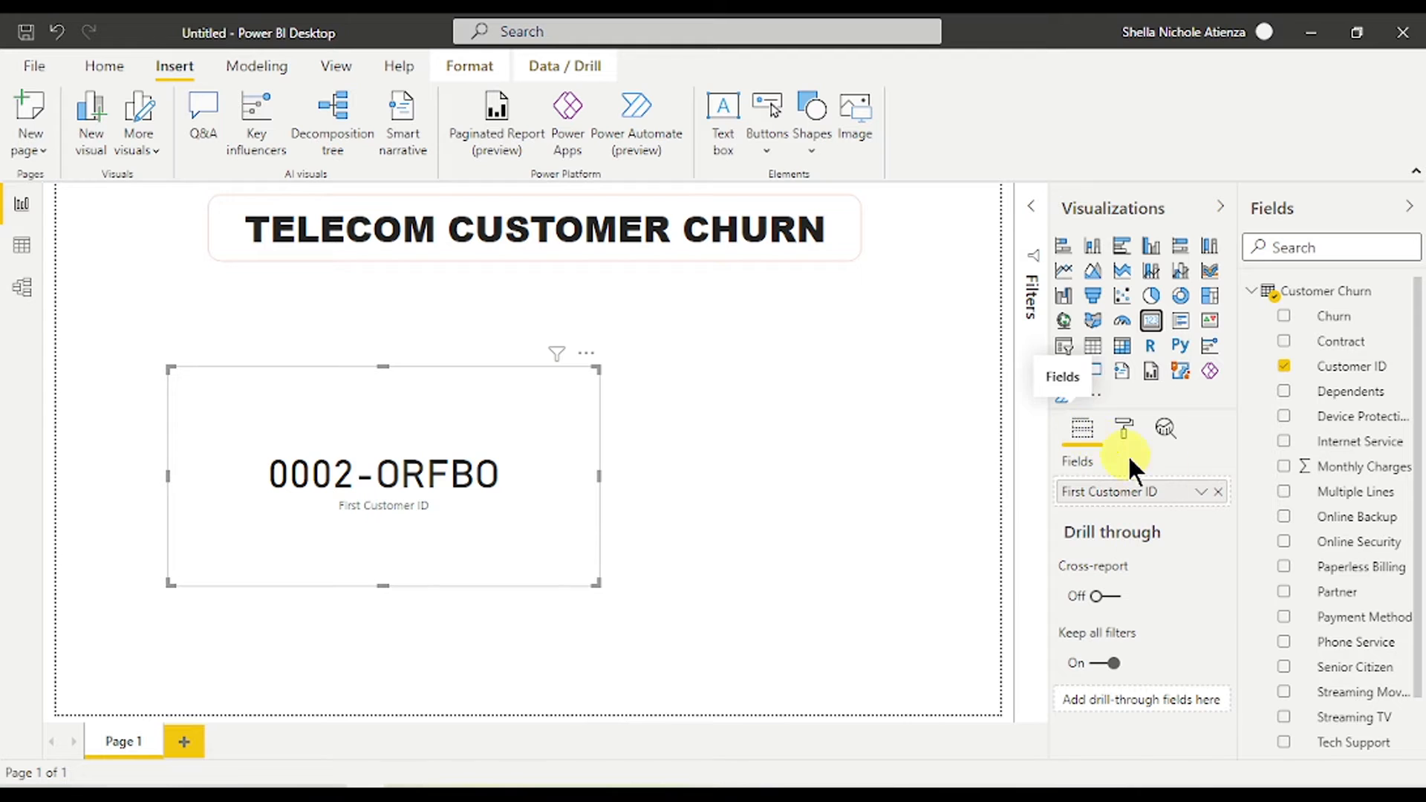
- Switch Customer ID to Count so the card shows 7043, and turn its category label off
{"action": "left_click", "coordinate": [1201, 493]}
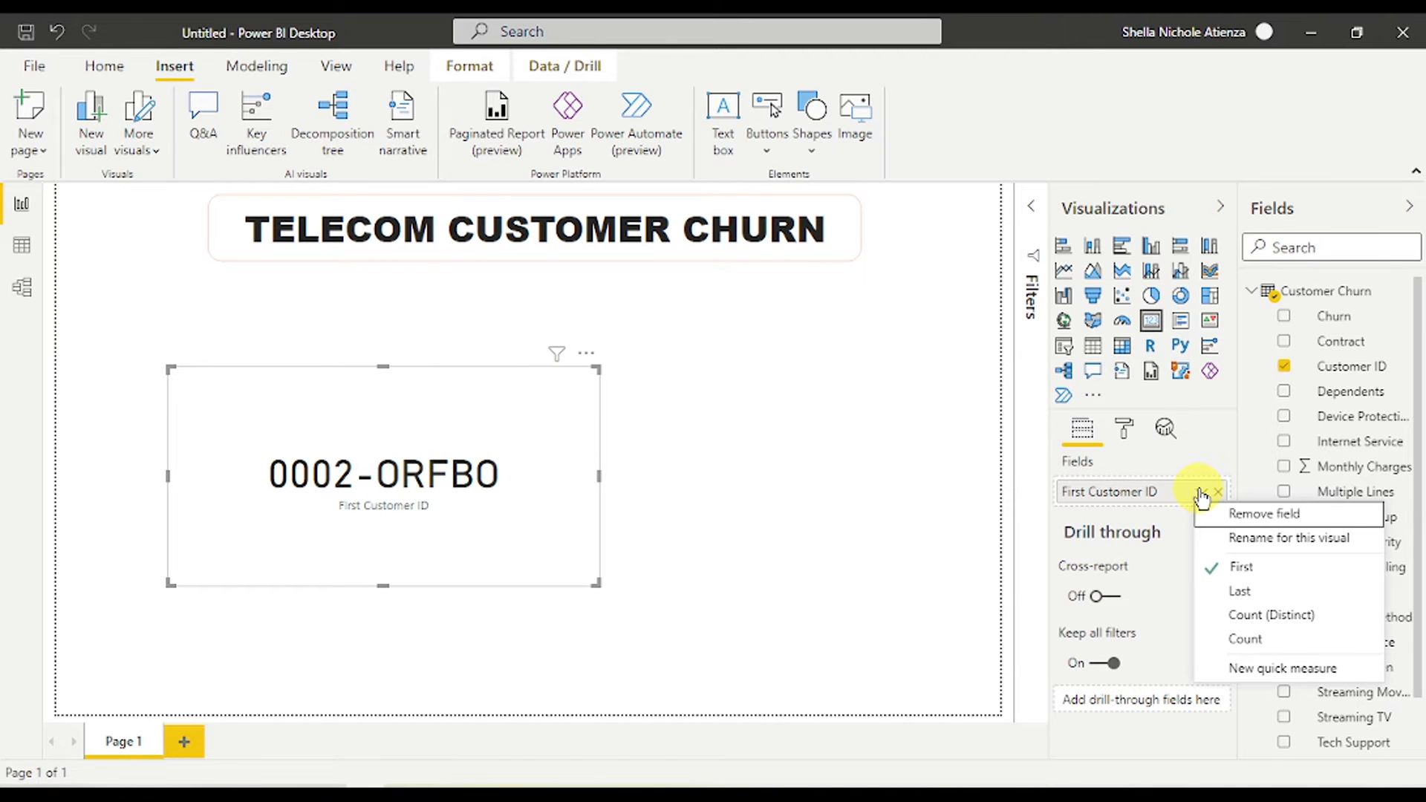
{"action": "left_click", "coordinate": [1261, 626]}
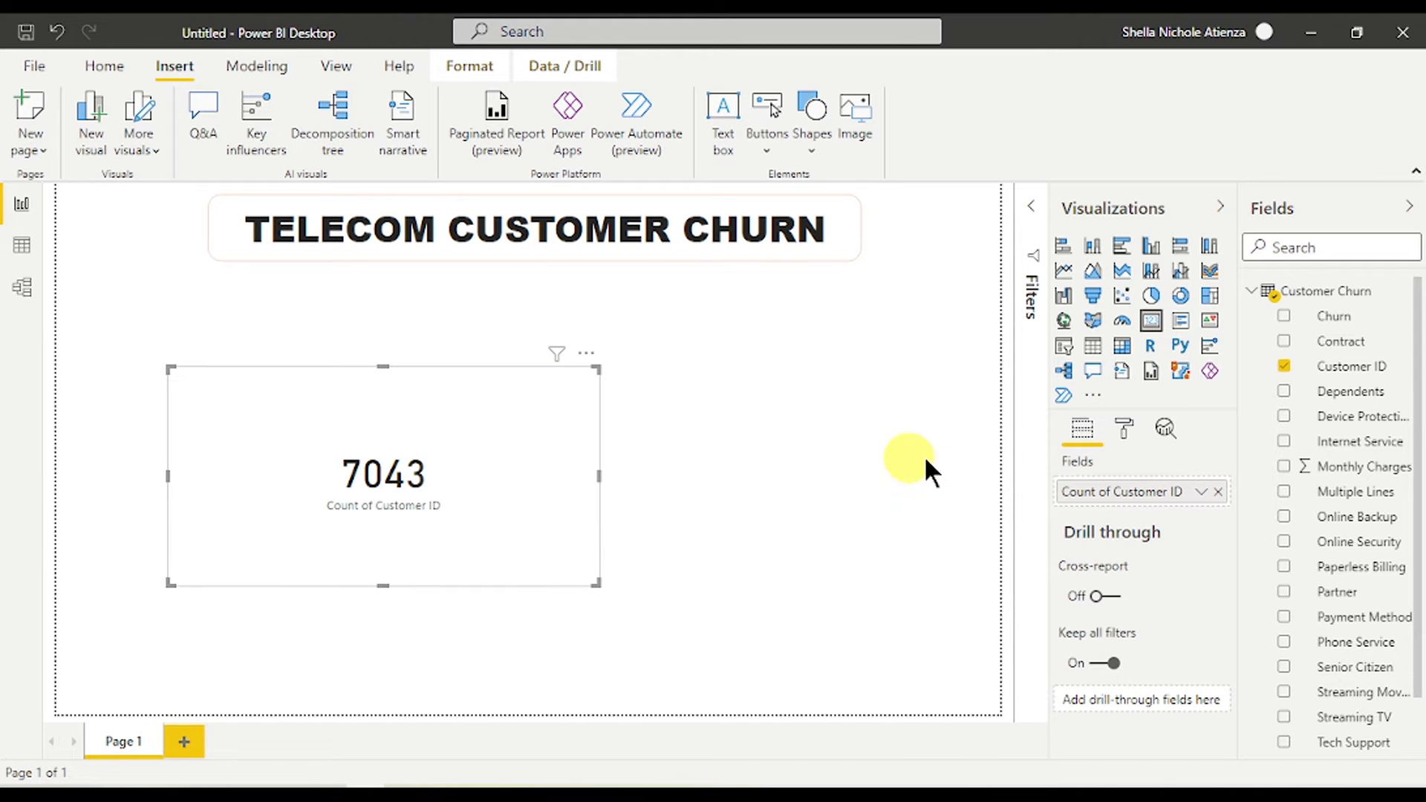
{"action": "left_click", "coordinate": [1124, 425]}
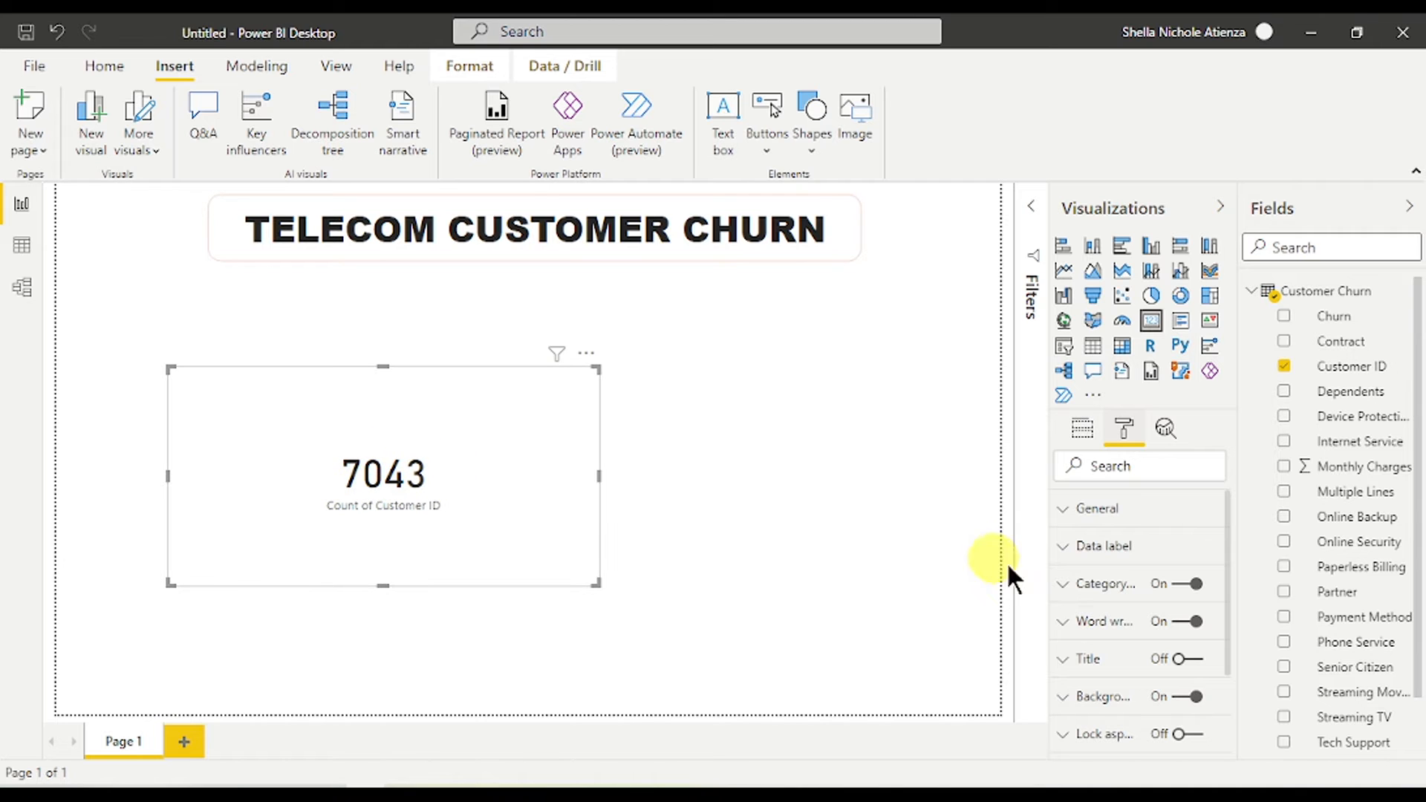
{"action": "left_click", "coordinate": [1197, 586]}
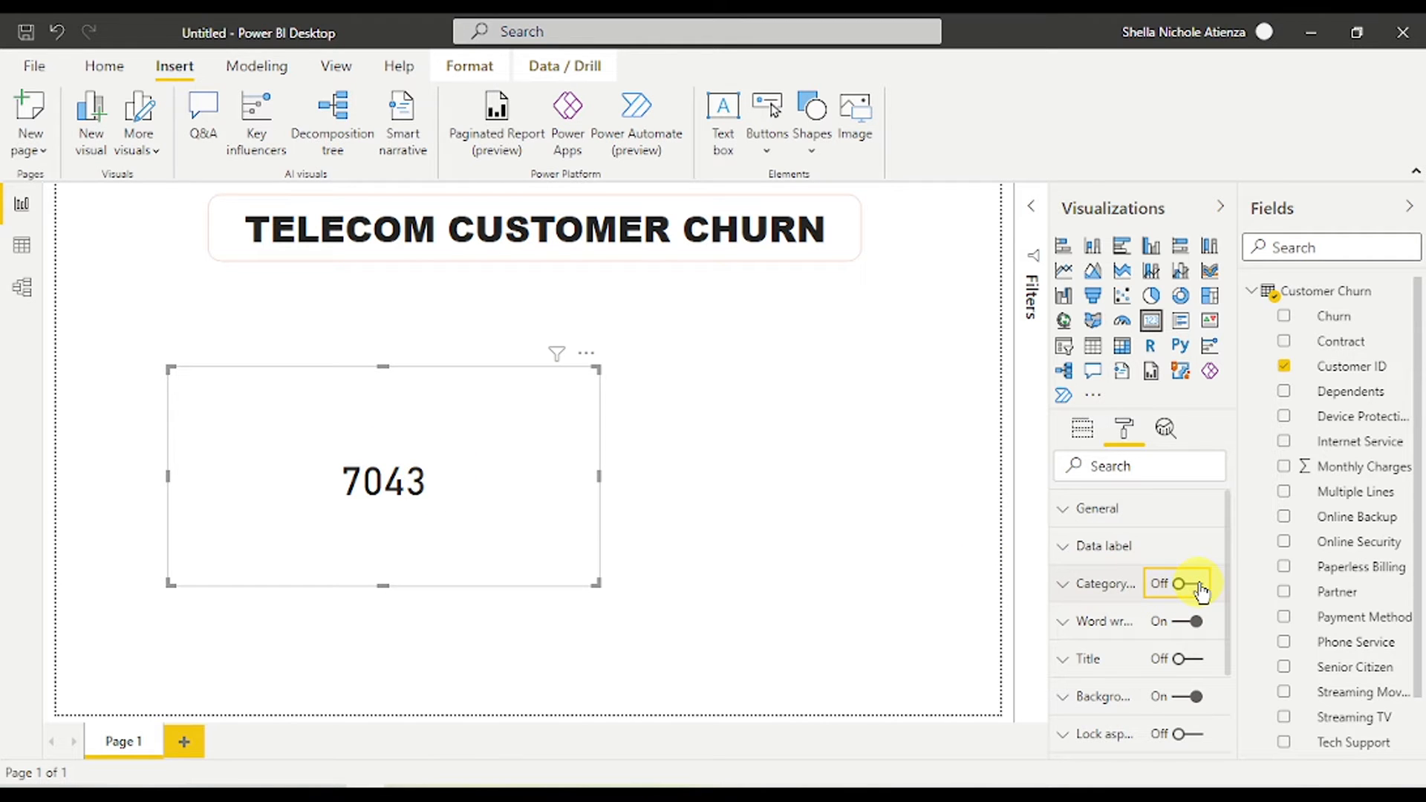
{"action": "left_click_drag", "start_coordinate": [1049, 584], "coordinate": [1001, 585]}
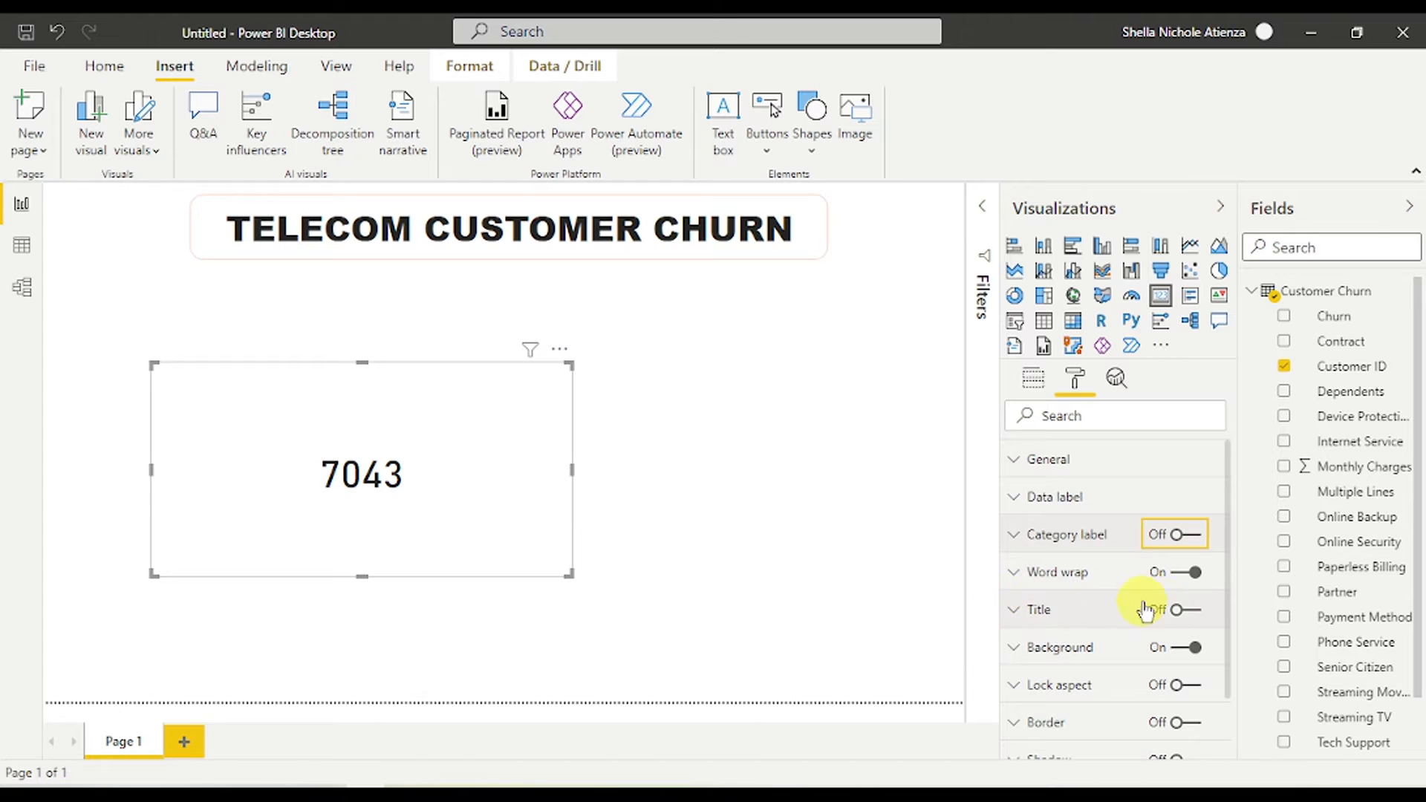
- Turn on the card title and enter Total Customers as its text
{"action": "left_click", "coordinate": [1181, 609]}
{"action": "scroll", "coordinate": [1106, 609], "scroll_direction": "down", "scroll_amount": 1}
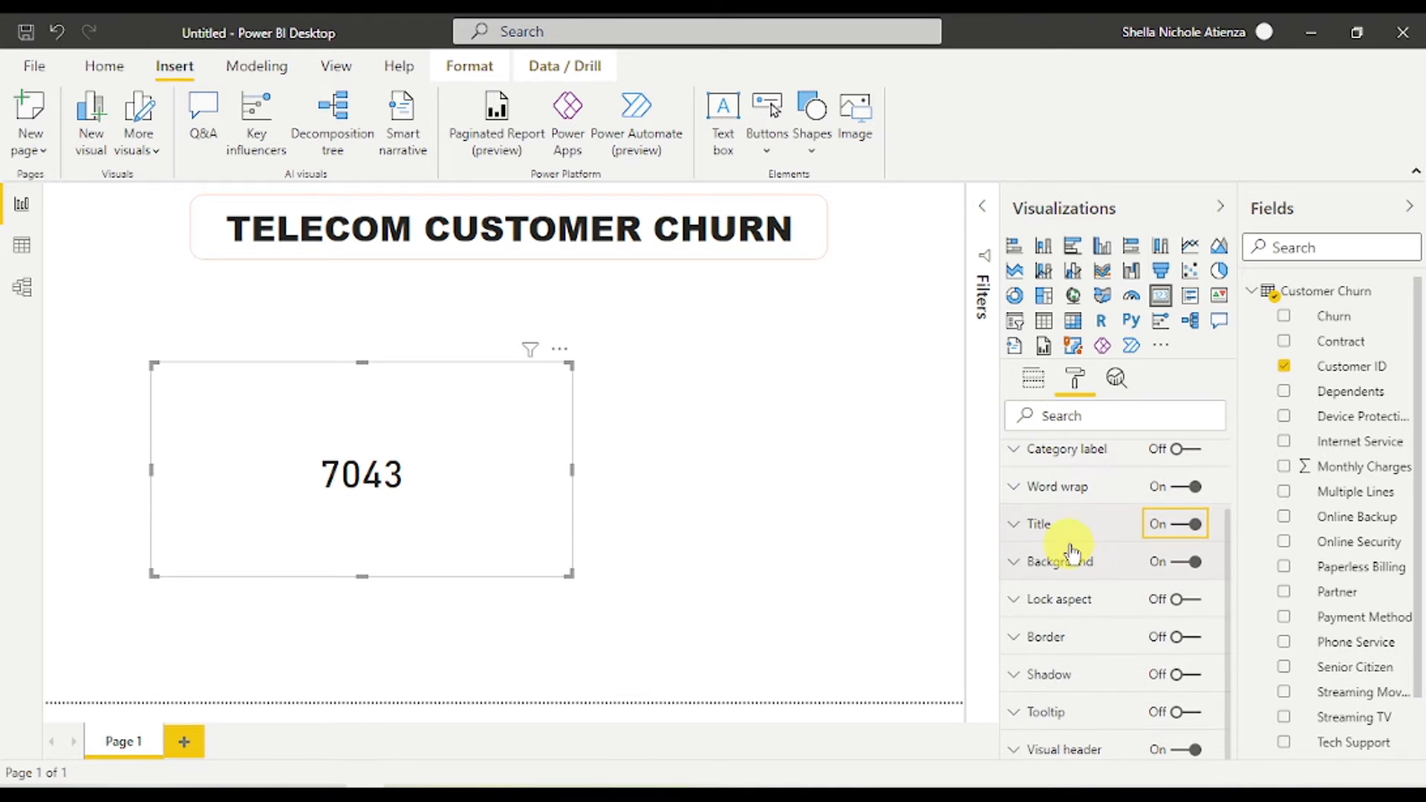
{"action": "left_click", "coordinate": [1070, 532]}
{"action": "left_click", "coordinate": [1081, 583]}
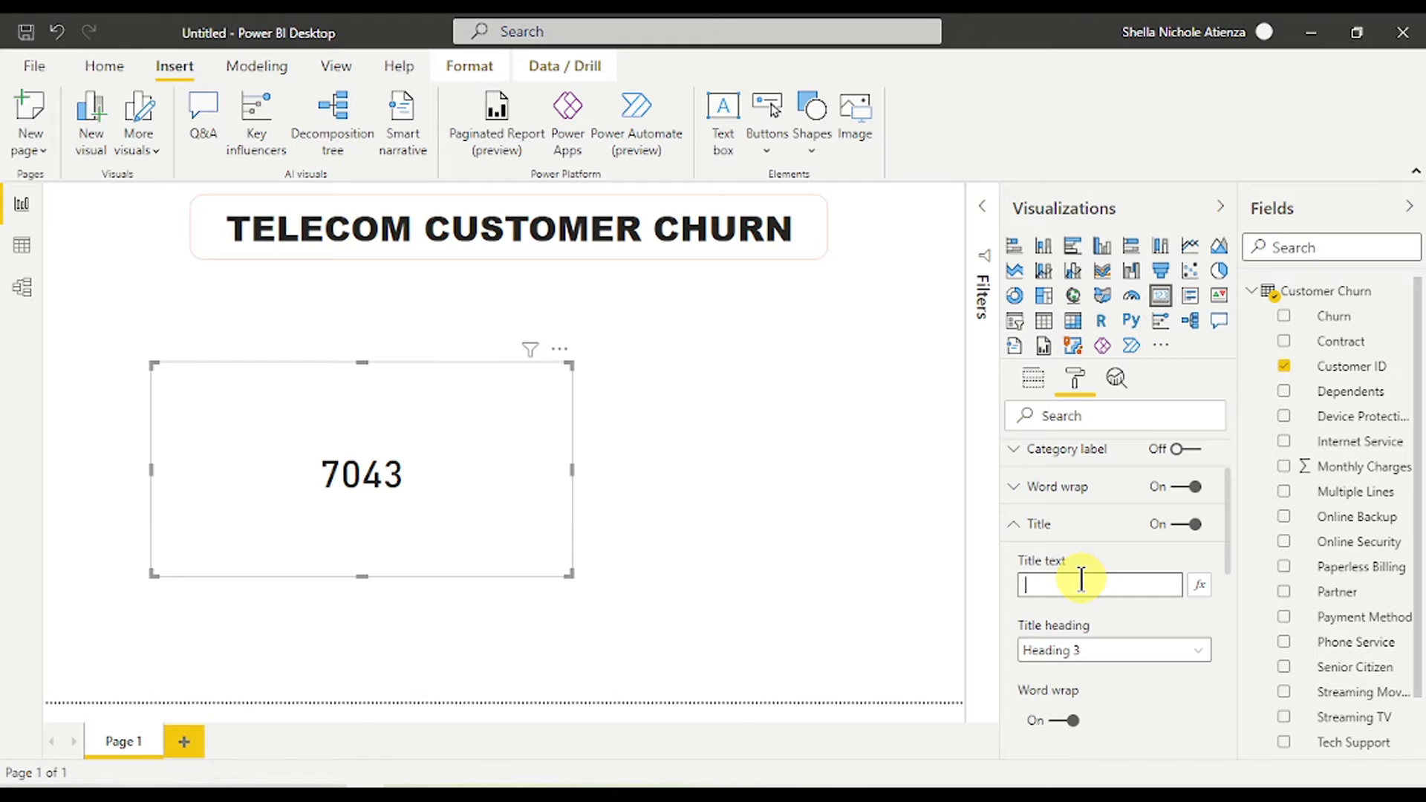
{"action": "type", "text": "T"}
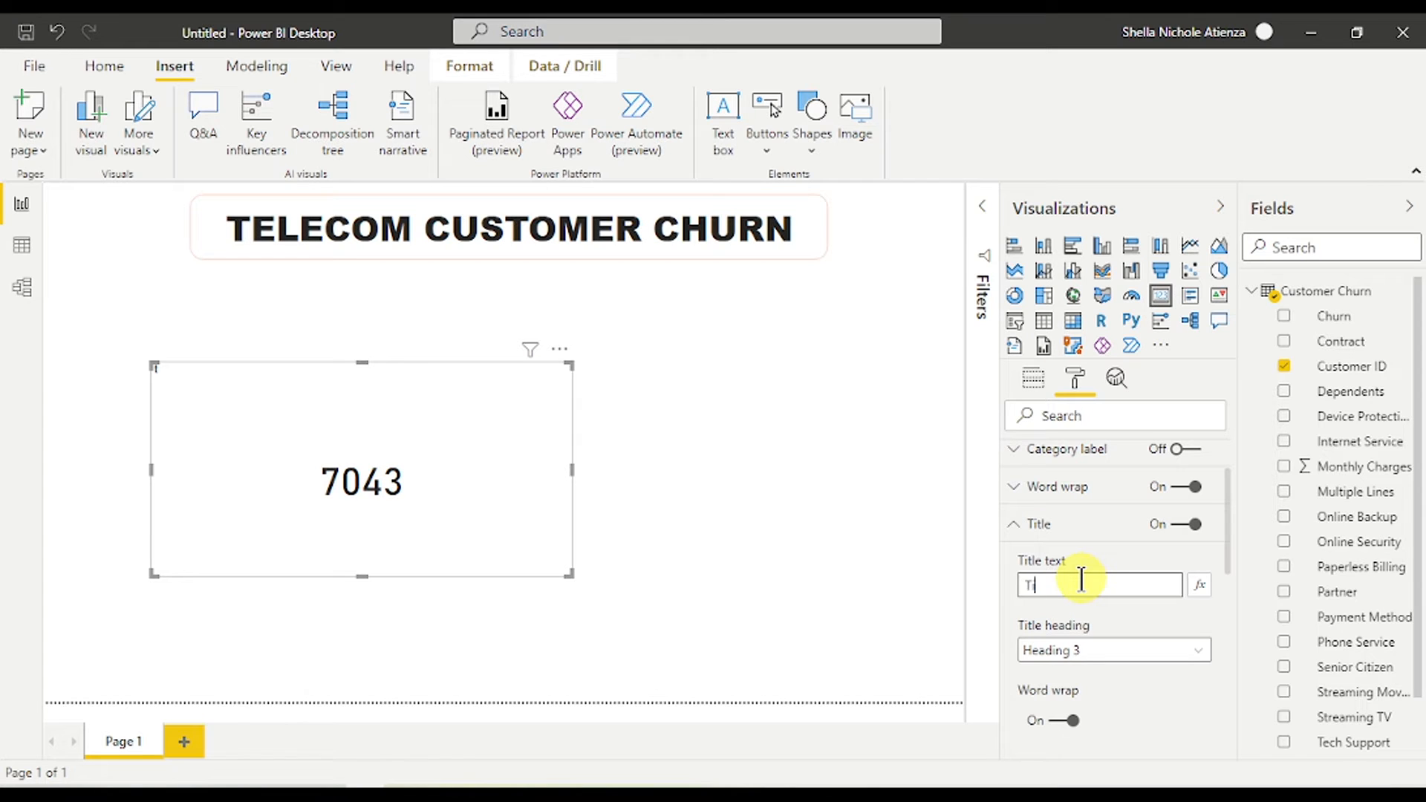
{"action": "type", "text": "iotal Customers"}
- Give the Total Customers title a peach background
{"action": "scroll", "coordinate": [1092, 586], "scroll_direction": "down", "scroll_amount": 1}
{"action": "scroll", "coordinate": [1106, 622], "scroll_direction": "down", "scroll_amount": 1}
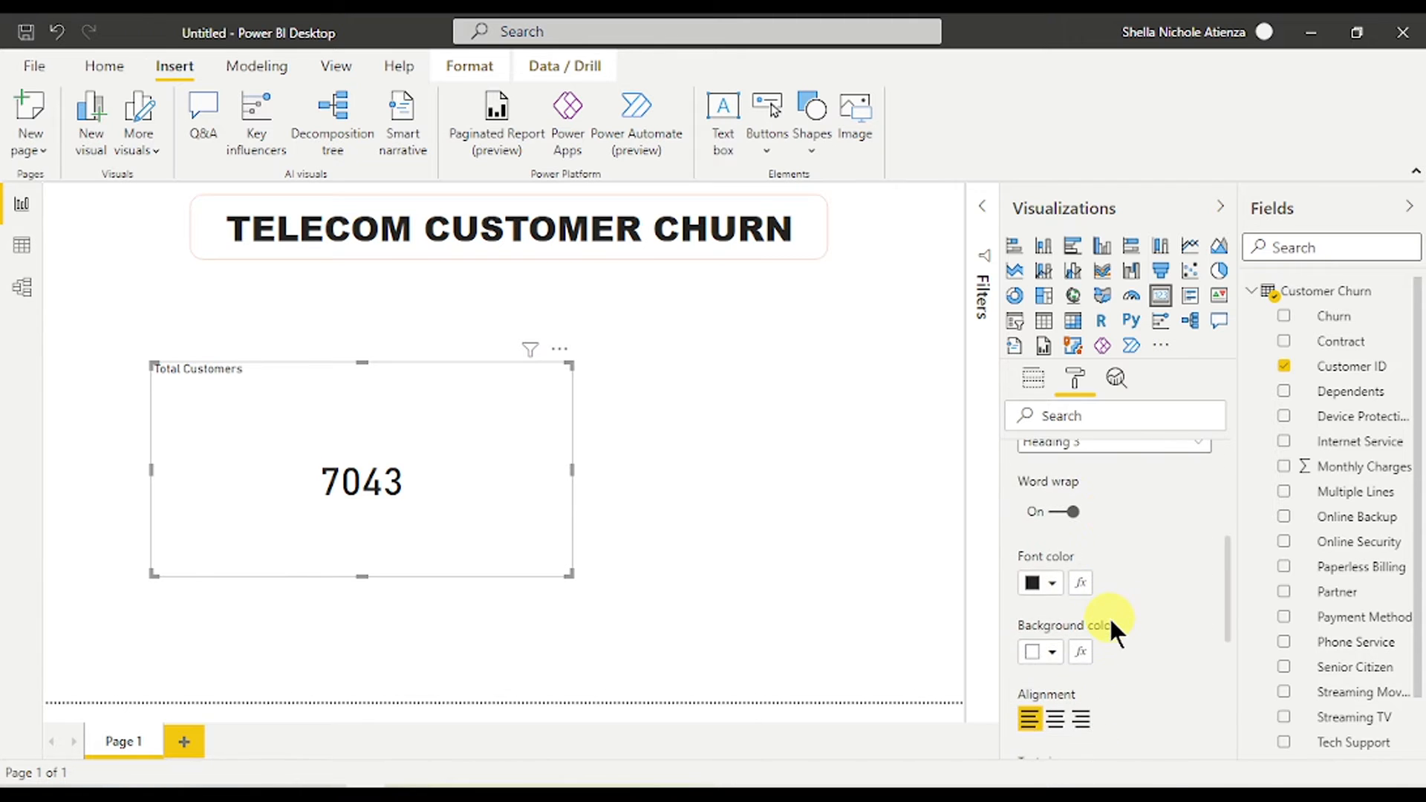
{"action": "left_click", "coordinate": [1051, 582]}
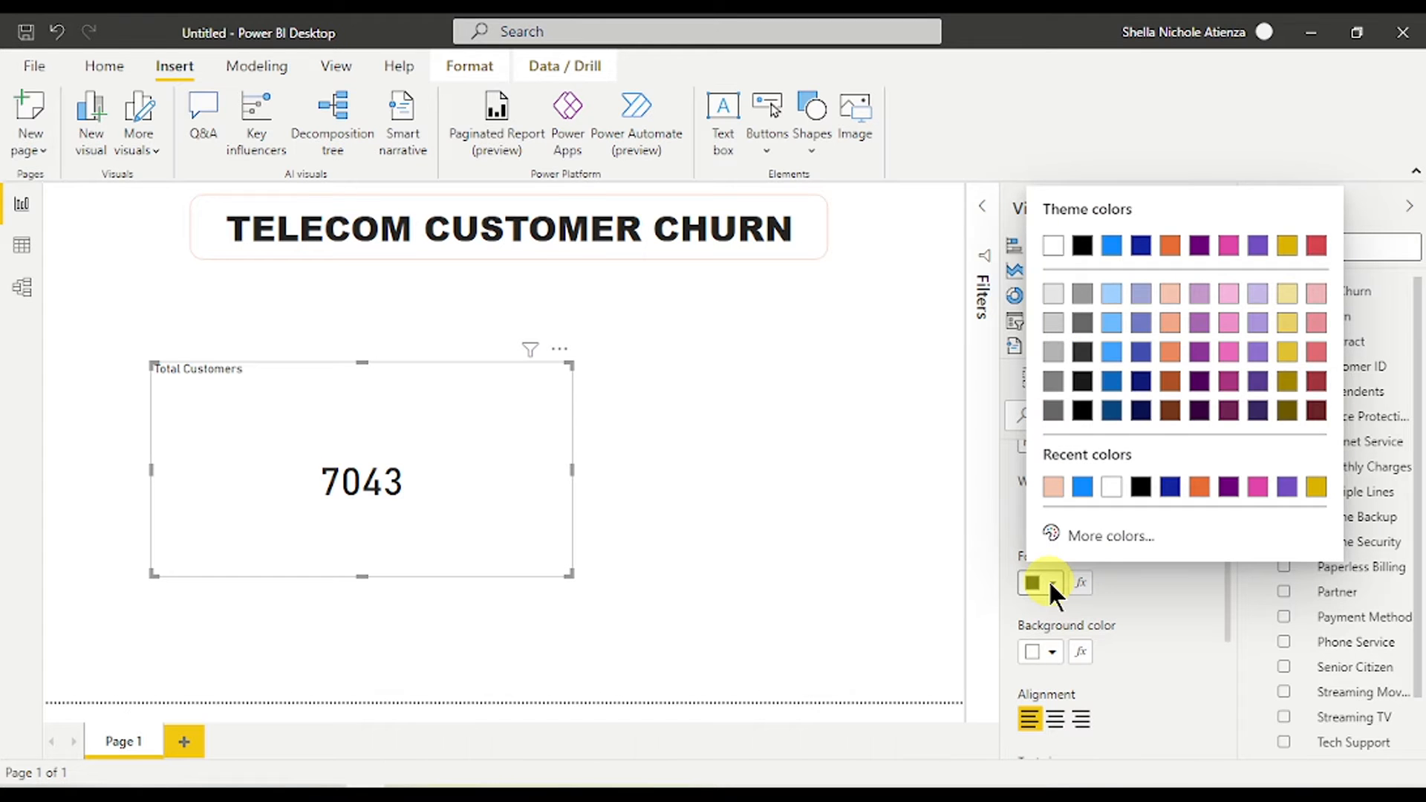
{"action": "left_click", "coordinate": [1050, 583]}
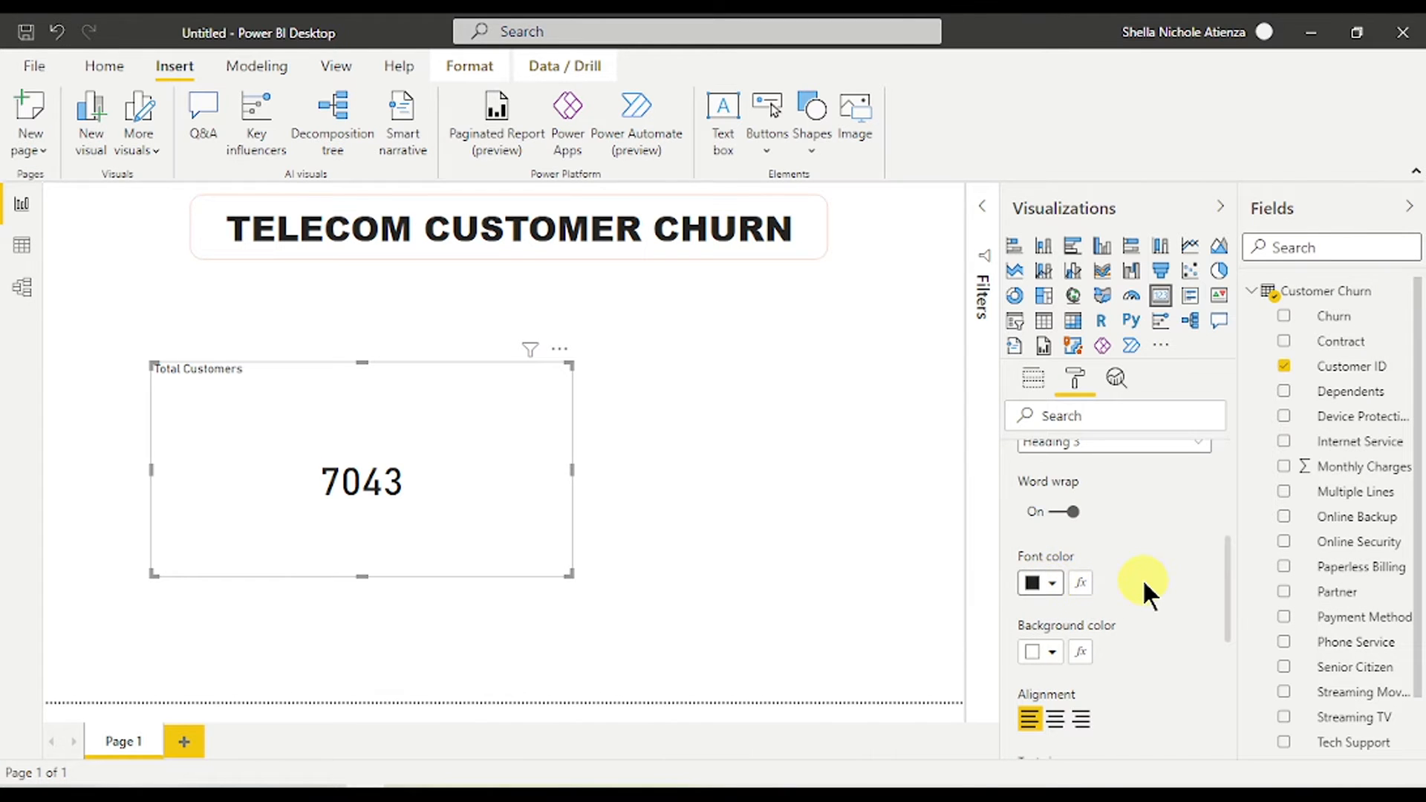
{"action": "scroll", "coordinate": [1142, 578], "scroll_direction": "down", "scroll_amount": 1}
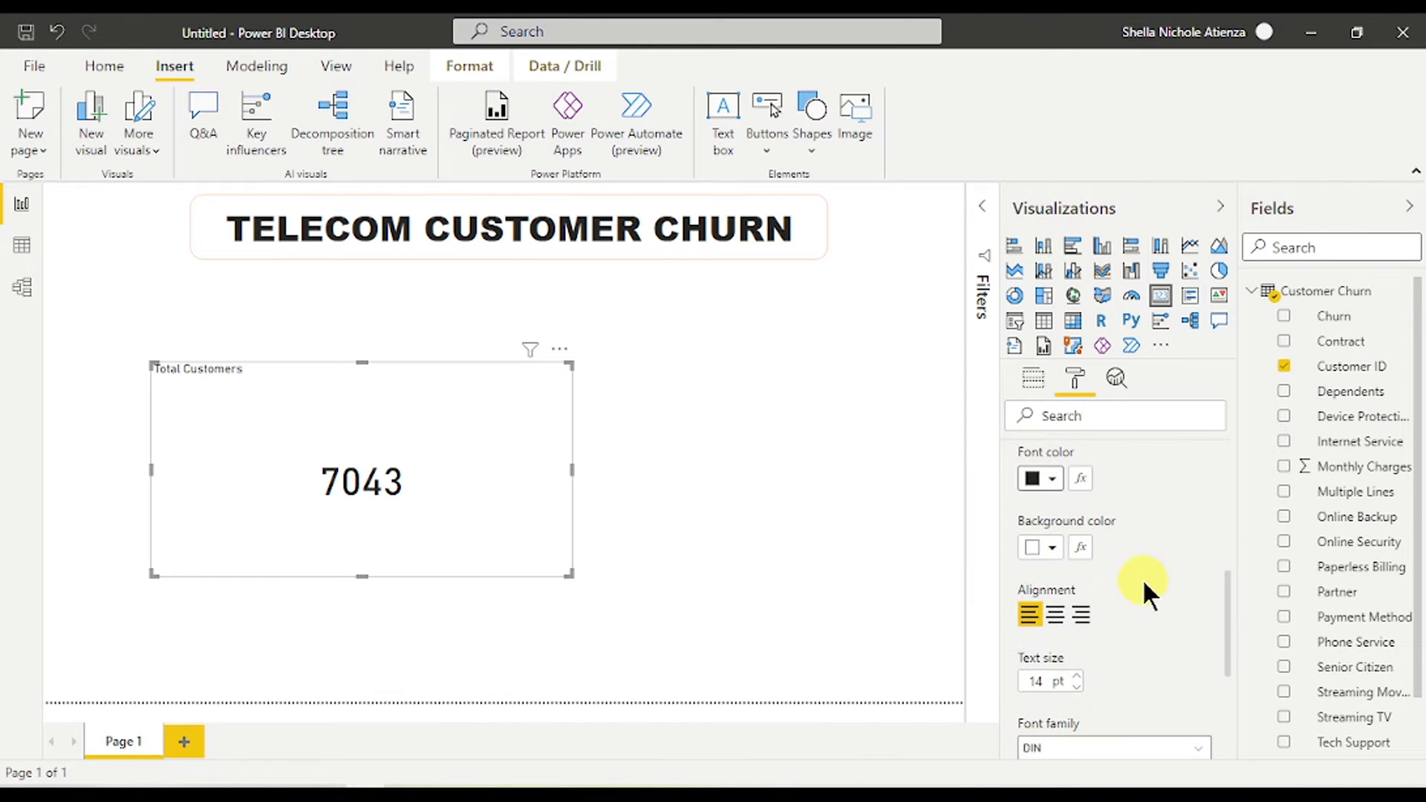
{"action": "left_click", "coordinate": [1052, 548]}
{"action": "left_click", "coordinate": [1082, 401]}
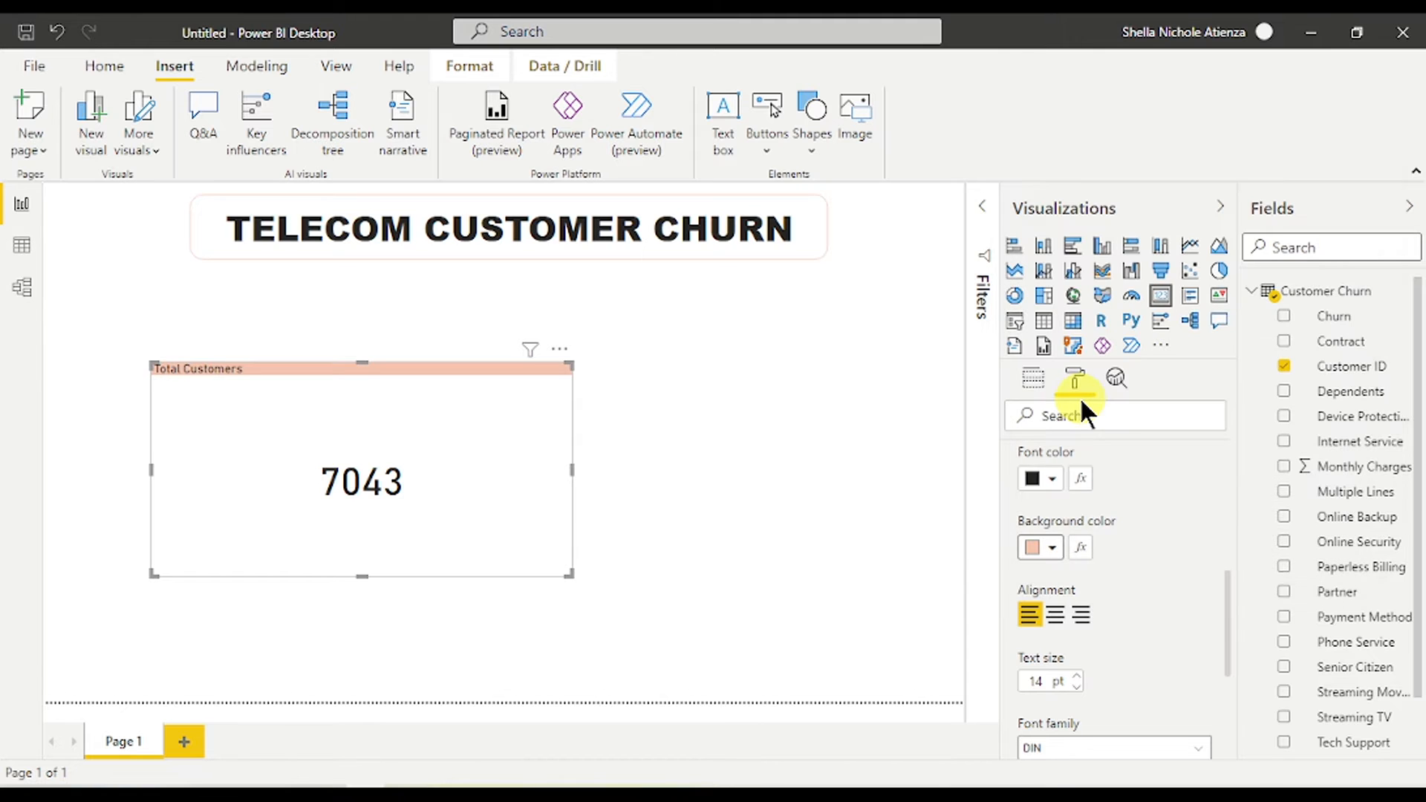
- Centre the Total Customers title and raise its text size to 20 pt
{"action": "left_click", "coordinate": [1055, 615]}
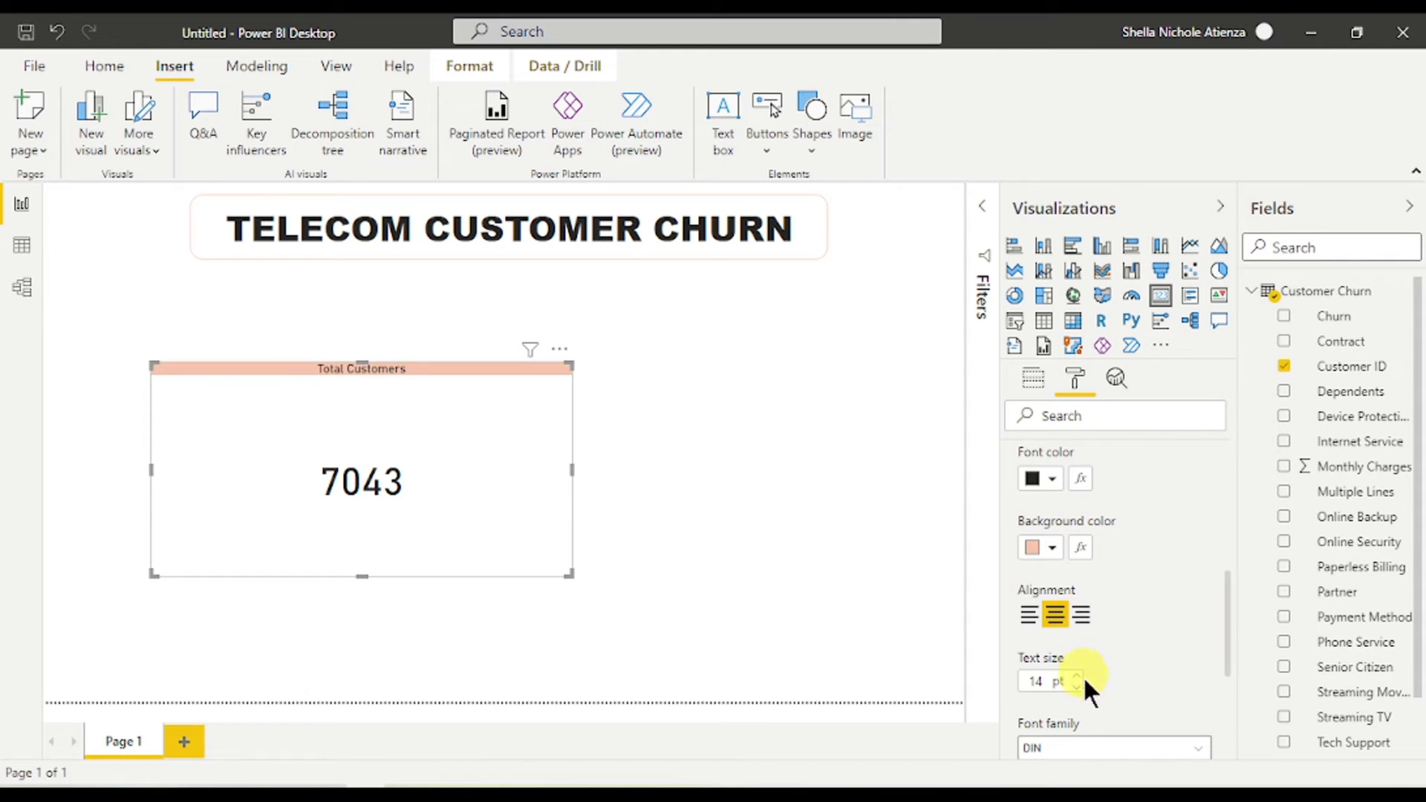
{"action": "left_click", "coordinate": [1077, 676]}
{"action": "left_click", "coordinate": [1077, 675]}
{"action": "left_click", "coordinate": [1077, 676]}
{"action": "left_click", "coordinate": [1077, 676]}
{"action": "left_click", "coordinate": [1077, 676]}
{"action": "left_click", "coordinate": [1077, 676]}
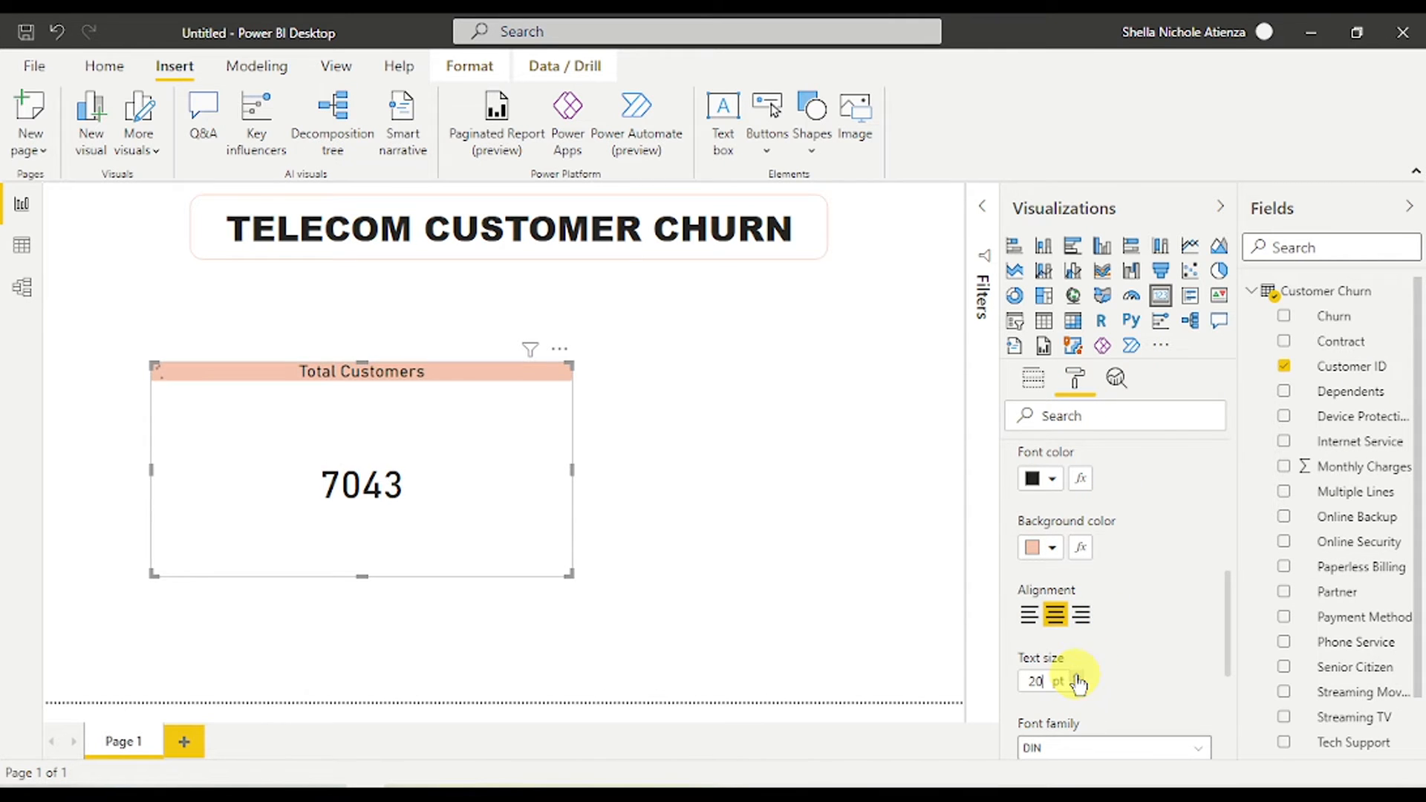
{"action": "scroll", "coordinate": [1134, 663], "scroll_direction": "down", "scroll_amount": 4}
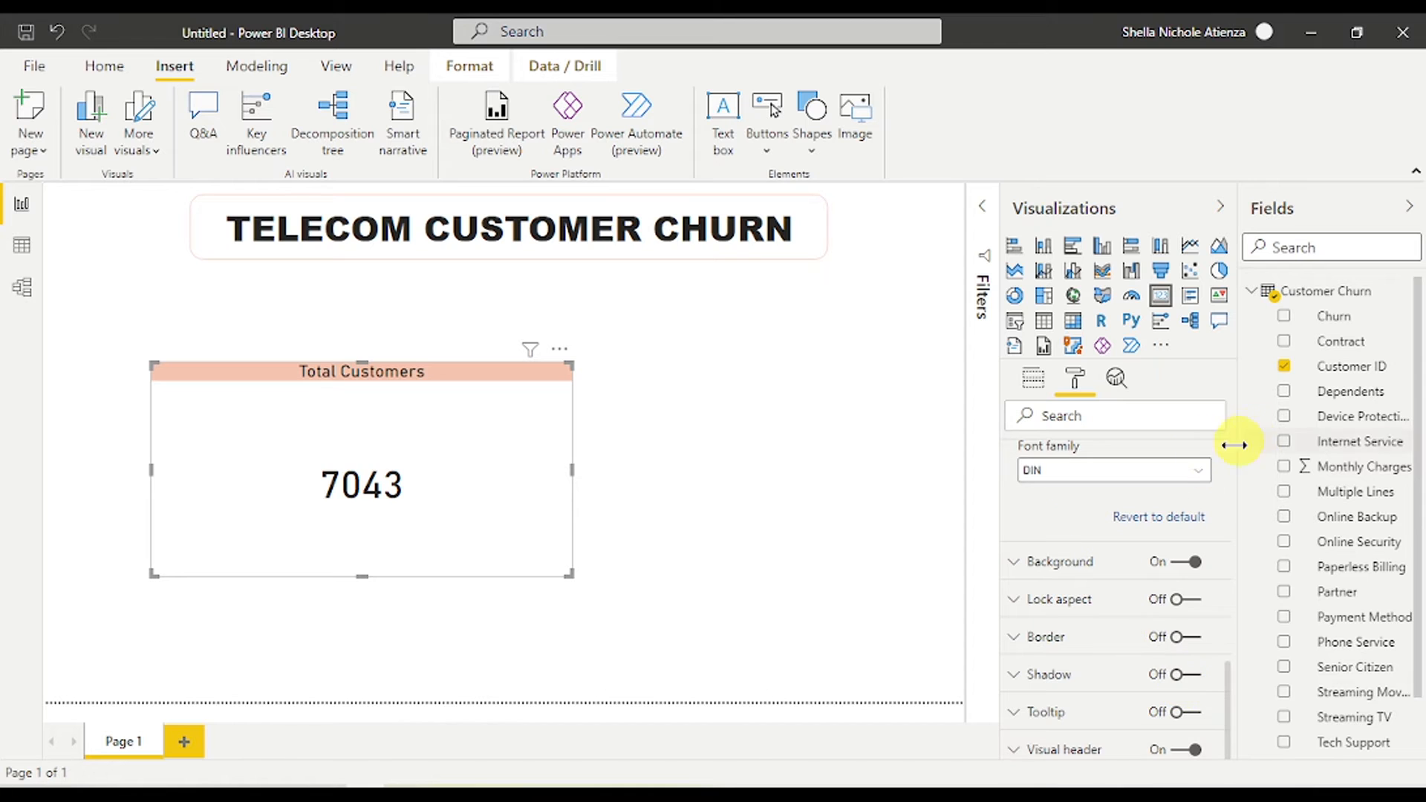
{"action": "left_click", "coordinate": [1203, 472]}
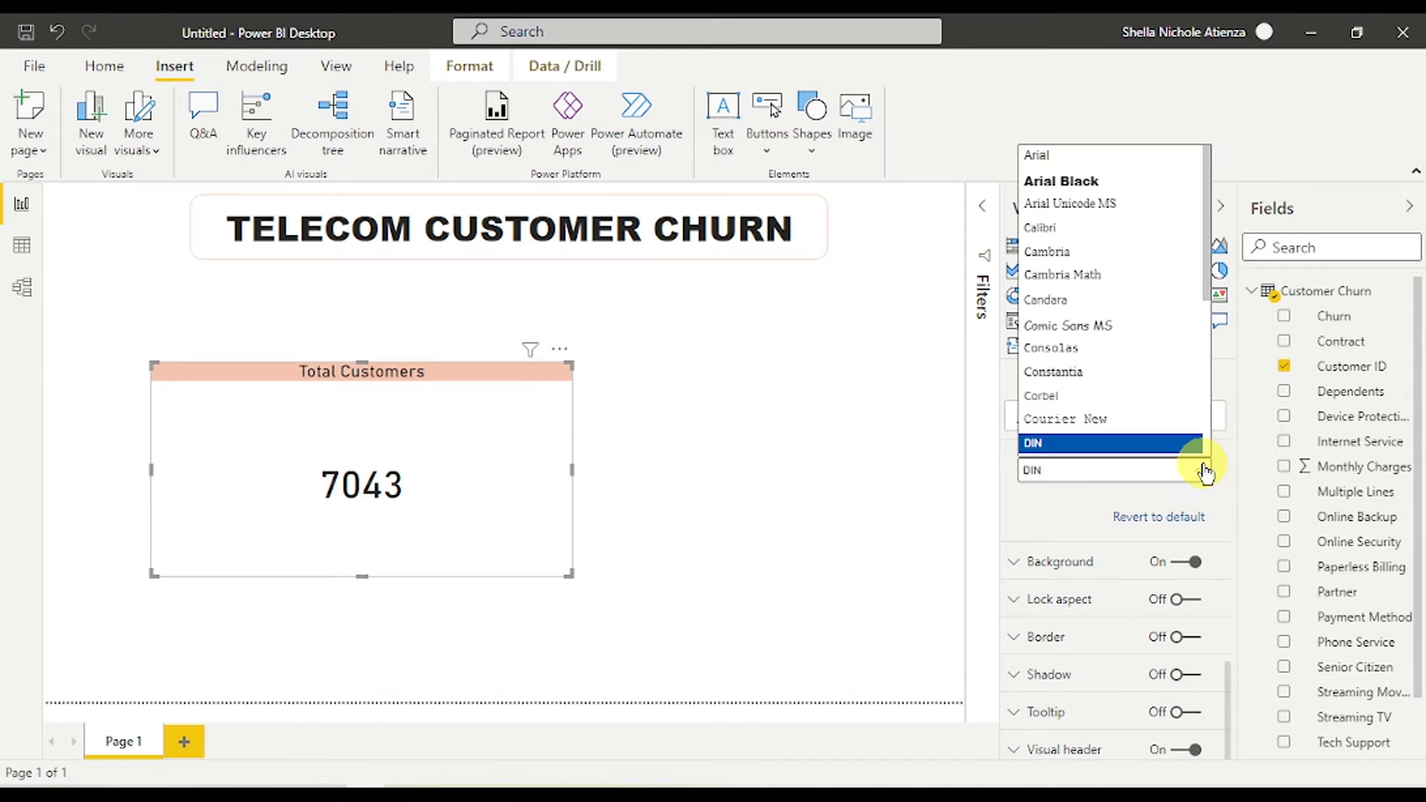
- Keep the DIN title font, shrink the 7043 card, and move it top left under the title
{"action": "left_click", "coordinate": [1138, 442]}
{"action": "left_click_drag", "start_coordinate": [567, 572], "coordinate": [367, 438]}
{"action": "left_click_drag", "start_coordinate": [348, 373], "coordinate": [257, 283]}
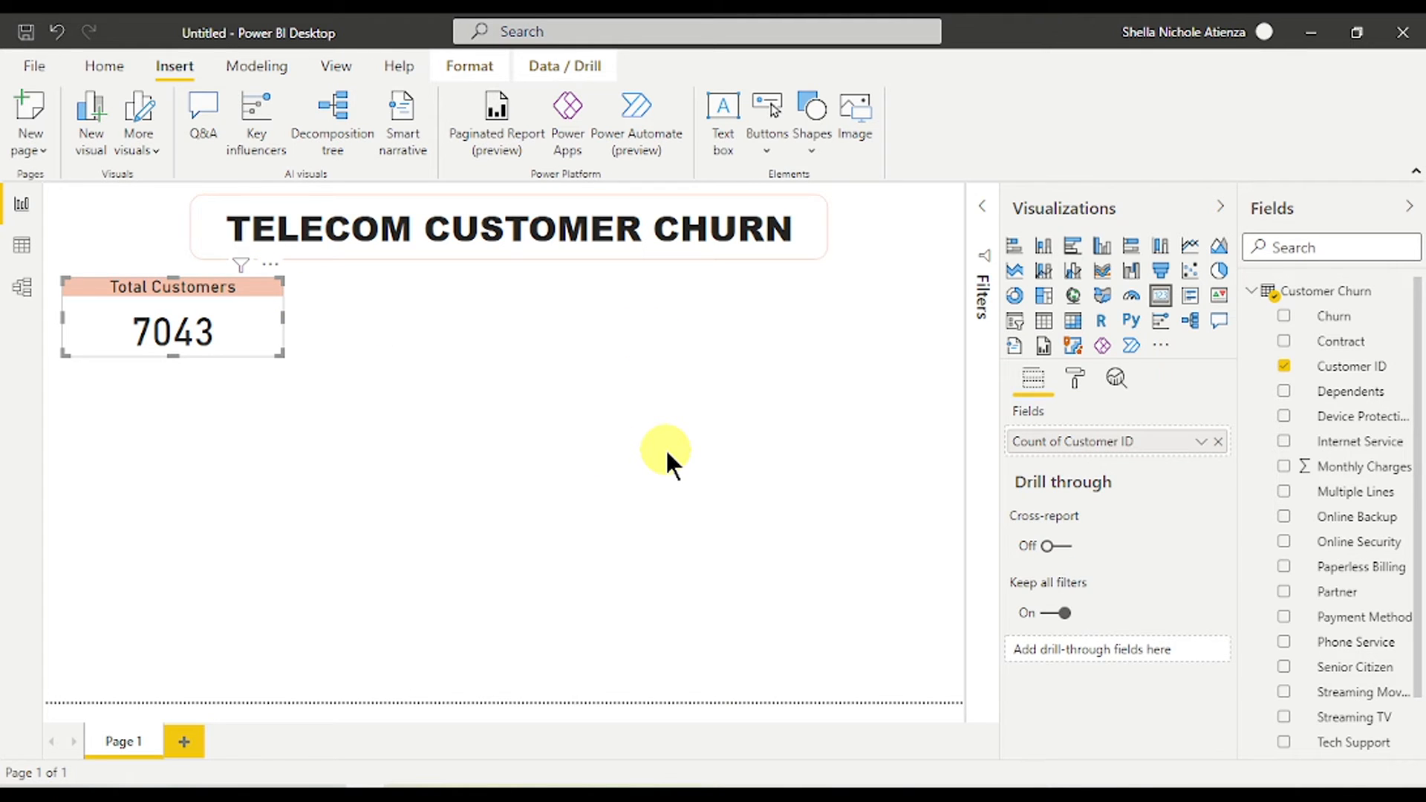
{"action": "left_click", "coordinate": [831, 452]}
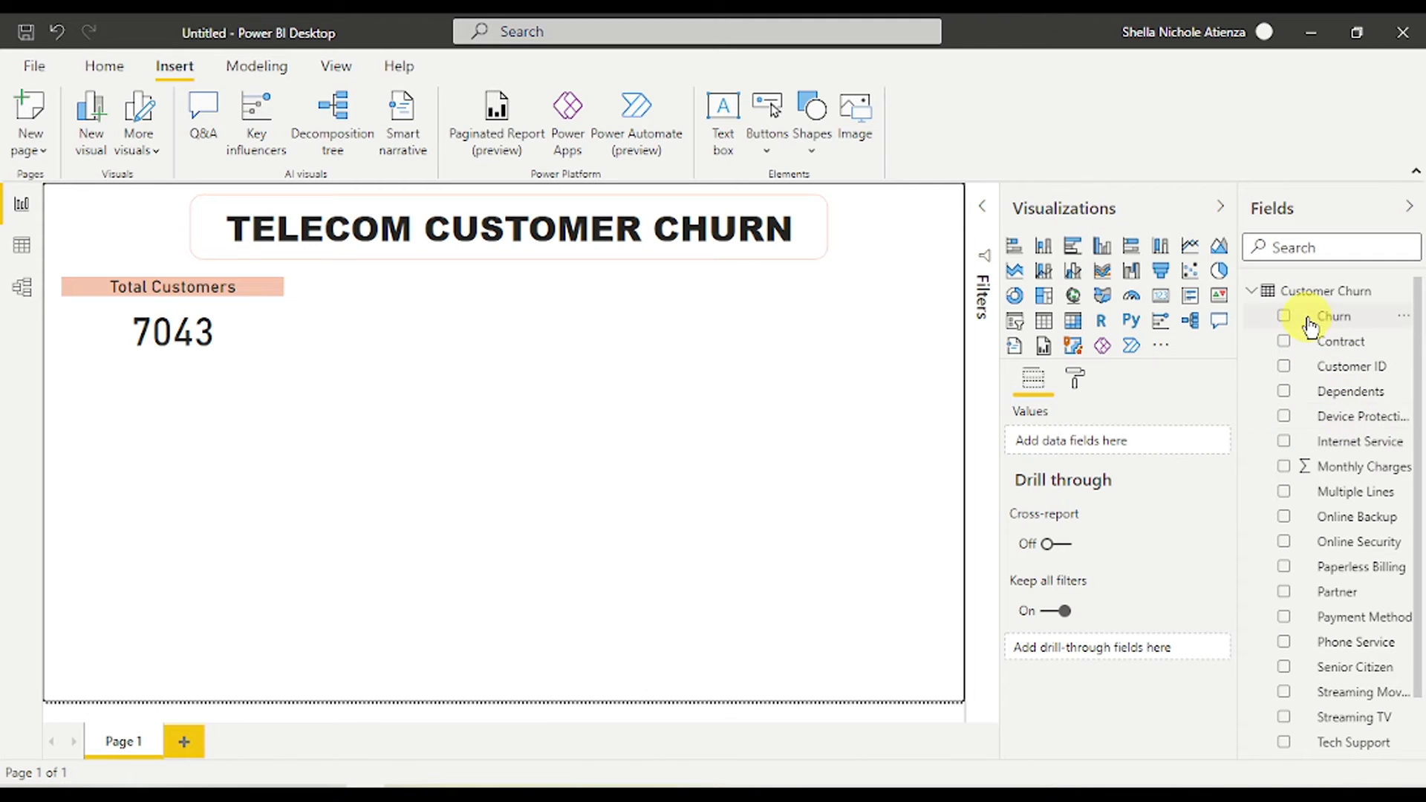
- Build a Churn KPI with Count of Customer ID as indicator, shown as percent of grand total
{"action": "left_click", "coordinate": [1284, 317]}
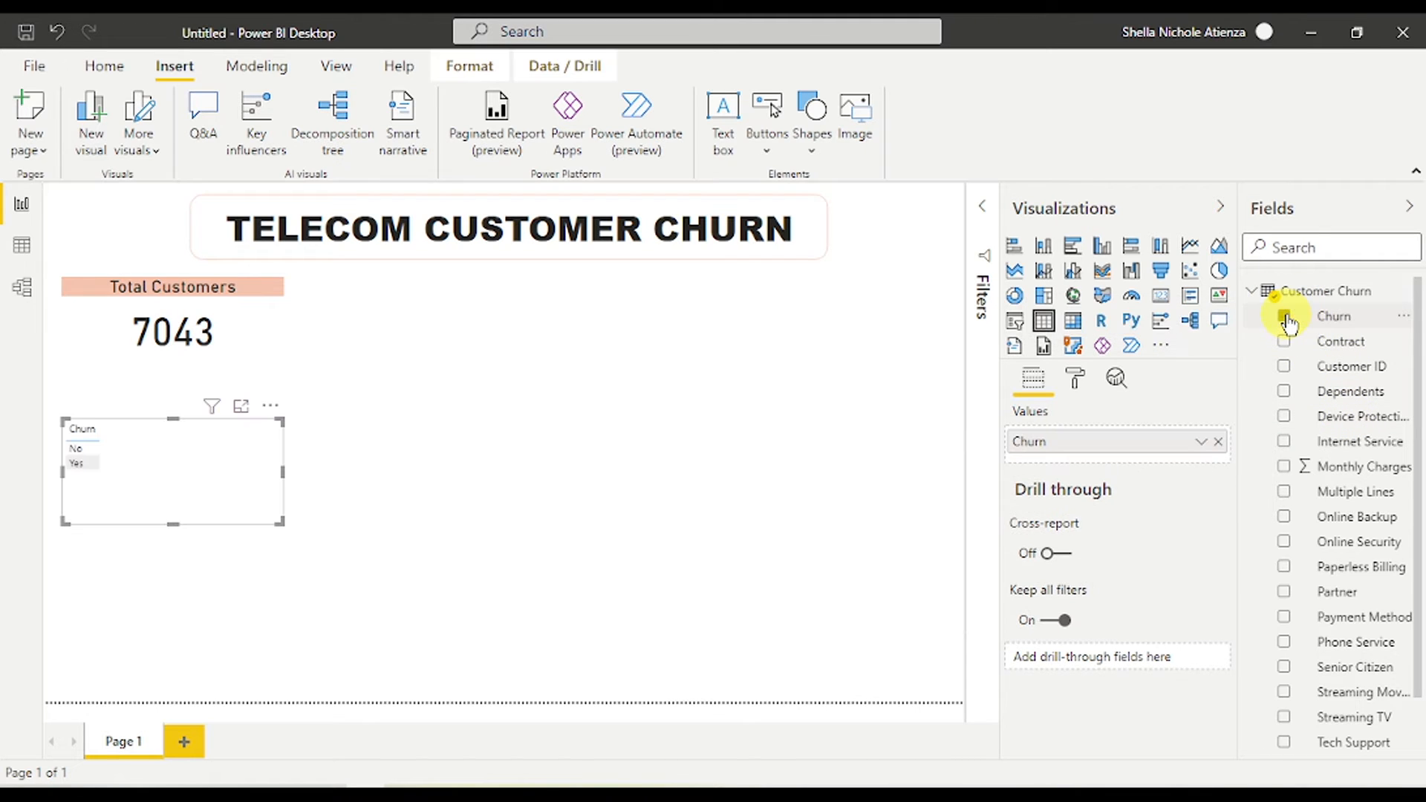
{"action": "left_click", "coordinate": [1219, 297]}
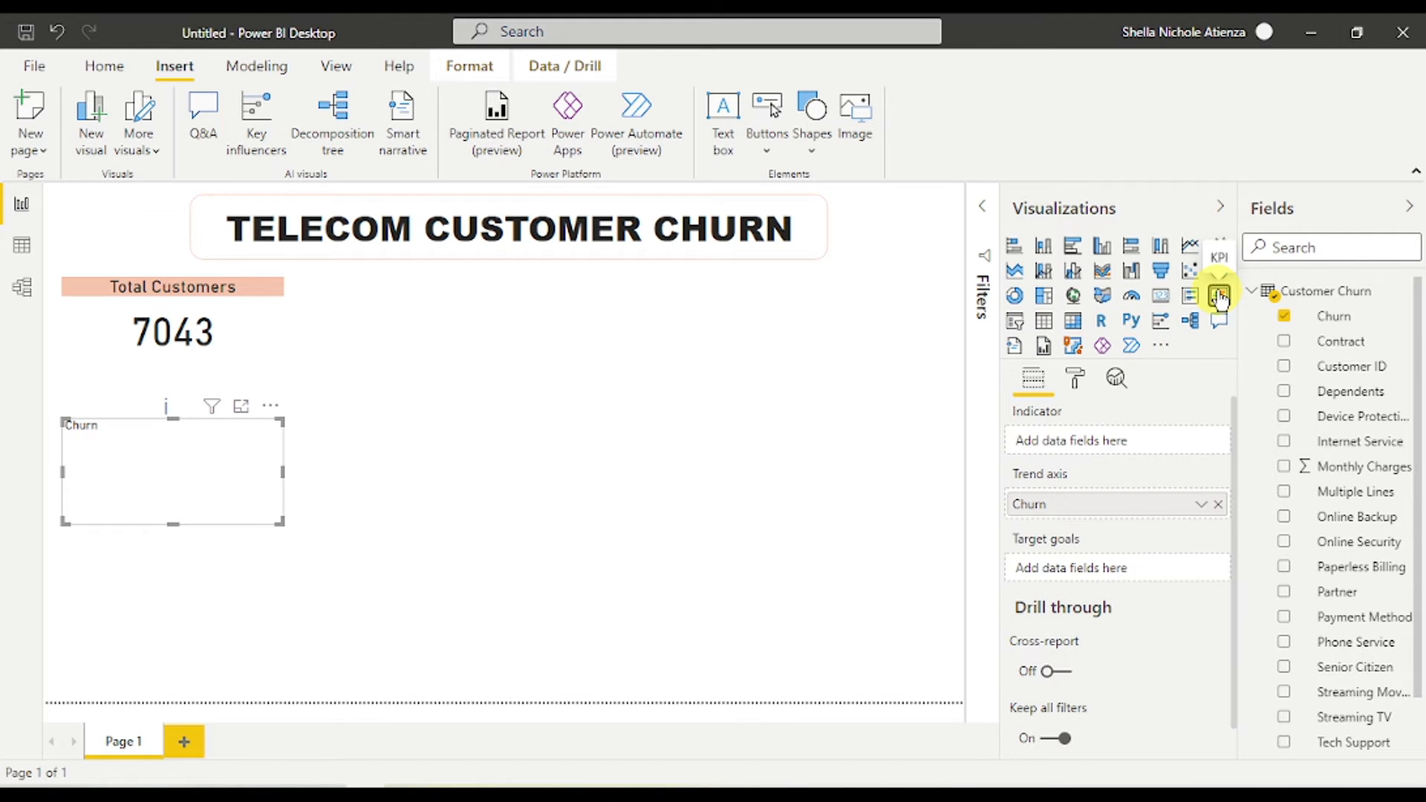
{"action": "left_click", "coordinate": [1302, 369]}
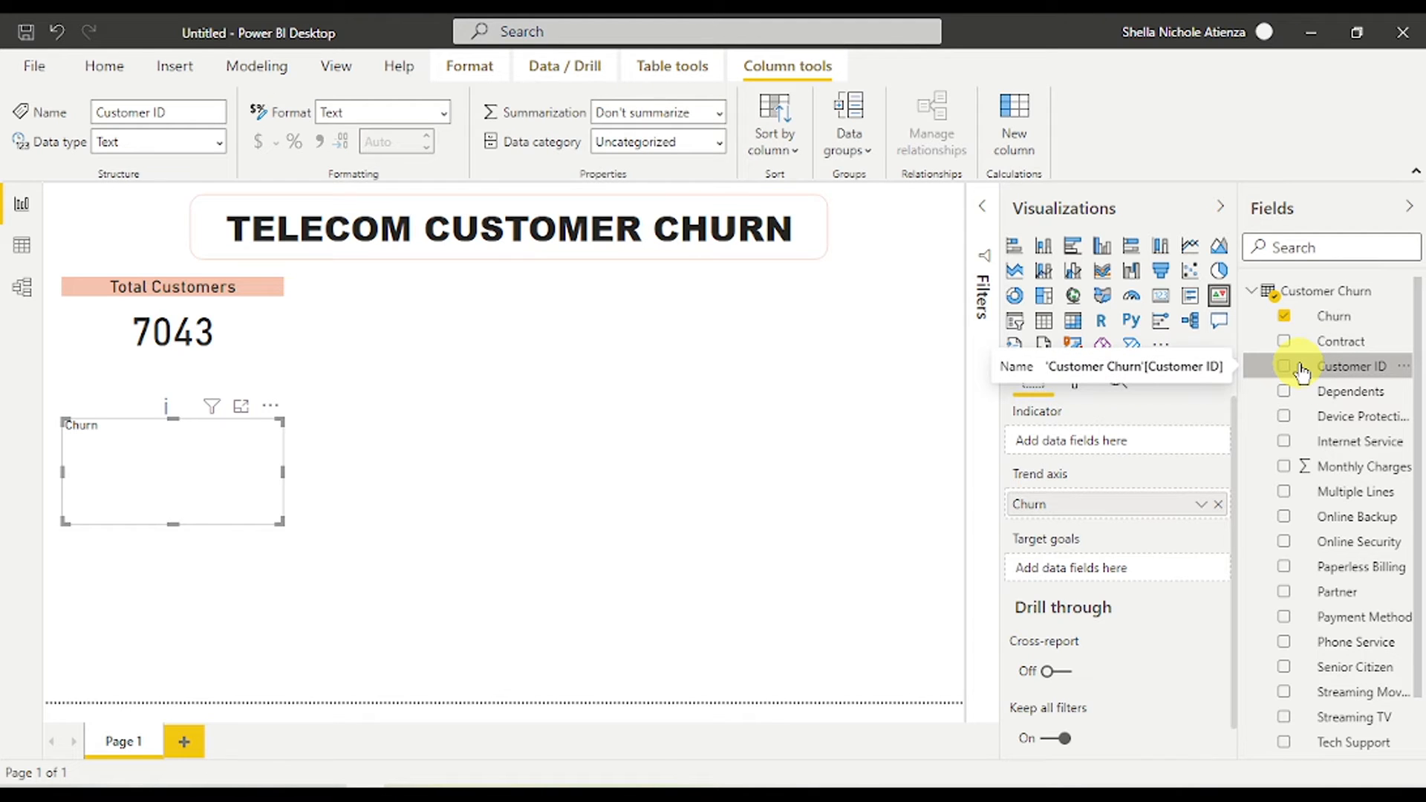
{"action": "left_click", "coordinate": [1304, 364]}
{"action": "left_click_drag", "start_coordinate": [1307, 371], "coordinate": [1090, 443]}
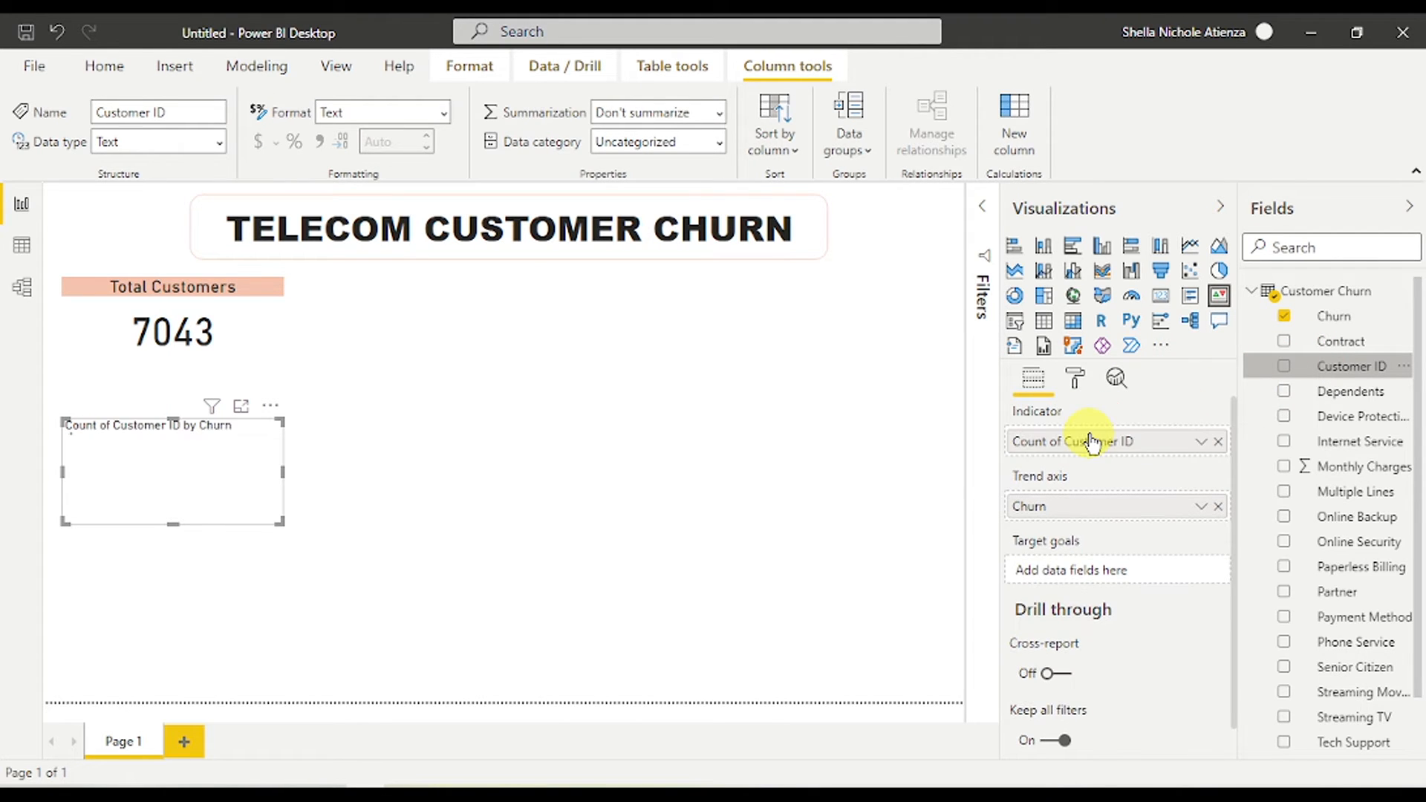
{"action": "left_click", "coordinate": [1200, 441]}
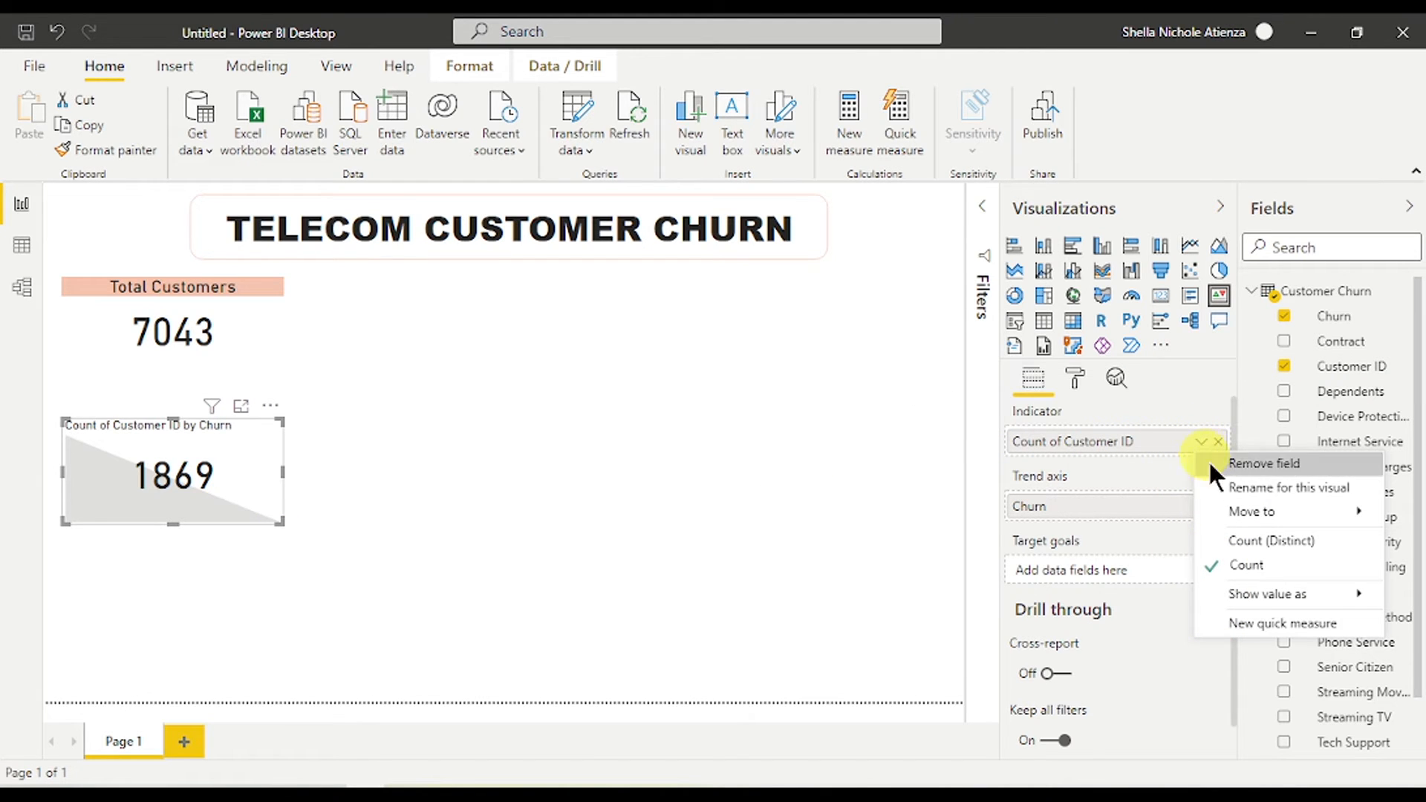
{"action": "mouse_move", "coordinate": [1262, 586]}
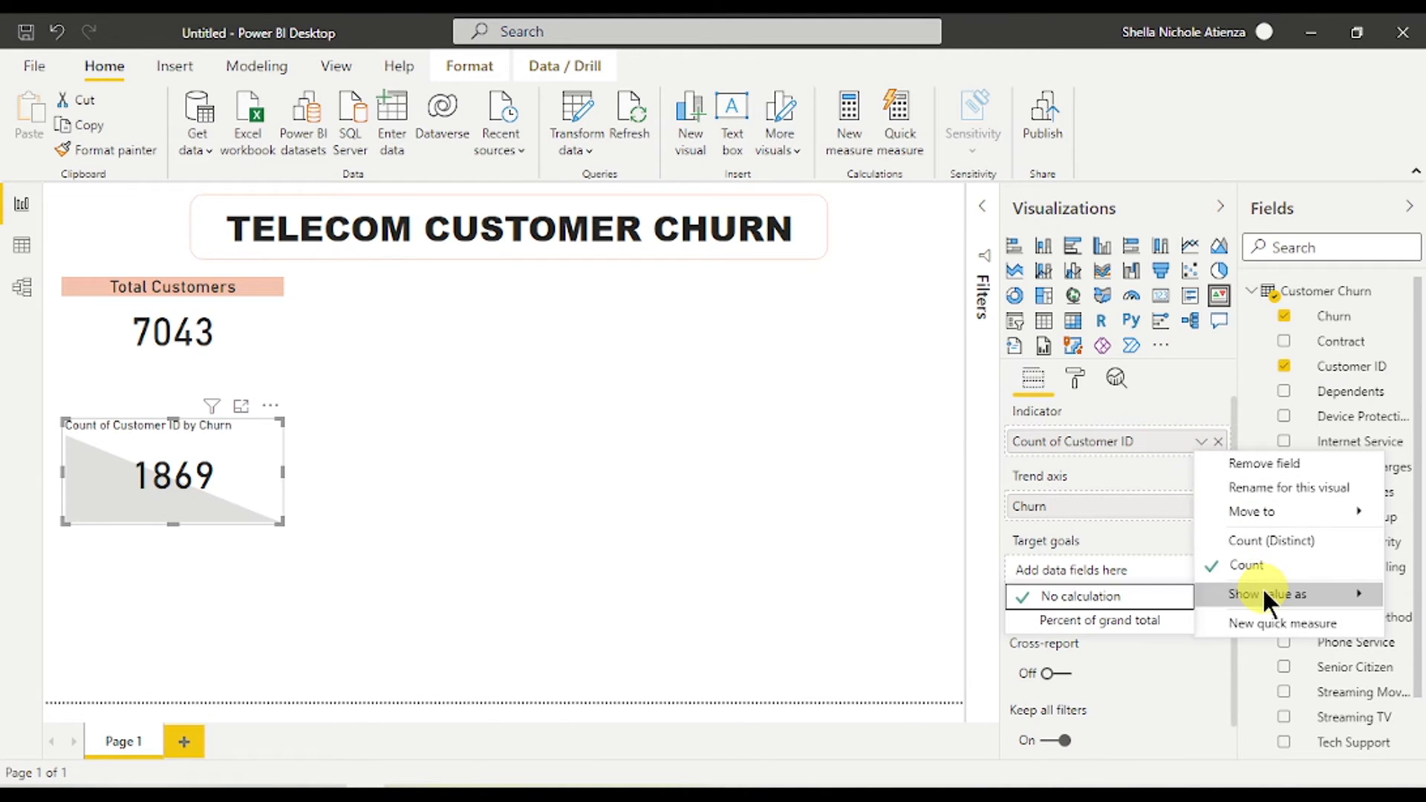
{"action": "left_click", "coordinate": [1153, 617]}
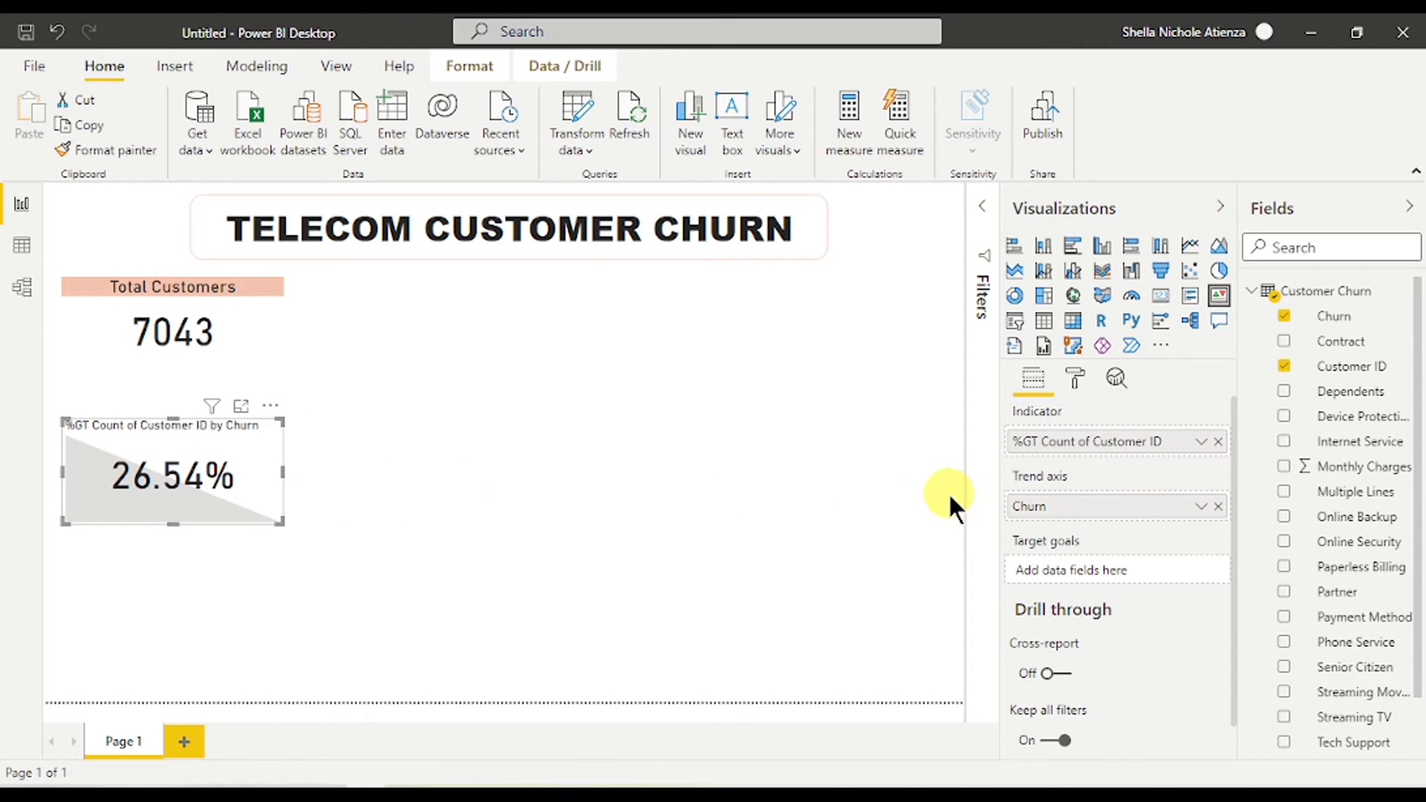
{"action": "left_click", "coordinate": [1076, 379]}
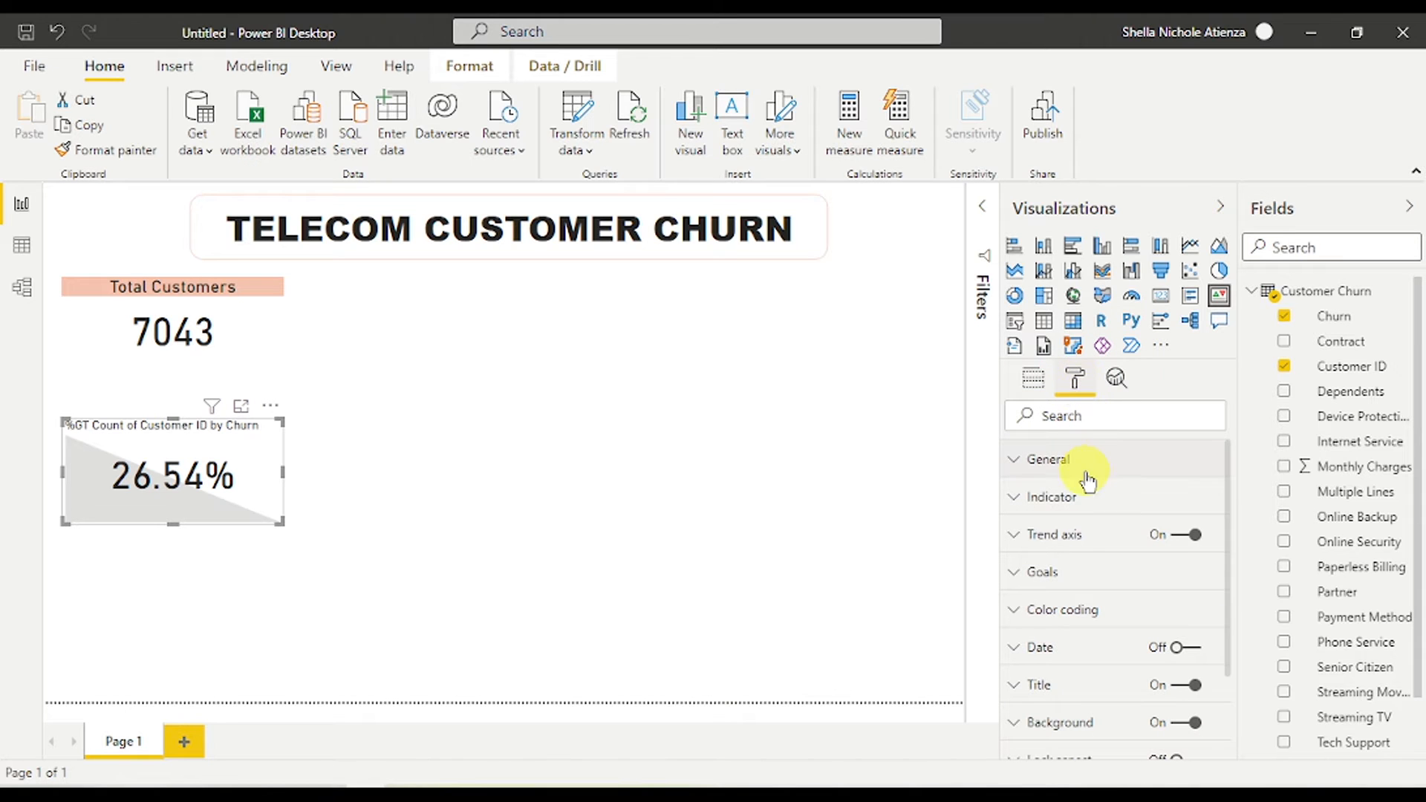
- Set the KPI indicator to 0 decimal places so it reads 27%
{"action": "scroll", "coordinate": [1084, 505], "scroll_direction": "down", "scroll_amount": 2}
{"action": "scroll", "coordinate": [1088, 512], "scroll_direction": "up", "scroll_amount": 2}
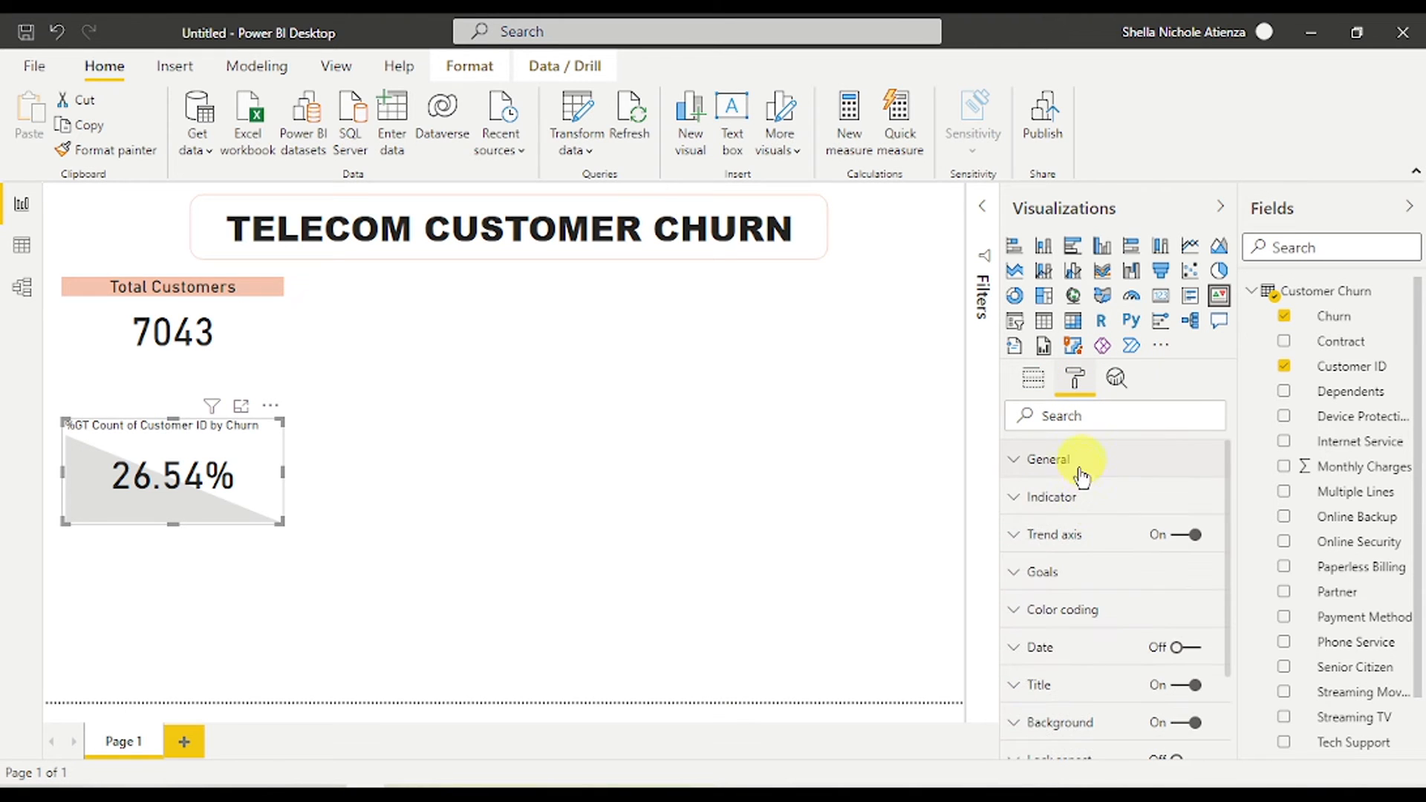
{"action": "left_click", "coordinate": [1073, 496]}
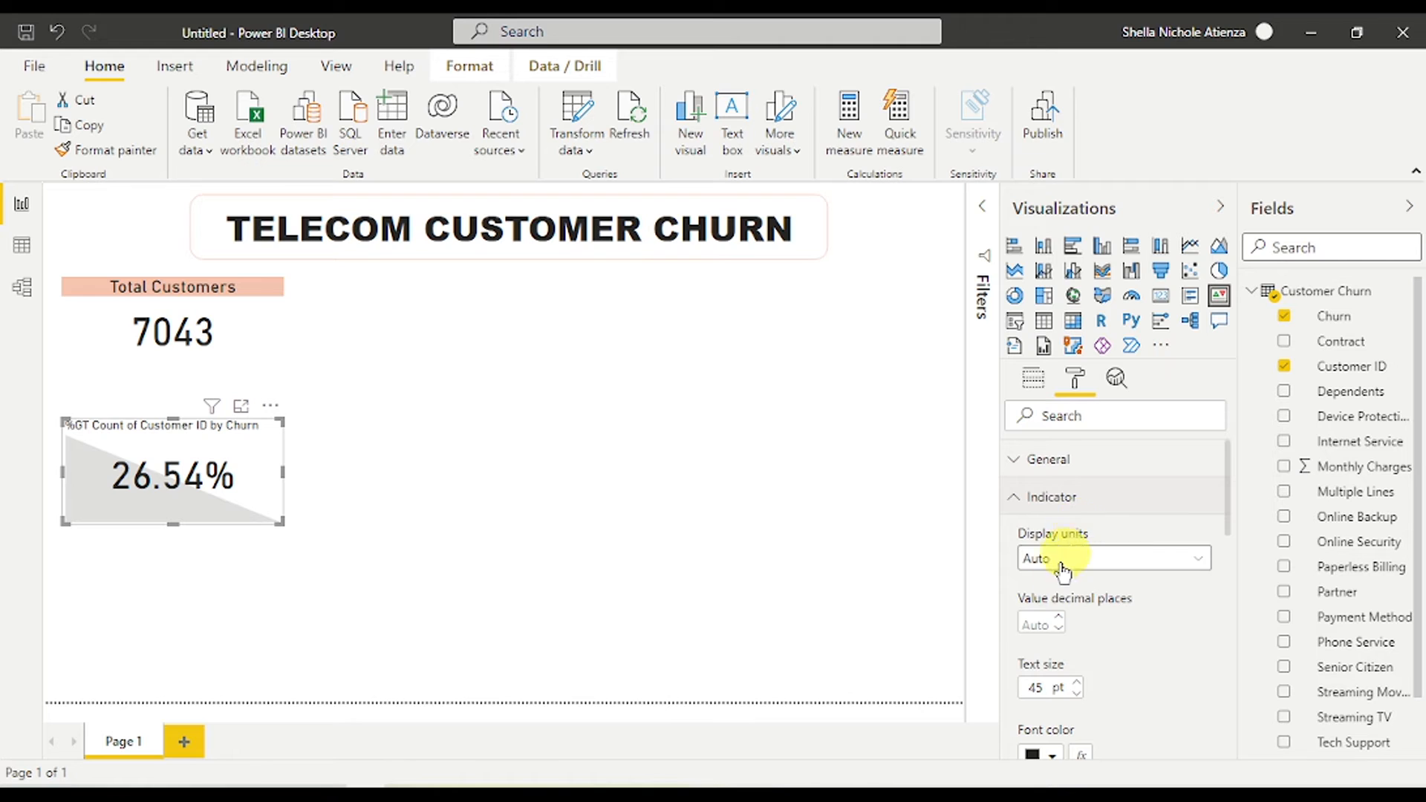
{"action": "scroll", "coordinate": [1085, 614], "scroll_direction": "down", "scroll_amount": 2}
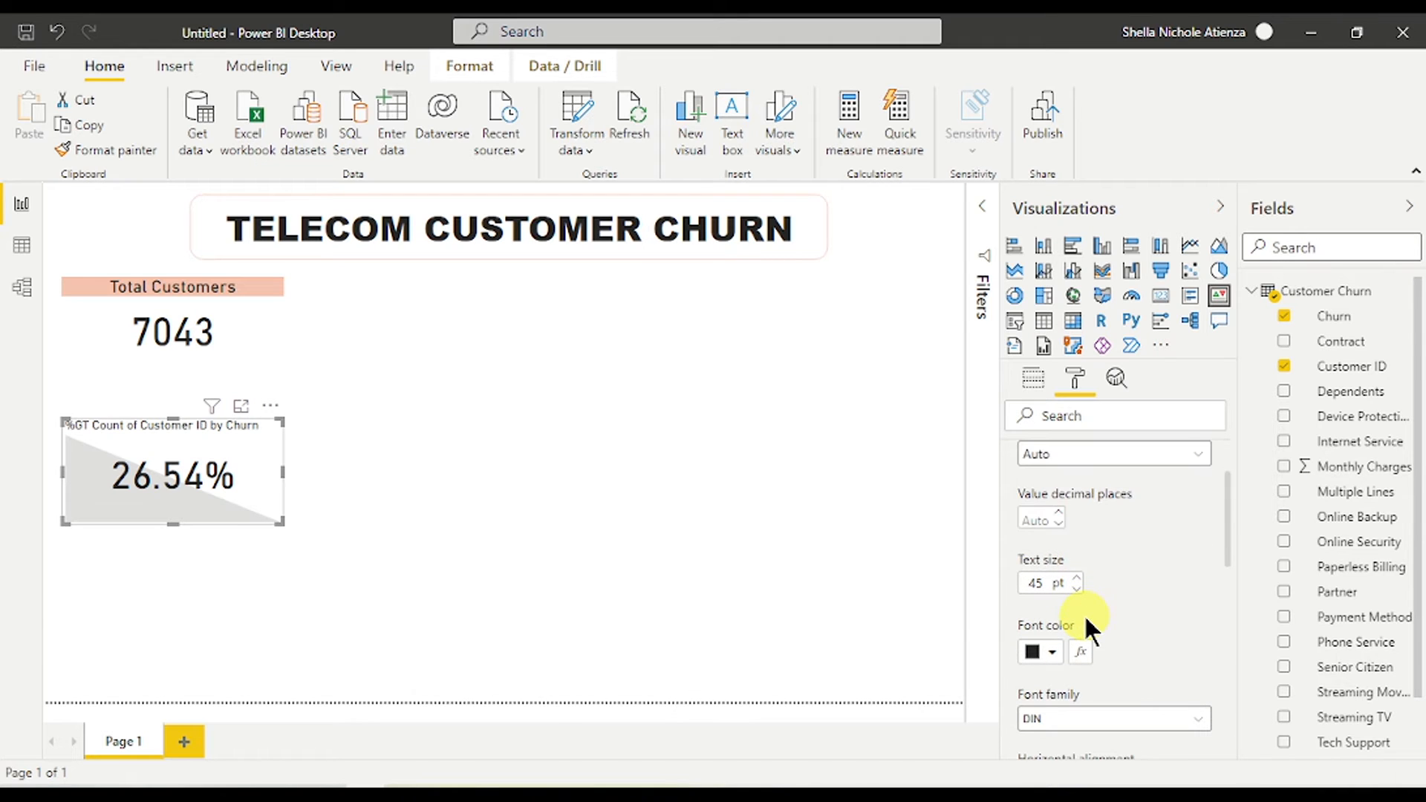
{"action": "left_click", "coordinate": [1041, 518]}
{"action": "type", "text": "0"}
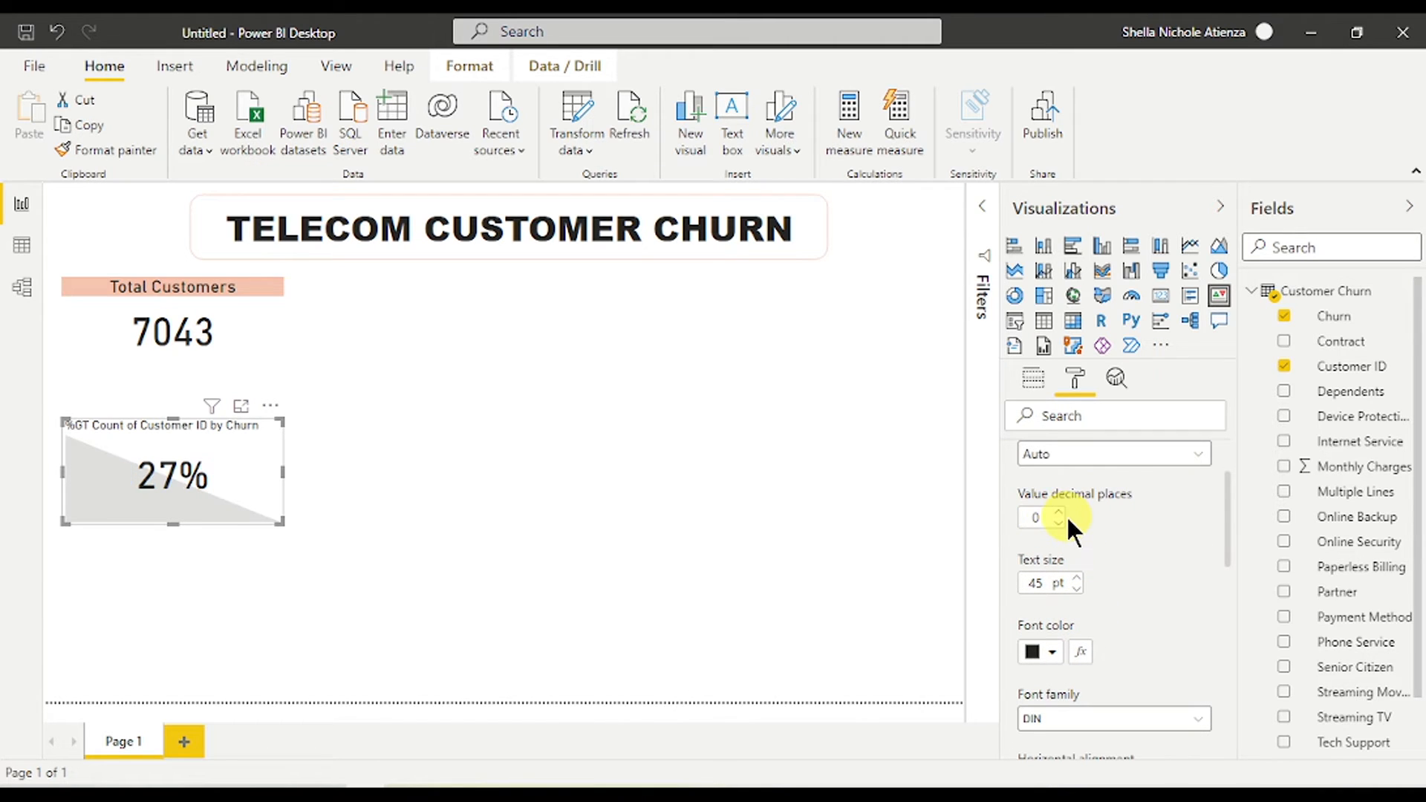
{"action": "scroll", "coordinate": [1138, 535], "scroll_direction": "down", "scroll_amount": 4}
{"action": "scroll", "coordinate": [1138, 534], "scroll_direction": "up", "scroll_amount": 6}
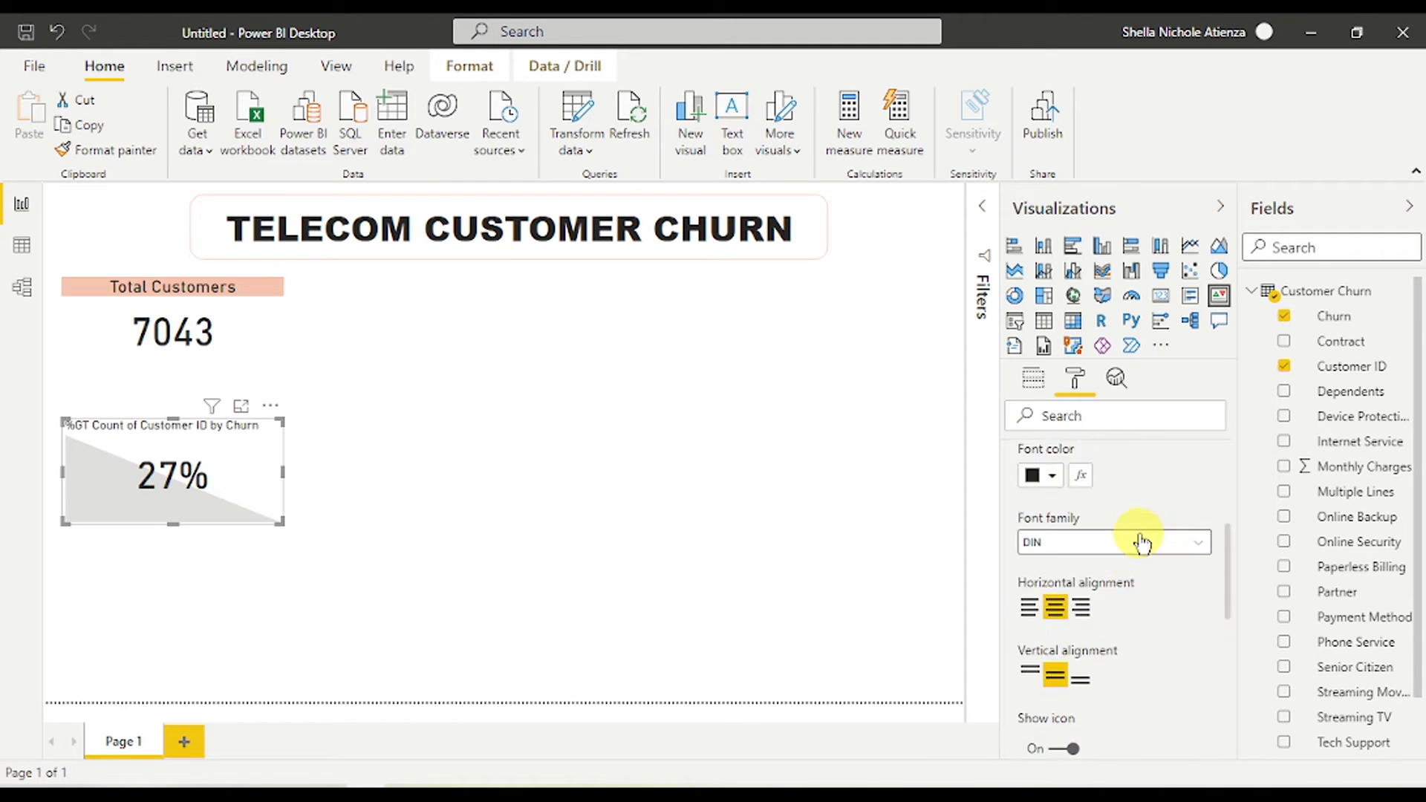
{"action": "left_click", "coordinate": [1038, 500]}
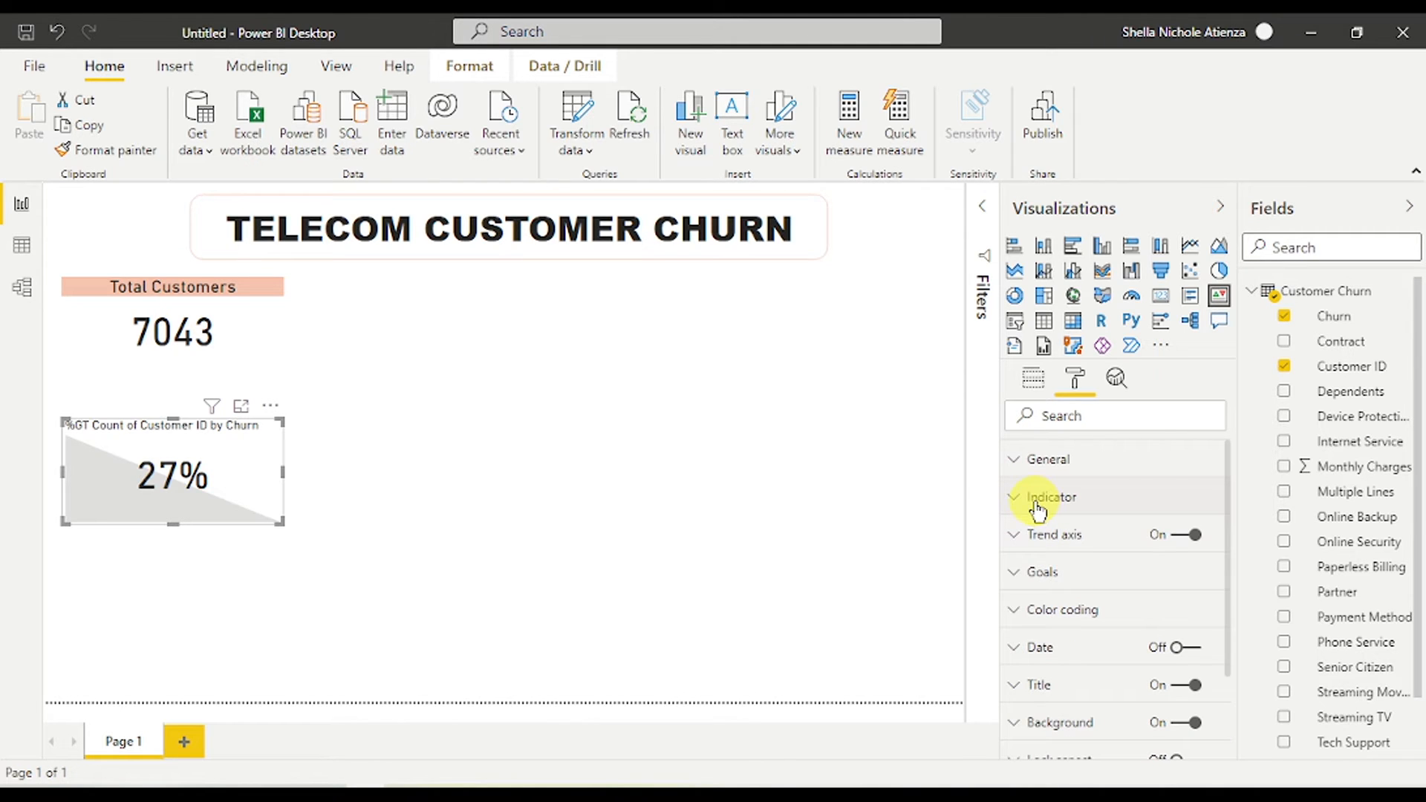
- Show the Yes churn label and turn off the KPI's grey trend axis
{"action": "scroll", "coordinate": [1076, 594], "scroll_direction": "down", "scroll_amount": 2}
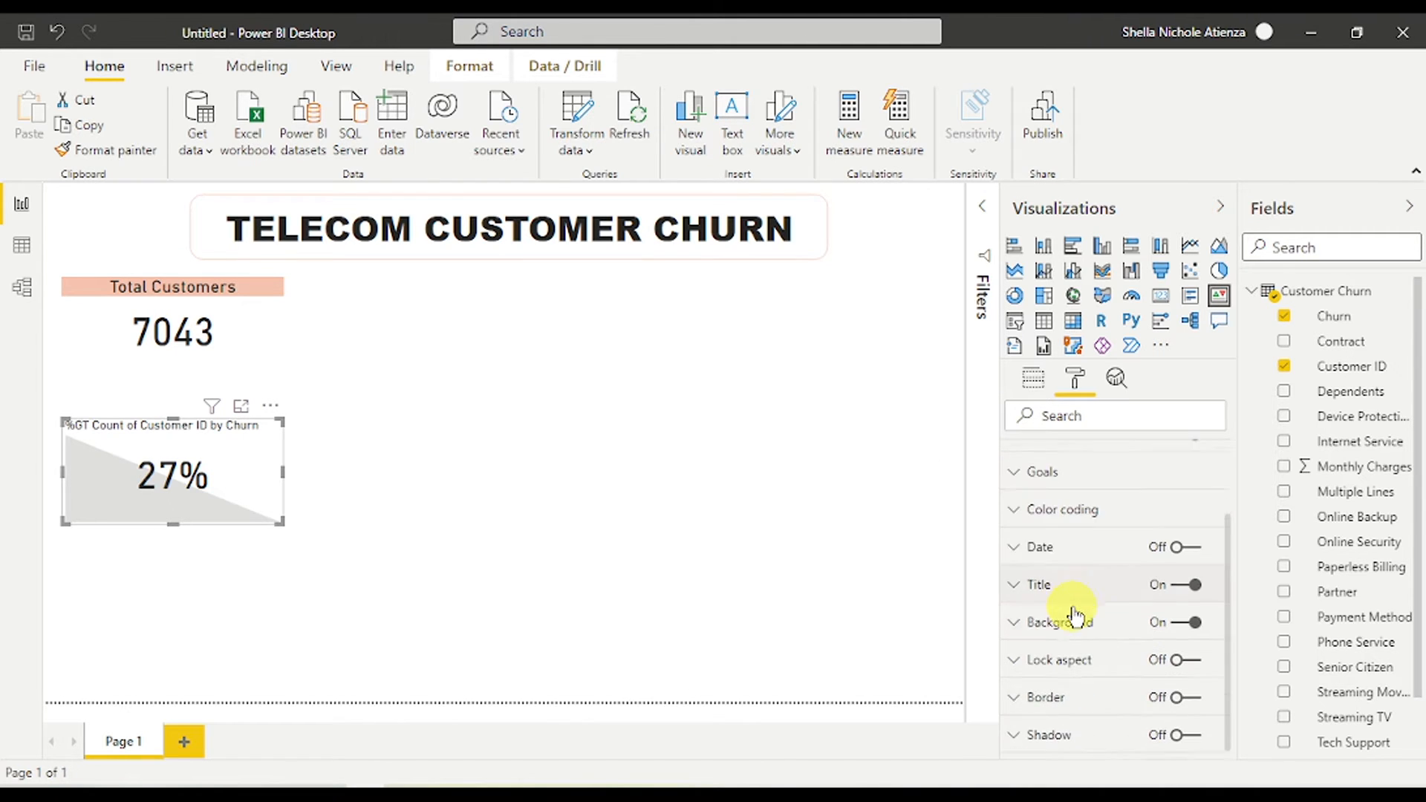
{"action": "left_click", "coordinate": [1185, 542]}
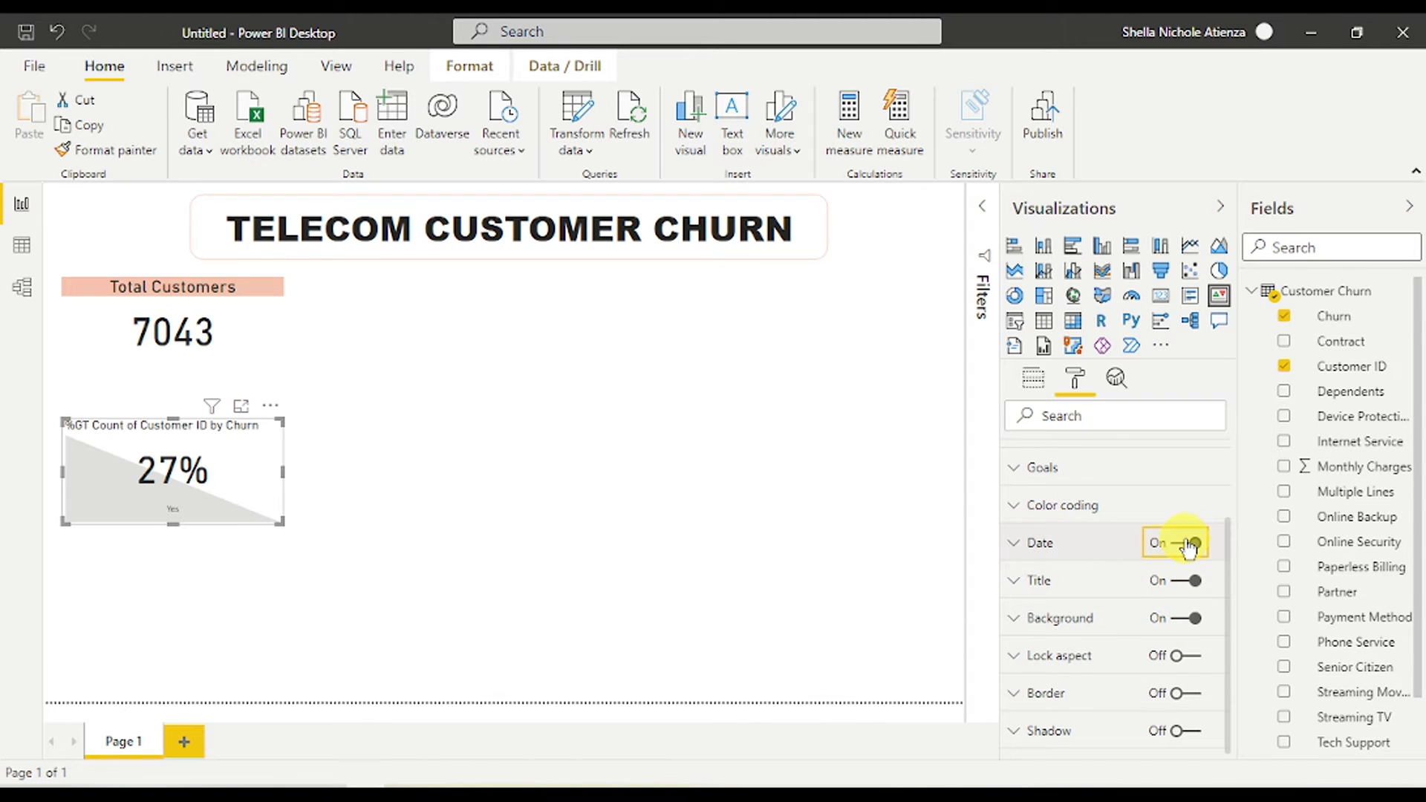
{"action": "scroll", "coordinate": [1054, 503], "scroll_direction": "up", "scroll_amount": 2}
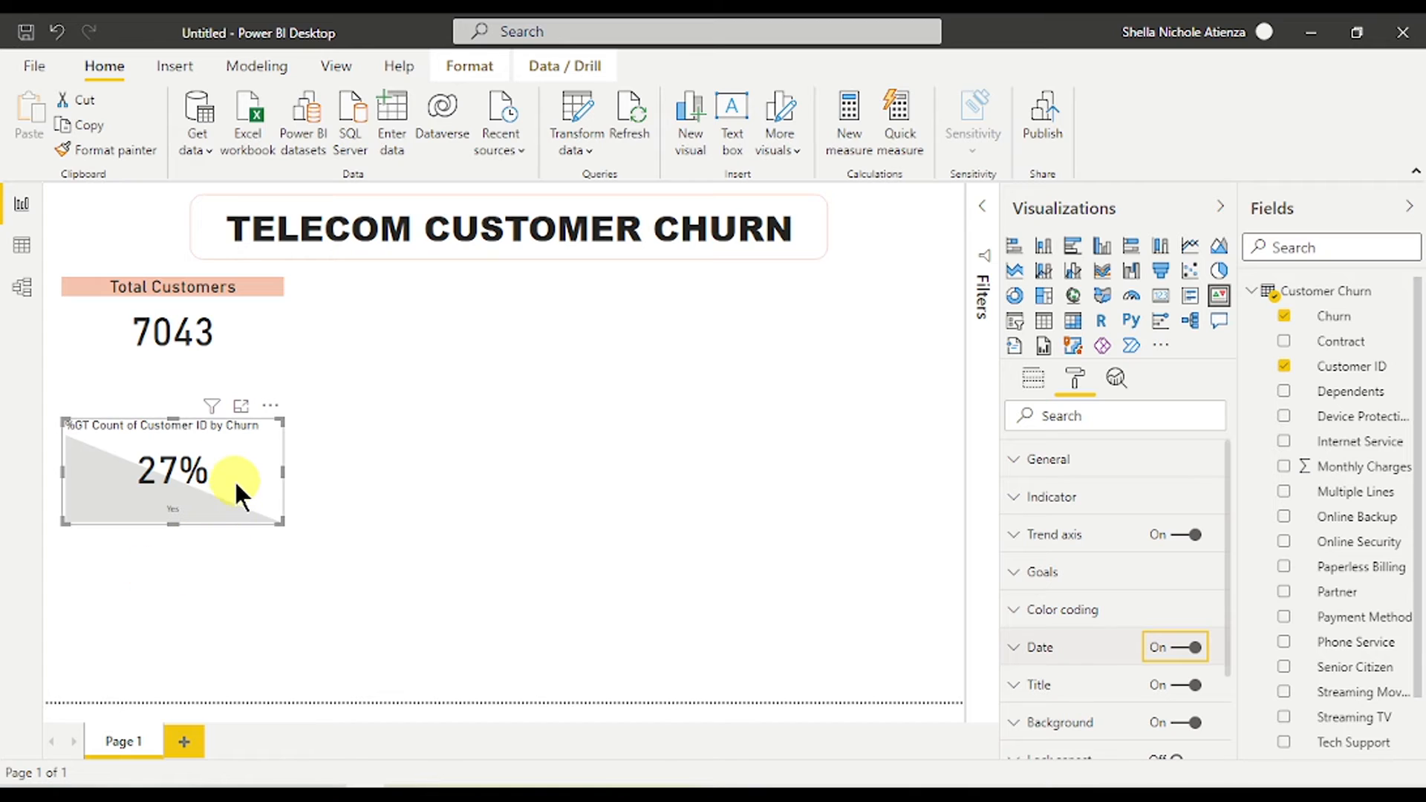
{"action": "scroll", "coordinate": [1095, 605], "scroll_direction": "down", "scroll_amount": 1}
{"action": "scroll", "coordinate": [1097, 628], "scroll_direction": "down", "scroll_amount": 3}
{"action": "scroll", "coordinate": [1092, 630], "scroll_direction": "up", "scroll_amount": 4}
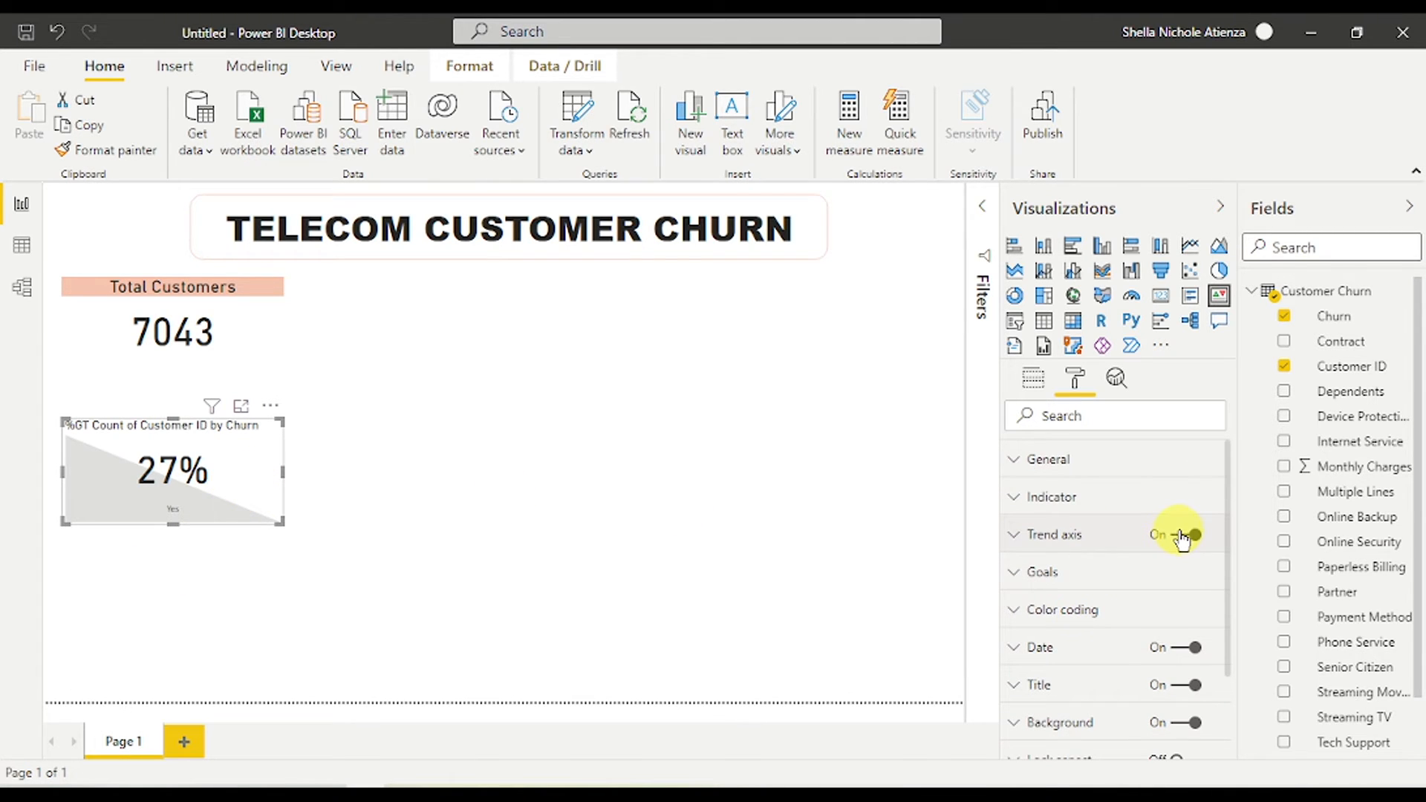
{"action": "left_click", "coordinate": [1182, 536]}
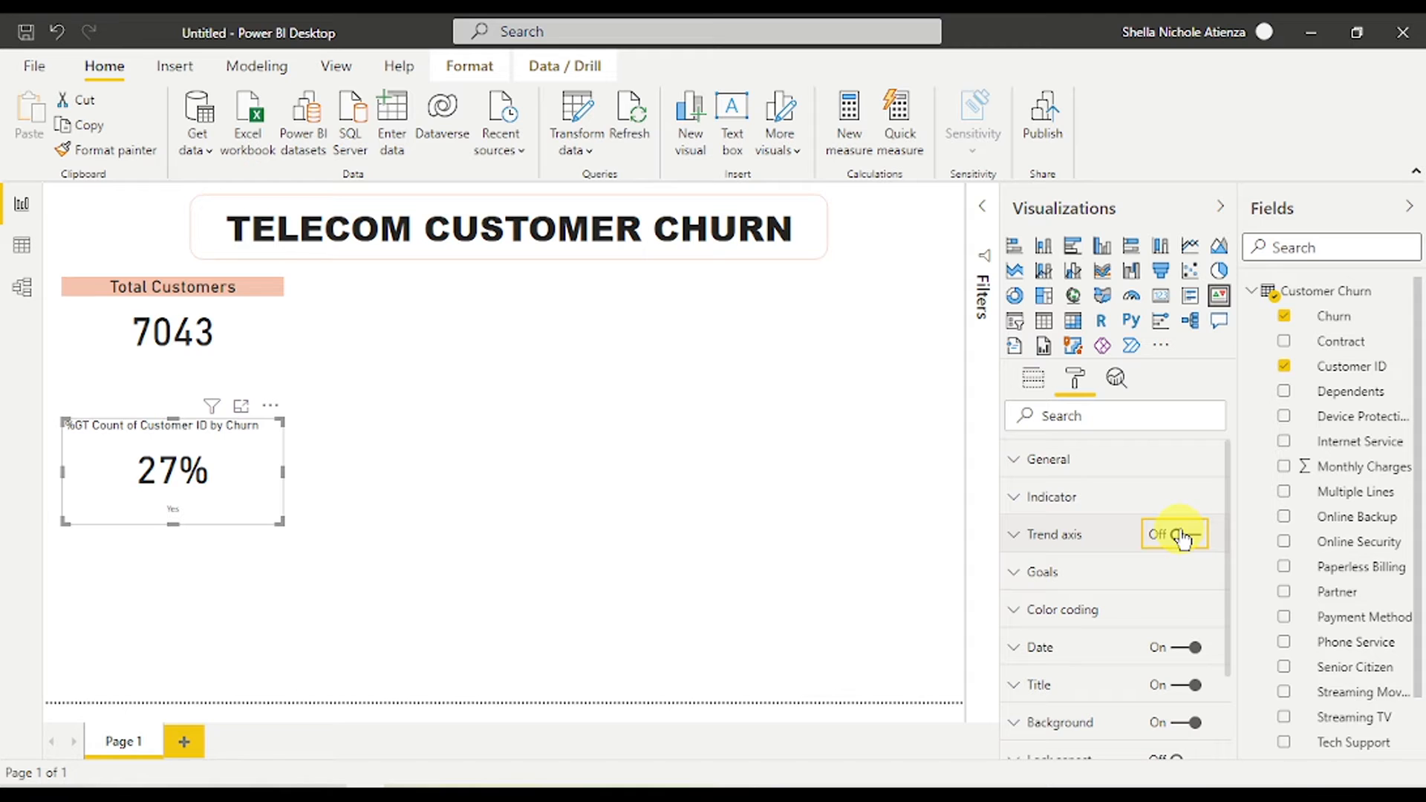
- Raise the Yes label text size to 14 pt and collapse the Date settings
{"action": "scroll", "coordinate": [1072, 589], "scroll_direction": "down", "scroll_amount": 3}
{"action": "left_click", "coordinate": [1066, 534]}
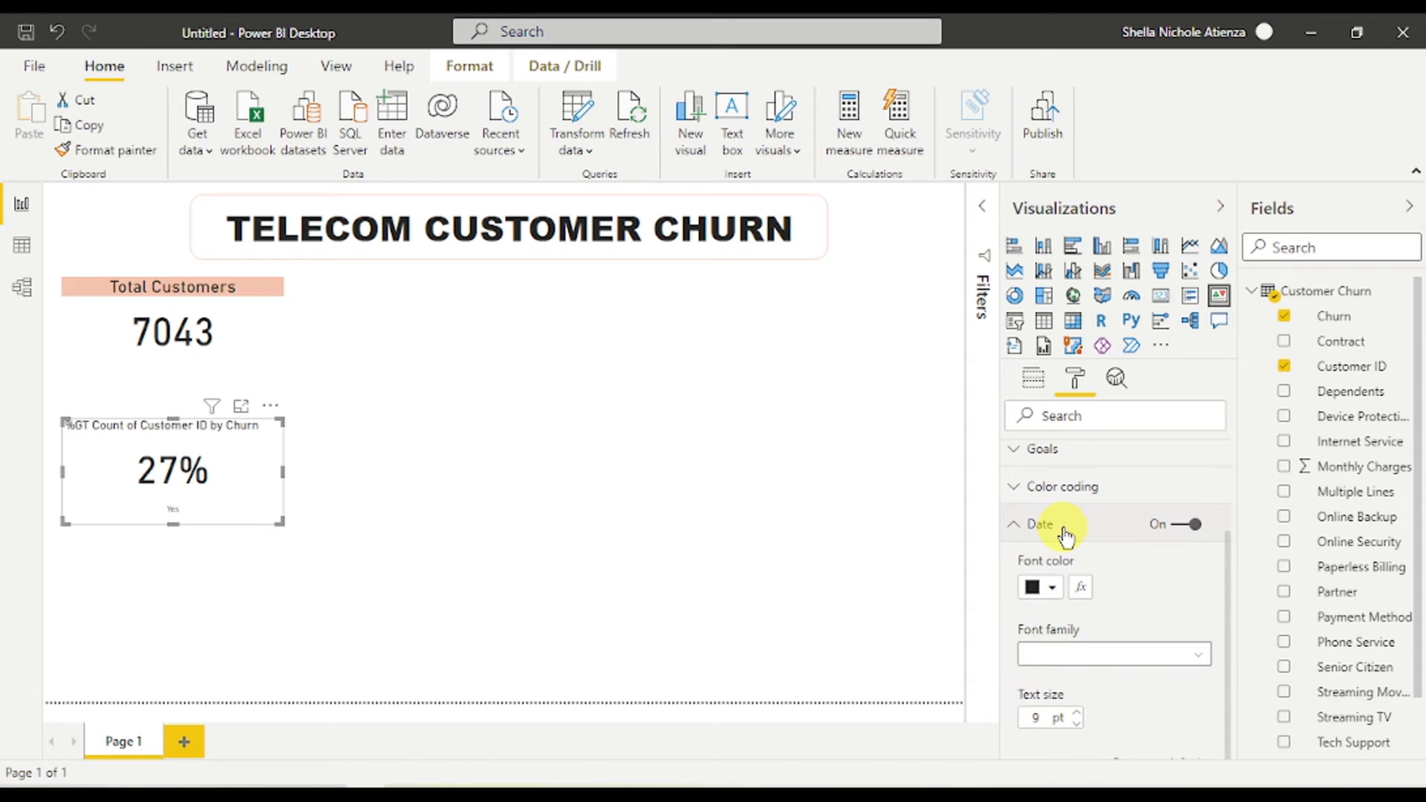
{"action": "scroll", "coordinate": [1099, 668], "scroll_direction": "down", "scroll_amount": 2}
{"action": "left_click", "coordinate": [1078, 606]}
{"action": "left_click", "coordinate": [1078, 606]}
{"action": "left_click", "coordinate": [1077, 606]}
{"action": "left_click", "coordinate": [1077, 606]}
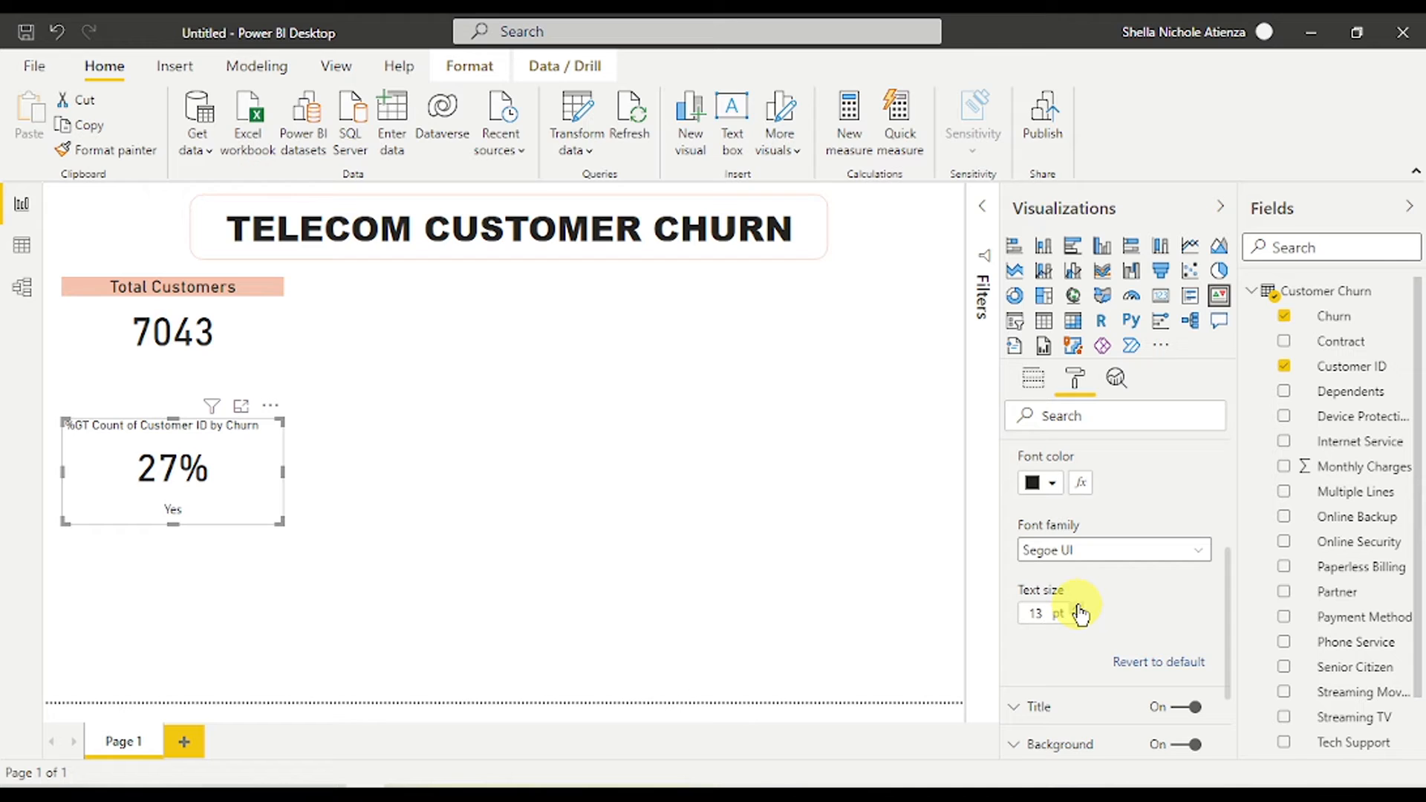
{"action": "left_click", "coordinate": [1077, 606]}
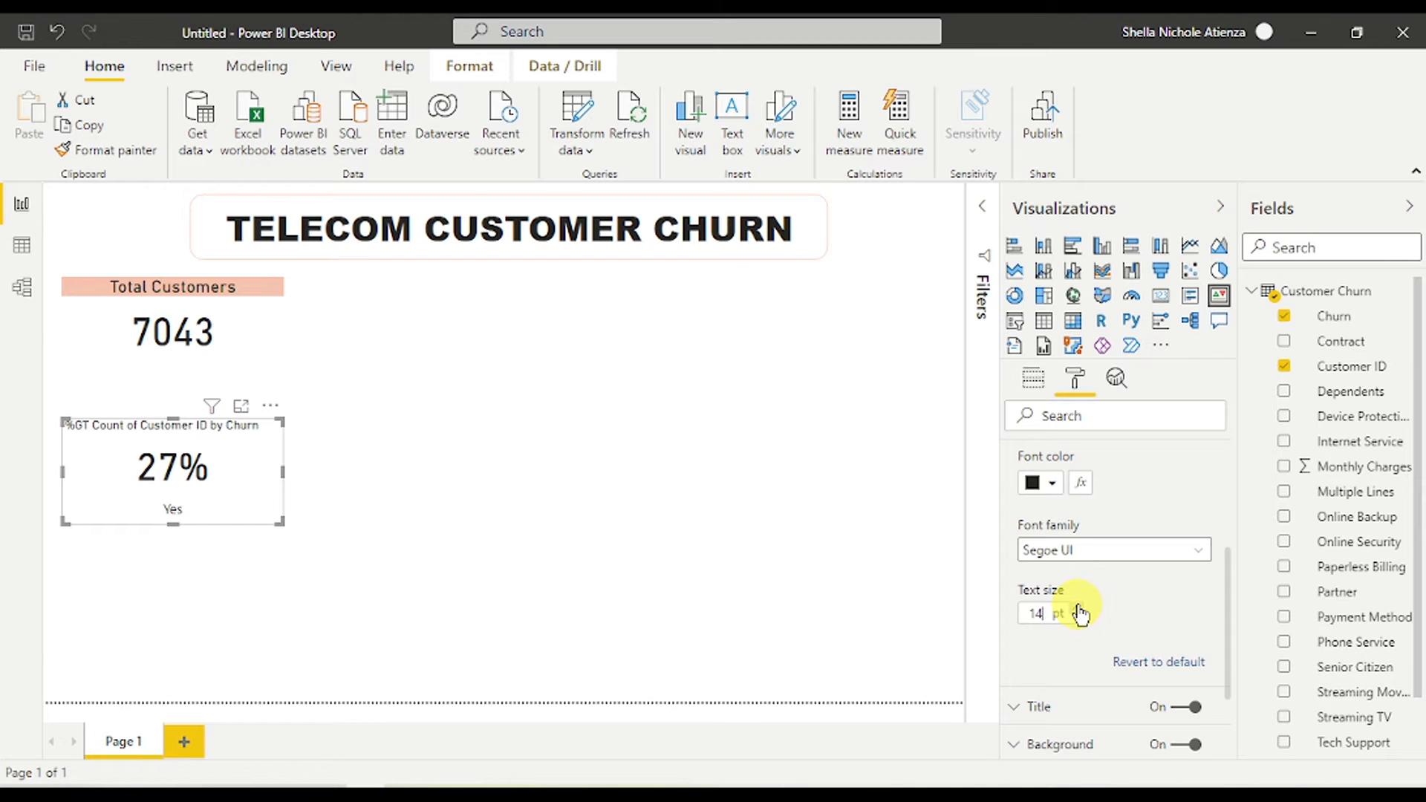
{"action": "left_click", "coordinate": [1078, 606]}
{"action": "scroll", "coordinate": [1079, 605], "scroll_direction": "up", "scroll_amount": 3}
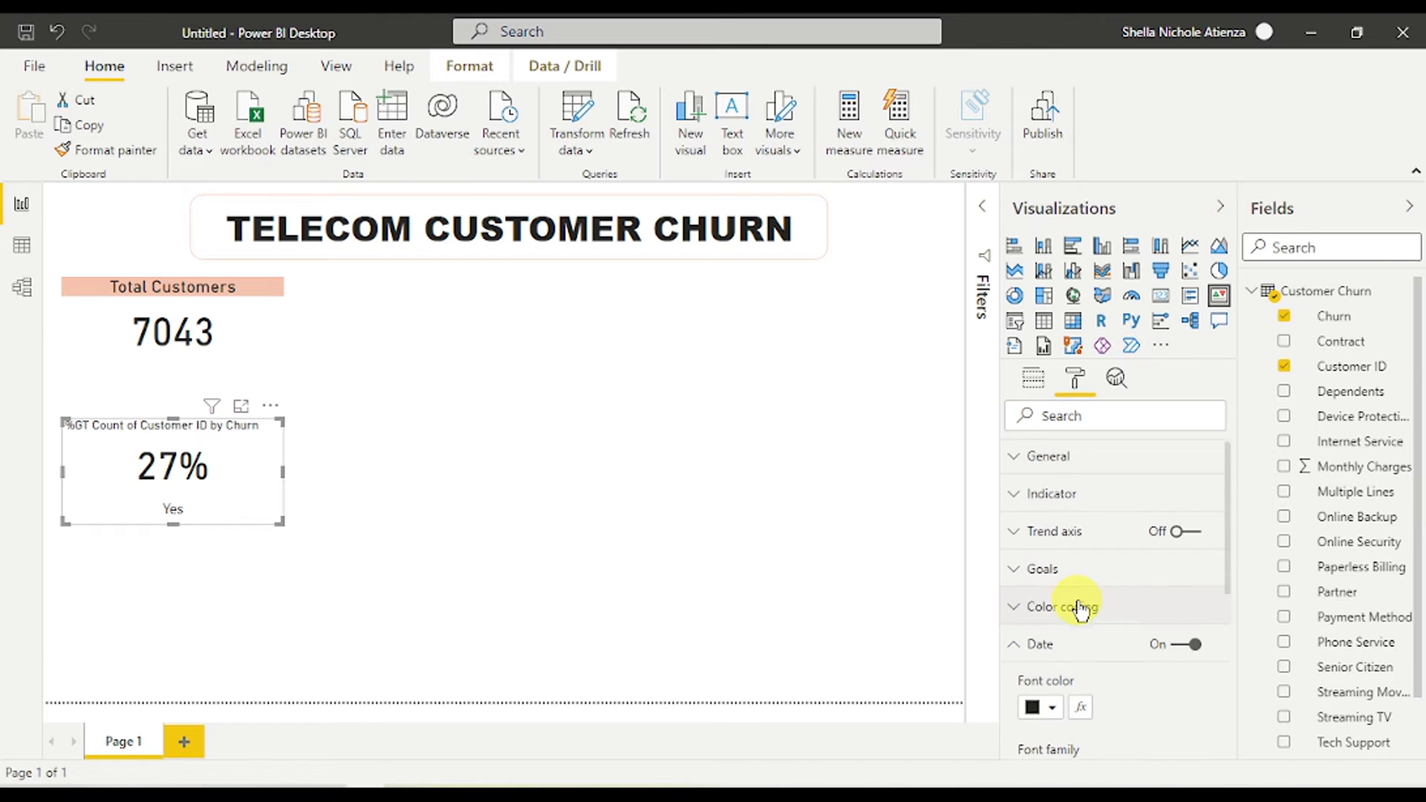
{"action": "left_click", "coordinate": [1035, 646]}
{"action": "scroll", "coordinate": [1086, 646], "scroll_direction": "down", "scroll_amount": 3}
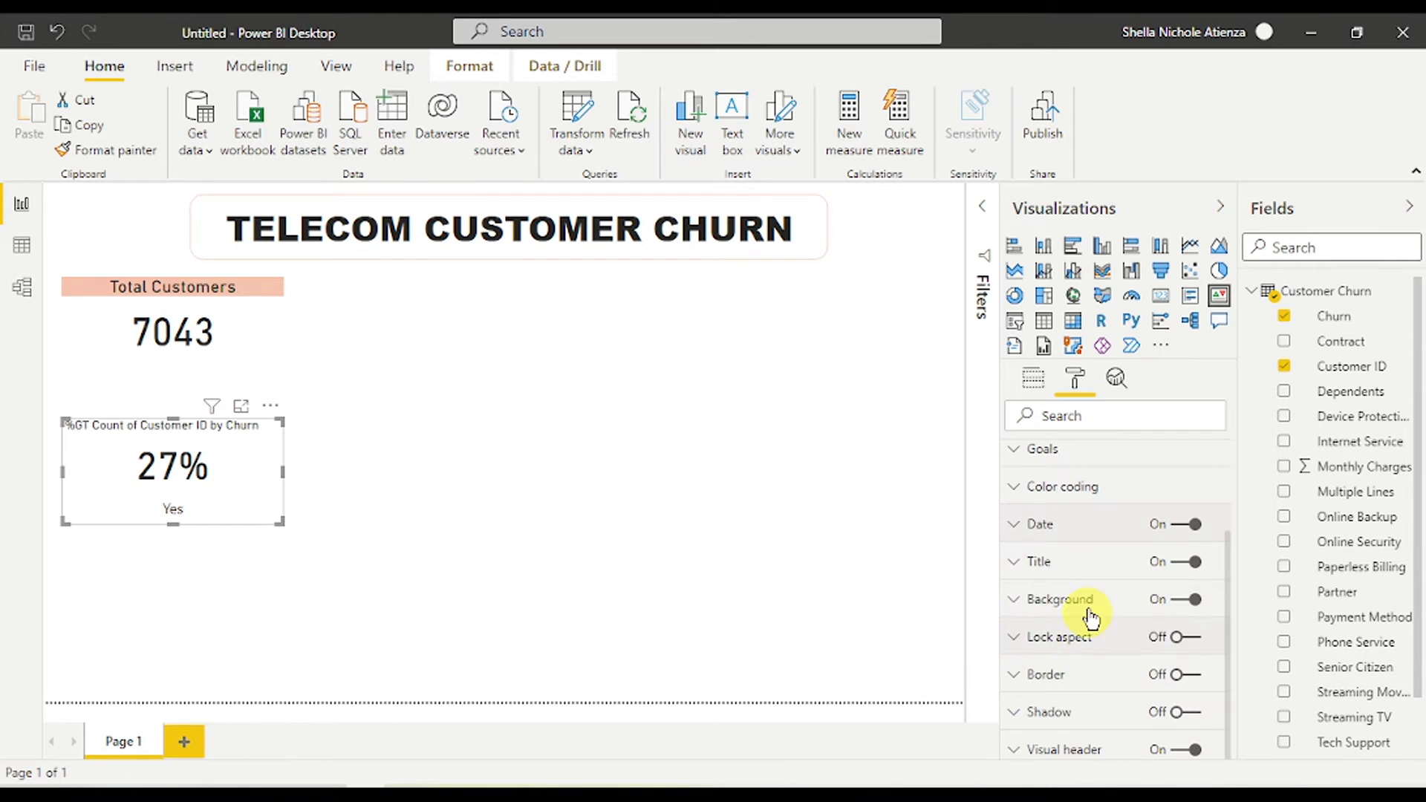
- Retitle the churn KPI 'Overall Churn Rate', then pick up Total Customers' formatting with Format painter
{"action": "left_click", "coordinate": [1069, 562]}
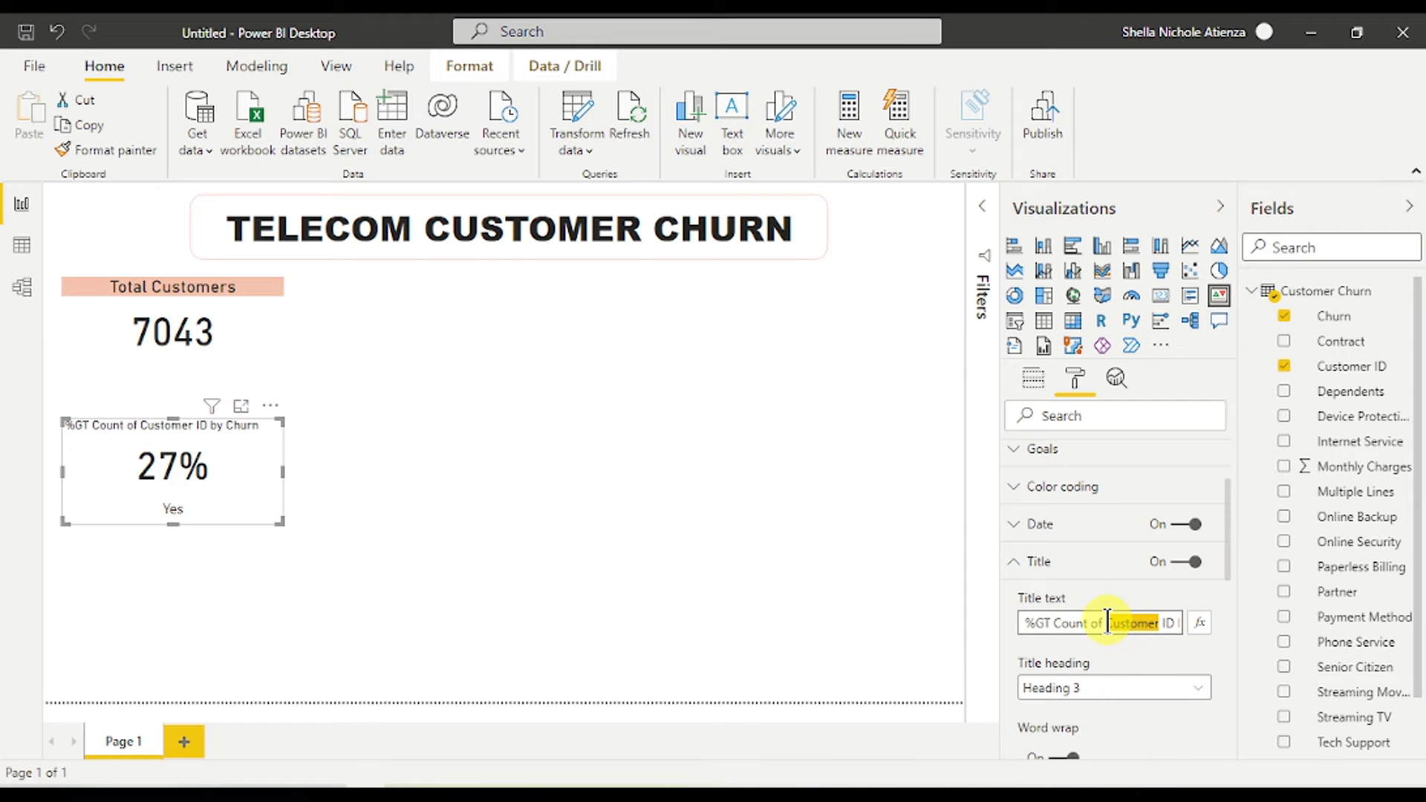
{"action": "left_click_drag", "start_coordinate": [1105, 622], "coordinate": [961, 620]}
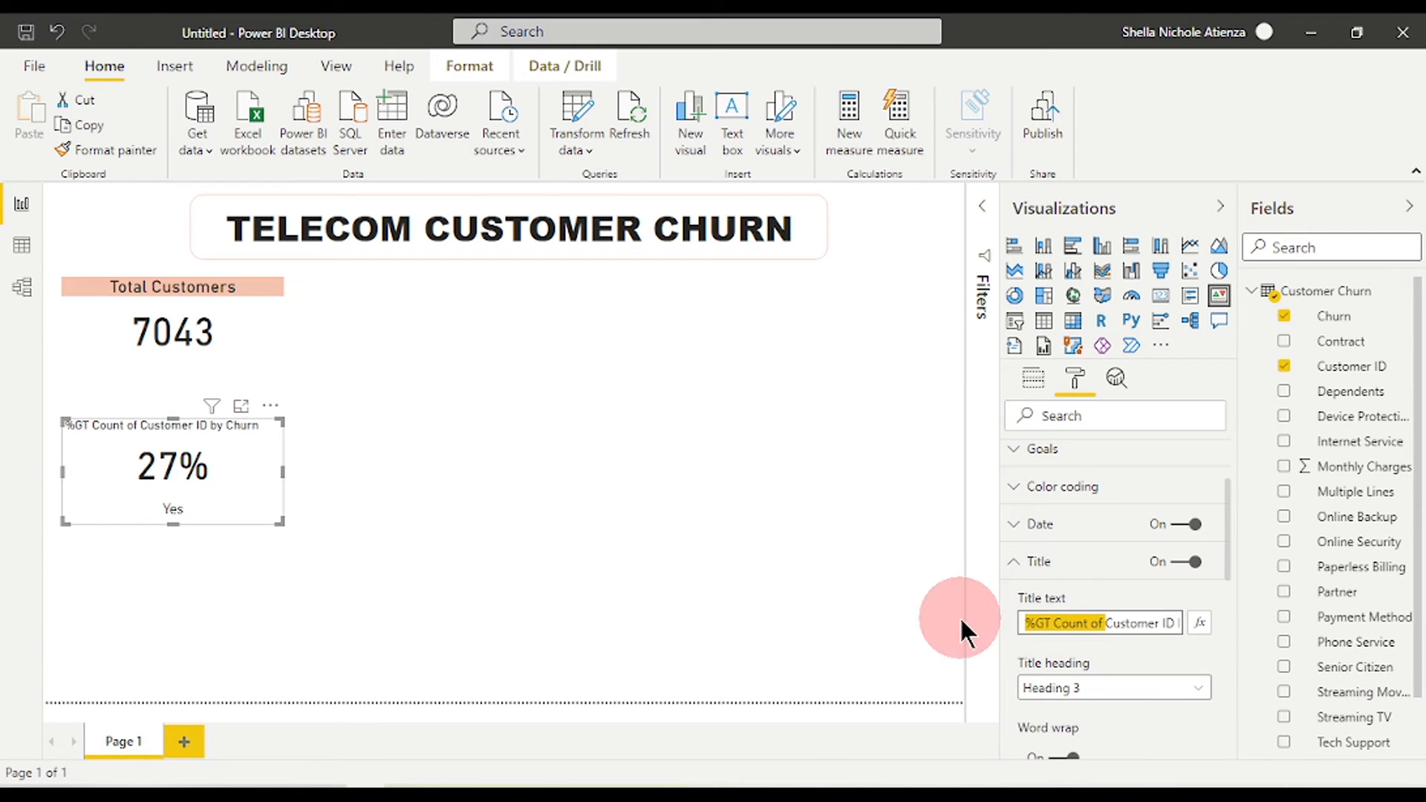
{"action": "key", "text": "Delete"}
{"action": "key", "text": "Delete"}
{"action": "key", "text": "Delete"}
{"action": "key", "text": "Delete"}
{"action": "key", "text": "Delete"}
{"action": "key", "text": "Delete"}
{"action": "key", "text": "Delete"}
{"action": "key", "text": "Delete"}
{"action": "key", "text": "Delete"}
{"action": "key", "text": "Delete"}
{"action": "key", "text": "Delete"}
{"action": "key", "text": "Delete"}
{"action": "key", "text": "Delete"}
{"action": "key", "text": "Delete"}
{"action": "key", "text": "Delete"}
{"action": "key", "text": "Delete"}
{"action": "key", "text": "Delete"}
{"action": "key", "text": "Delete"}
{"action": "key", "text": "Delete"}
{"action": "key", "text": "Delete"}
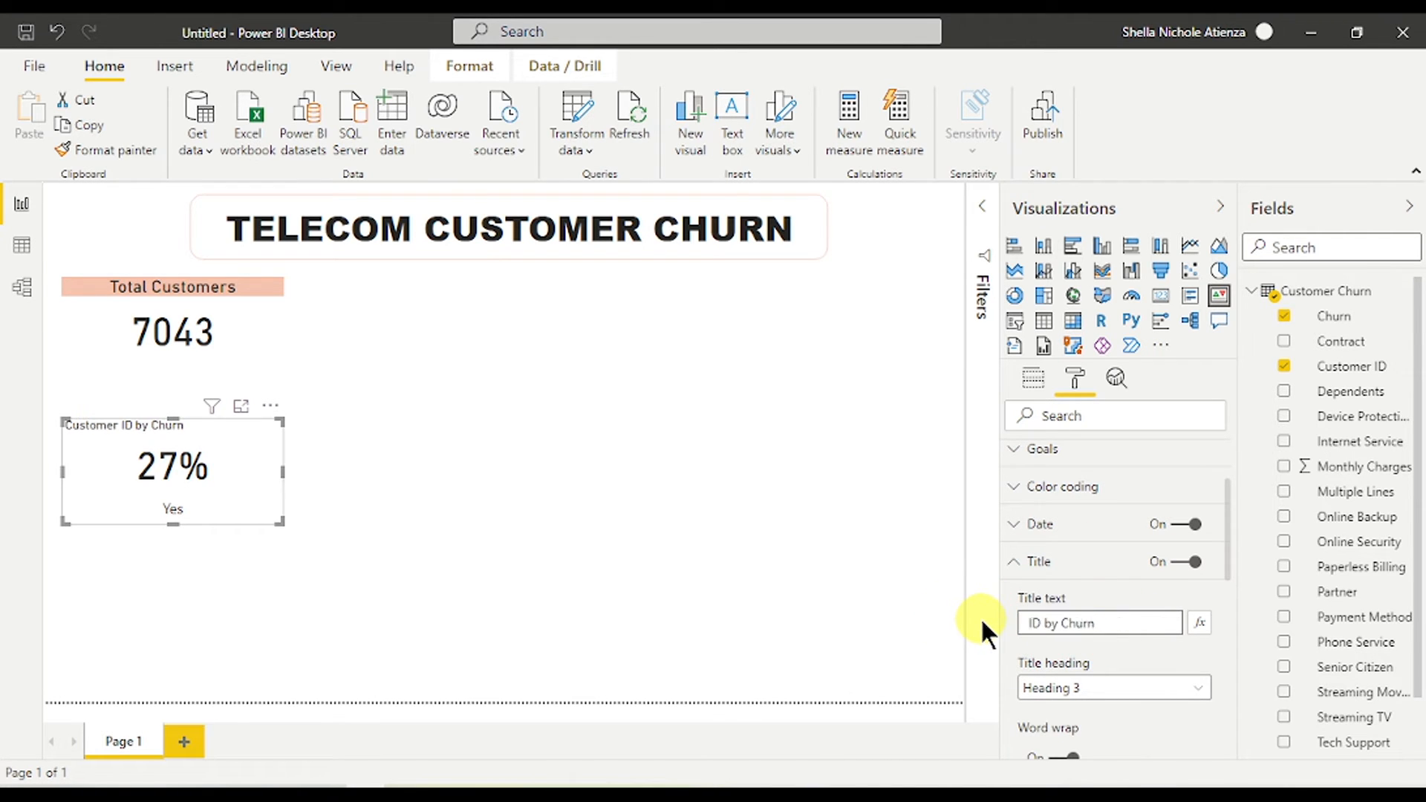
{"action": "type", "text": "O"}
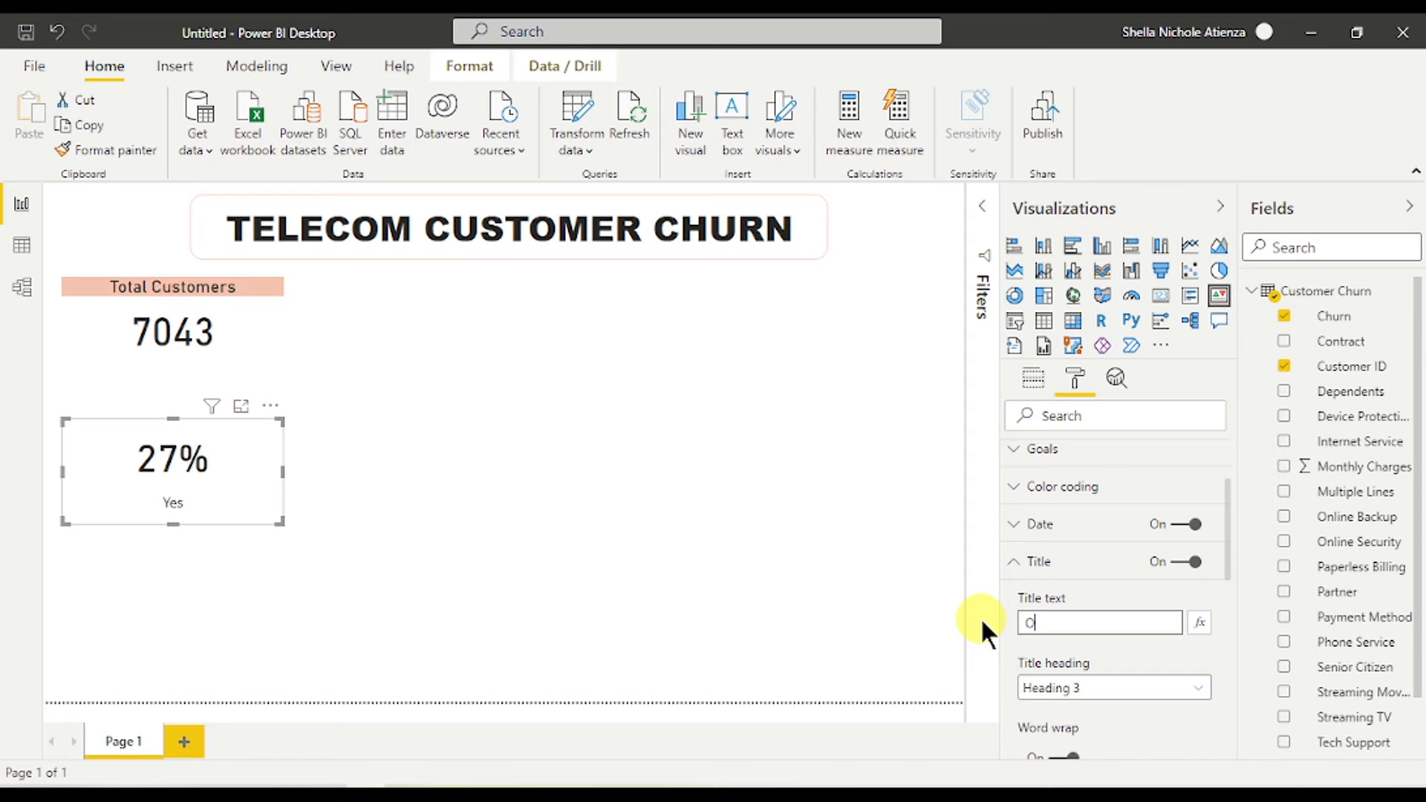
{"action": "type", "text": "vera"}
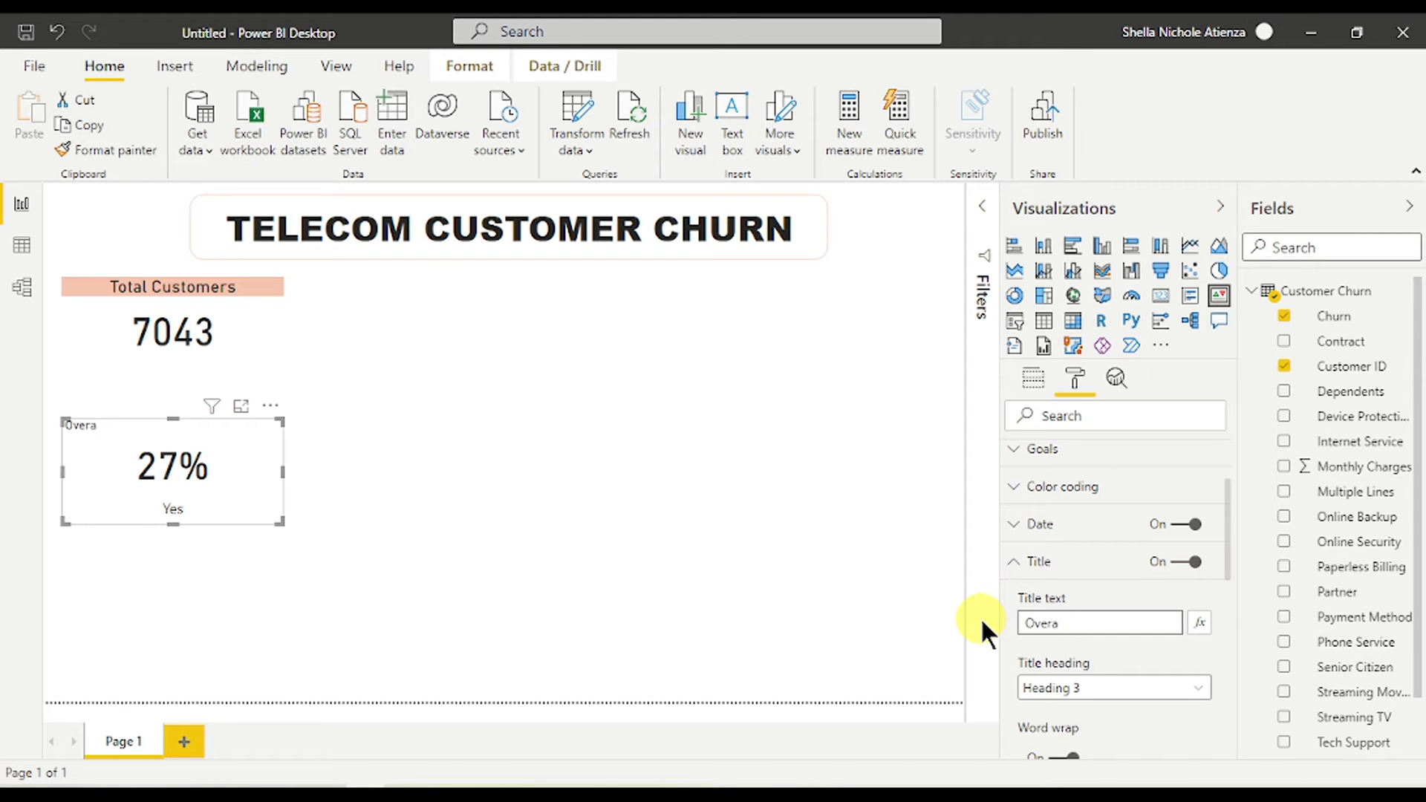
{"action": "type", "text": "ll Churn"}
{"action": "type", "text": " Ra"}
{"action": "type", "text": "te"}
{"action": "left_click", "coordinate": [275, 330]}
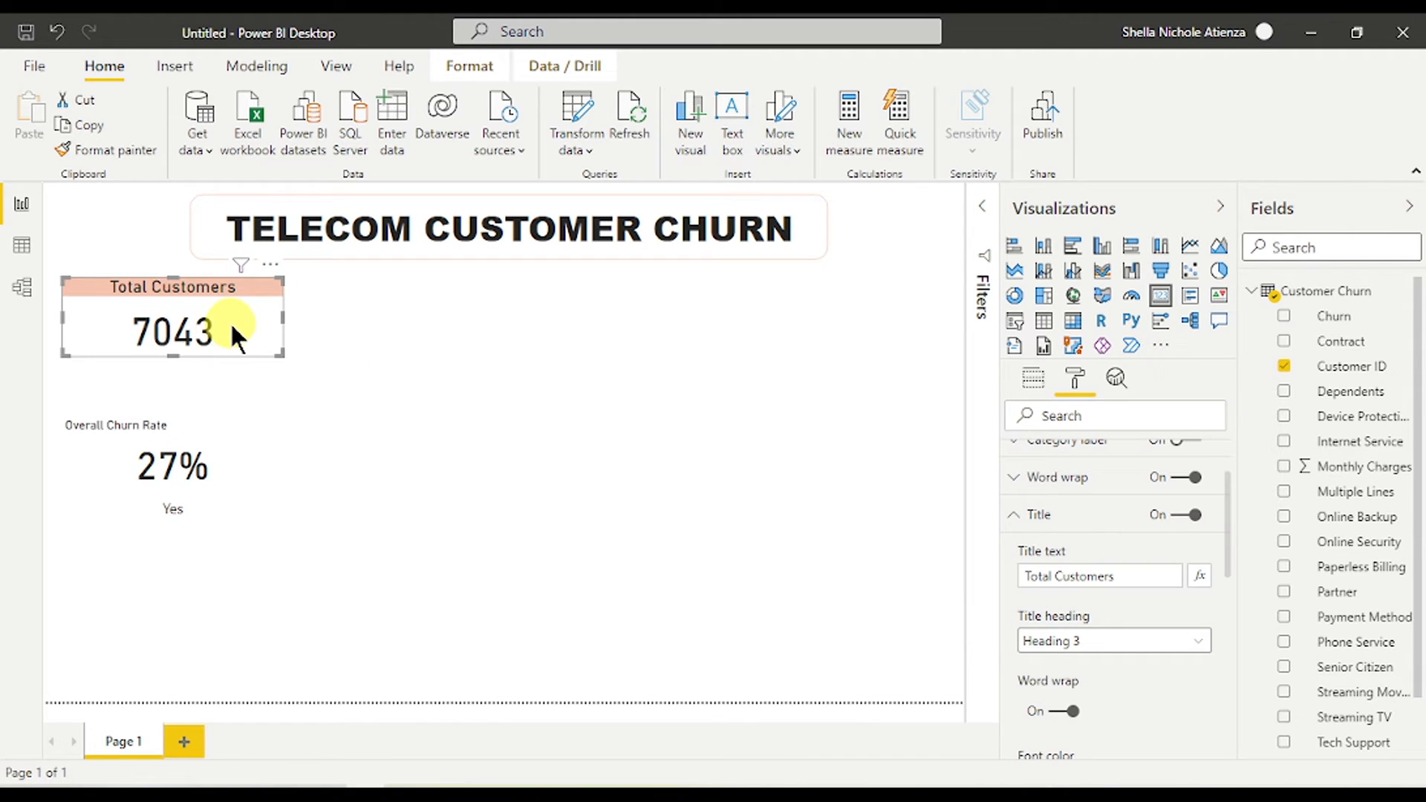
{"action": "left_click", "coordinate": [109, 151]}
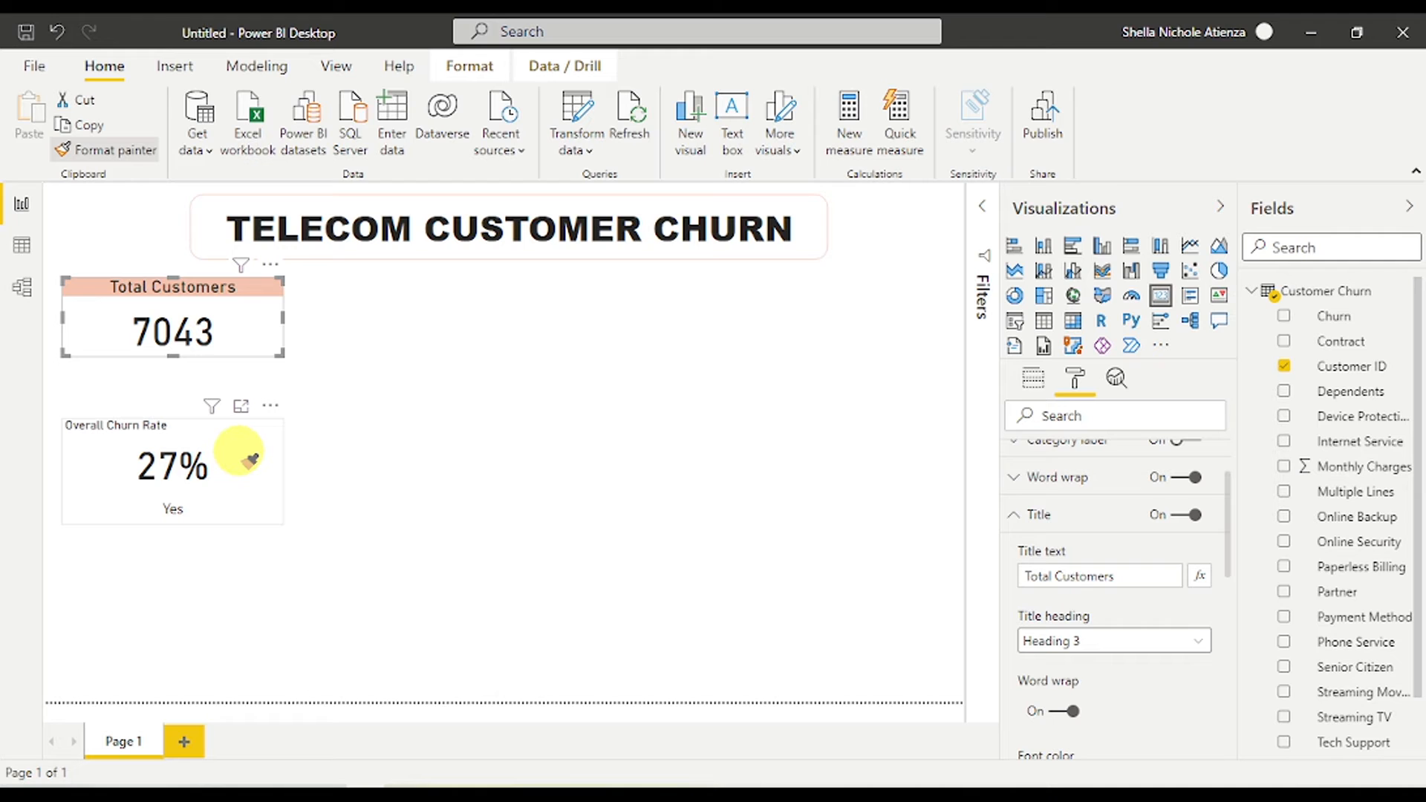
- Paint the Total Customers title style onto the Overall Churn Rate card and drag it beside Total Customers
{"action": "left_click", "coordinate": [241, 453]}
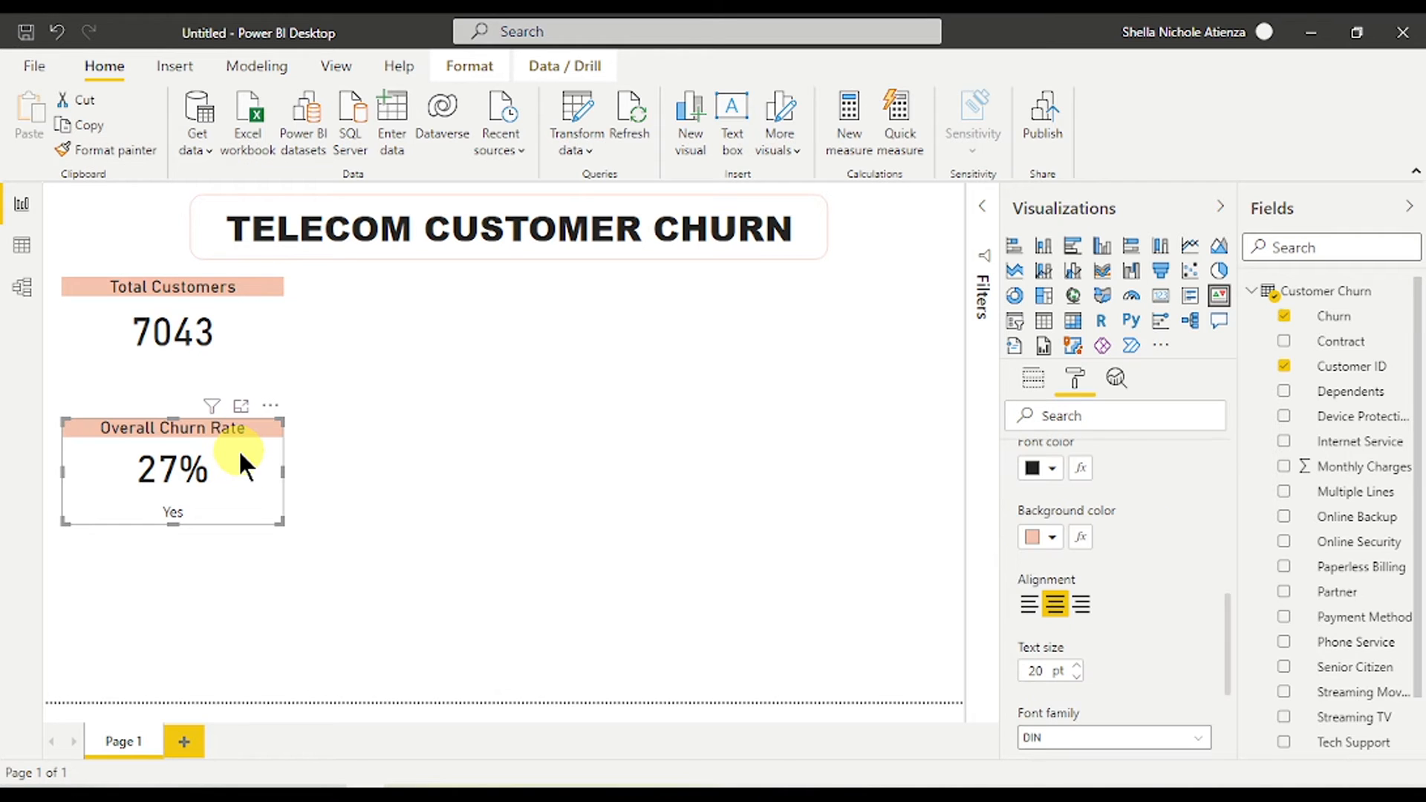
{"action": "left_click_drag", "start_coordinate": [252, 426], "coordinate": [484, 299]}
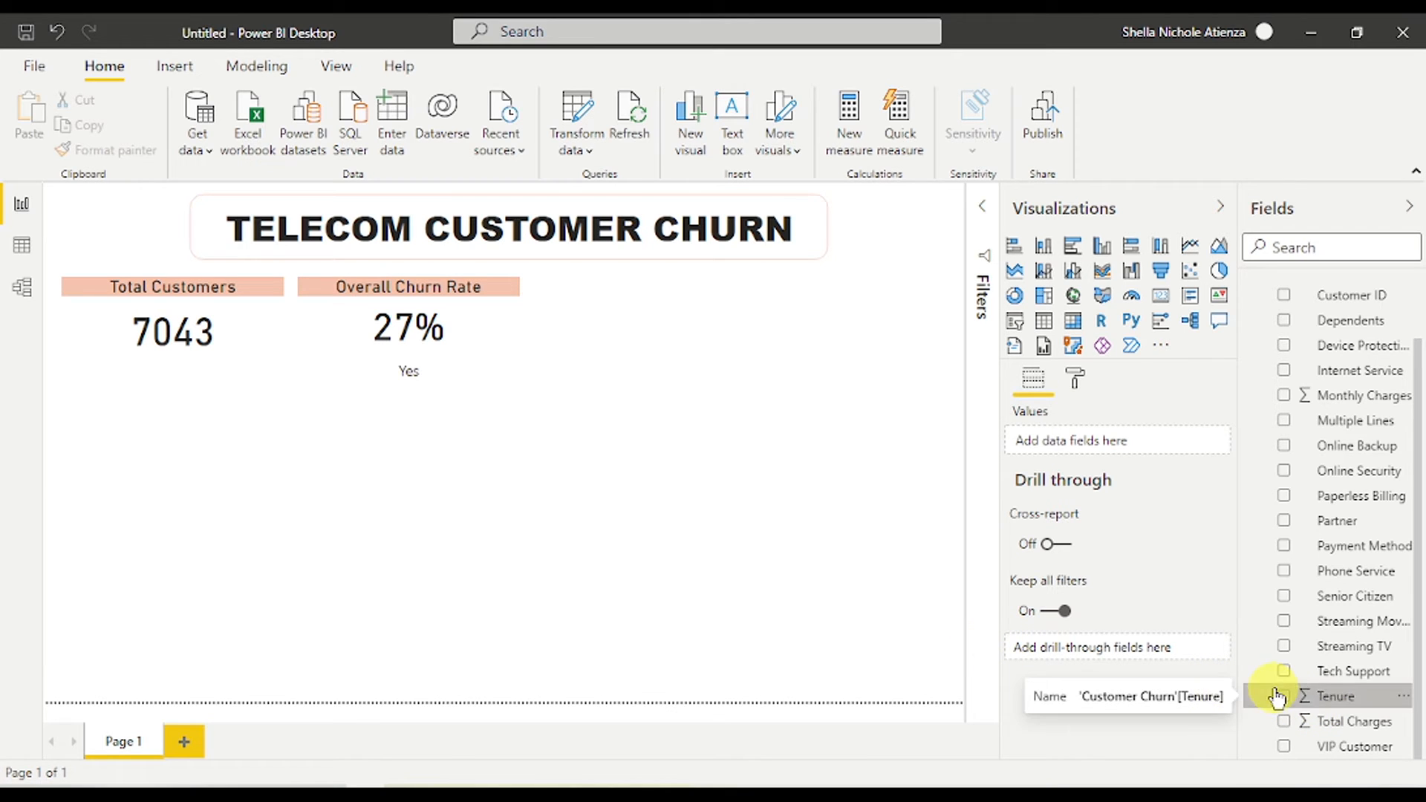
- Build an enlarged line chart of Count of Customer ID by Tenure, with Churn as the legend
{"action": "left_click_drag", "start_coordinate": [1333, 696], "coordinate": [317, 507]}
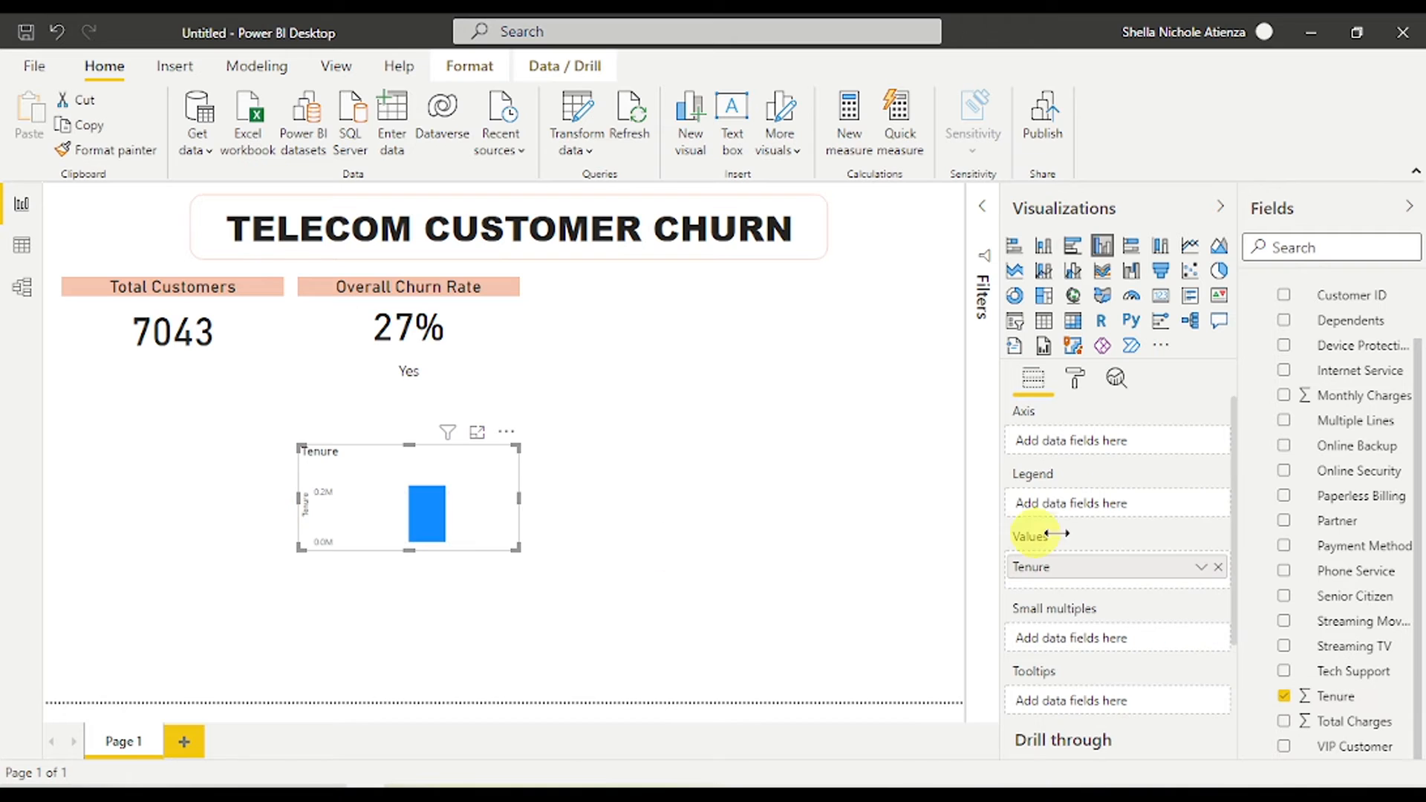
{"action": "scroll", "coordinate": [1308, 520], "scroll_direction": "up", "scroll_amount": 1}
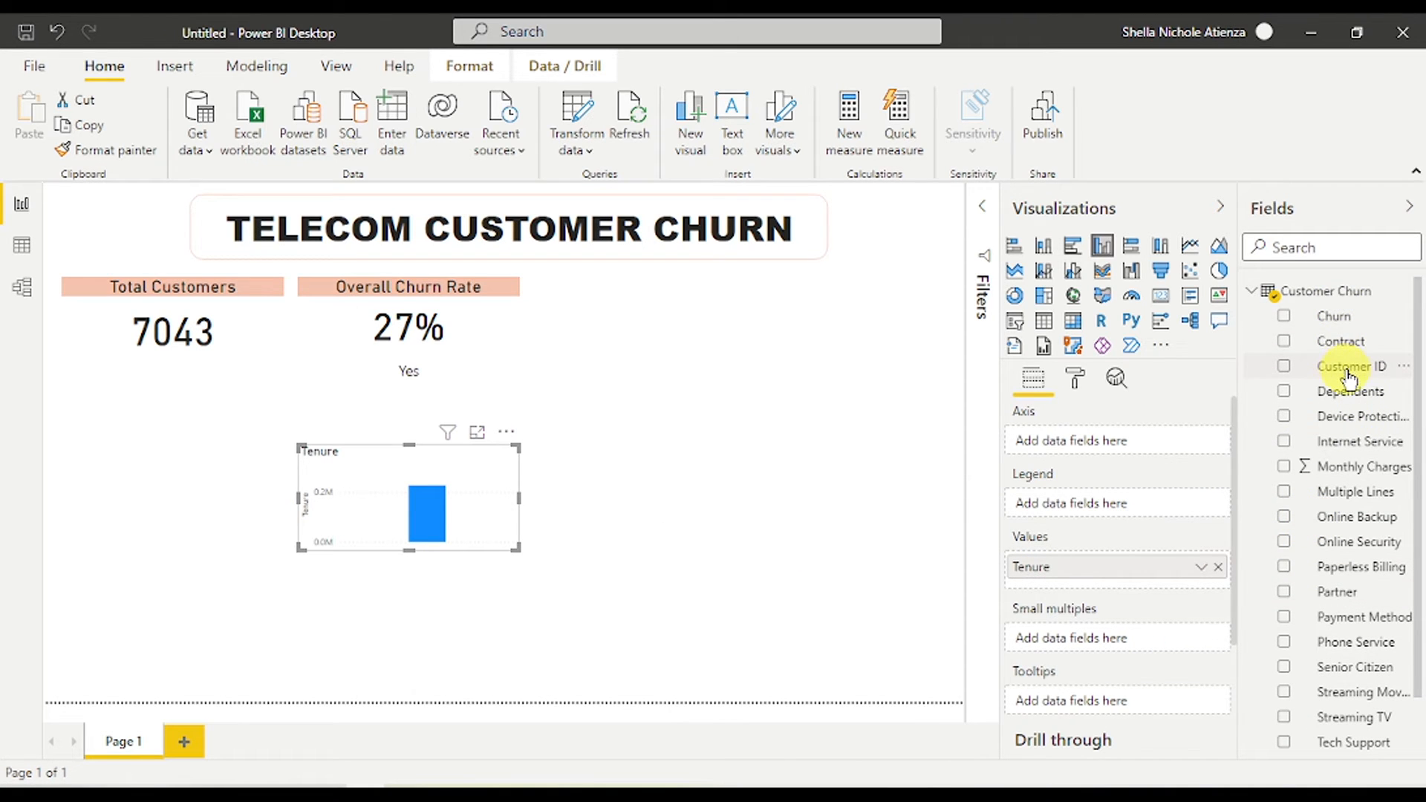
{"action": "left_click_drag", "start_coordinate": [1347, 375], "coordinate": [1168, 446]}
{"action": "left_click_drag", "start_coordinate": [1367, 315], "coordinate": [1142, 518]}
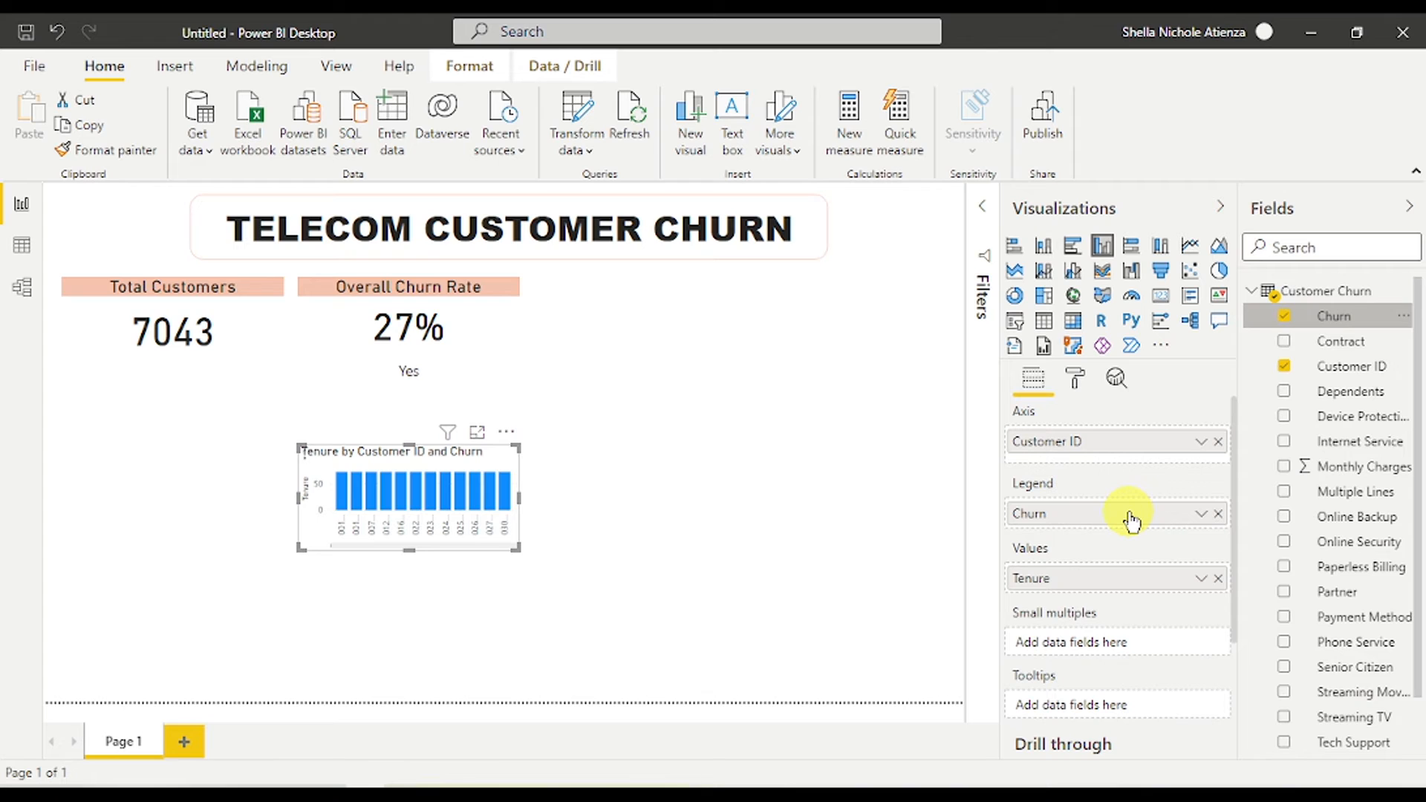
{"action": "left_click_drag", "start_coordinate": [517, 548], "coordinate": [690, 647]}
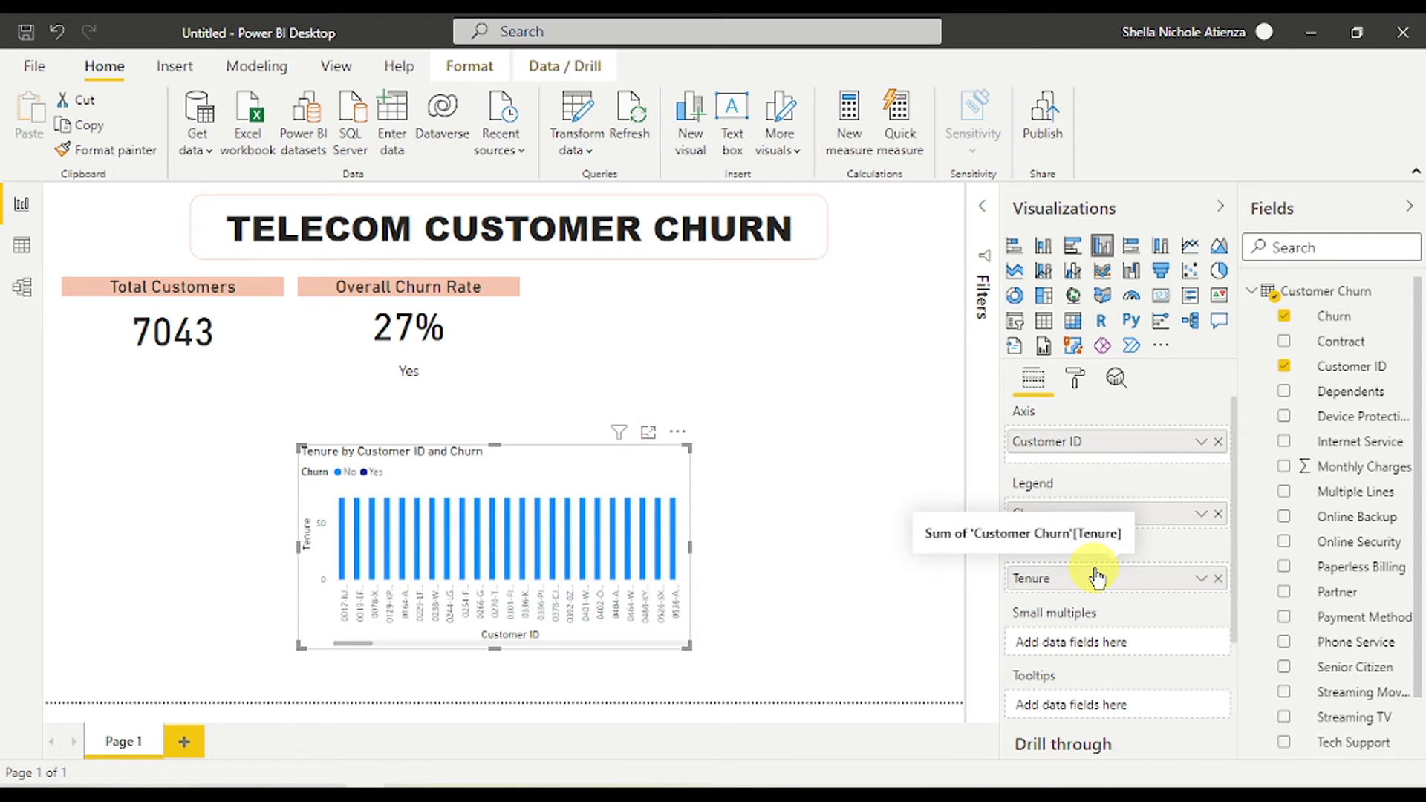
{"action": "left_click", "coordinate": [1129, 442]}
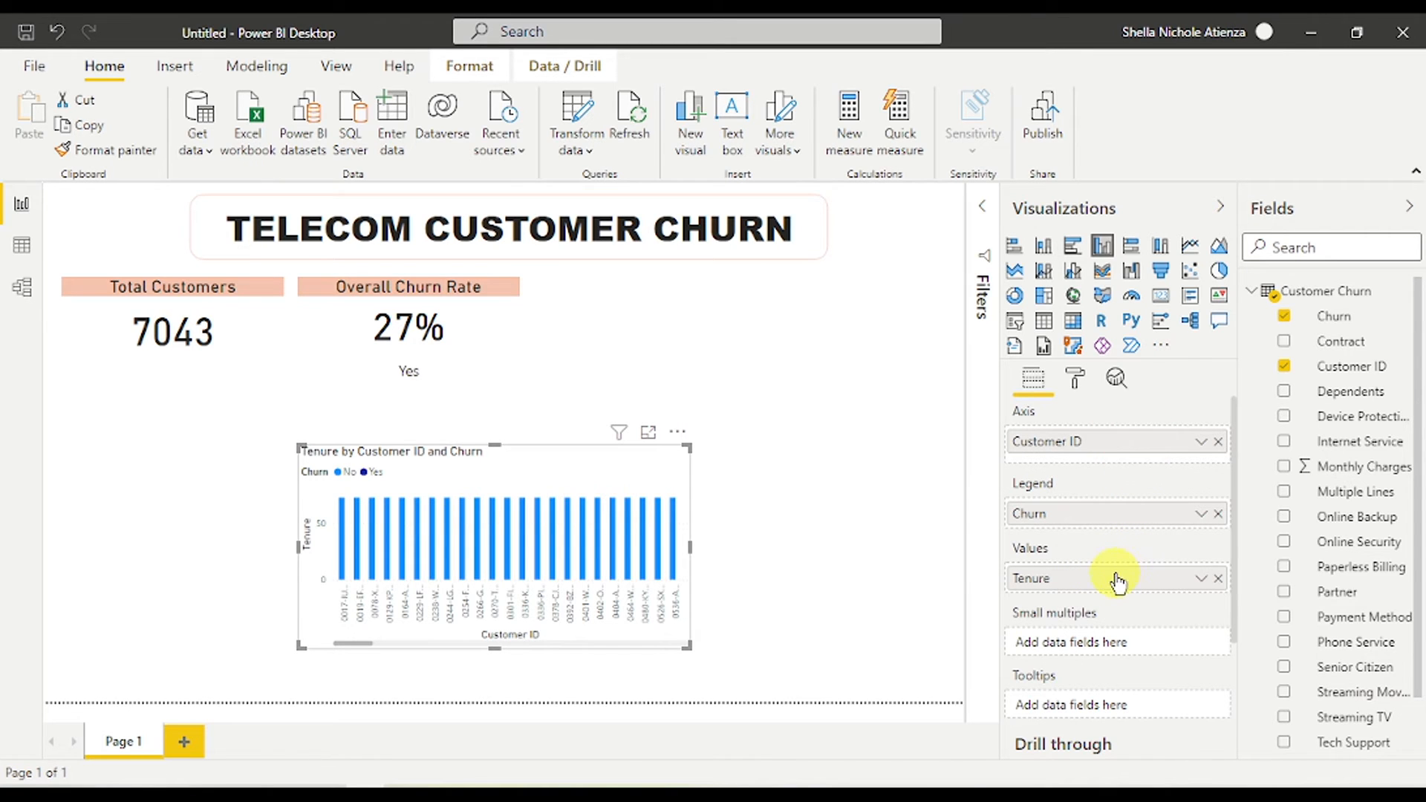
{"action": "left_click", "coordinate": [1218, 578]}
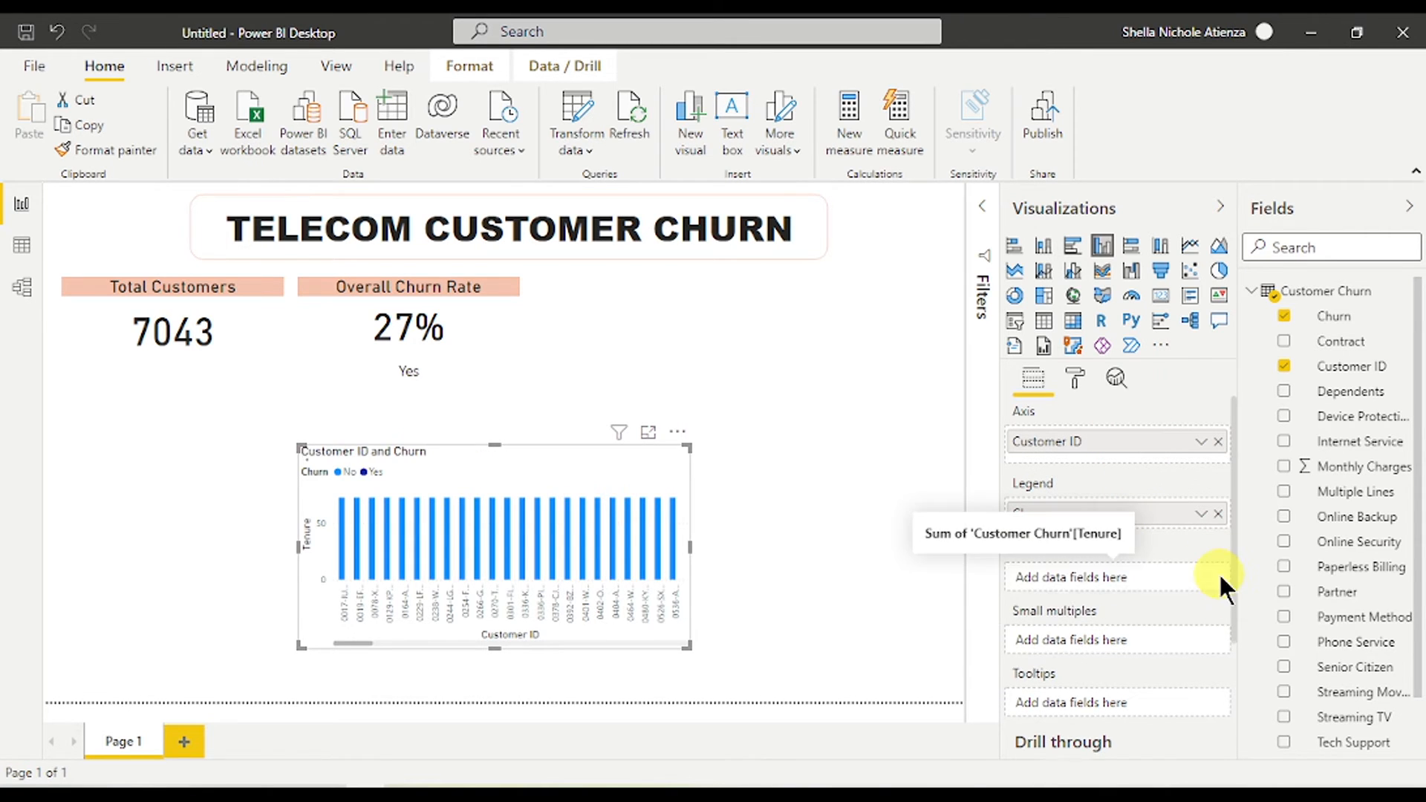
{"action": "left_click_drag", "start_coordinate": [1114, 446], "coordinate": [1114, 576]}
{"action": "scroll", "coordinate": [1305, 626], "scroll_direction": "down", "scroll_amount": 2}
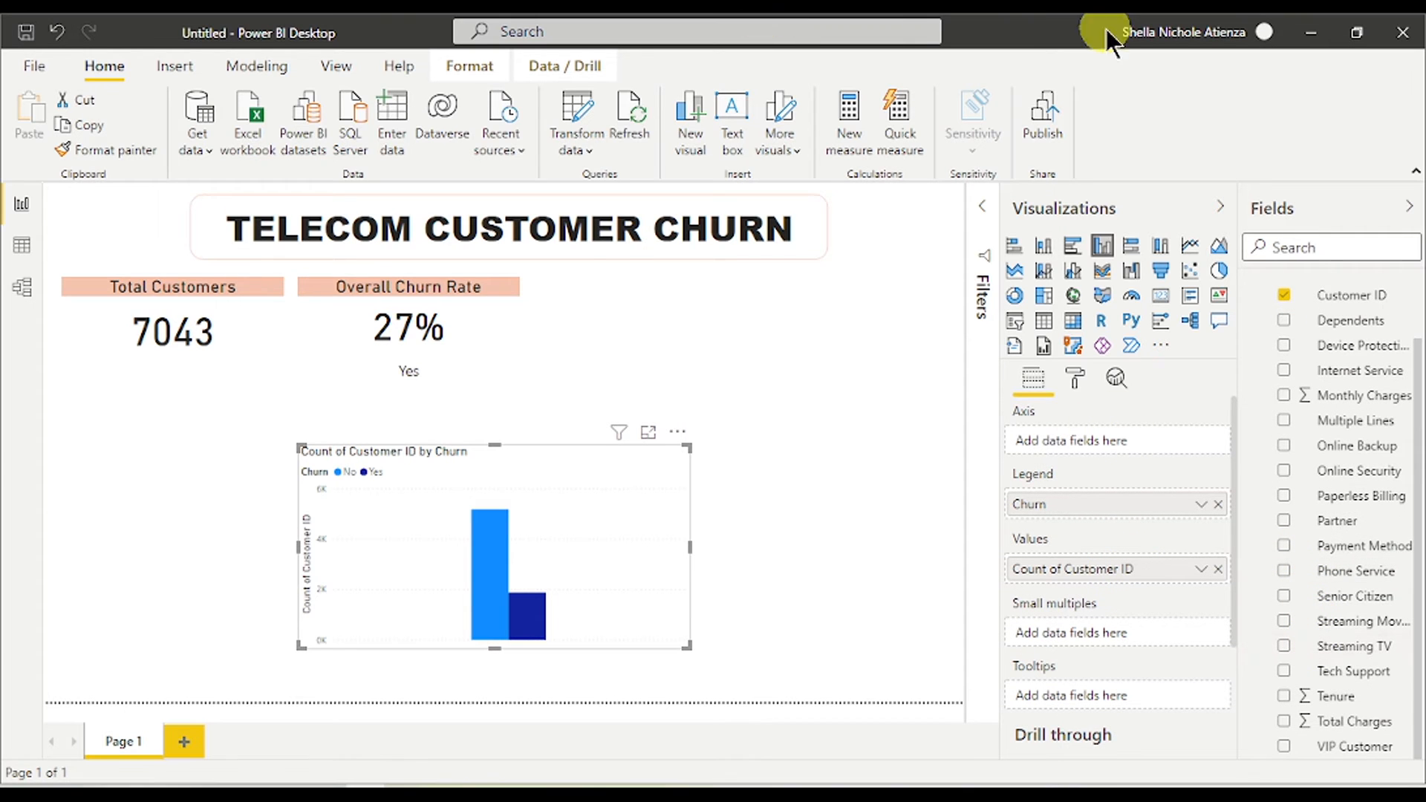
{"action": "left_click_drag", "start_coordinate": [1335, 695], "coordinate": [1114, 453]}
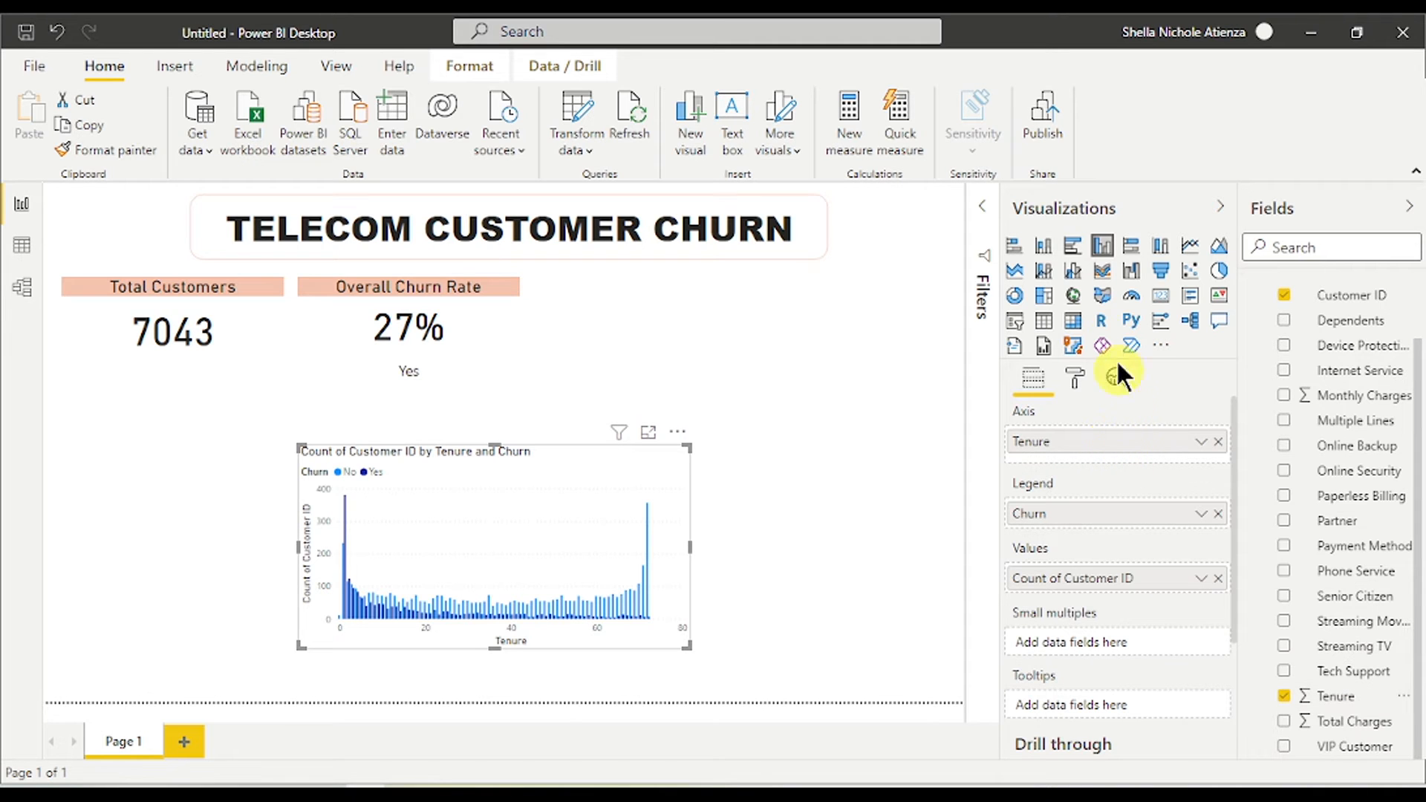
{"action": "left_click", "coordinate": [1190, 246]}
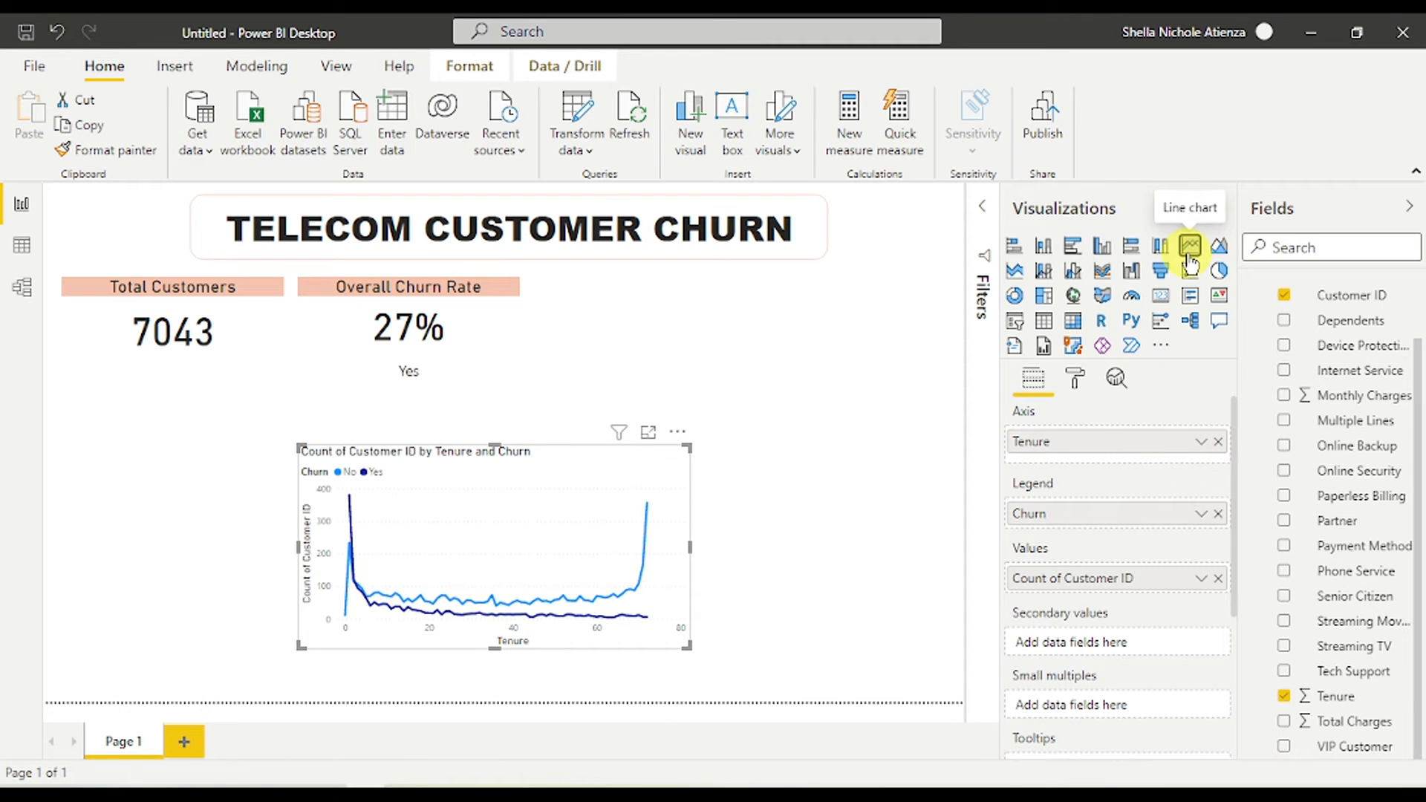
- Copy the Total Customers card's salmon title style to the line chart and place it under the cards
{"action": "left_click", "coordinate": [224, 318]}
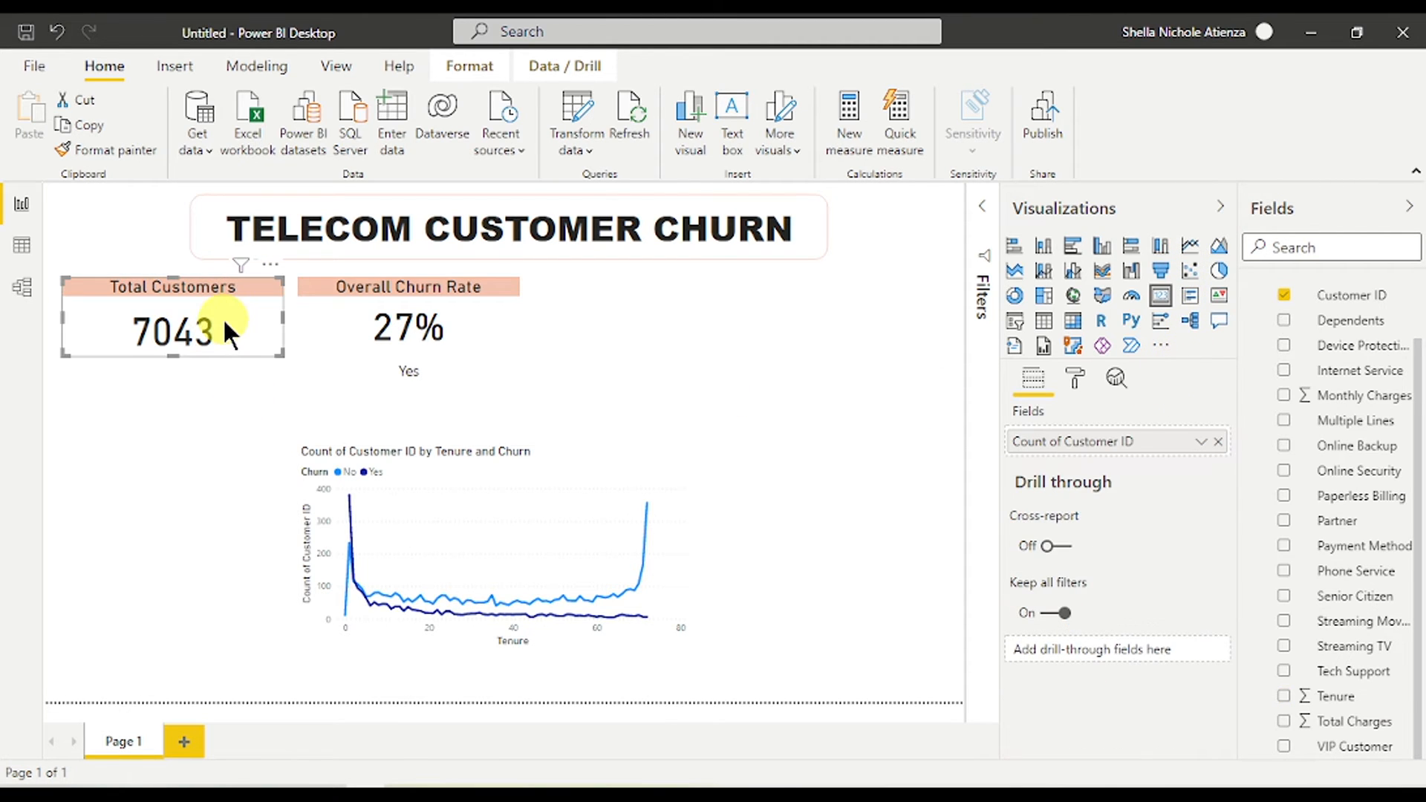
{"action": "left_click", "coordinate": [111, 150]}
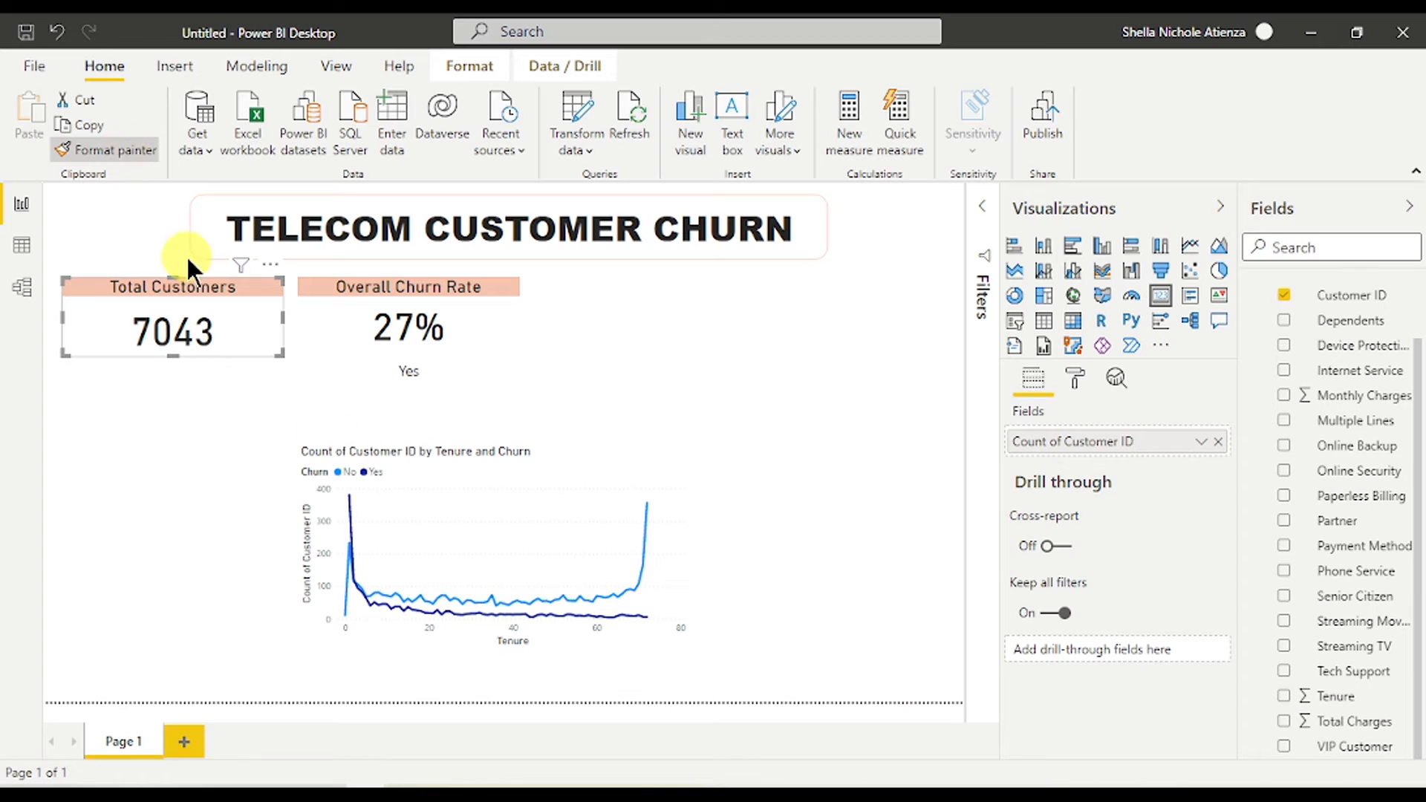
{"action": "left_click", "coordinate": [450, 554]}
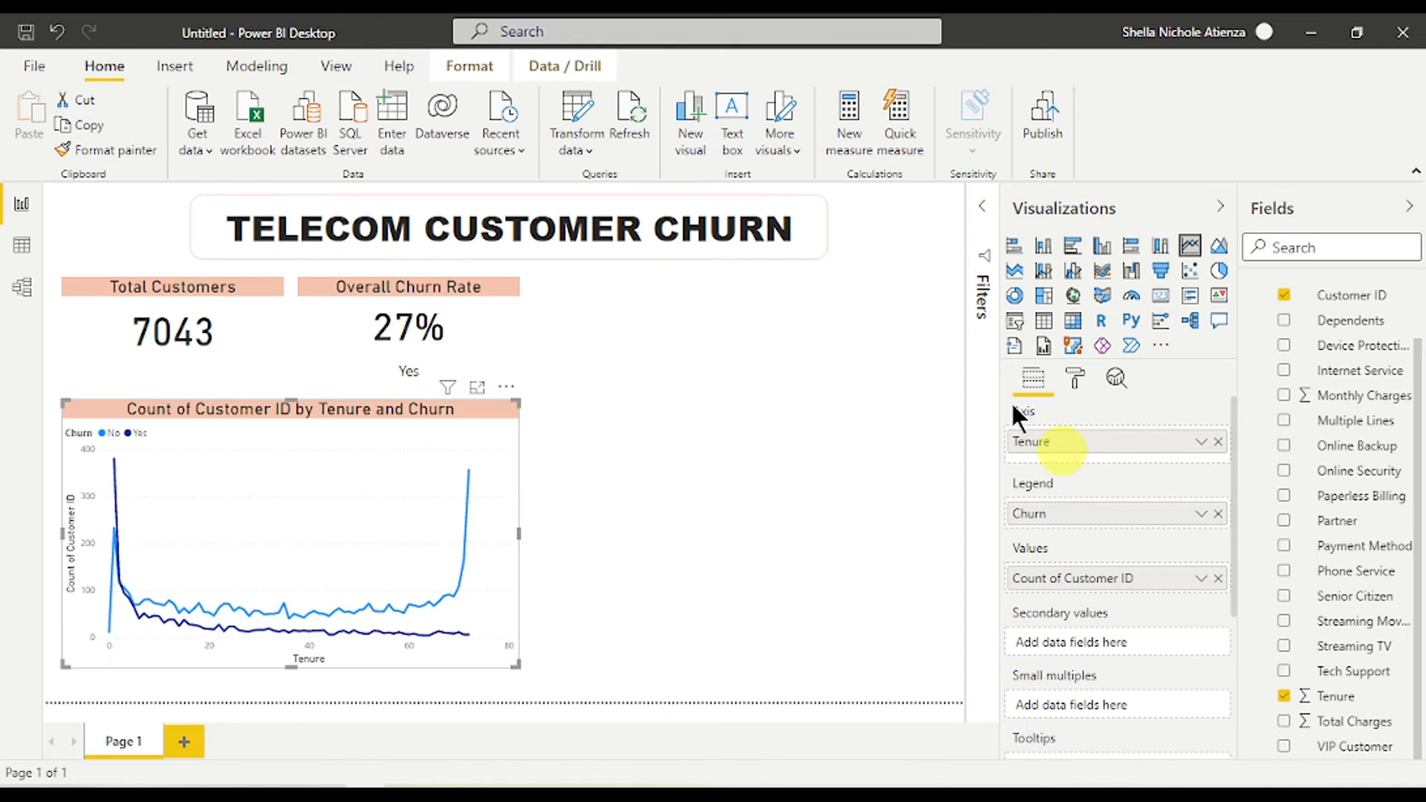
{"action": "mouse_move", "coordinate": [462, 407]}
{"action": "left_mouse_down"}
{"action": "mouse_move", "coordinate": [651, 421]}
{"action": "mouse_move", "coordinate": [461, 399]}
{"action": "left_mouse_up"}
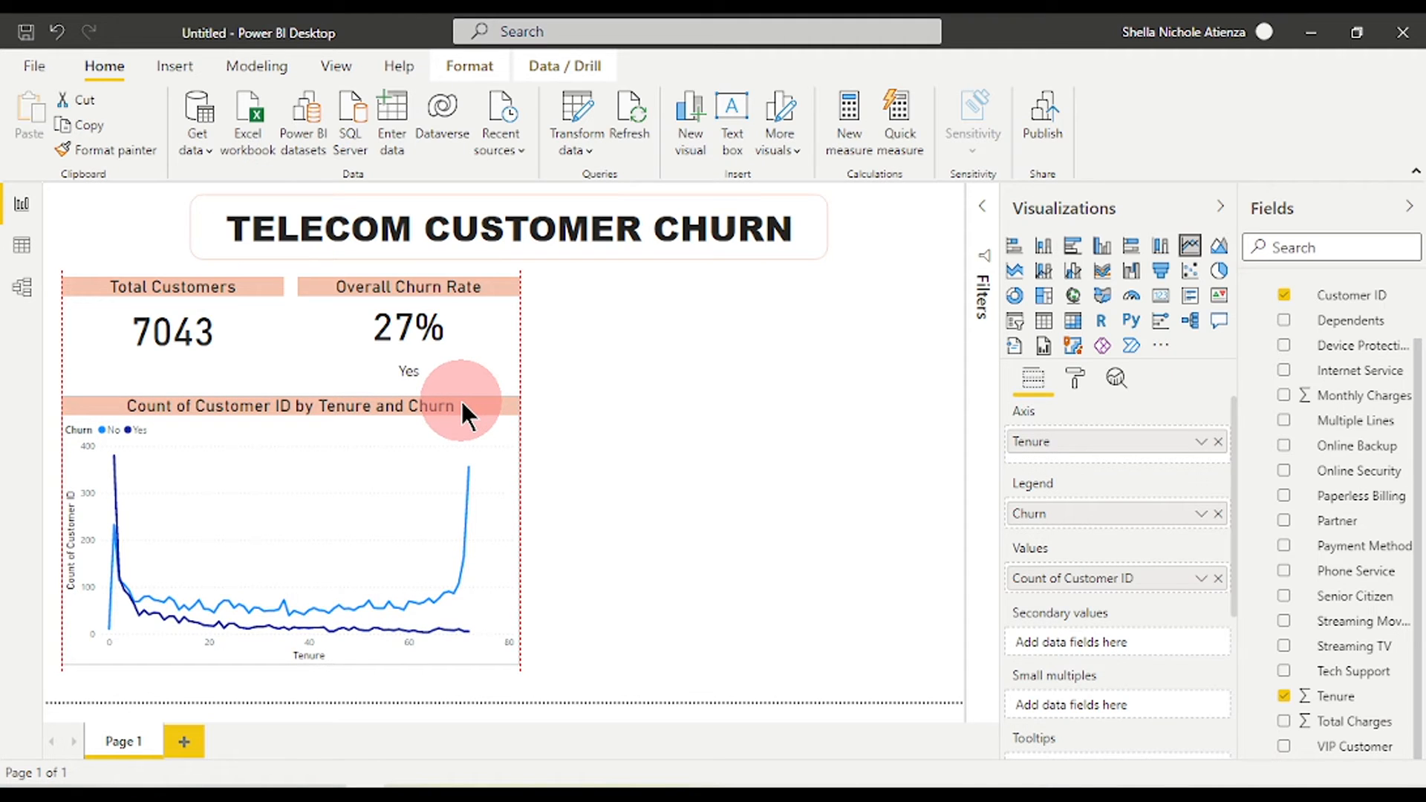
{"action": "left_click_drag", "start_coordinate": [462, 402], "coordinate": [463, 421]}
{"action": "left_click", "coordinate": [685, 456]}
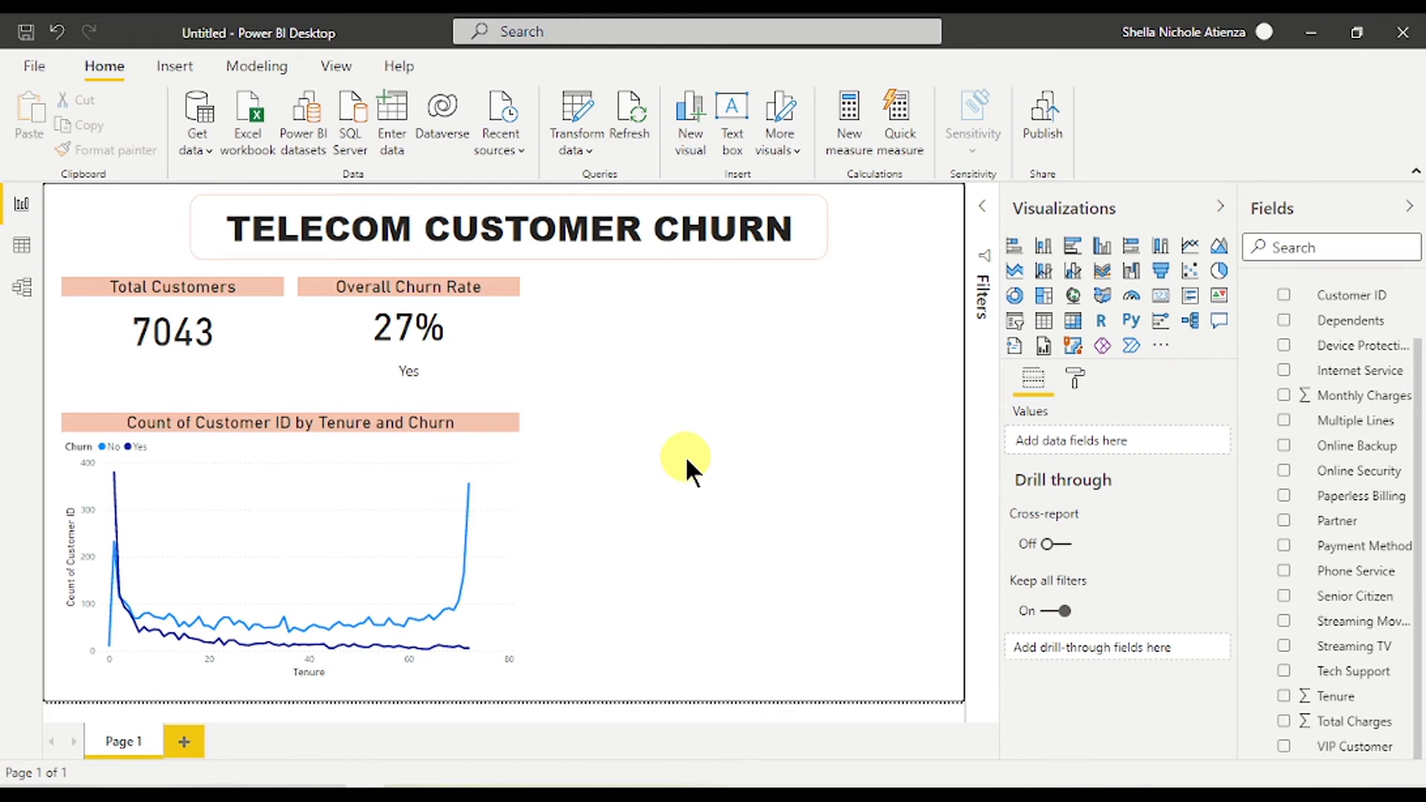
- Type a custom chart title, then clear it to restore the default title
{"action": "left_click", "coordinate": [477, 441]}
{"action": "left_click", "coordinate": [1076, 373]}
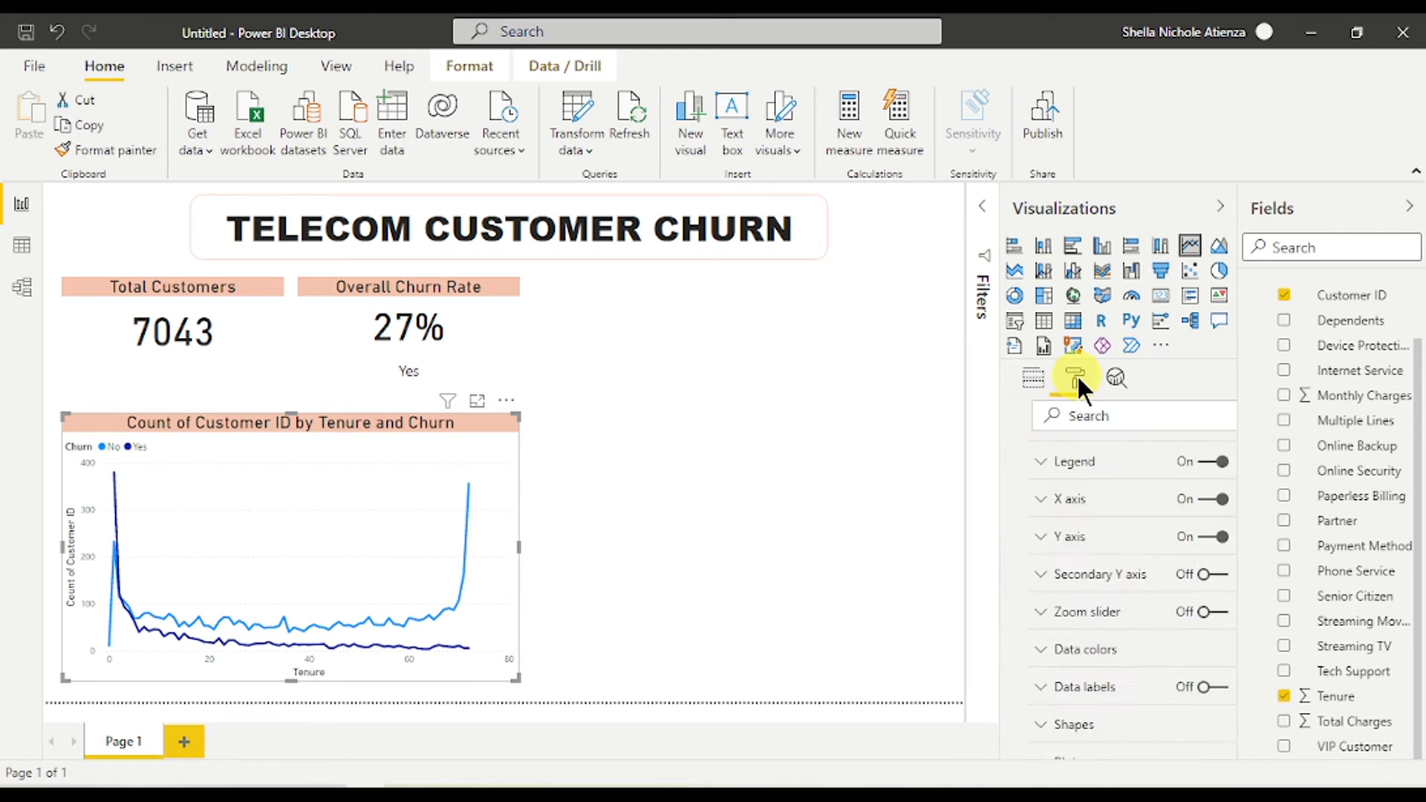
{"action": "scroll", "coordinate": [1089, 594], "scroll_direction": "down", "scroll_amount": 4}
{"action": "left_click", "coordinate": [1099, 527]}
{"action": "left_click", "coordinate": [1150, 587]}
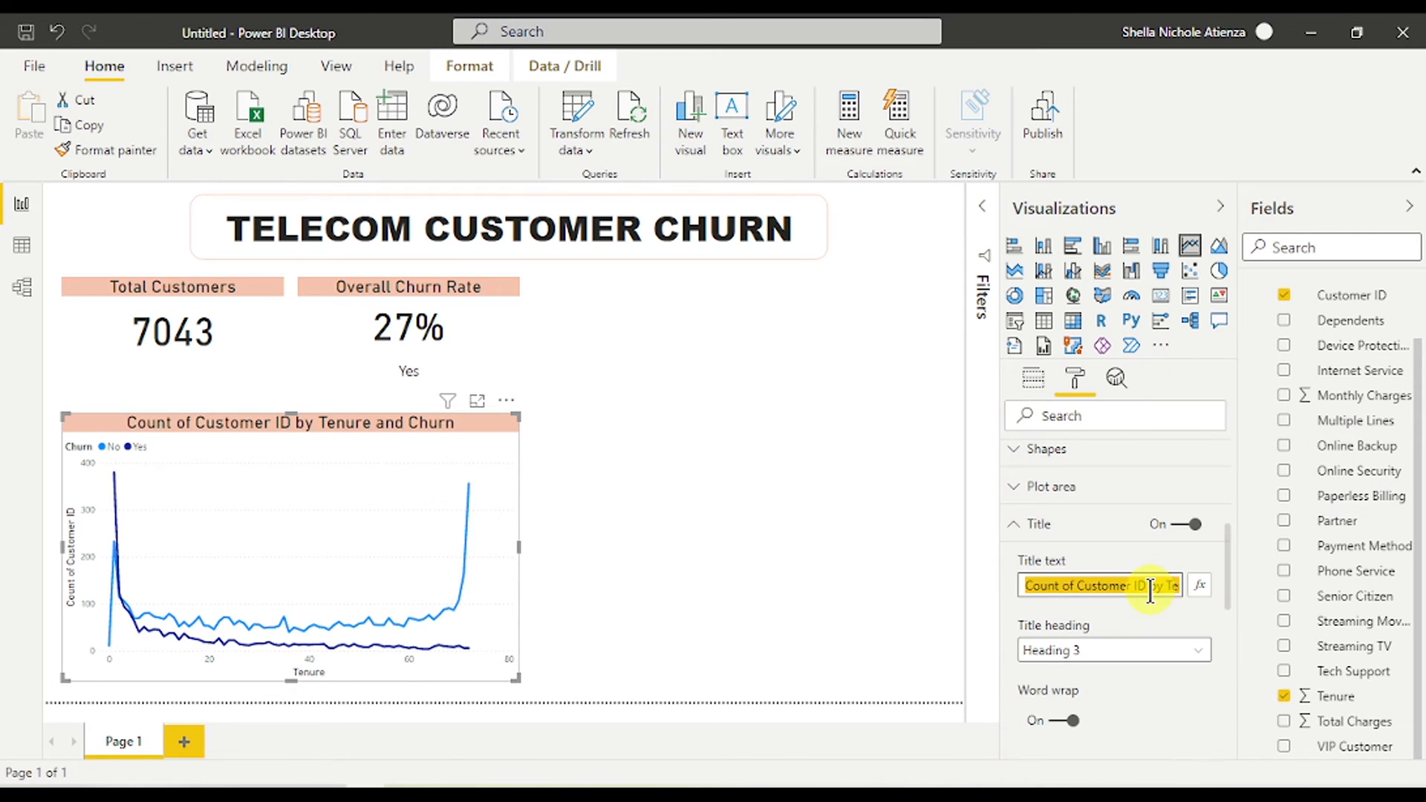
{"action": "key", "text": "BackSpace"}
{"action": "type", "text": "Customer T"}
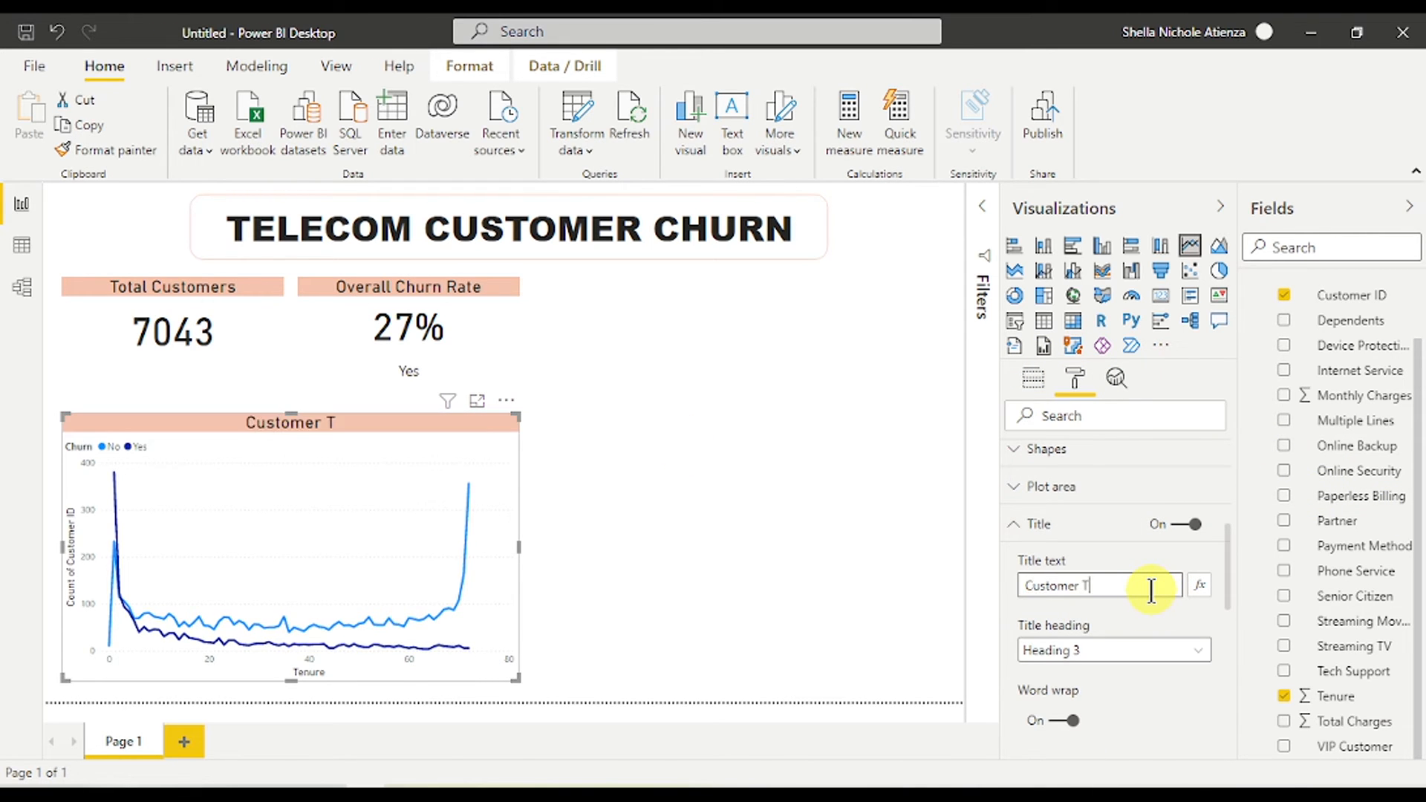
{"action": "key", "text": "BackSpace"}
{"action": "key", "text": "BackSpace"}
{"action": "key", "text": "BackSpace"}
{"action": "key", "text": "BackSpace"}
{"action": "key", "text": "BackSpace"}
{"action": "key", "text": "BackSpace"}
{"action": "key", "text": "BackSpace"}
{"action": "key", "text": "BackSpace"}
{"action": "key", "text": "BackSpace"}
{"action": "key", "text": "BackSpace"}
{"action": "key", "text": "BackSpace"}
{"action": "key", "text": "BackSpace"}
{"action": "key", "text": "BackSpace"}
{"action": "key", "text": "BackSpace"}
{"action": "key", "text": "BackSpace"}
{"action": "left_click", "coordinate": [827, 528]}
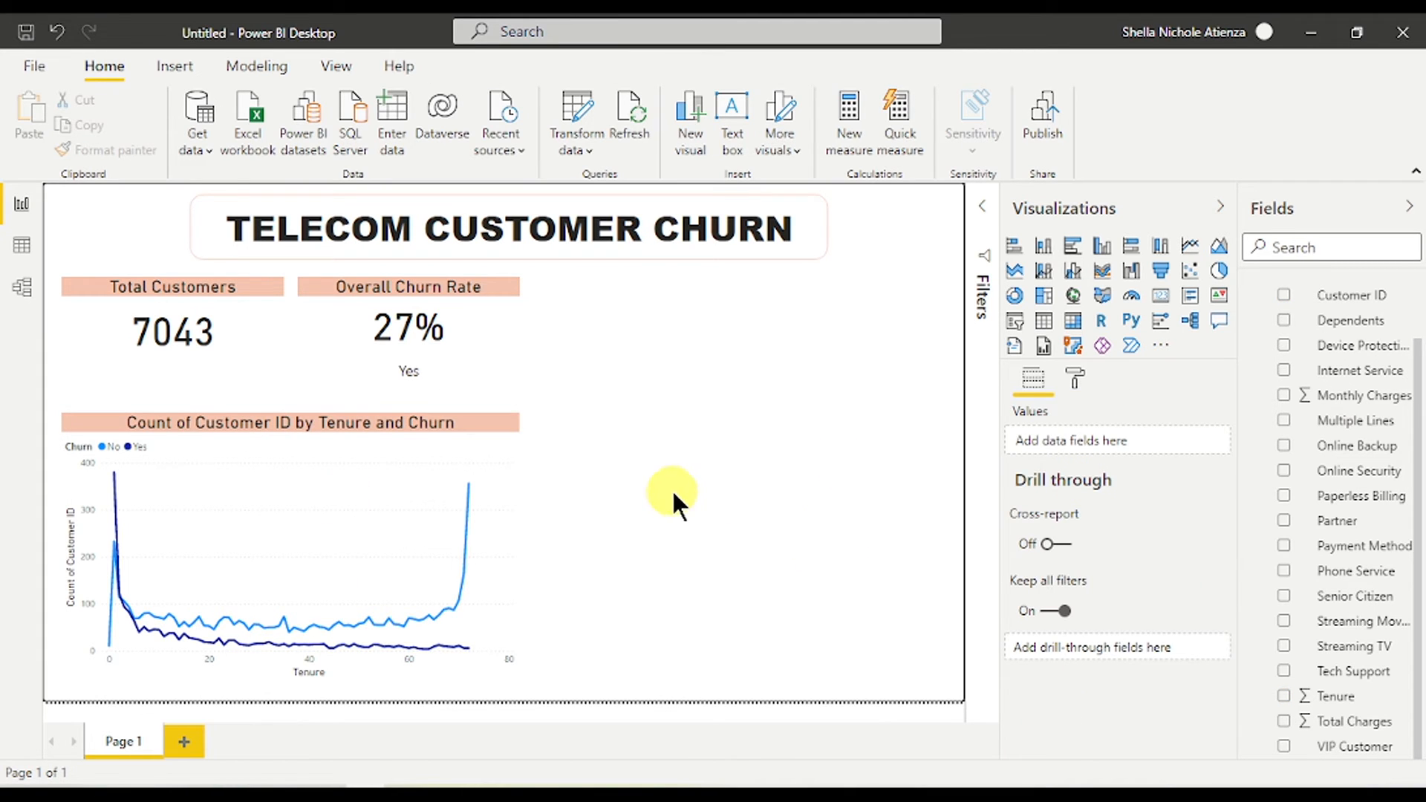
- Add the Churn field to the page as a slicer and select churned customers
{"action": "scroll", "coordinate": [1329, 469], "scroll_direction": "up", "scroll_amount": 2}
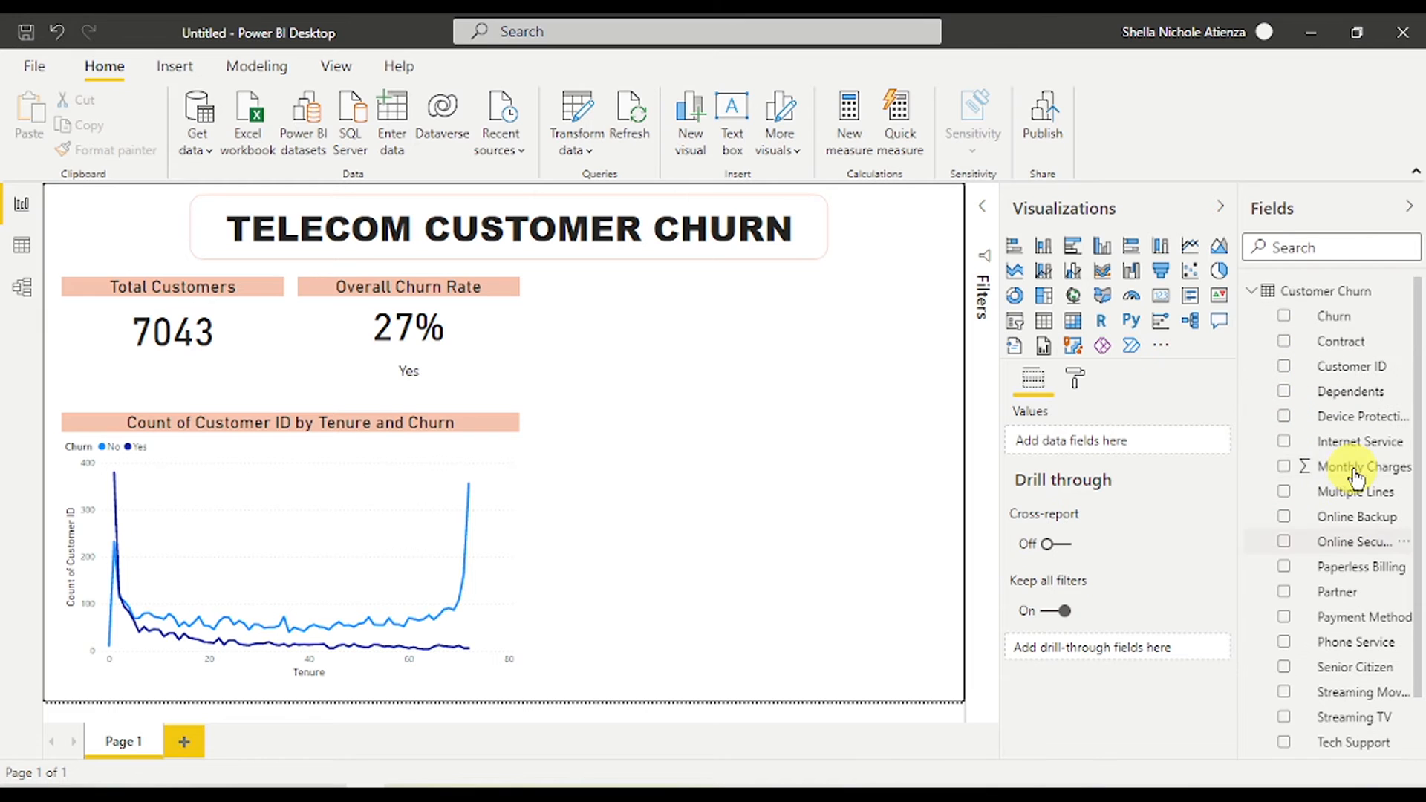
{"action": "left_click_drag", "start_coordinate": [1334, 317], "coordinate": [790, 332]}
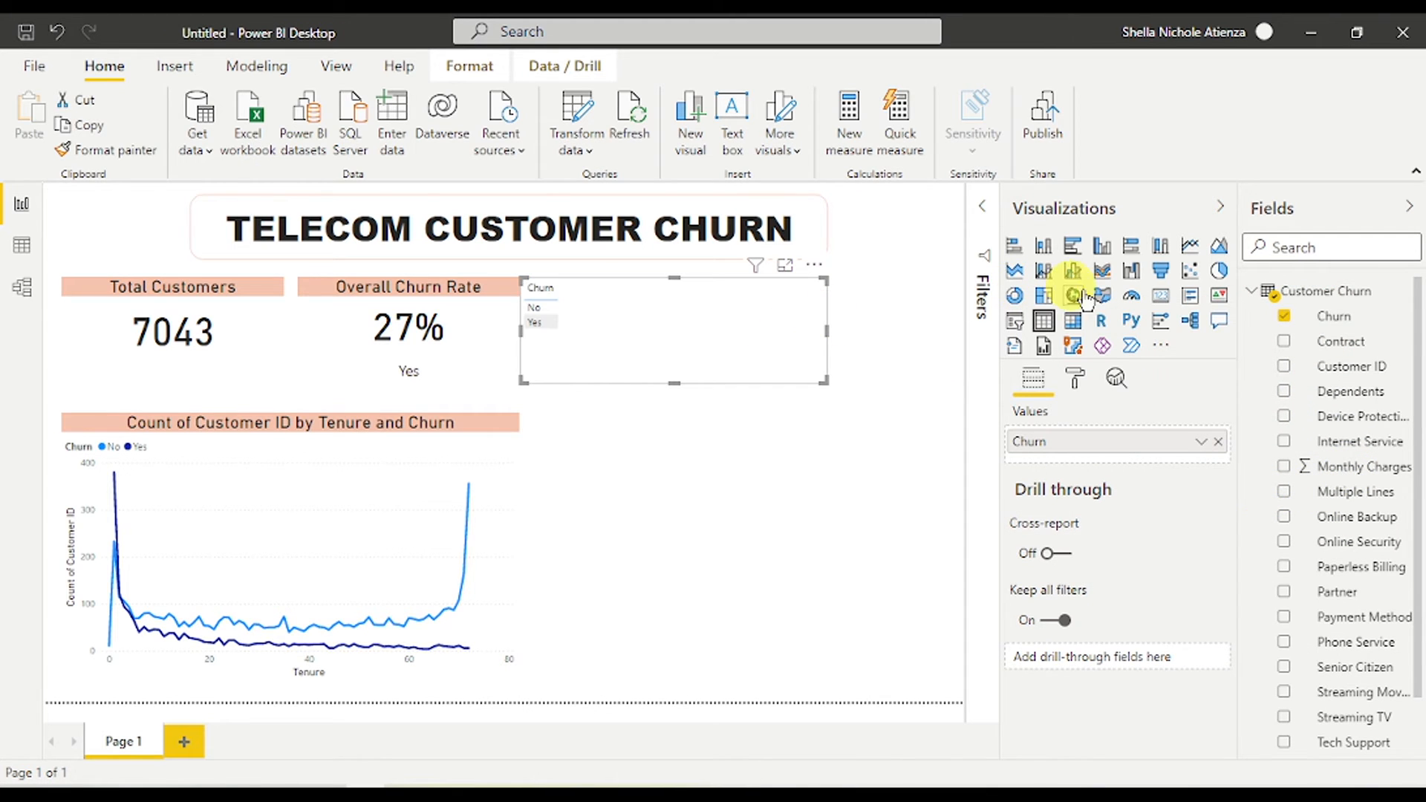
{"action": "left_click", "coordinate": [1015, 320]}
{"action": "left_click", "coordinate": [1077, 376]}
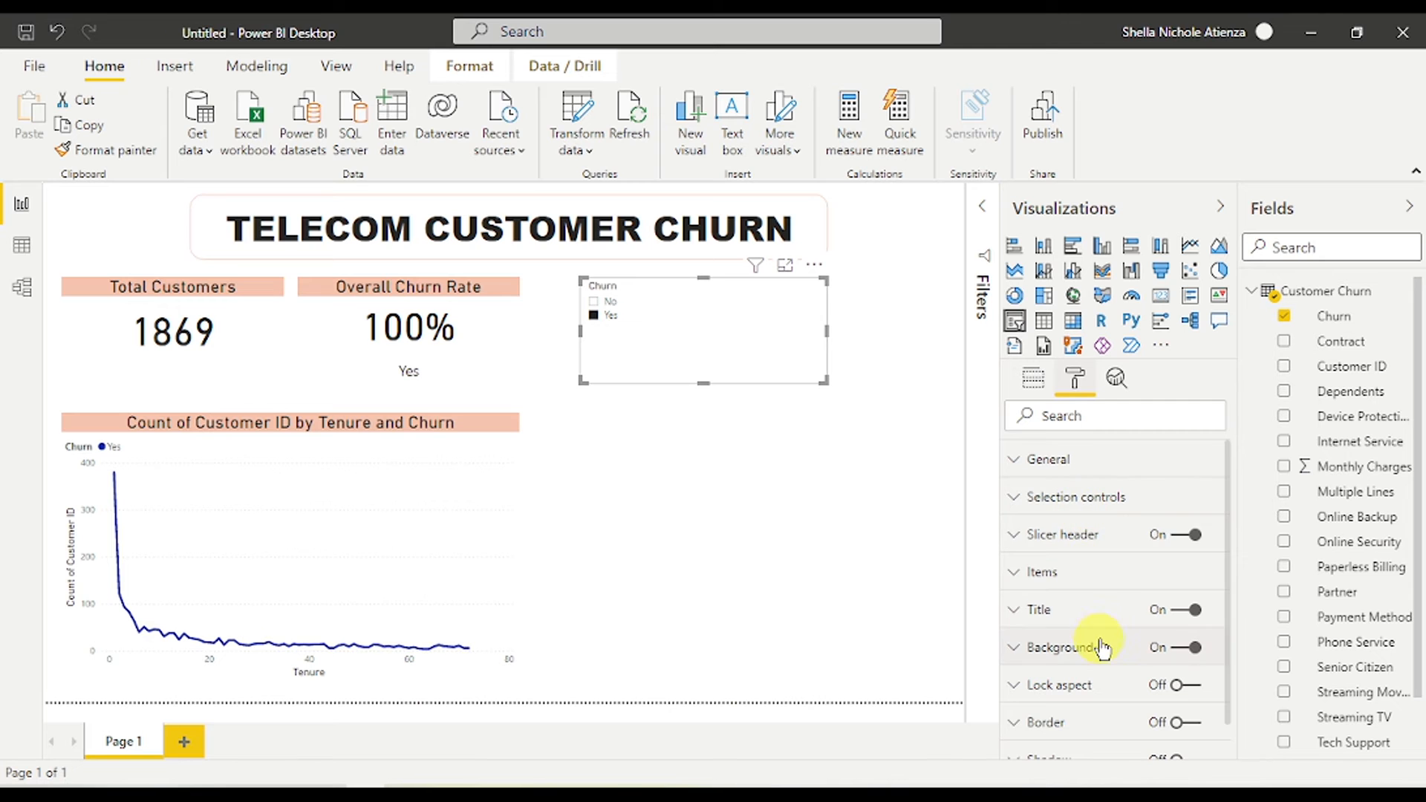
- Give the slicer header a salmon background colour
{"action": "left_click", "coordinate": [1068, 610]}
{"action": "scroll", "coordinate": [1059, 579], "scroll_direction": "down", "scroll_amount": 4}
{"action": "left_click", "coordinate": [1053, 529]}
{"action": "left_click", "coordinate": [1055, 382]}
{"action": "scroll", "coordinate": [1047, 513], "scroll_direction": "up", "scroll_amount": 3}
{"action": "left_click", "coordinate": [1019, 512]}
{"action": "left_click", "coordinate": [1039, 488]}
{"action": "scroll", "coordinate": [1078, 600], "scroll_direction": "down", "scroll_amount": 3}
{"action": "scroll", "coordinate": [1079, 600], "scroll_direction": "up", "scroll_amount": 1}
{"action": "left_click", "coordinate": [1050, 480]}
{"action": "left_click", "coordinate": [1055, 380]}
{"action": "scroll", "coordinate": [1134, 512], "scroll_direction": "up", "scroll_amount": 2}
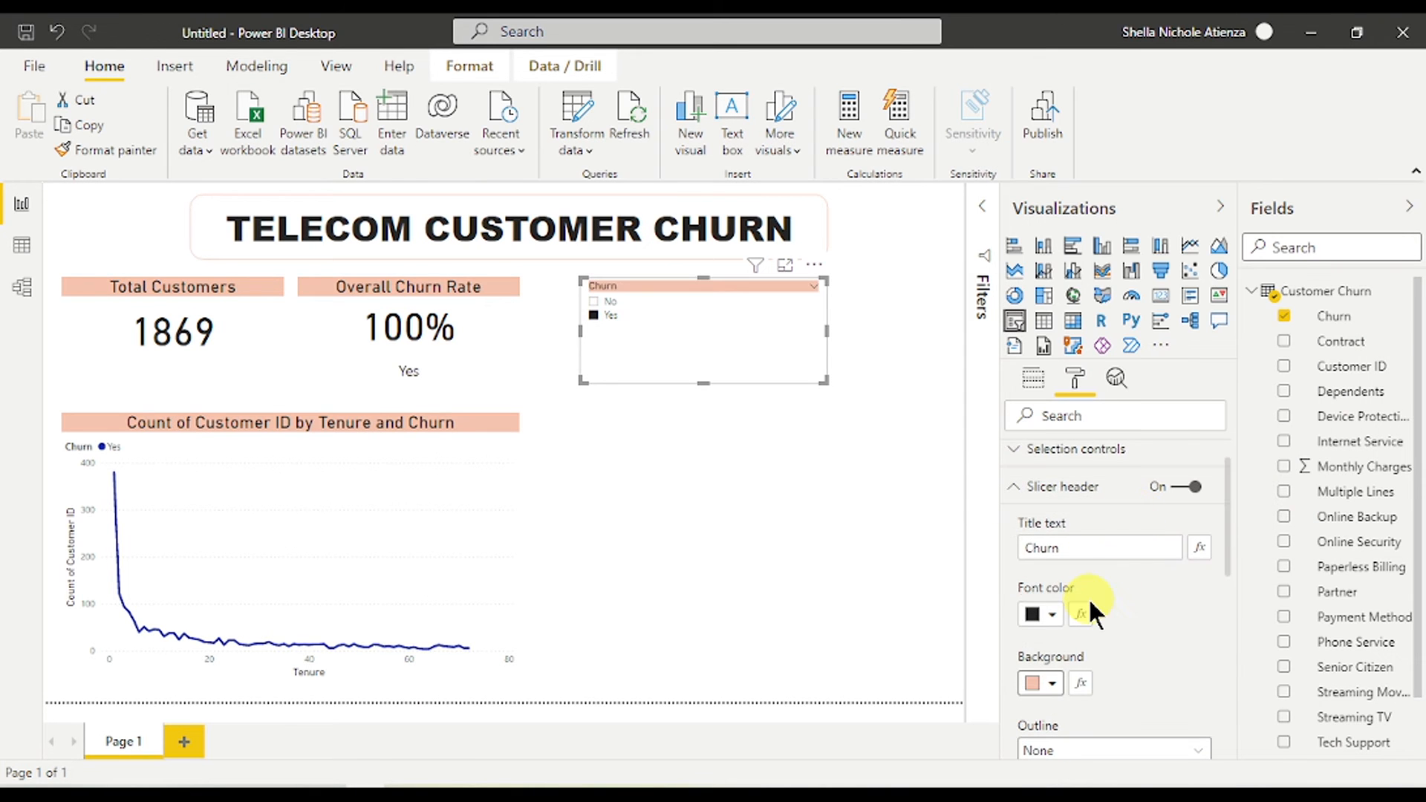
{"action": "left_click", "coordinate": [1033, 486]}
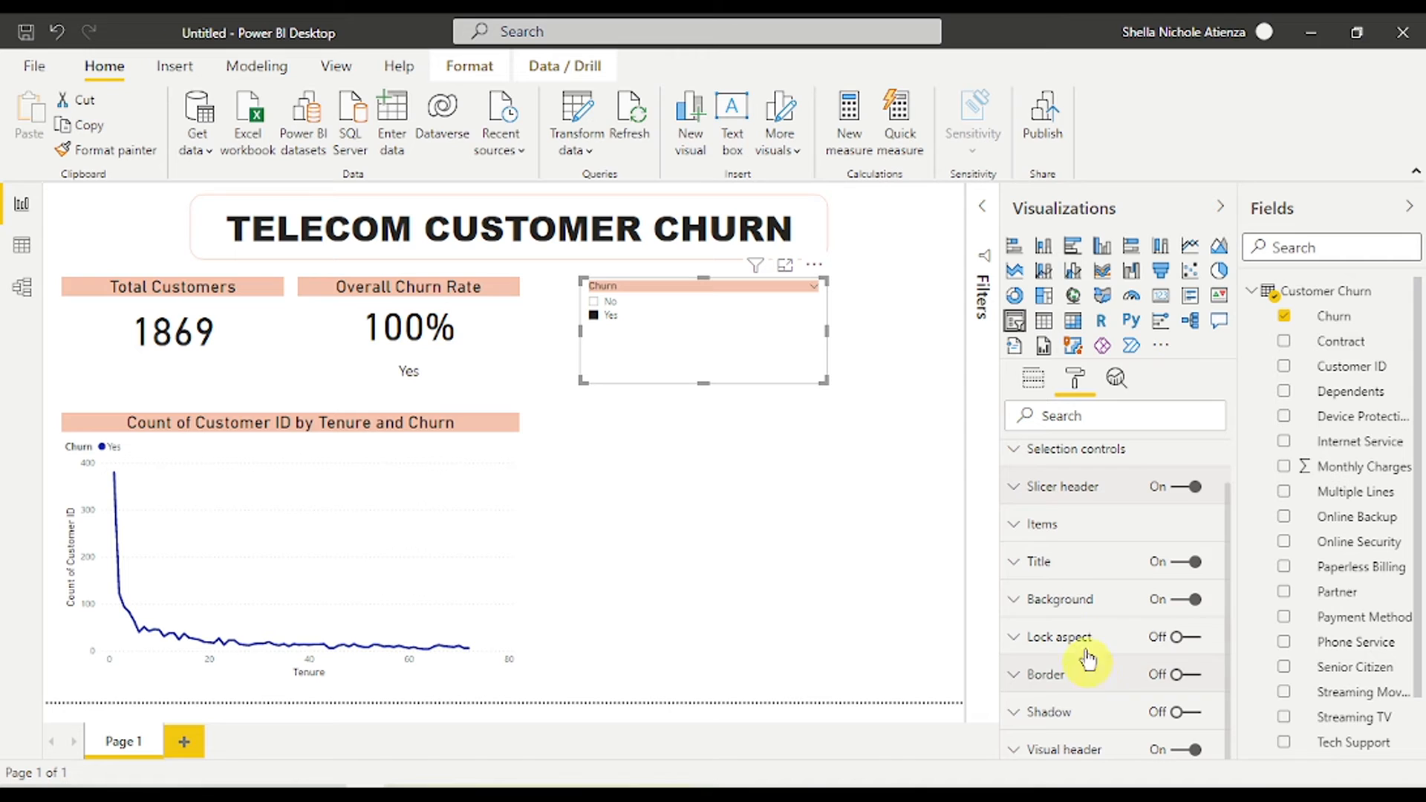
- Type 'Slicer' as the slicer title, then turn the title off
{"action": "left_click", "coordinate": [1073, 572]}
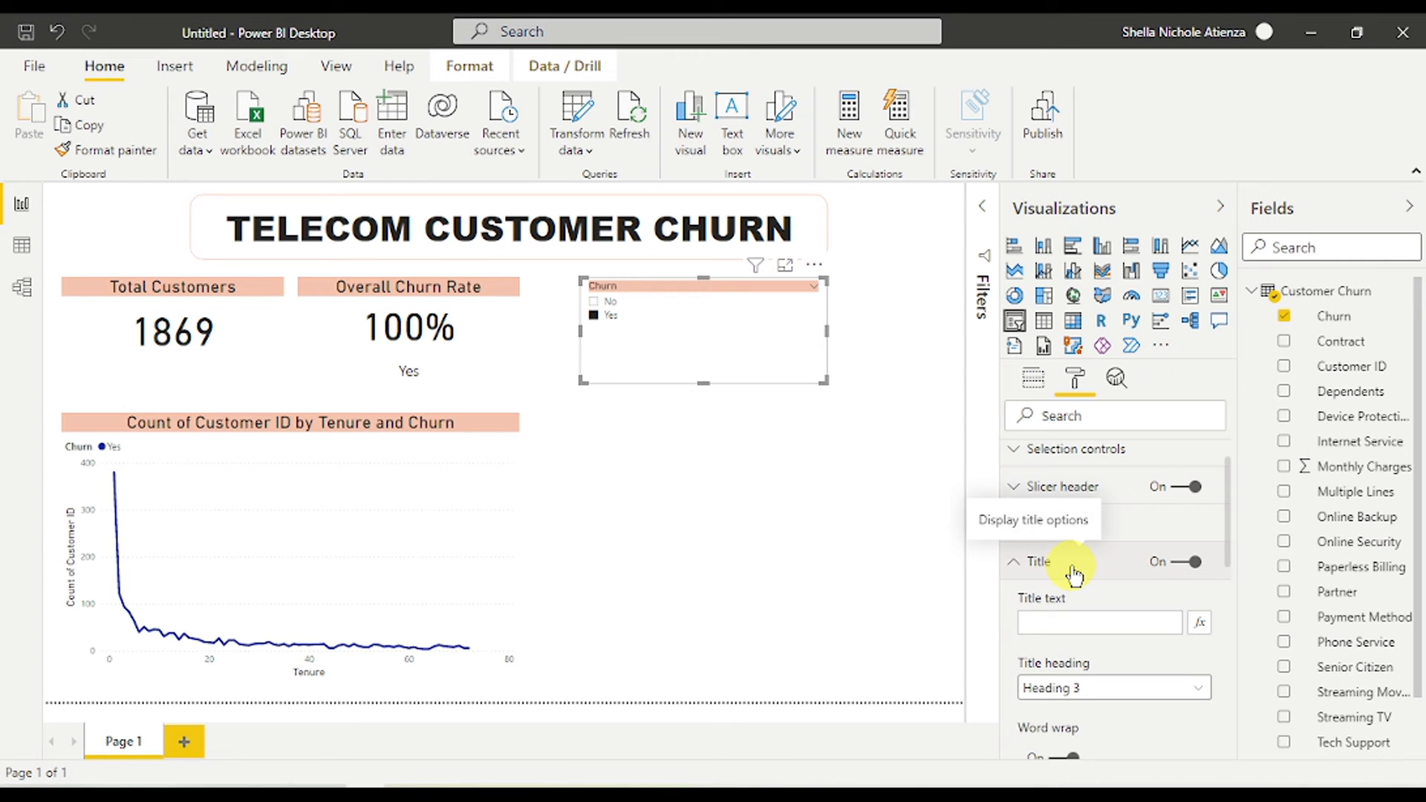
{"action": "left_click", "coordinate": [1055, 623]}
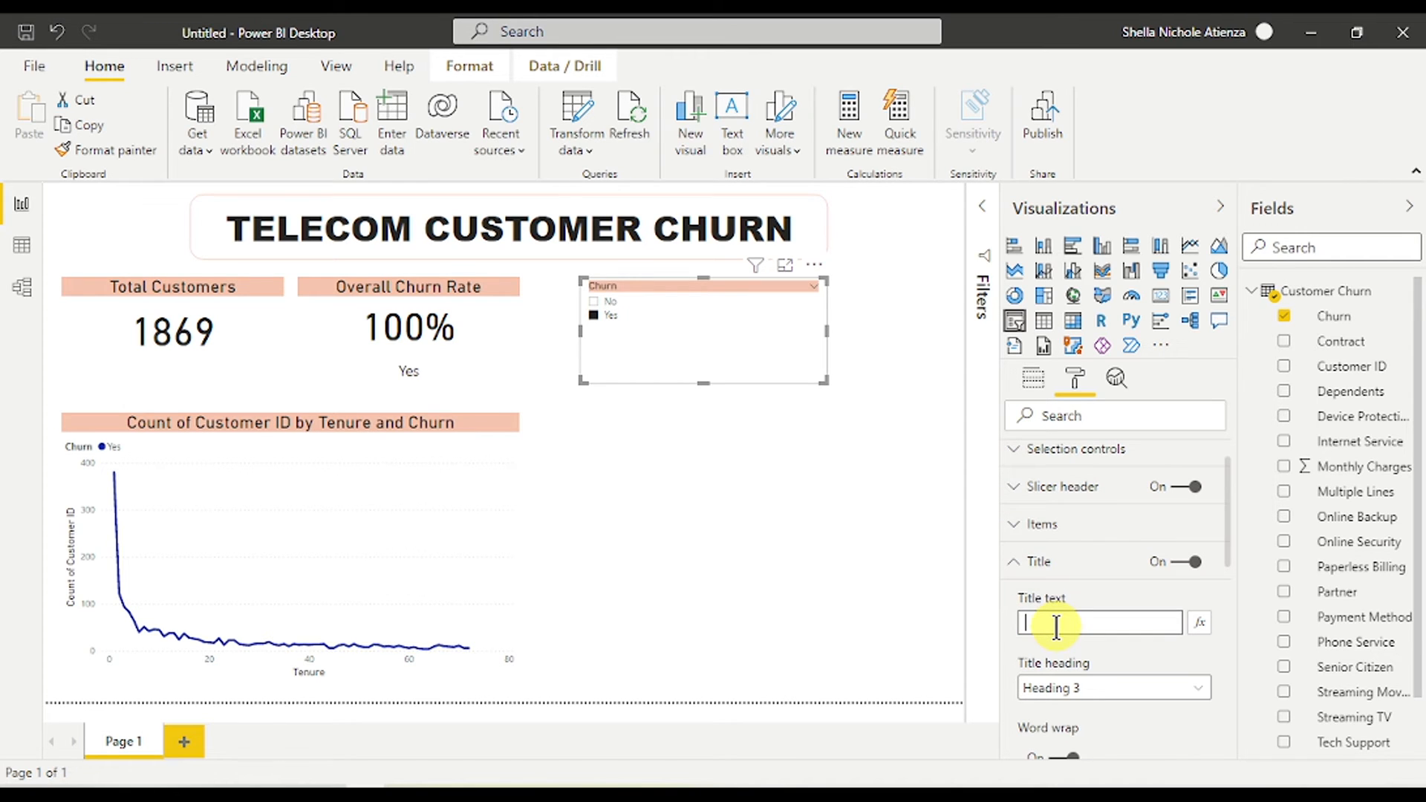
{"action": "type", "text": "Slicer"}
{"action": "left_click", "coordinate": [1185, 561]}
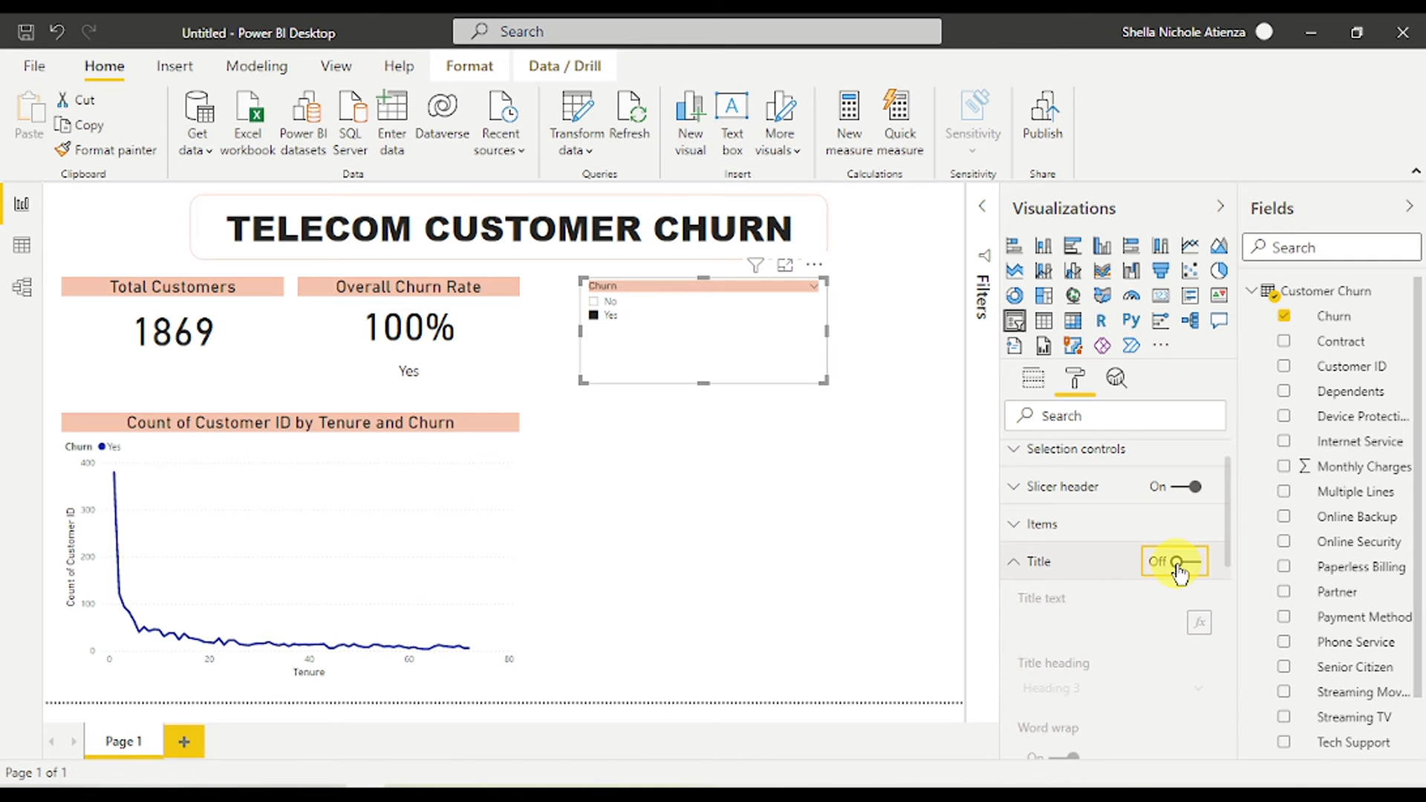
{"action": "left_click", "coordinate": [1027, 572]}
- Raise the slicer item text size and set the header text to 16 pt
{"action": "scroll", "coordinate": [1085, 564], "scroll_direction": "up", "scroll_amount": 1}
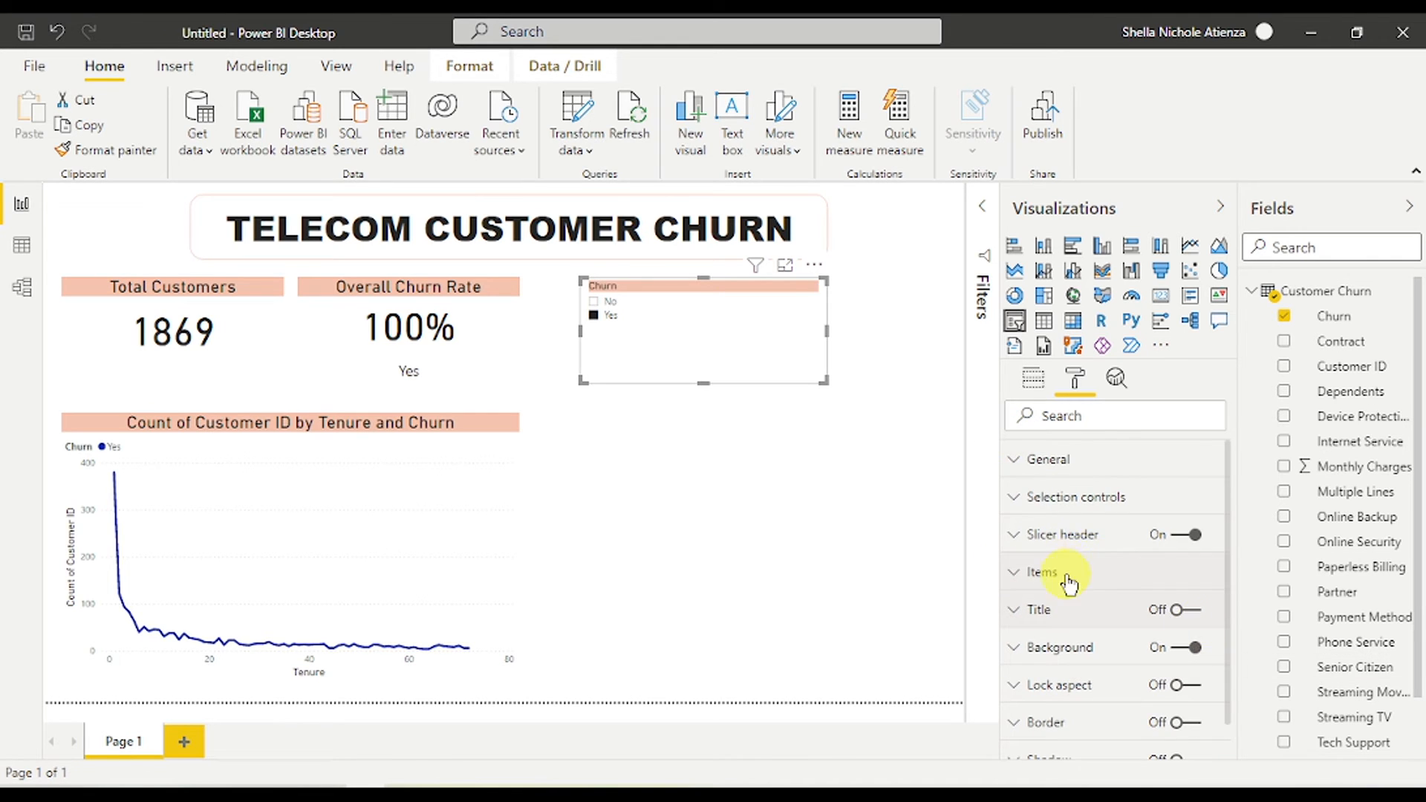
{"action": "left_click", "coordinate": [1066, 573]}
{"action": "scroll", "coordinate": [1069, 564], "scroll_direction": "down", "scroll_amount": 4}
{"action": "triple_click", "coordinate": [1074, 519]}
{"action": "scroll", "coordinate": [1077, 518], "scroll_direction": "up", "scroll_amount": 3}
{"action": "left_click", "coordinate": [1102, 510]}
{"action": "left_click", "coordinate": [1100, 490]}
{"action": "scroll", "coordinate": [1087, 564], "scroll_direction": "down", "scroll_amount": 1}
{"action": "left_click", "coordinate": [1076, 703]}
{"action": "left_click", "coordinate": [1076, 703]}
{"action": "left_click", "coordinate": [1076, 703]}
{"action": "left_click", "coordinate": [1077, 703]}
{"action": "scroll", "coordinate": [1147, 688], "scroll_direction": "down", "scroll_amount": 2}
{"action": "scroll", "coordinate": [1148, 669], "scroll_direction": "up", "scroll_amount": 2}
{"action": "scroll", "coordinate": [1144, 643], "scroll_direction": "up", "scroll_amount": 3}
- Test the slicer by filtering to churned, then to non-churned customers
{"action": "left_click", "coordinate": [622, 329]}
{"action": "left_click", "coordinate": [620, 329]}
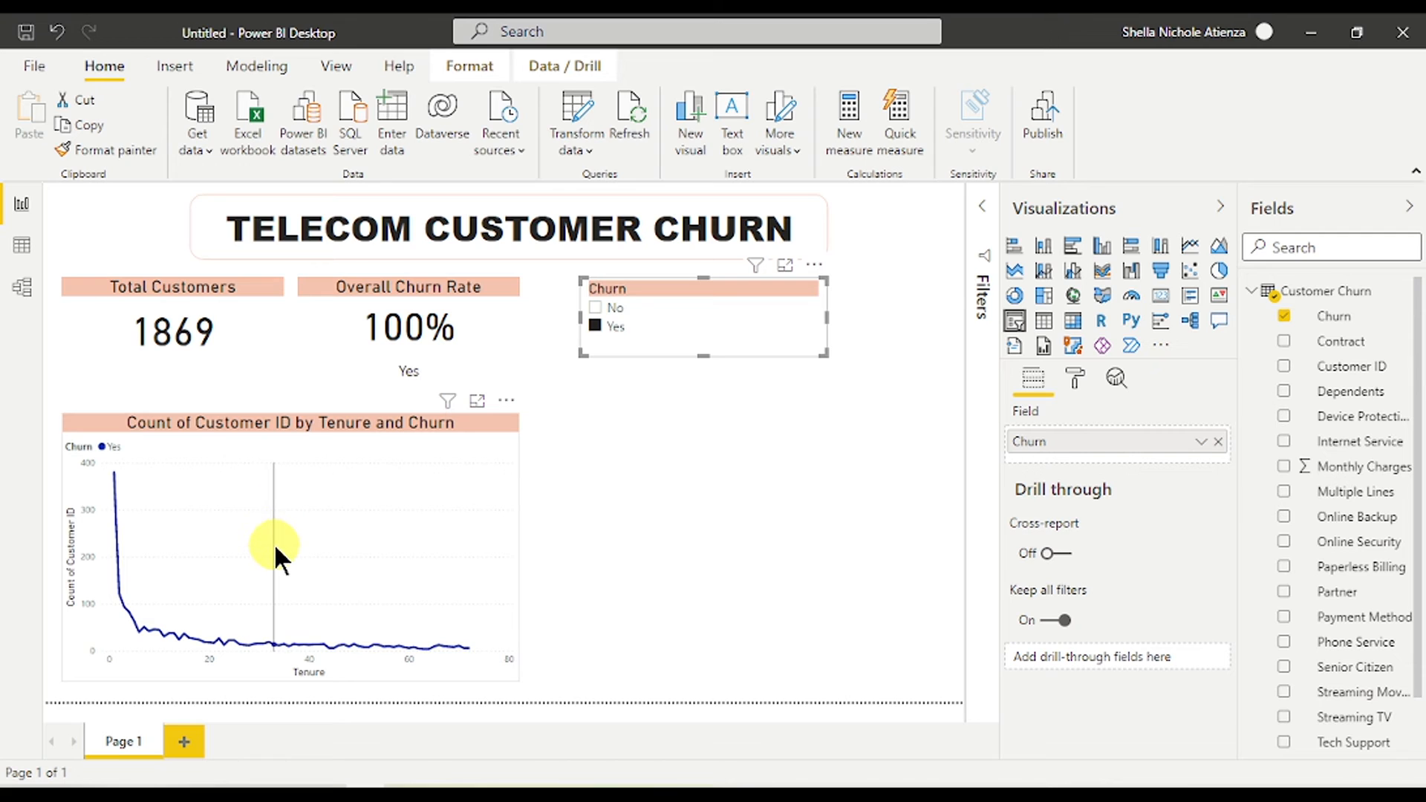
{"action": "mouse_move", "coordinate": [313, 550]}
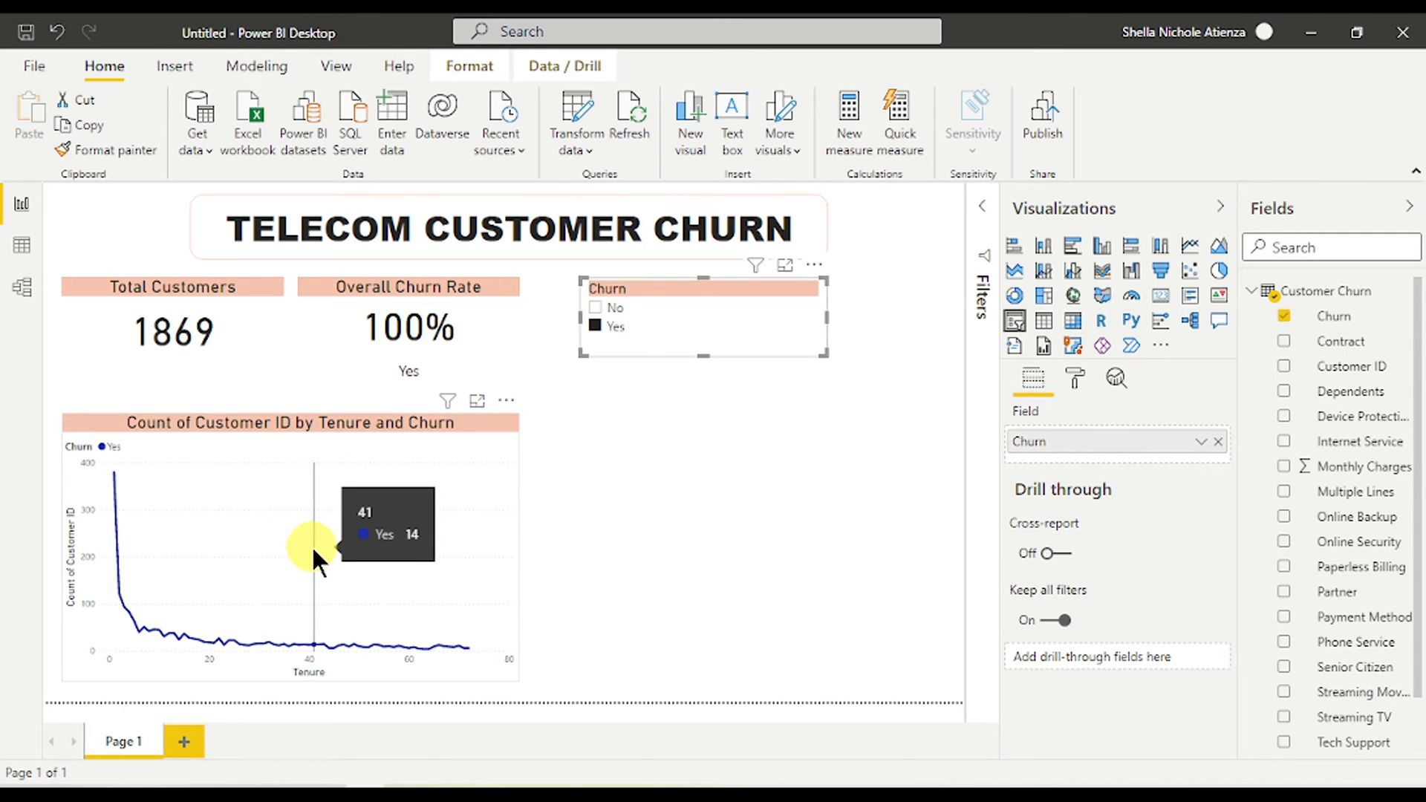
{"action": "left_click", "coordinate": [603, 310]}
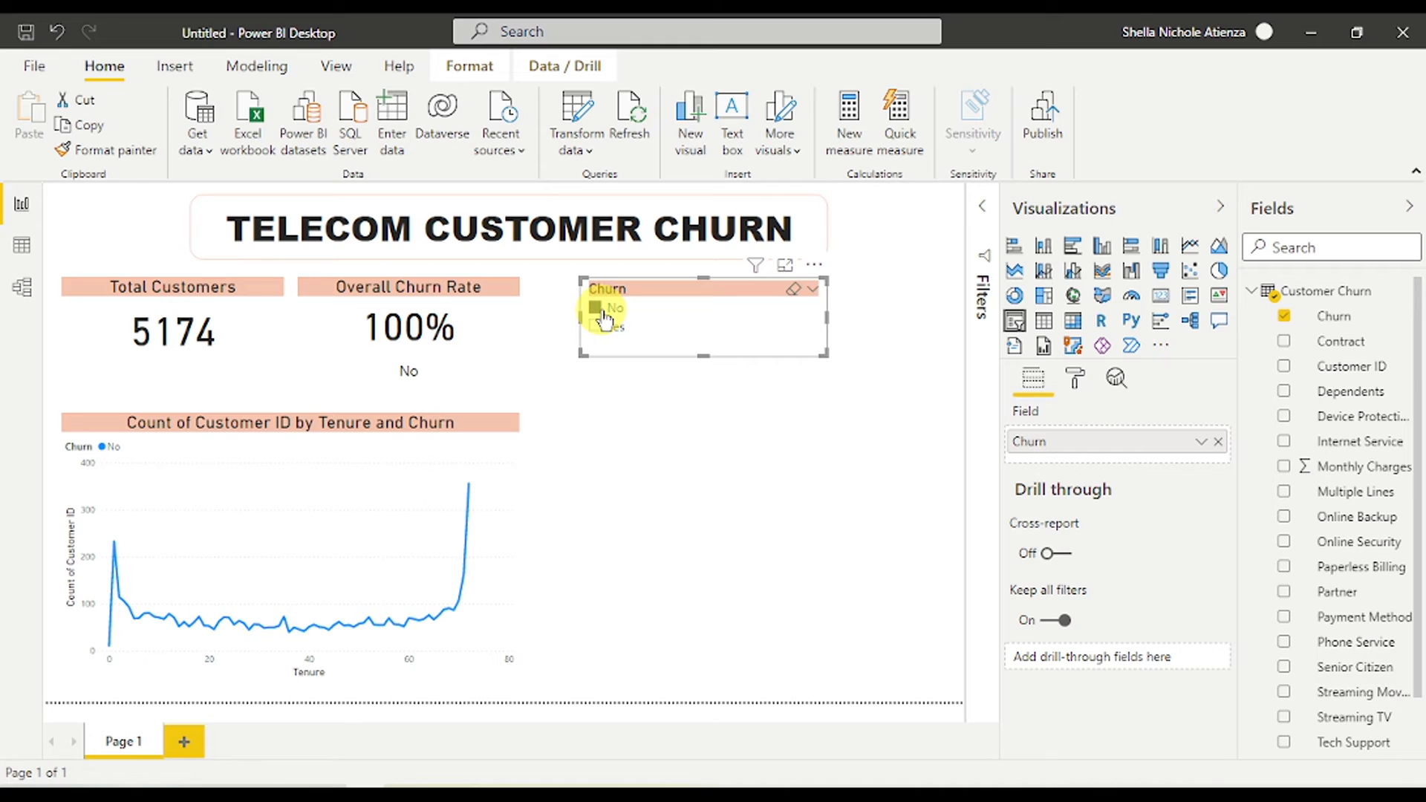
{"action": "mouse_move", "coordinate": [405, 548]}
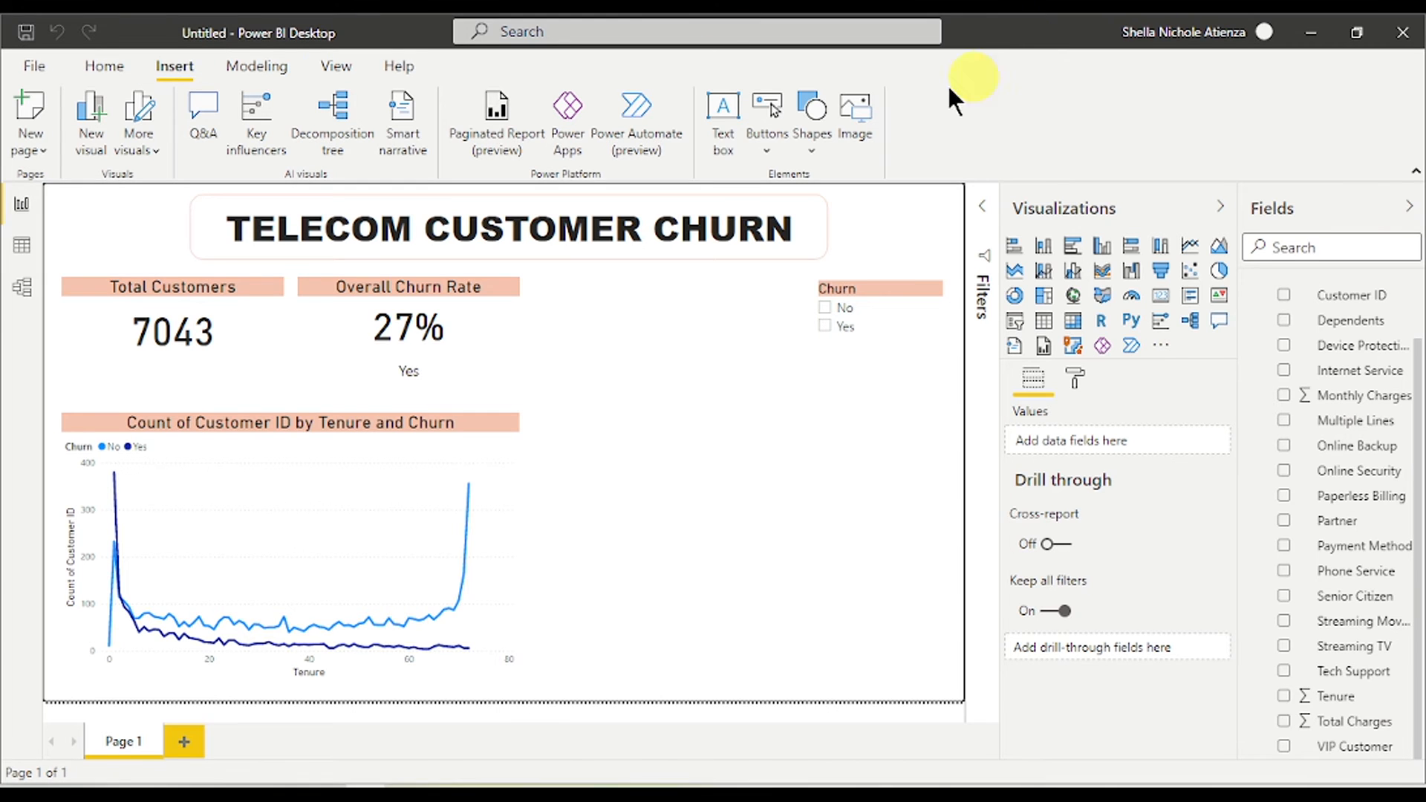
- Insert a Reset button and move it above the Total Customers card
{"action": "left_click", "coordinate": [761, 135]}
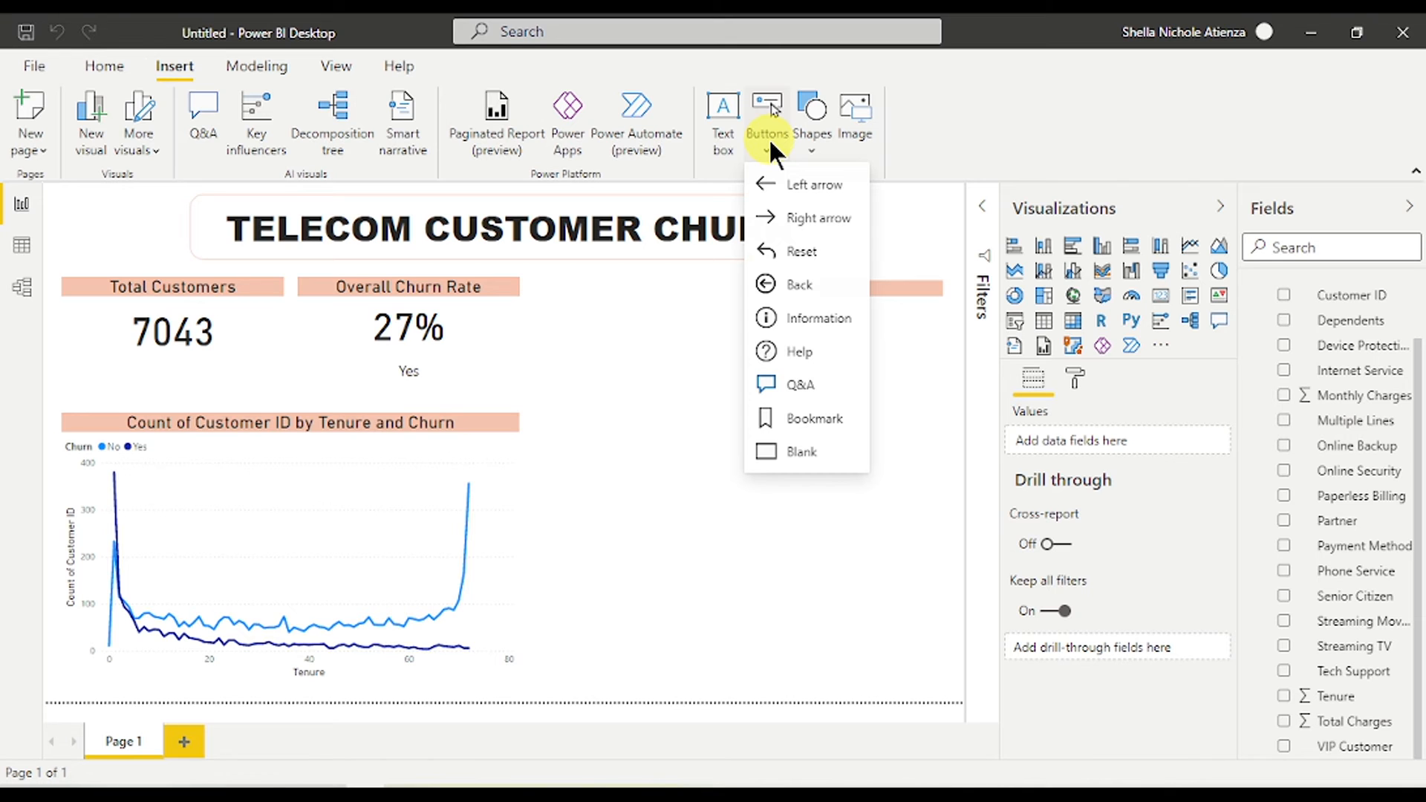
{"action": "left_click", "coordinate": [801, 254]}
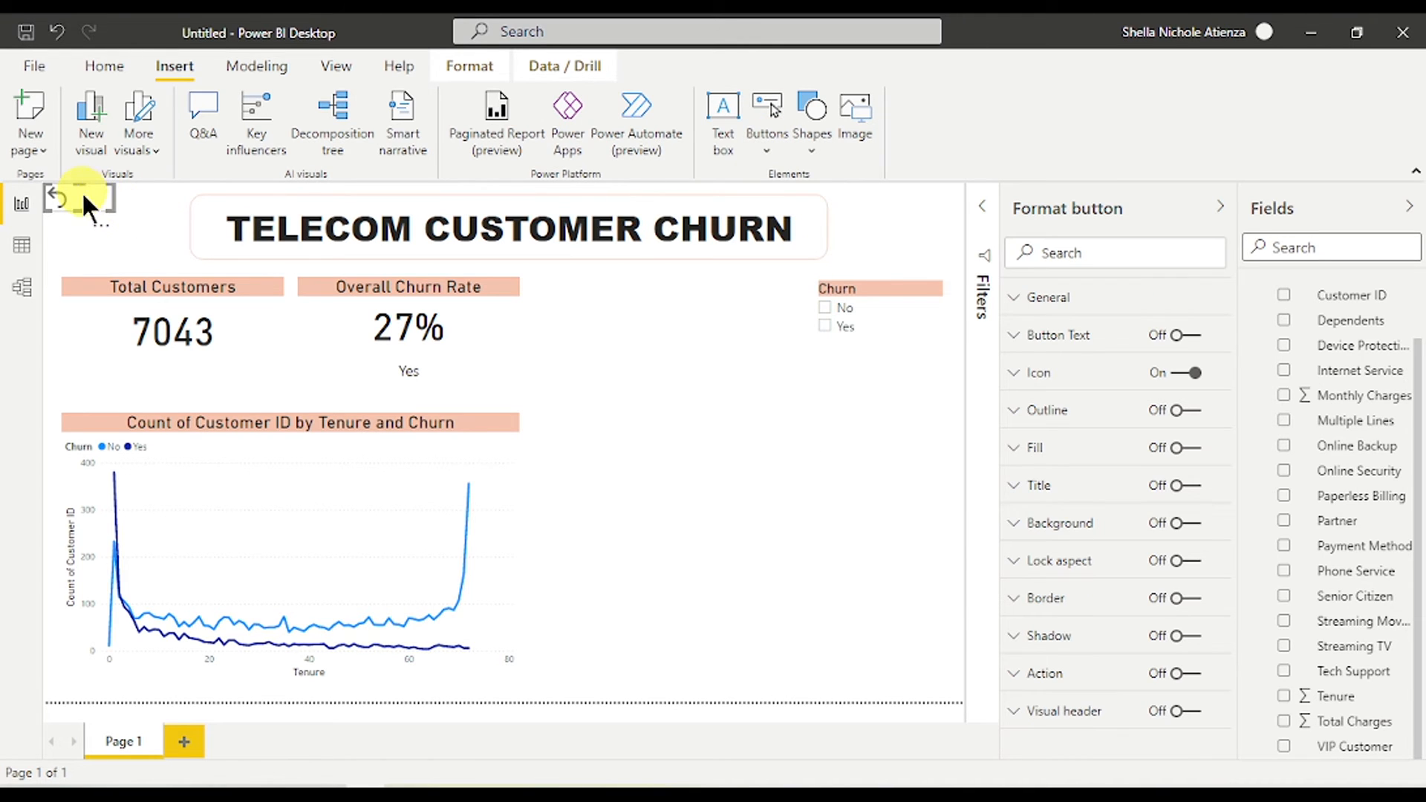
{"action": "mouse_move", "coordinate": [91, 204]}
{"action": "left_mouse_down"}
{"action": "mouse_move", "coordinate": [692, 267]}
{"action": "mouse_move", "coordinate": [773, 245]}
{"action": "mouse_move", "coordinate": [110, 239]}
{"action": "mouse_move", "coordinate": [105, 220]}
{"action": "left_mouse_up"}
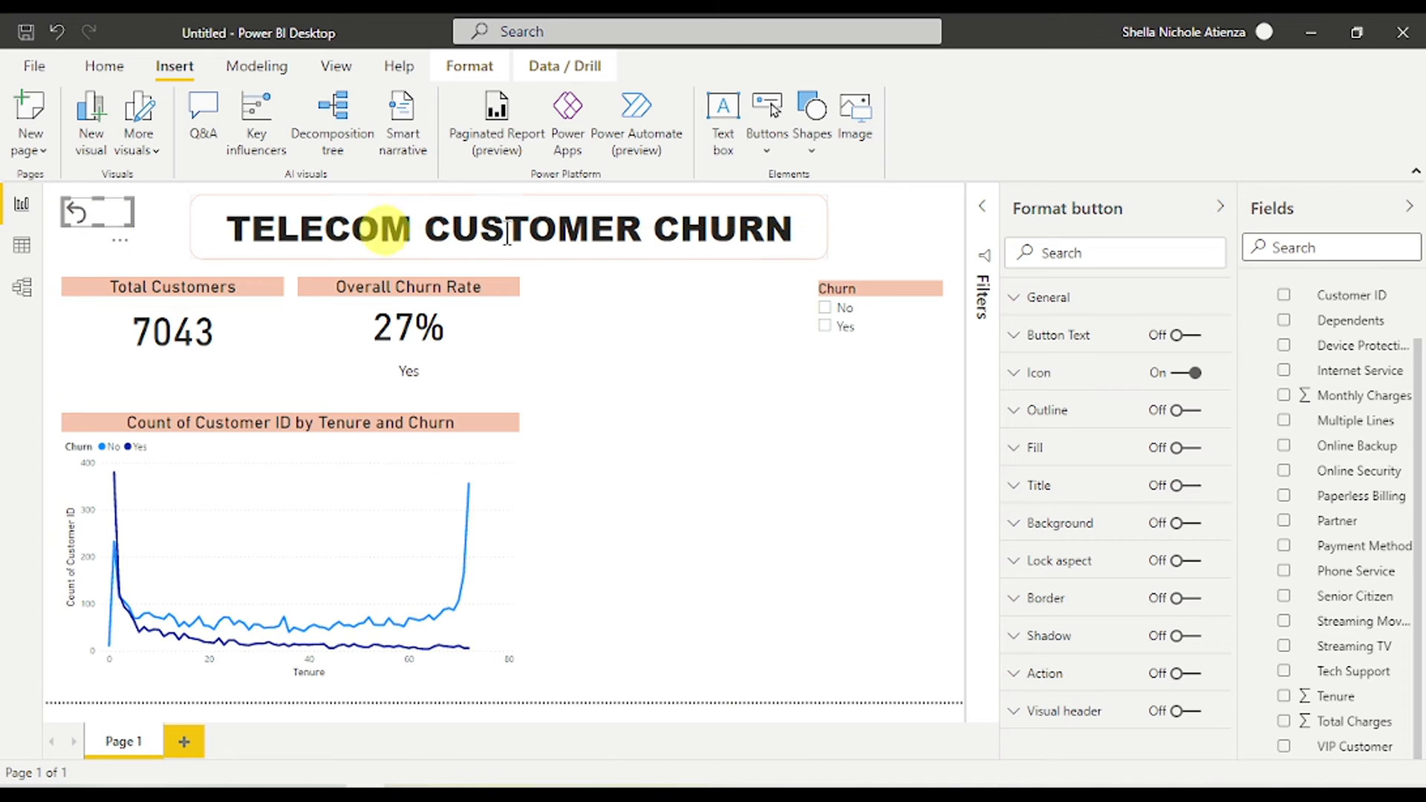
- Turn on the button text and label it RESET
{"action": "left_click", "coordinate": [1175, 337]}
{"action": "left_click", "coordinate": [1082, 334]}
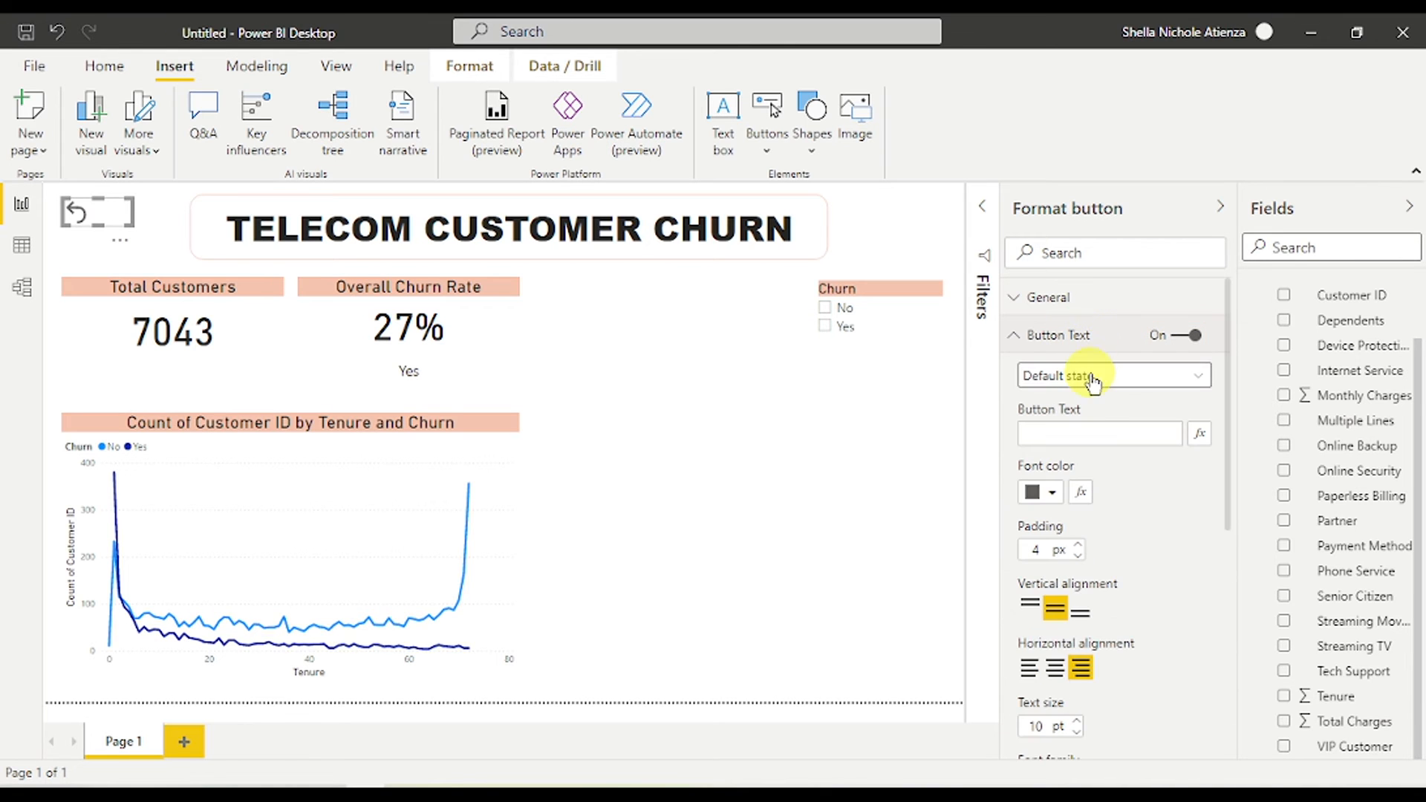
{"action": "left_click", "coordinate": [1099, 433]}
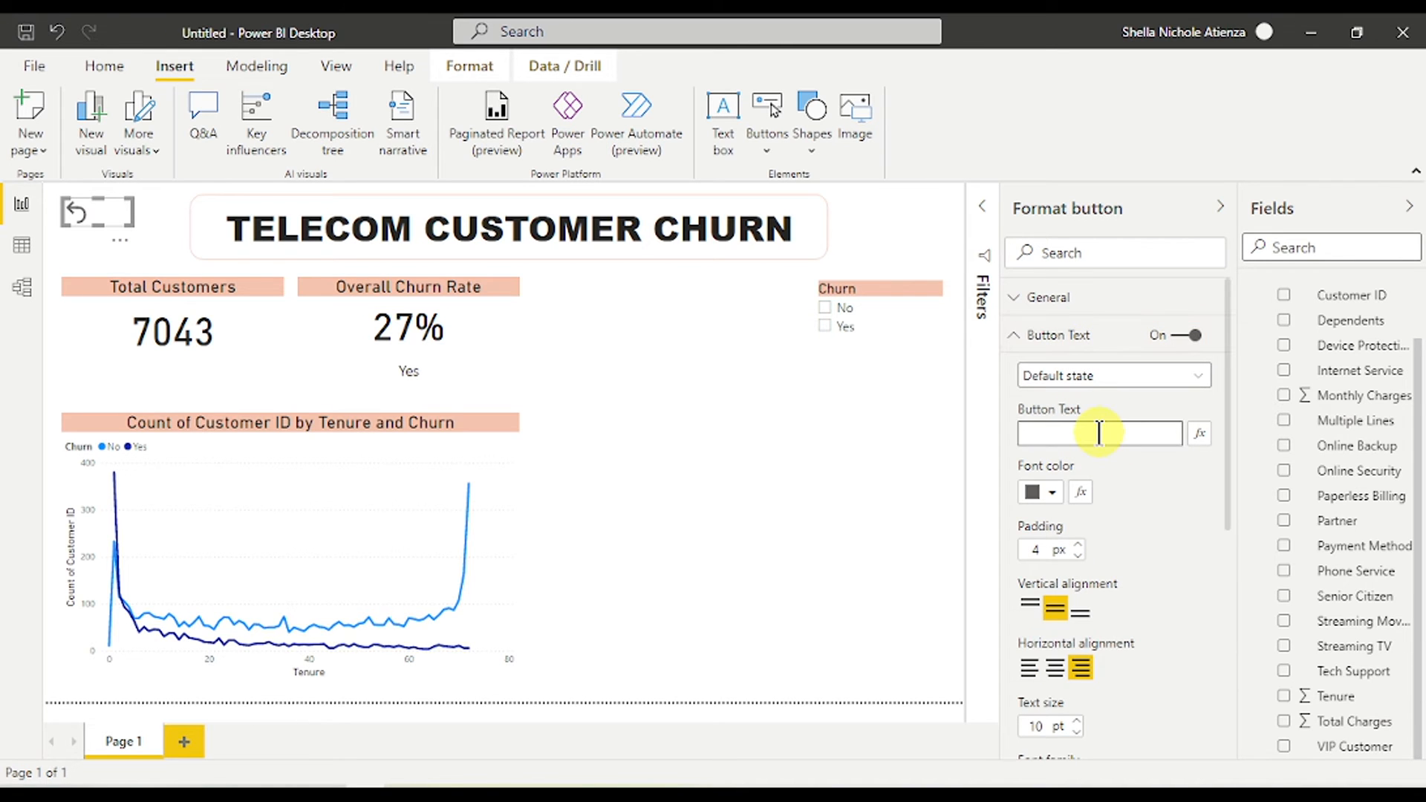
{"action": "type", "text": "REAA="}
{"action": "key", "text": "BackSpace"}
{"action": "type", "text": "ESET"}
- Adjust the button padding and set the label text size to 13 pt
{"action": "left_click", "coordinate": [1077, 555]}
{"action": "left_click", "coordinate": [1076, 543]}
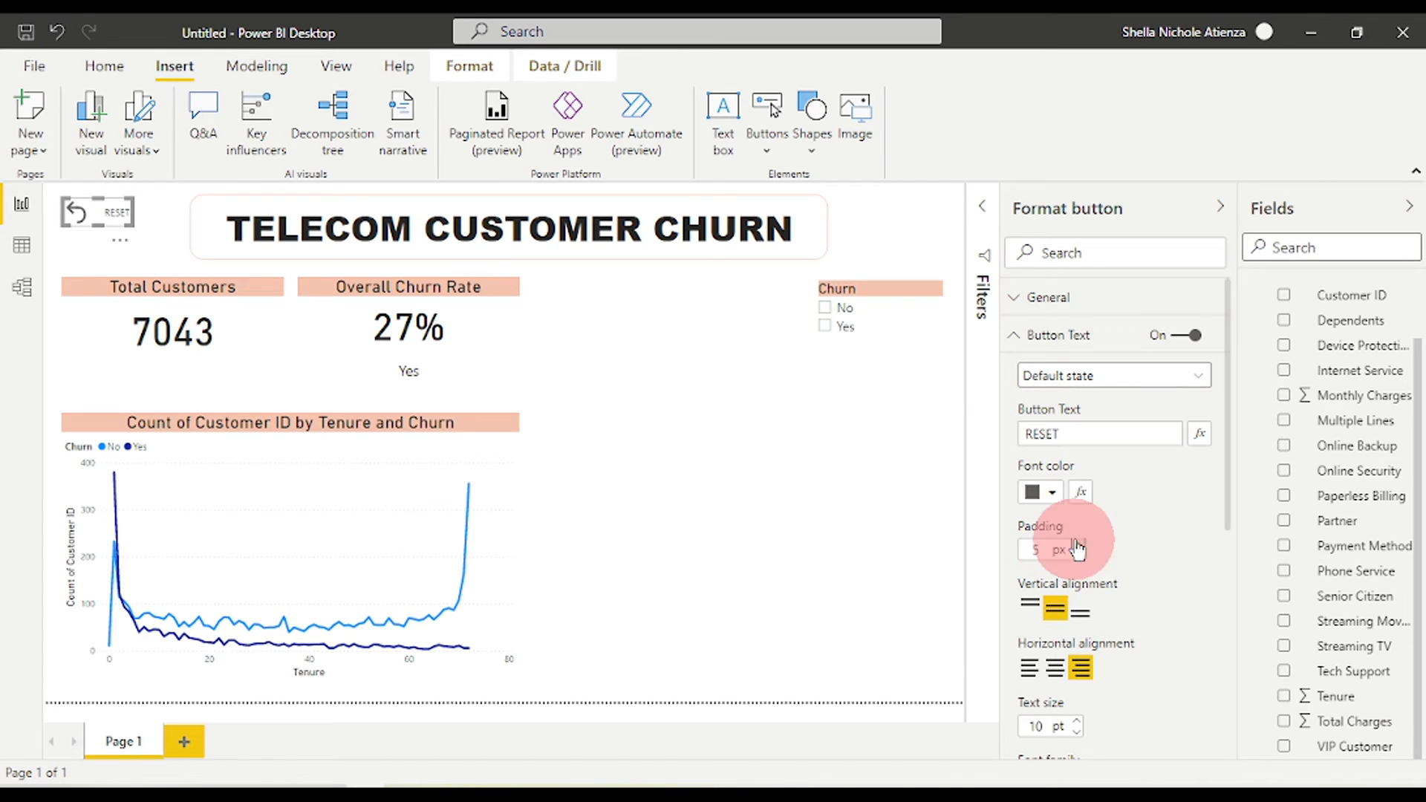
{"action": "scroll", "coordinate": [1098, 590], "scroll_direction": "down", "scroll_amount": 3}
{"action": "left_click", "coordinate": [1078, 407]}
{"action": "left_click", "coordinate": [1078, 418]}
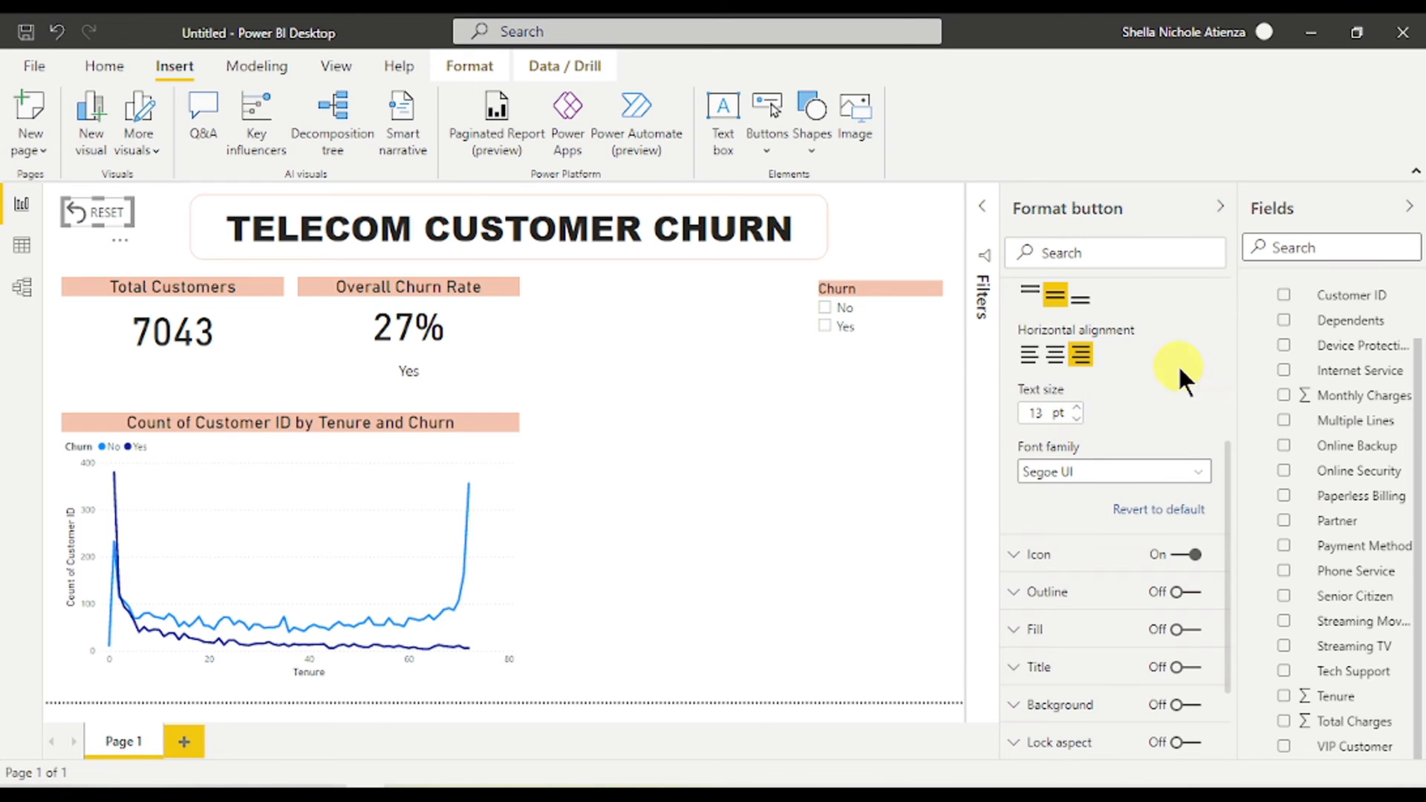
{"action": "scroll", "coordinate": [1158, 363], "scroll_direction": "up", "scroll_amount": 5}
{"action": "left_click", "coordinate": [1043, 341]}
{"action": "left_click", "coordinate": [336, 66]}
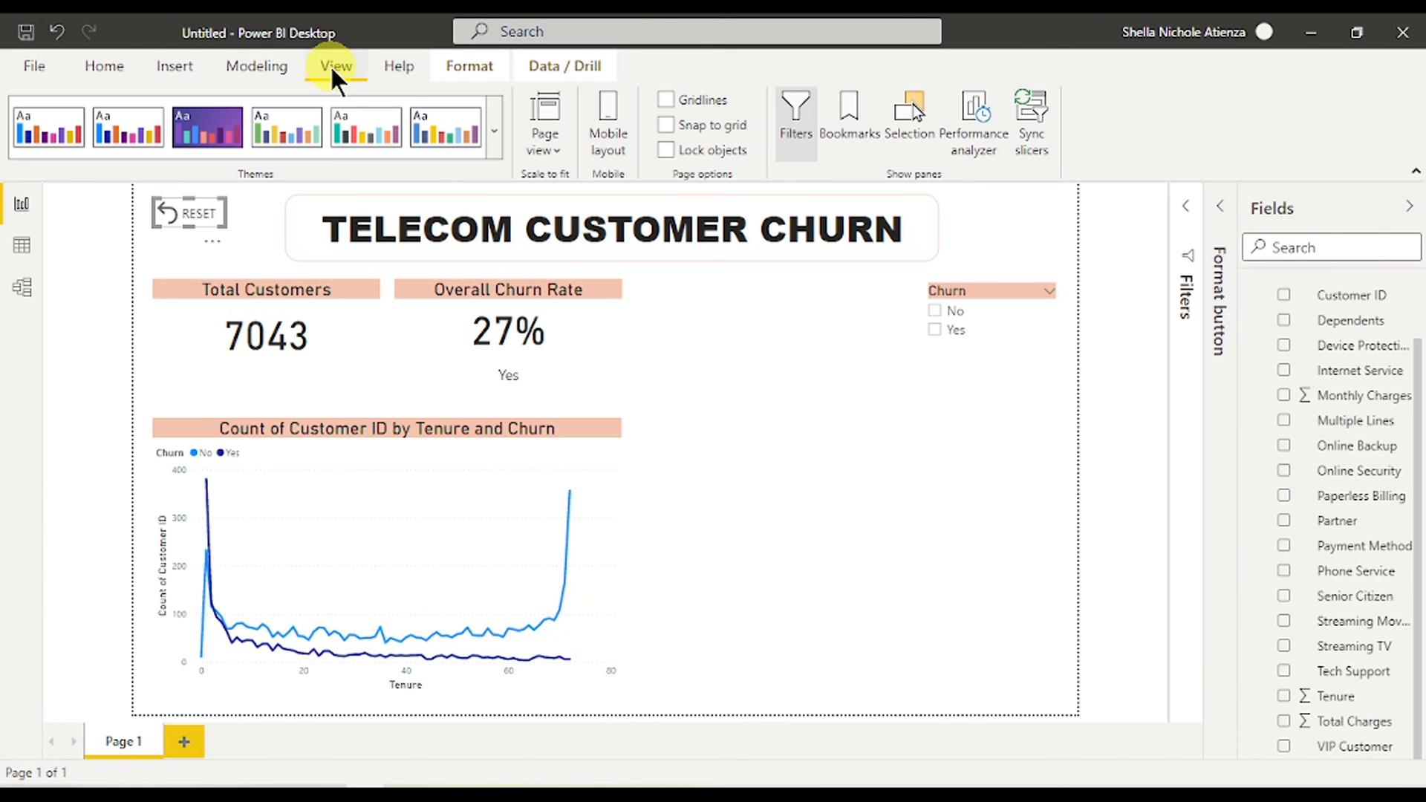
- Add a bookmark of the unfiltered report and rename it Reset
{"action": "left_click", "coordinate": [840, 122]}
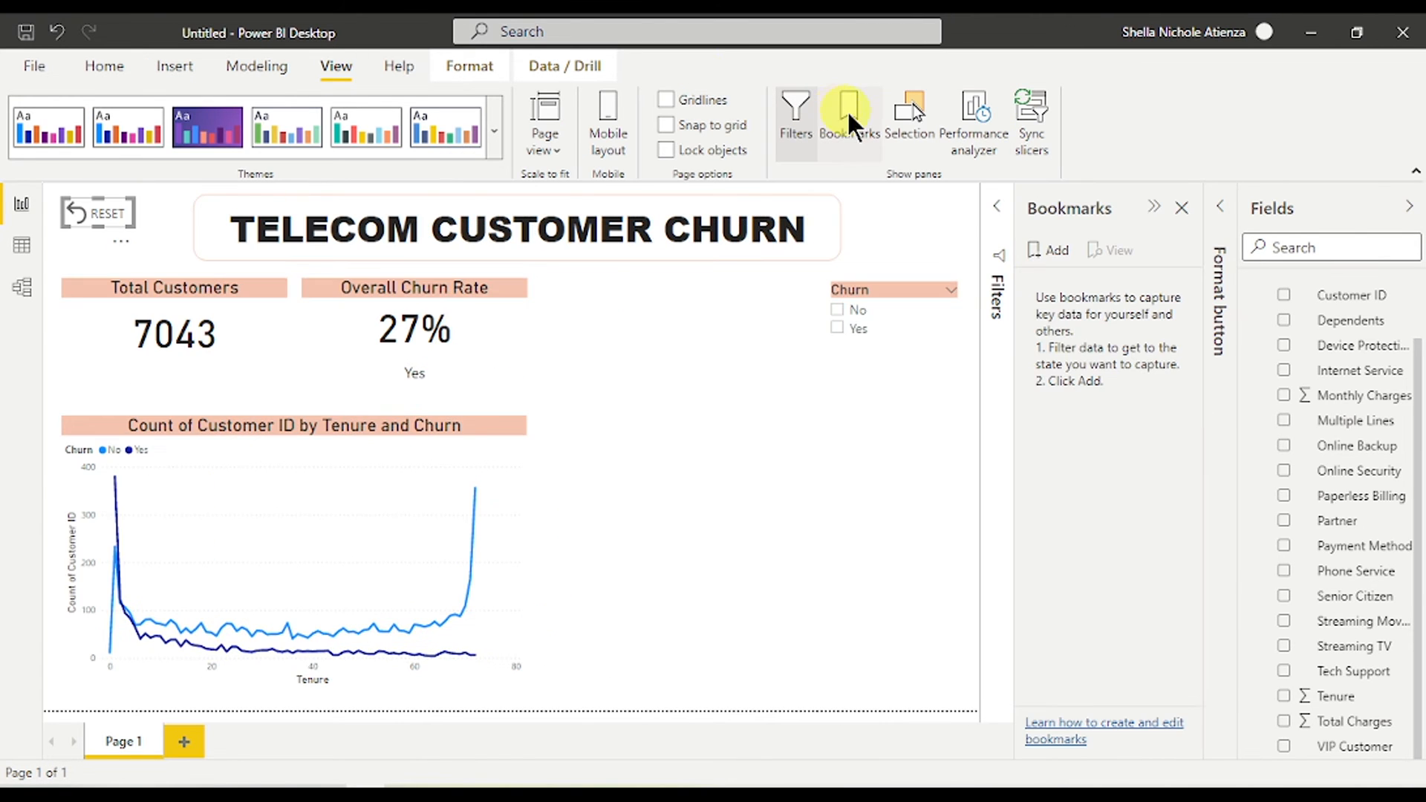
{"action": "left_click", "coordinate": [1056, 252]}
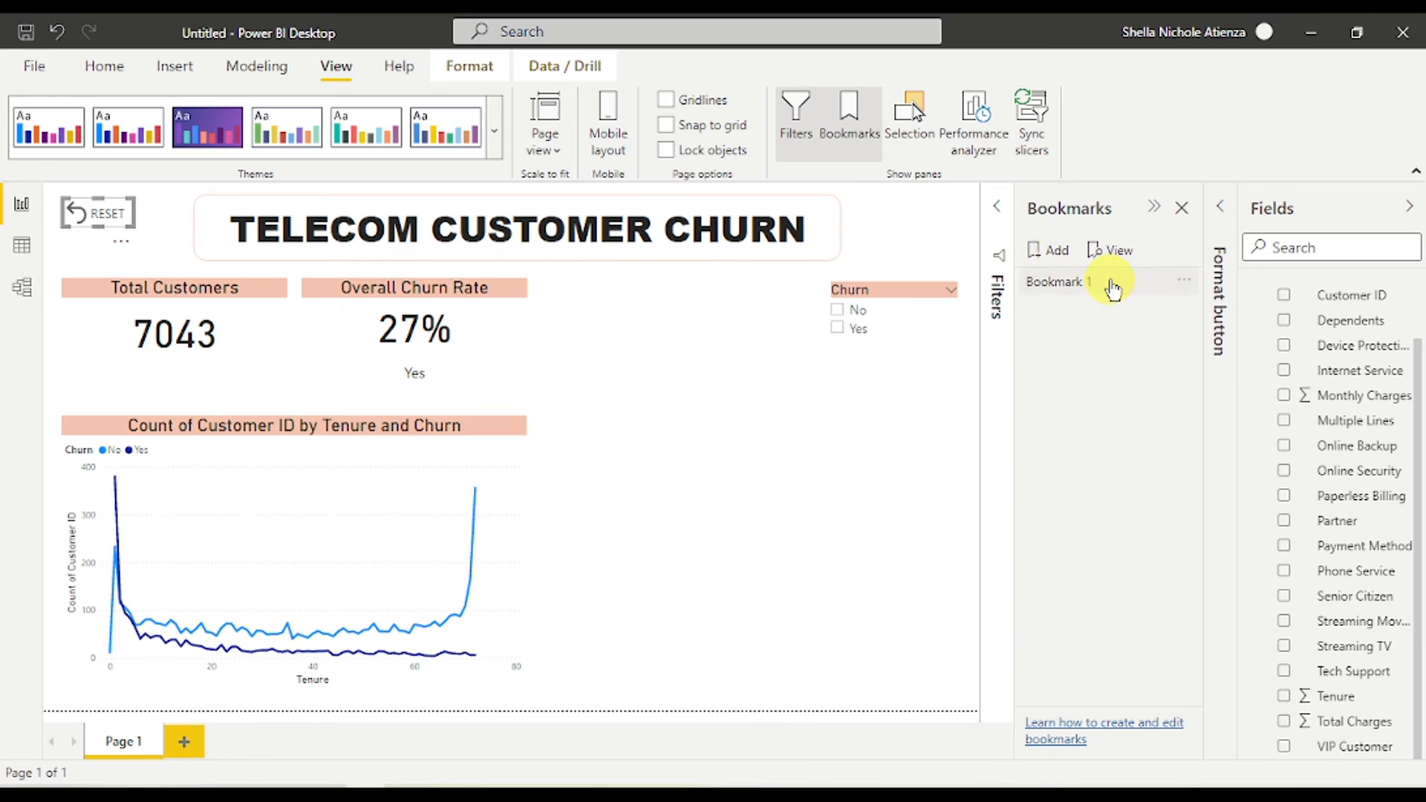
{"action": "left_click", "coordinate": [1187, 283]}
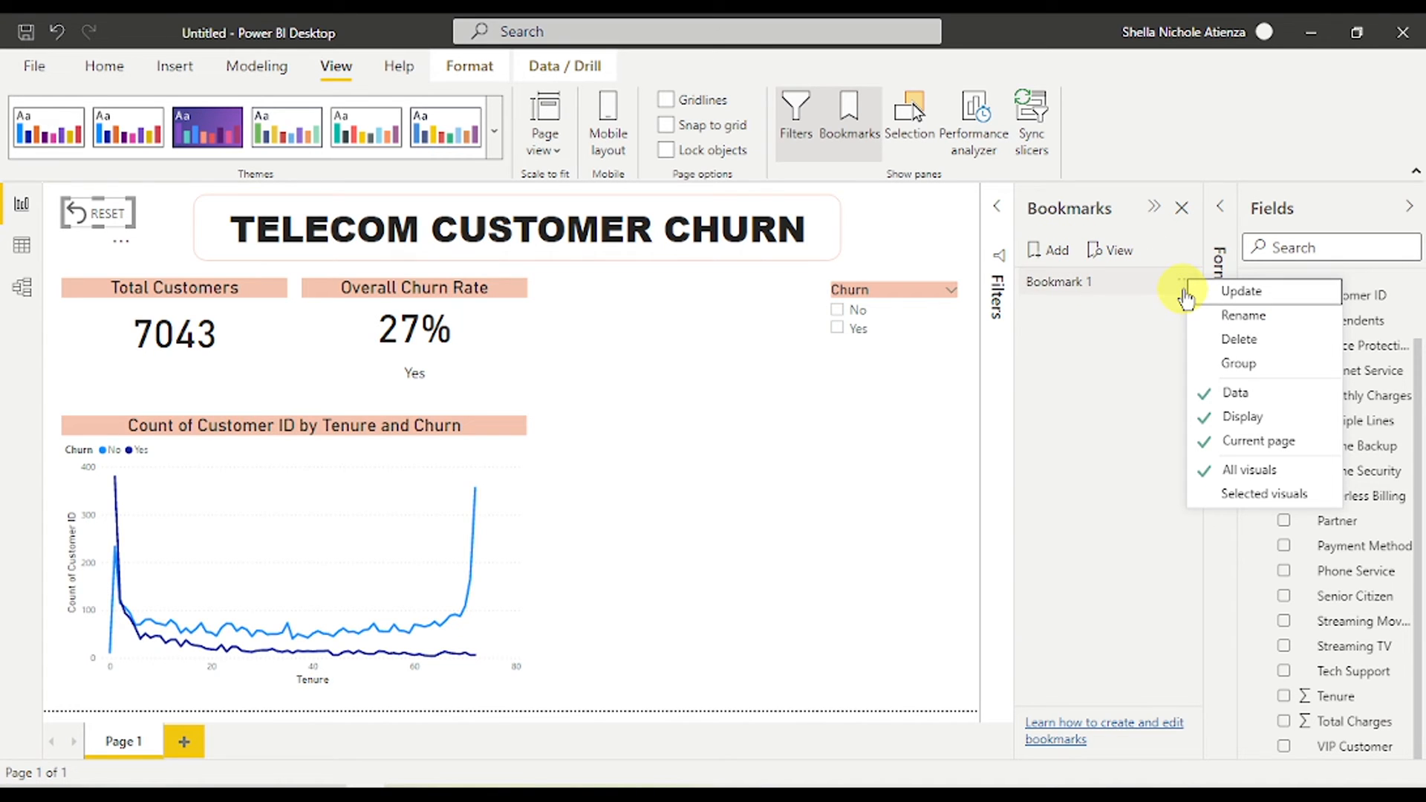
{"action": "left_click", "coordinate": [1199, 312]}
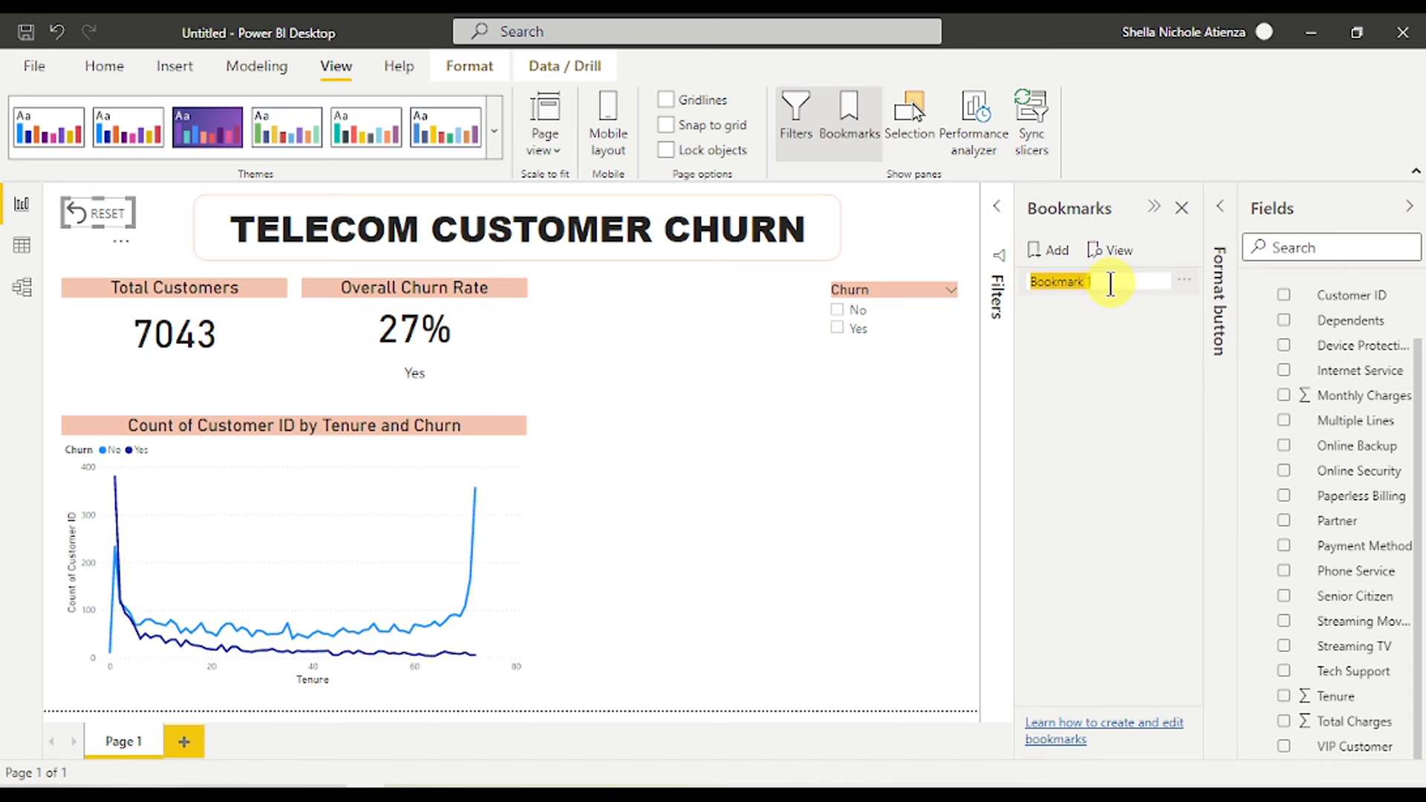
{"action": "type", "text": "Reset"}
- Set the RESET button's action type to Bookmark, targeting the Reset bookmark
{"action": "left_click", "coordinate": [1121, 336]}
{"action": "left_click", "coordinate": [1219, 206]}
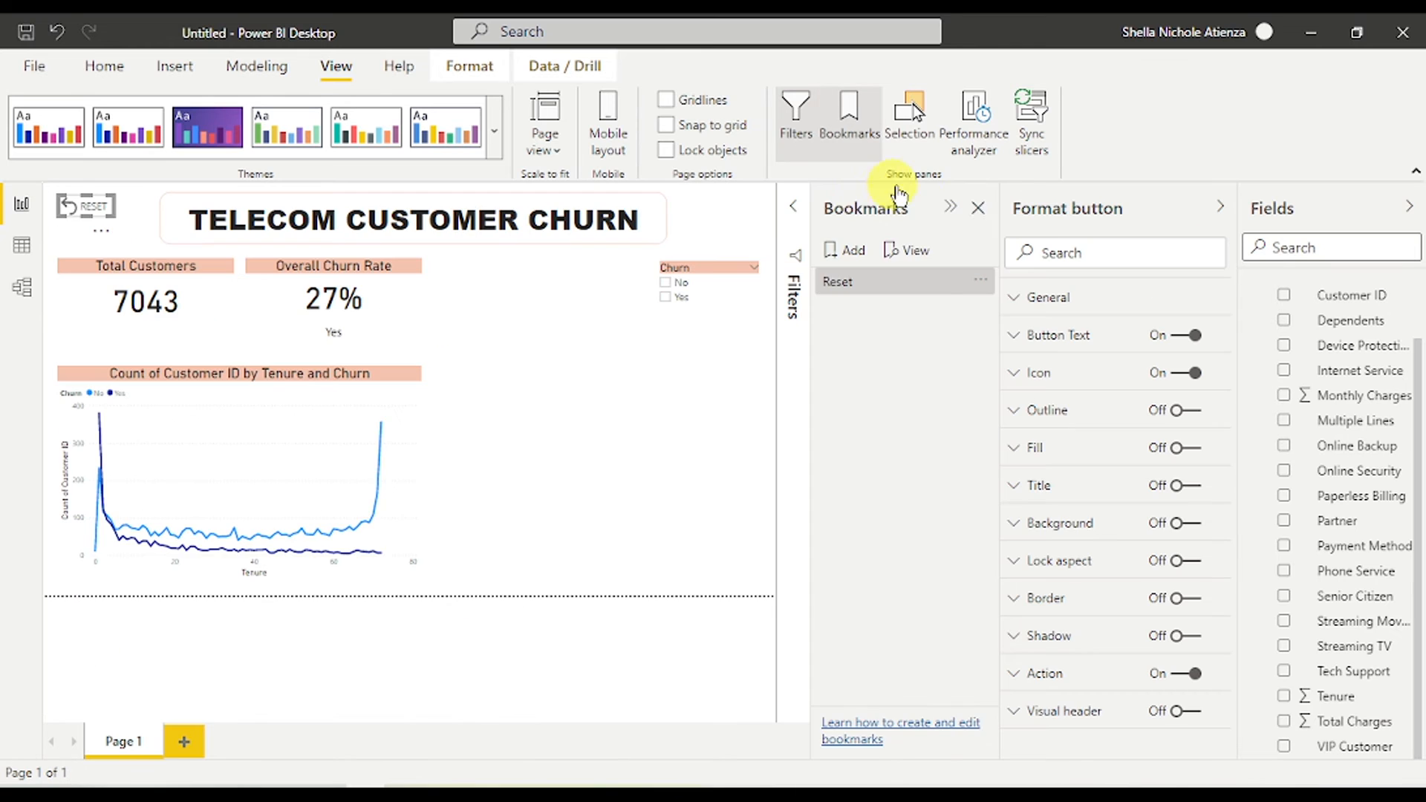
{"action": "left_click", "coordinate": [952, 207]}
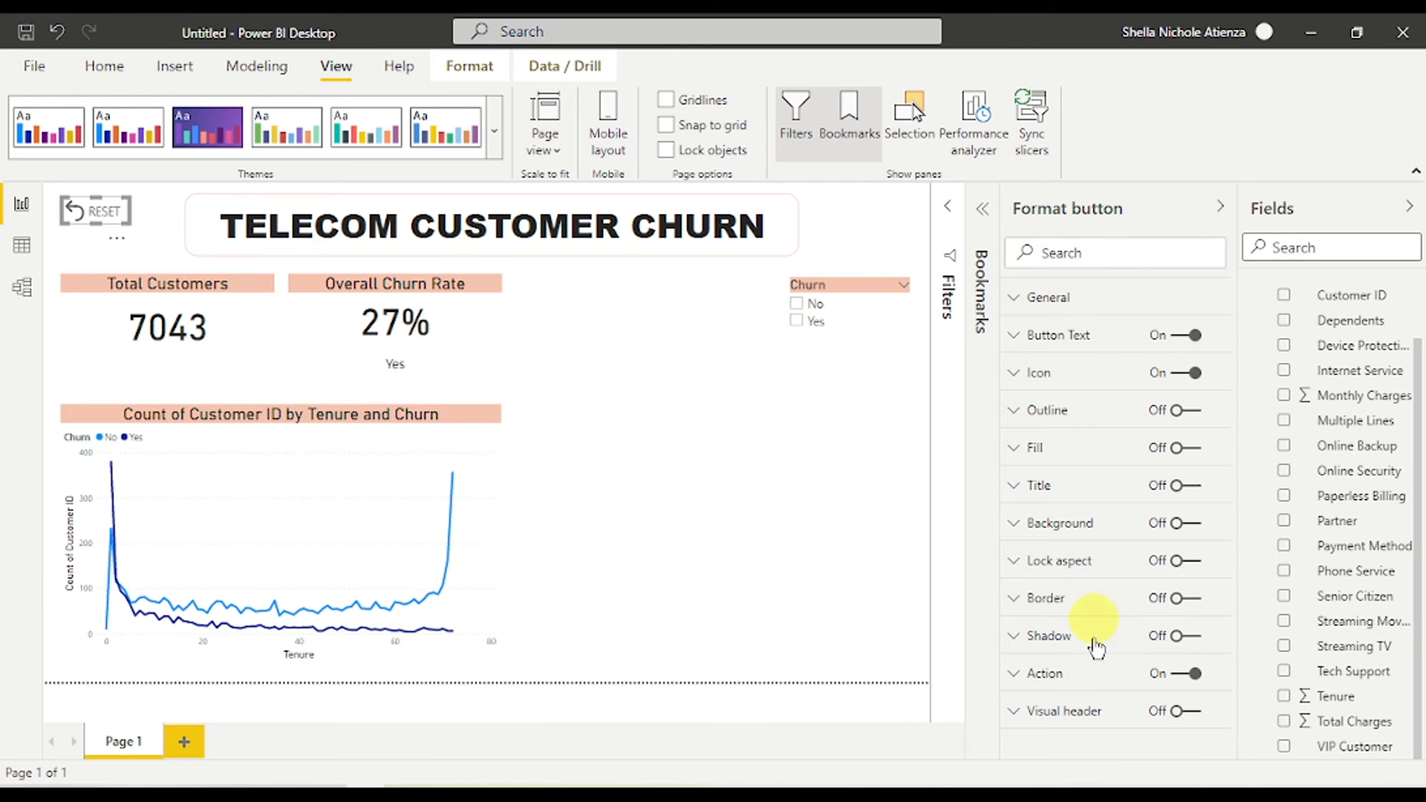
{"action": "left_click", "coordinate": [1084, 673]}
{"action": "scroll", "coordinate": [1129, 661], "scroll_direction": "down", "scroll_amount": 3}
{"action": "left_click", "coordinate": [1151, 631]}
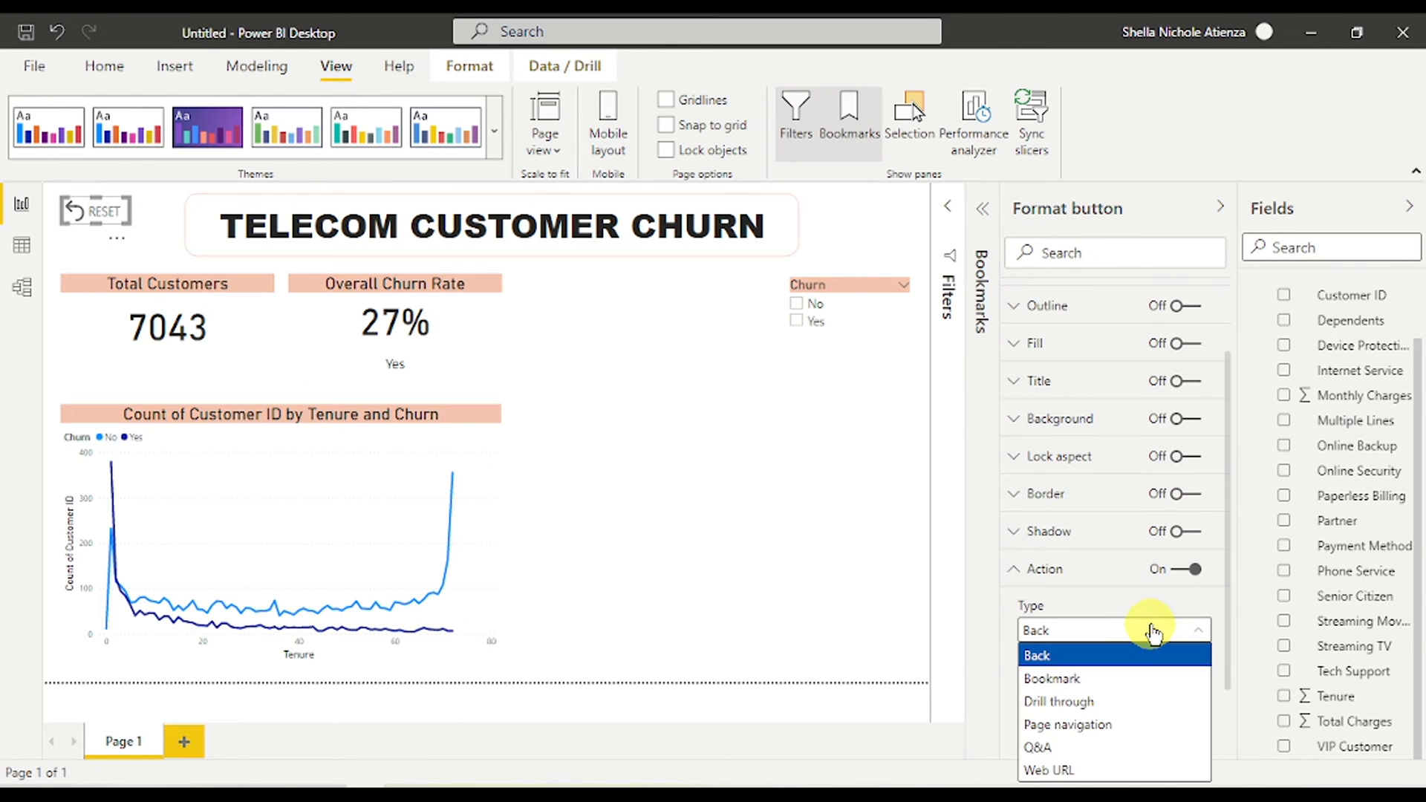
{"action": "left_click", "coordinate": [1134, 678]}
{"action": "scroll", "coordinate": [1132, 648], "scroll_direction": "down", "scroll_amount": 1}
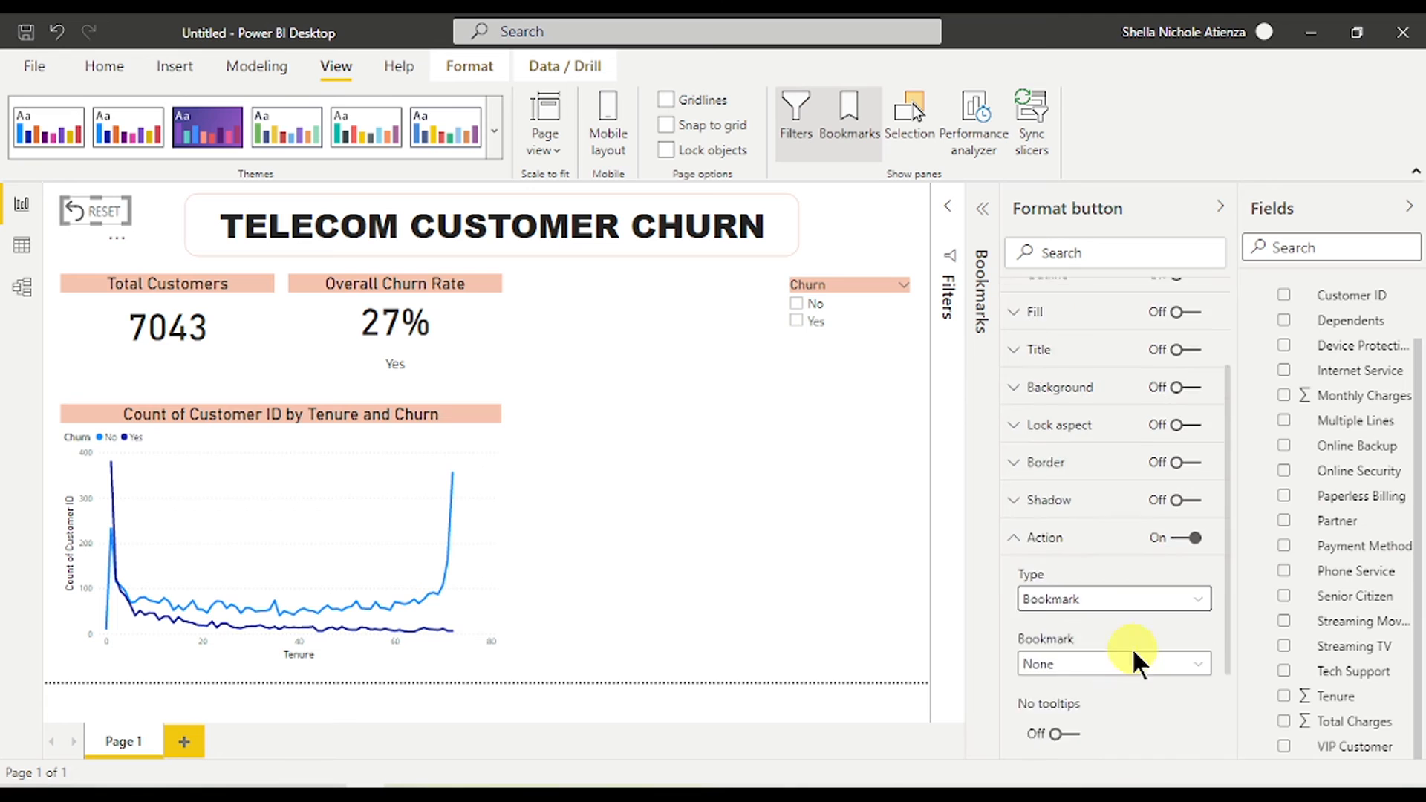
{"action": "scroll", "coordinate": [1132, 648], "scroll_direction": "down", "scroll_amount": 1}
{"action": "left_click", "coordinate": [1133, 593]}
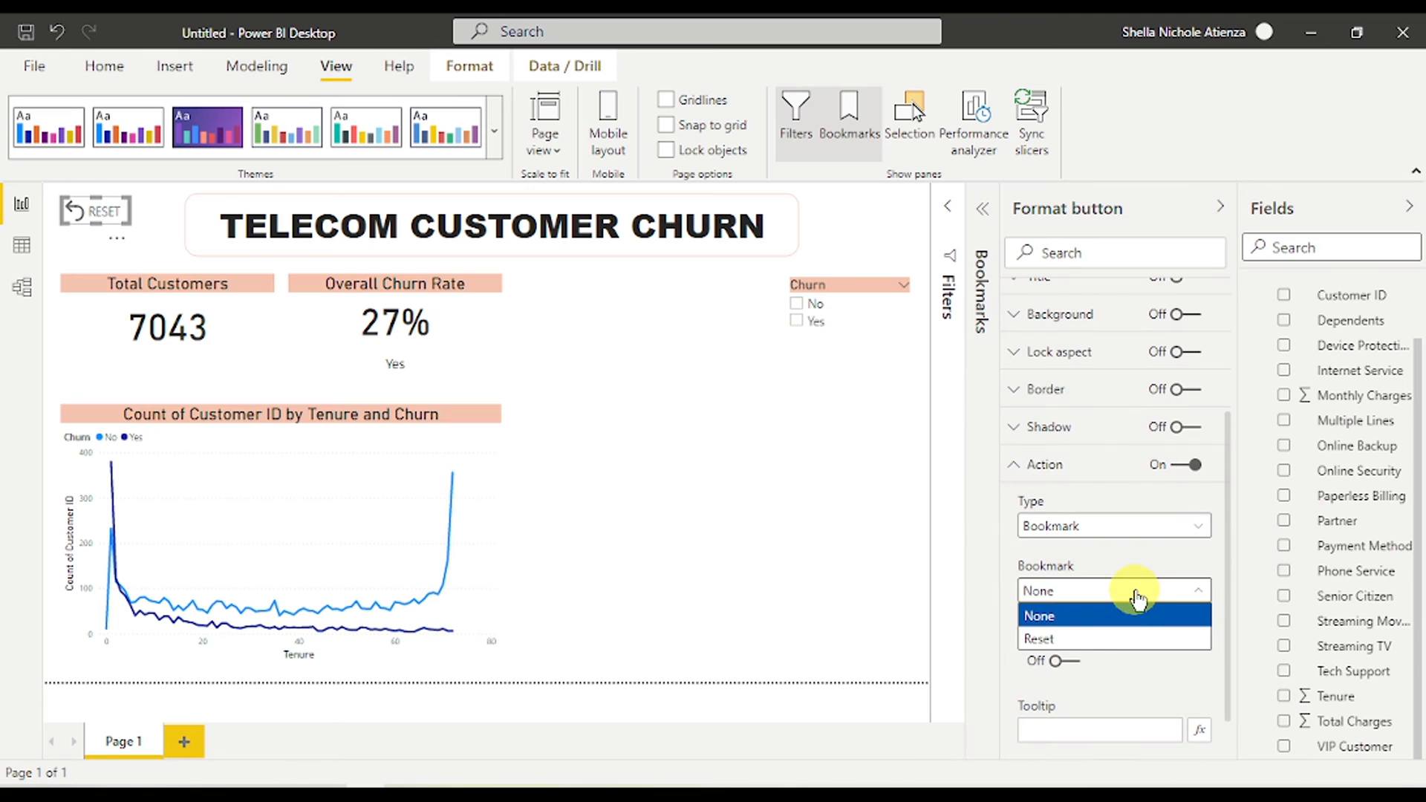
{"action": "left_click", "coordinate": [1114, 639]}
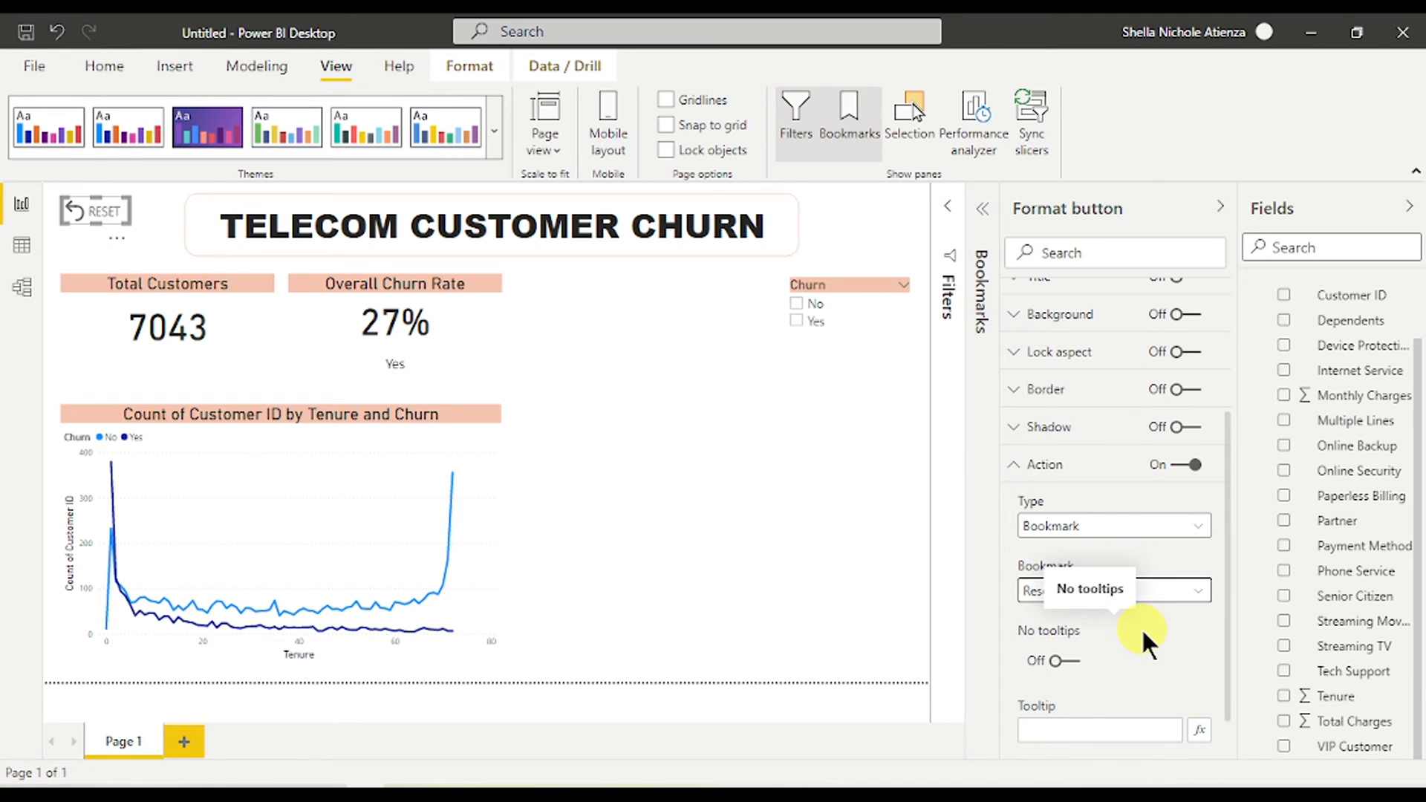
- Give the button the tooltip 'Resets to Original Format'
{"action": "scroll", "coordinate": [1074, 663], "scroll_direction": "down", "scroll_amount": 1}
{"action": "left_click", "coordinate": [1092, 657]}
{"action": "type", "text": "Resets the"}
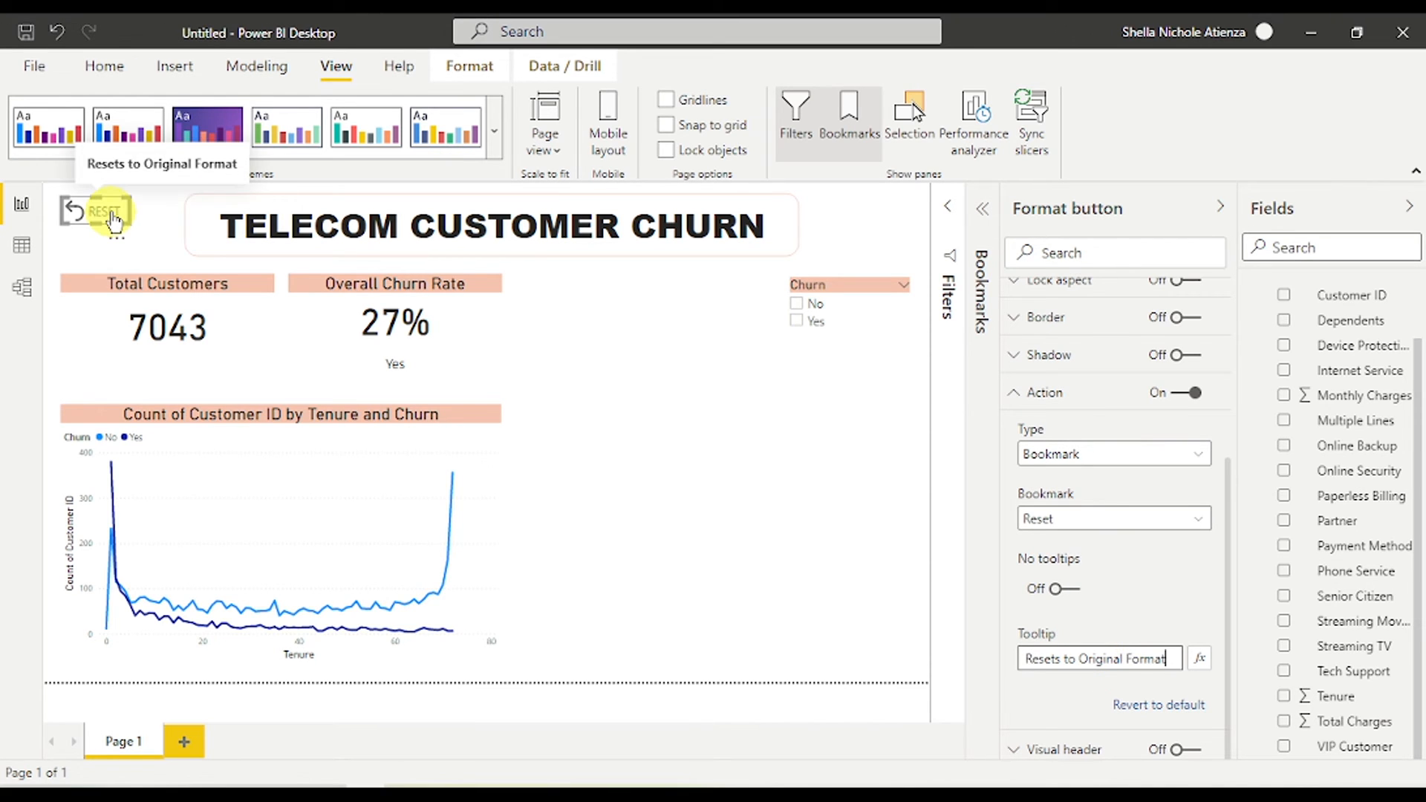
{"action": "left_click", "coordinate": [844, 525]}
{"action": "left_click", "coordinate": [175, 65]}
- Insert an information button and move it to the report's top right
{"action": "left_click", "coordinate": [766, 133]}
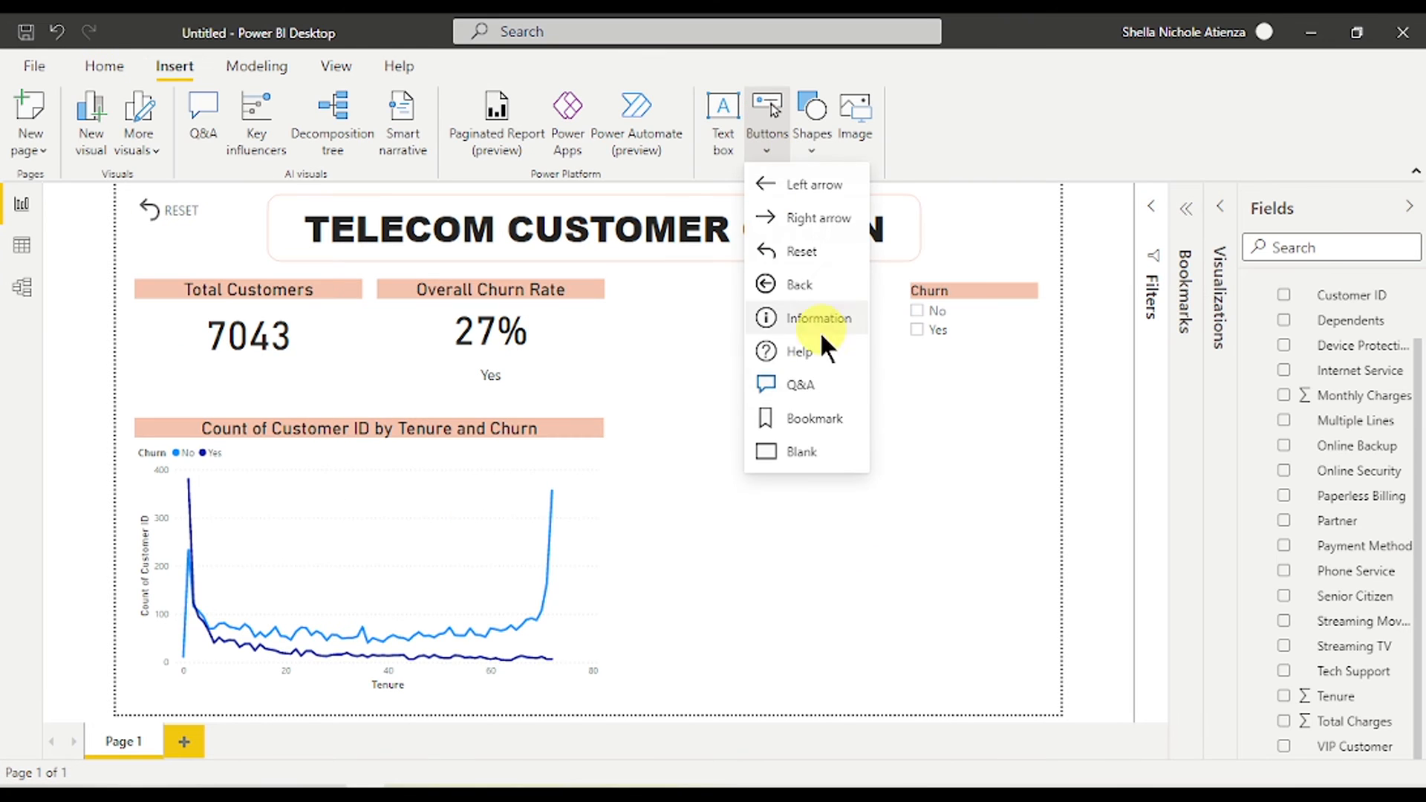
{"action": "left_click", "coordinate": [818, 329]}
{"action": "left_click_drag", "start_coordinate": [196, 211], "coordinate": [946, 228]}
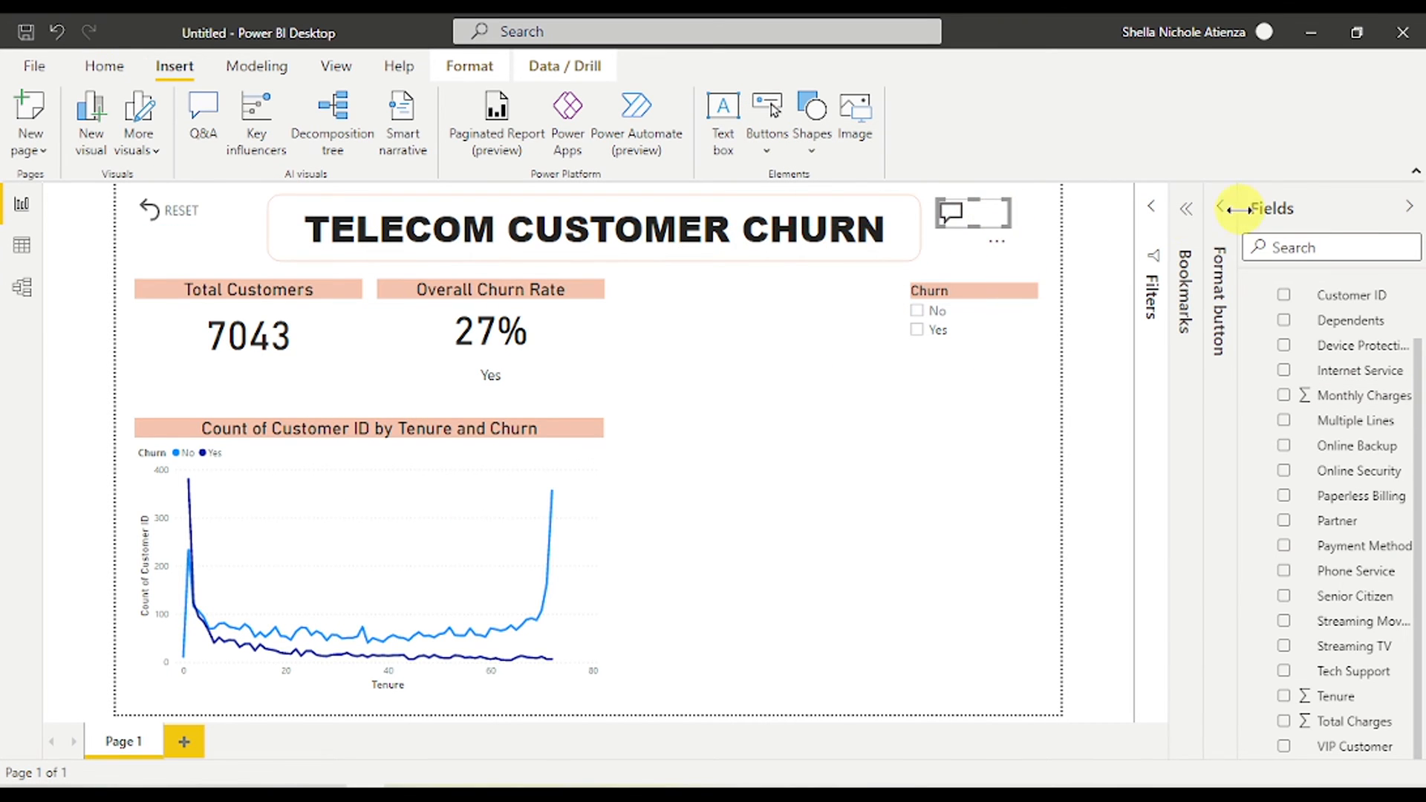
- Turn on the button text and label it ASK HERE
{"action": "left_click", "coordinate": [1220, 207]}
{"action": "left_click", "coordinate": [1111, 340]}
{"action": "left_click", "coordinate": [1137, 431]}
{"action": "type", "text": "Ask Her"}
{"action": "key", "text": "BackSpace"}
{"action": "key", "text": "BackSpace"}
{"action": "key", "text": "BackSpace"}
{"action": "key", "text": "BackSpace"}
{"action": "key", "text": "BackSpace"}
{"action": "key", "text": "BackSpace"}
{"action": "key", "text": "BackSpace"}
{"action": "type", "text": "ASK HERE"}
- Widen the ASK HERE button and raise its padding to 14 px
{"action": "left_click", "coordinate": [1078, 545]}
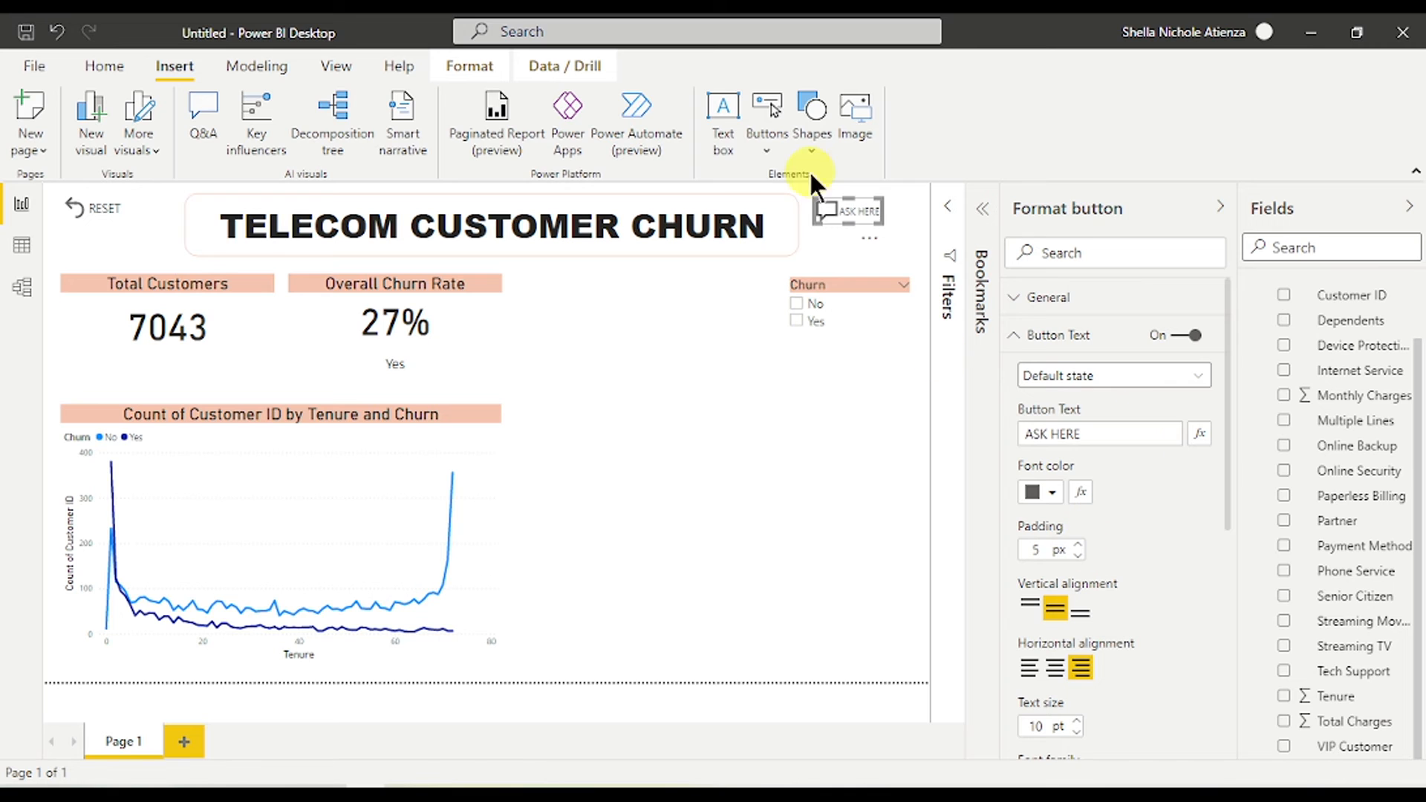
{"action": "left_click_drag", "start_coordinate": [884, 223], "coordinate": [897, 219]}
{"action": "left_click", "coordinate": [1079, 545]}
{"action": "left_click", "coordinate": [1081, 549]}
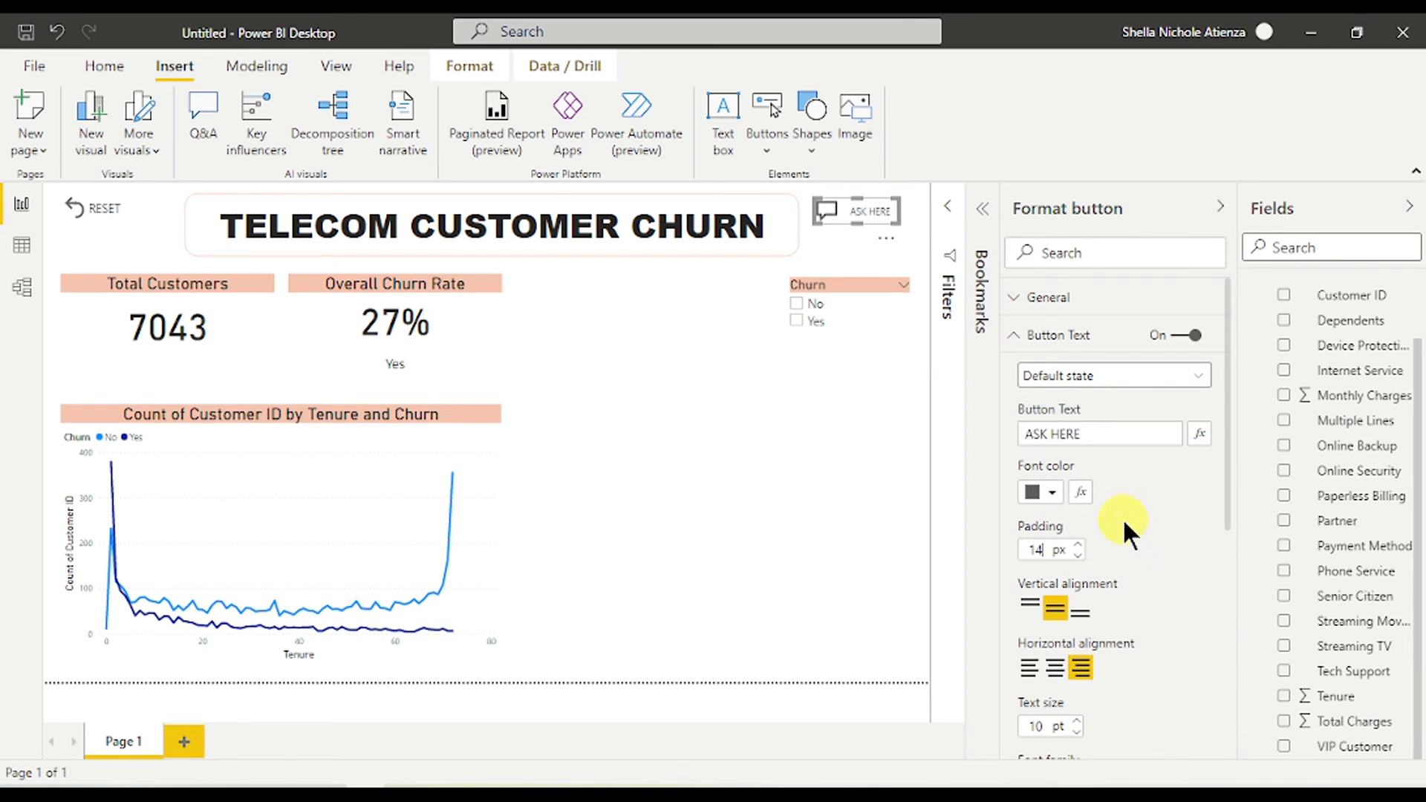
{"action": "left_click", "coordinate": [1219, 208]}
{"action": "left_click", "coordinate": [1085, 300]}
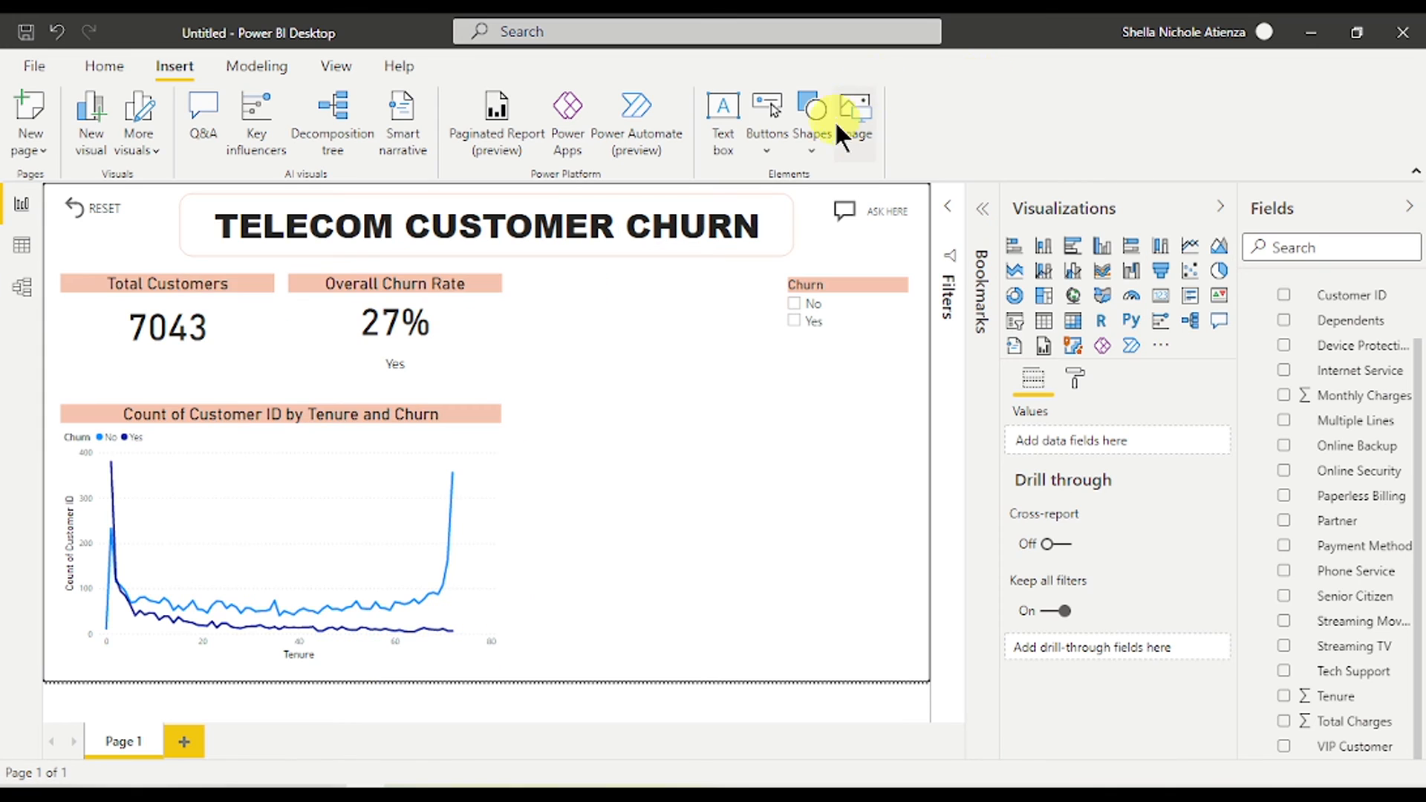
- Insert the cellular1 tower image into the report
{"action": "left_click", "coordinate": [852, 137]}
{"action": "left_click", "coordinate": [392, 204]}
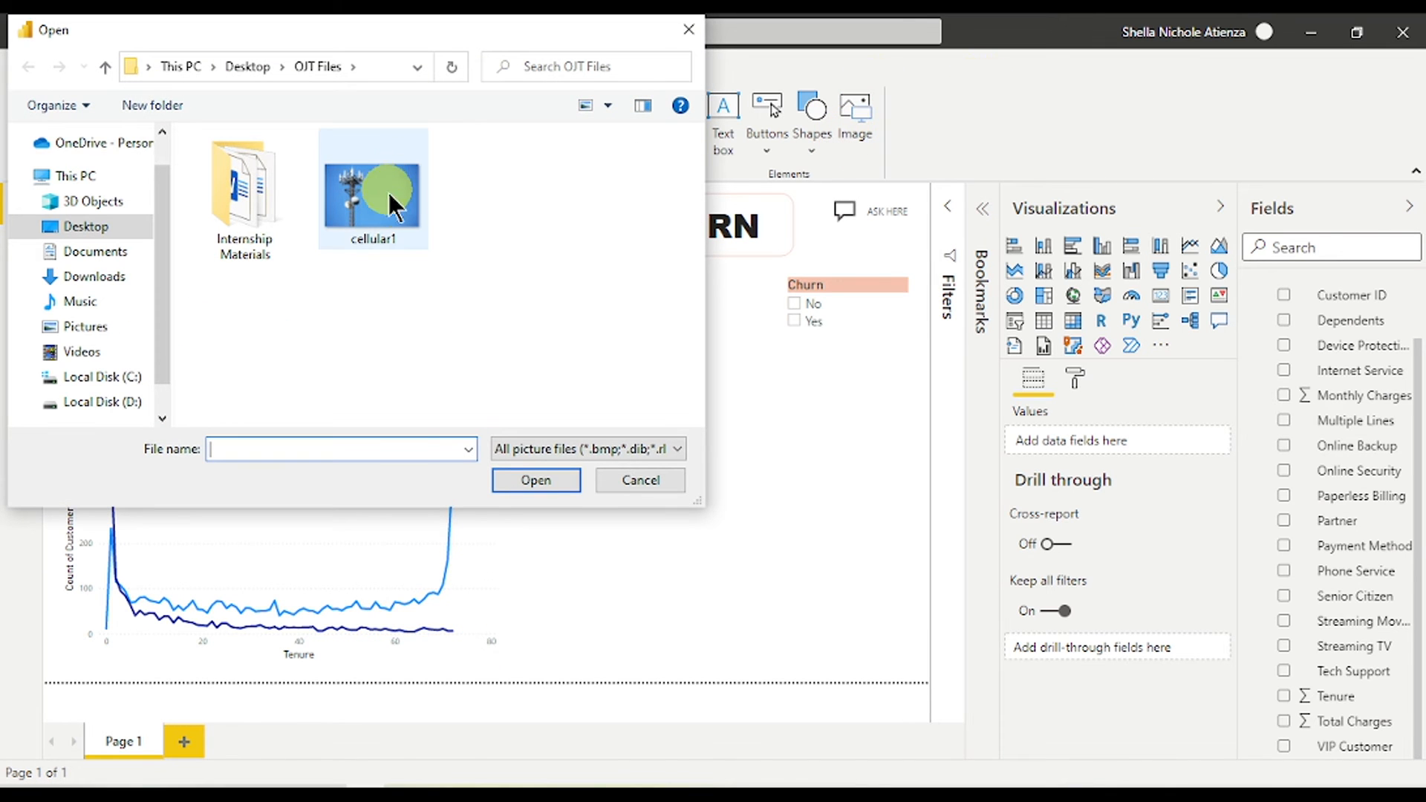
{"action": "left_click", "coordinate": [538, 482]}
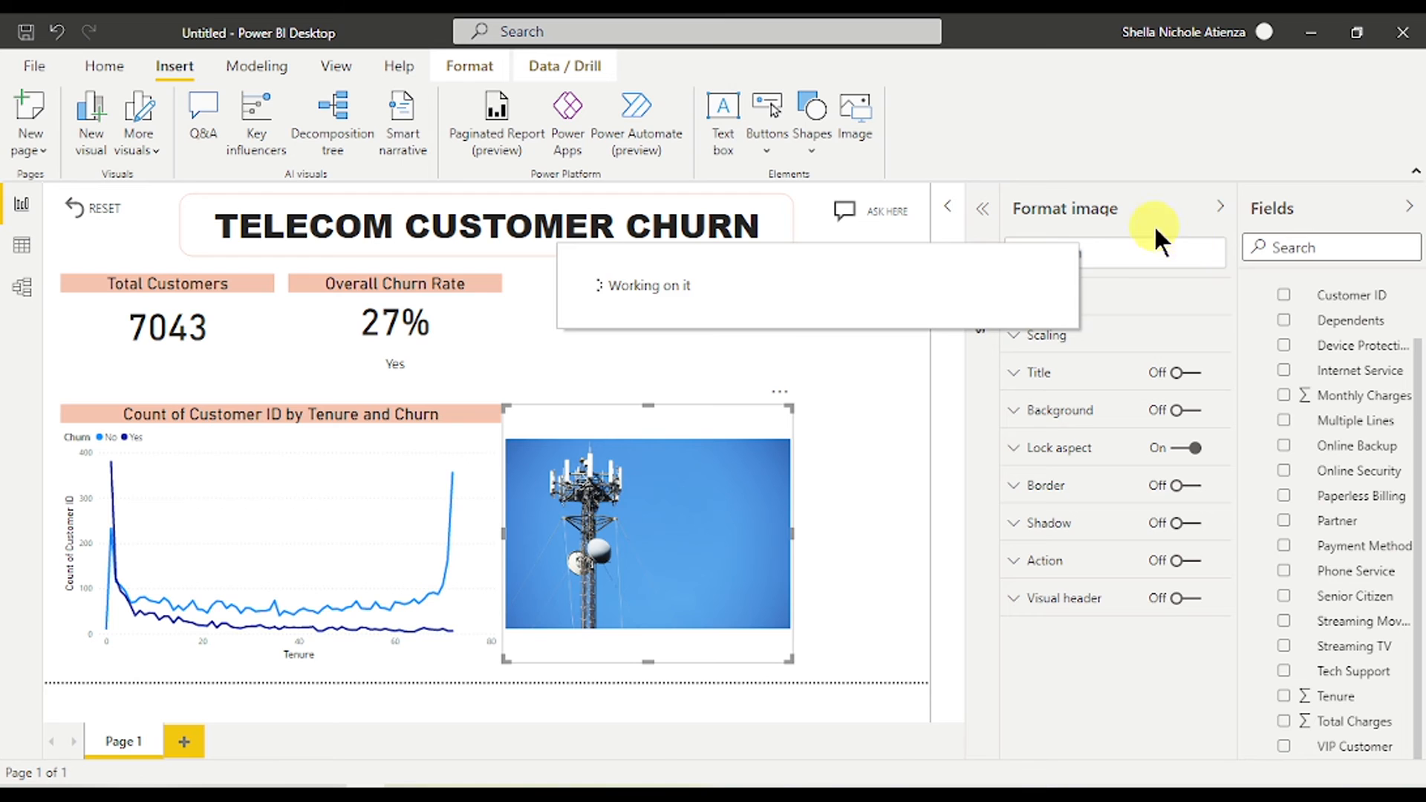
- Set the image scaling to Fill and widen it to the right
{"action": "left_click", "coordinate": [1082, 351]}
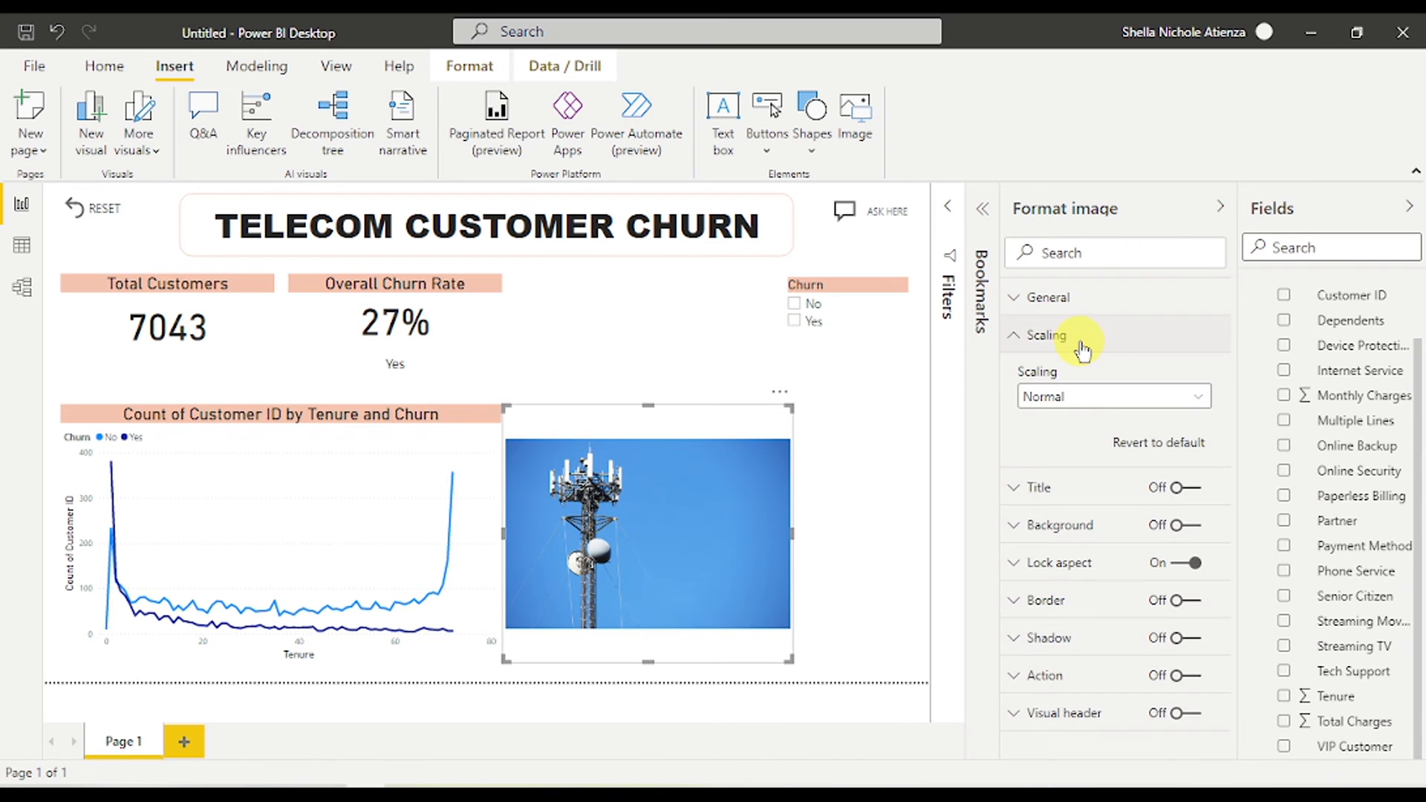
{"action": "left_click", "coordinate": [1098, 401]}
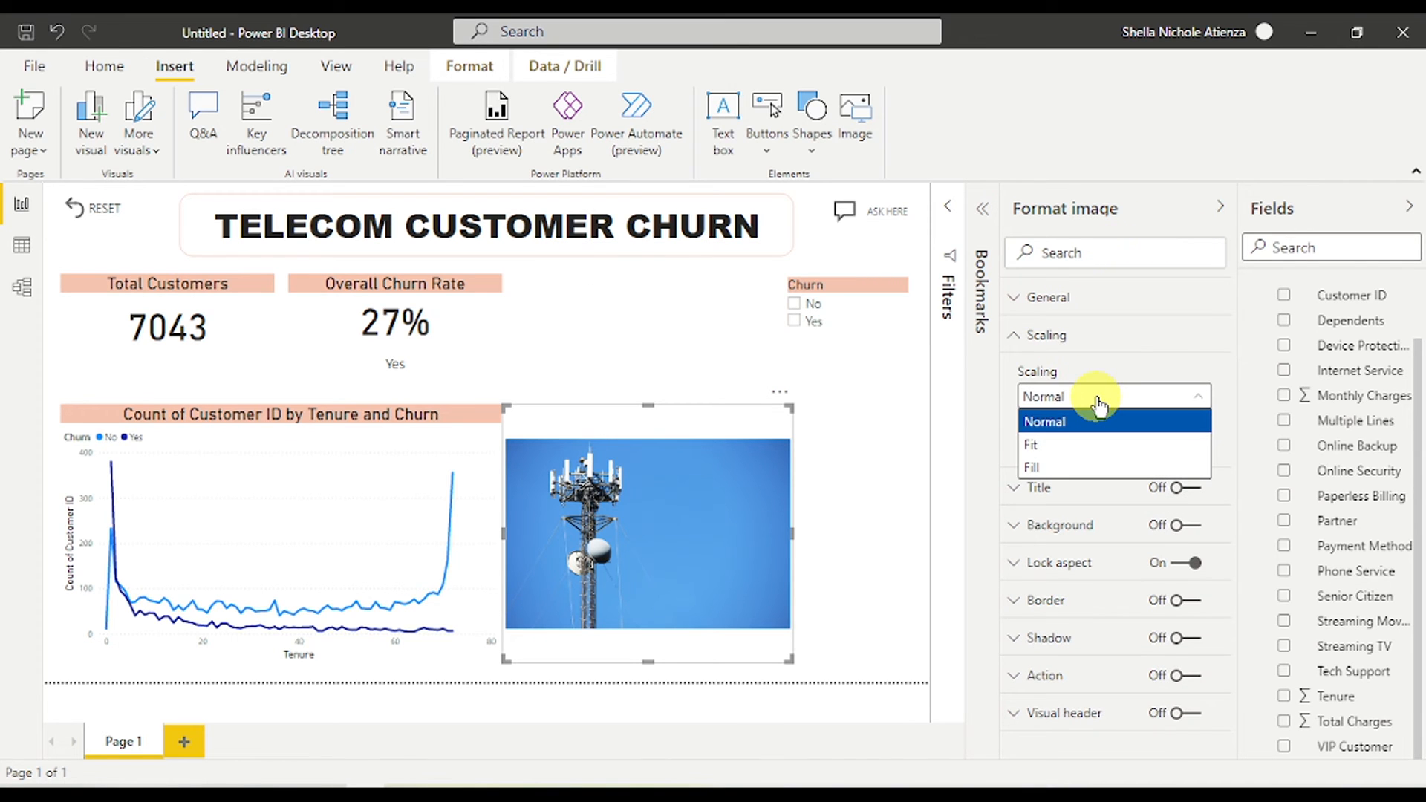
{"action": "left_click", "coordinate": [1079, 446]}
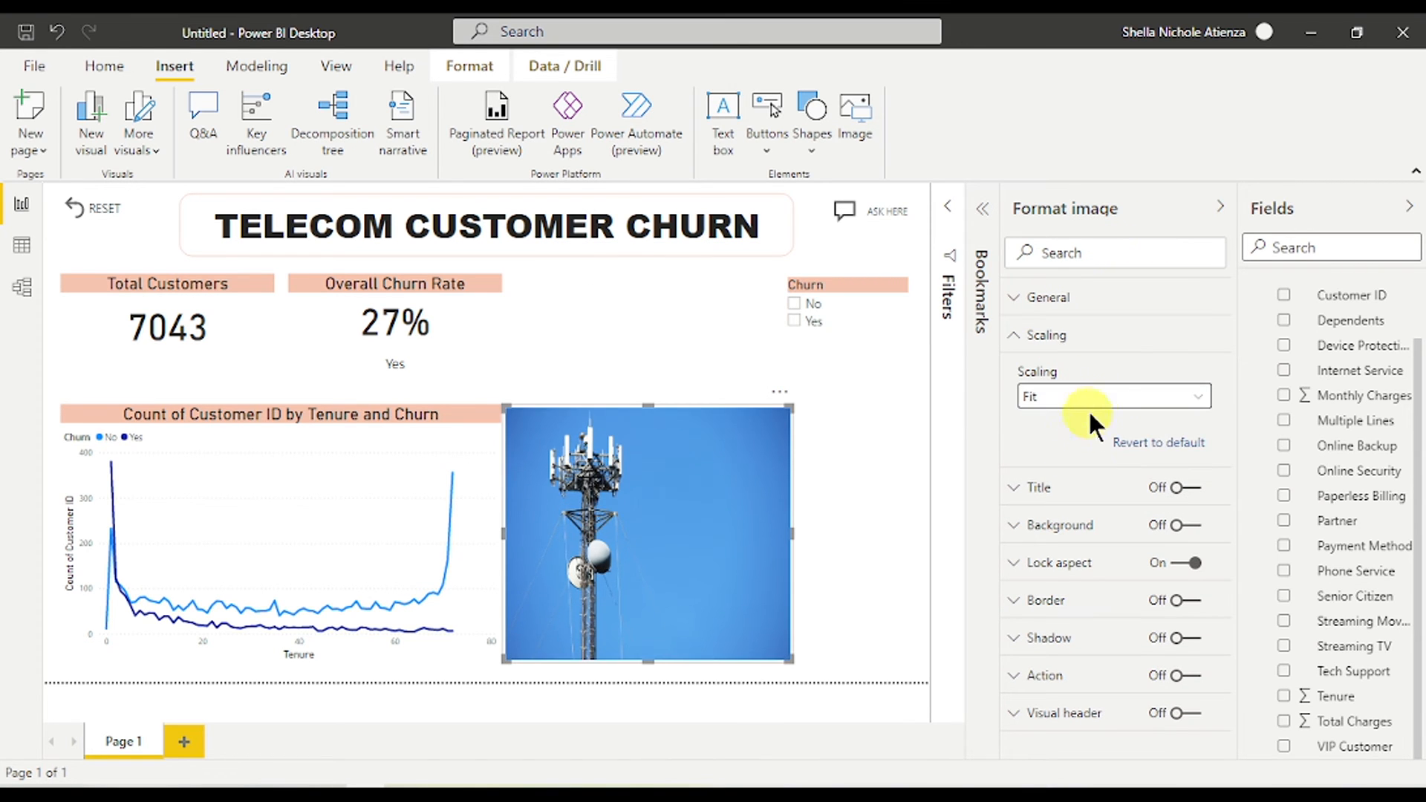
{"action": "left_click", "coordinate": [1089, 404]}
{"action": "left_click", "coordinate": [1082, 465]}
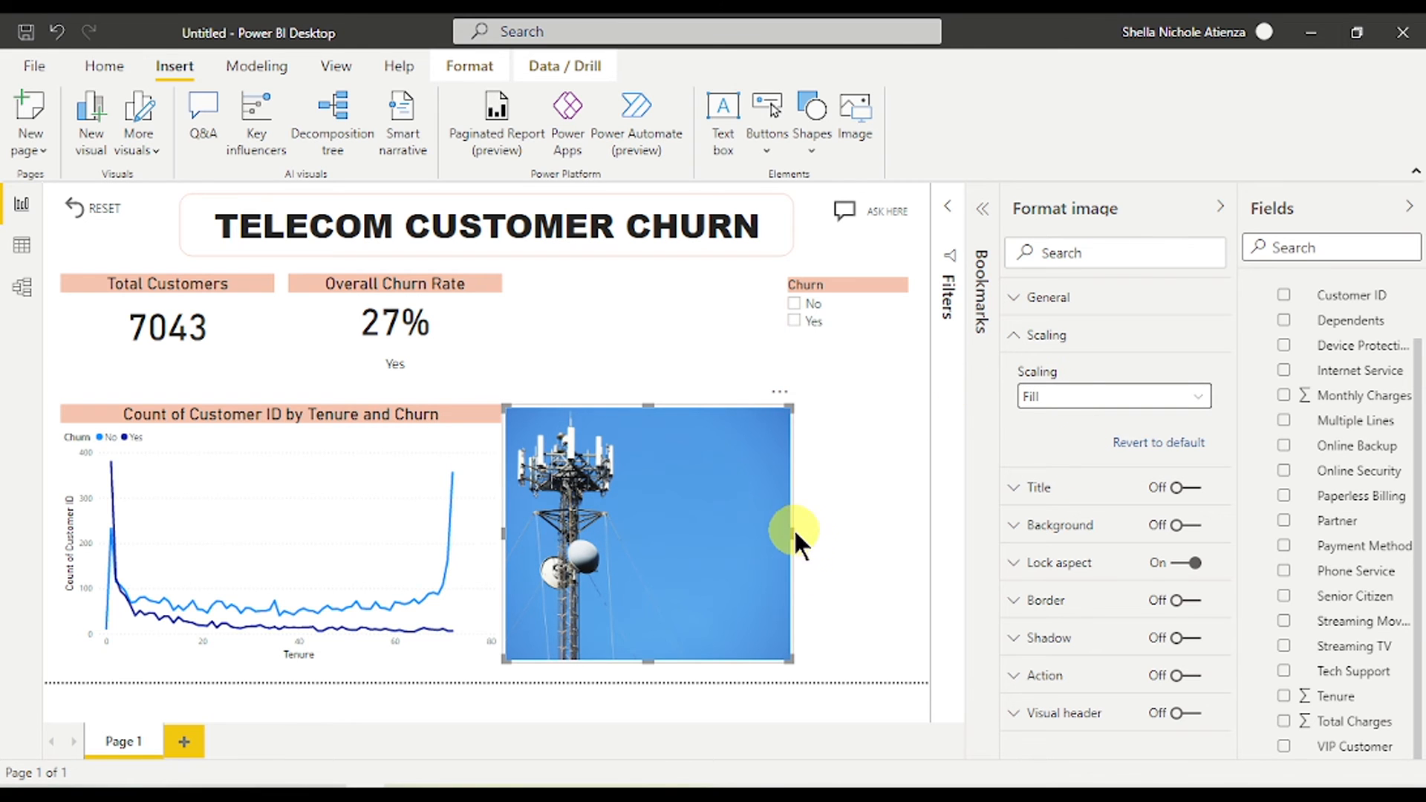
{"action": "left_click_drag", "start_coordinate": [793, 532], "coordinate": [794, 533]}
{"action": "left_click_drag", "start_coordinate": [882, 550], "coordinate": [913, 534]}
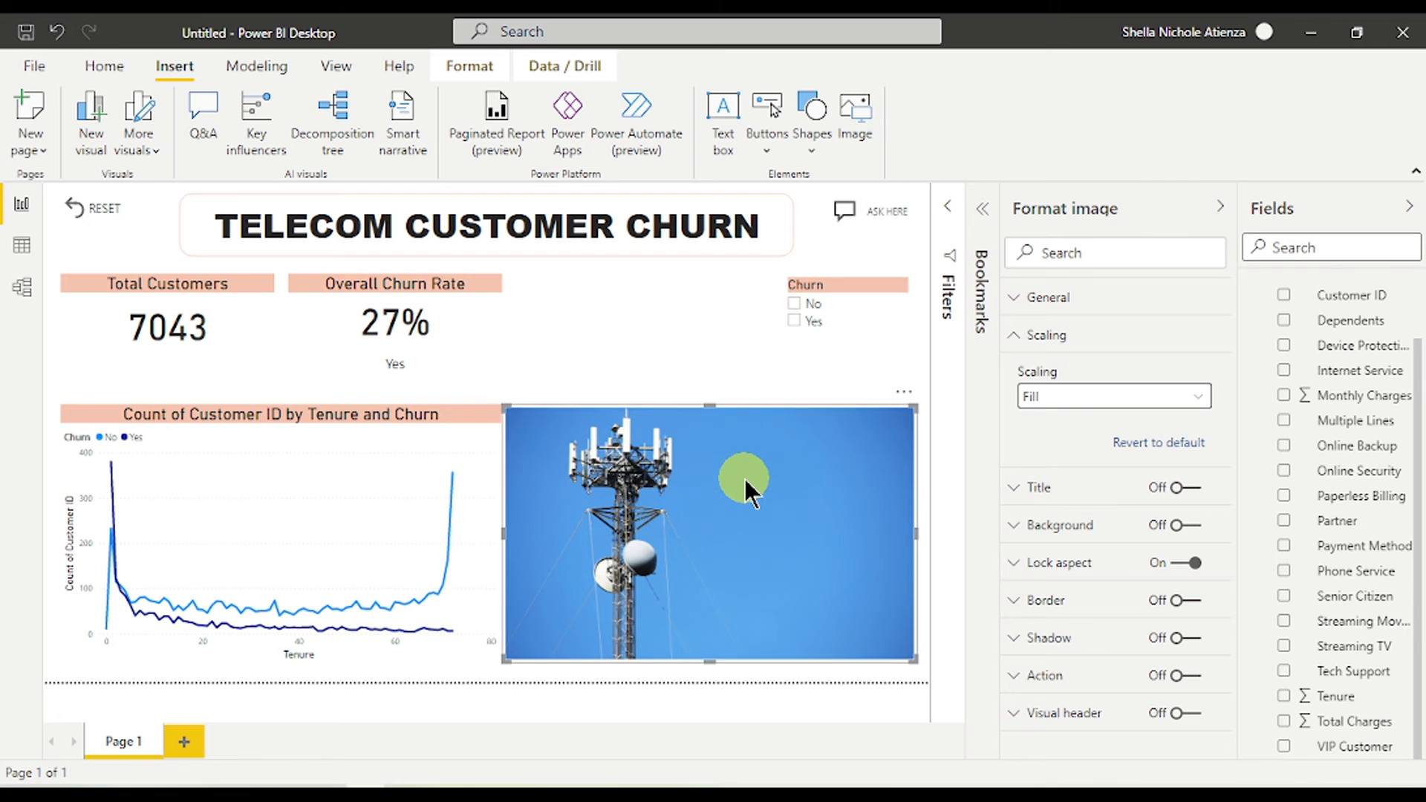
- Turn on the tower image's click action with type Web URL
{"action": "left_click", "coordinate": [1101, 335]}
{"action": "left_click", "coordinate": [1074, 565]}
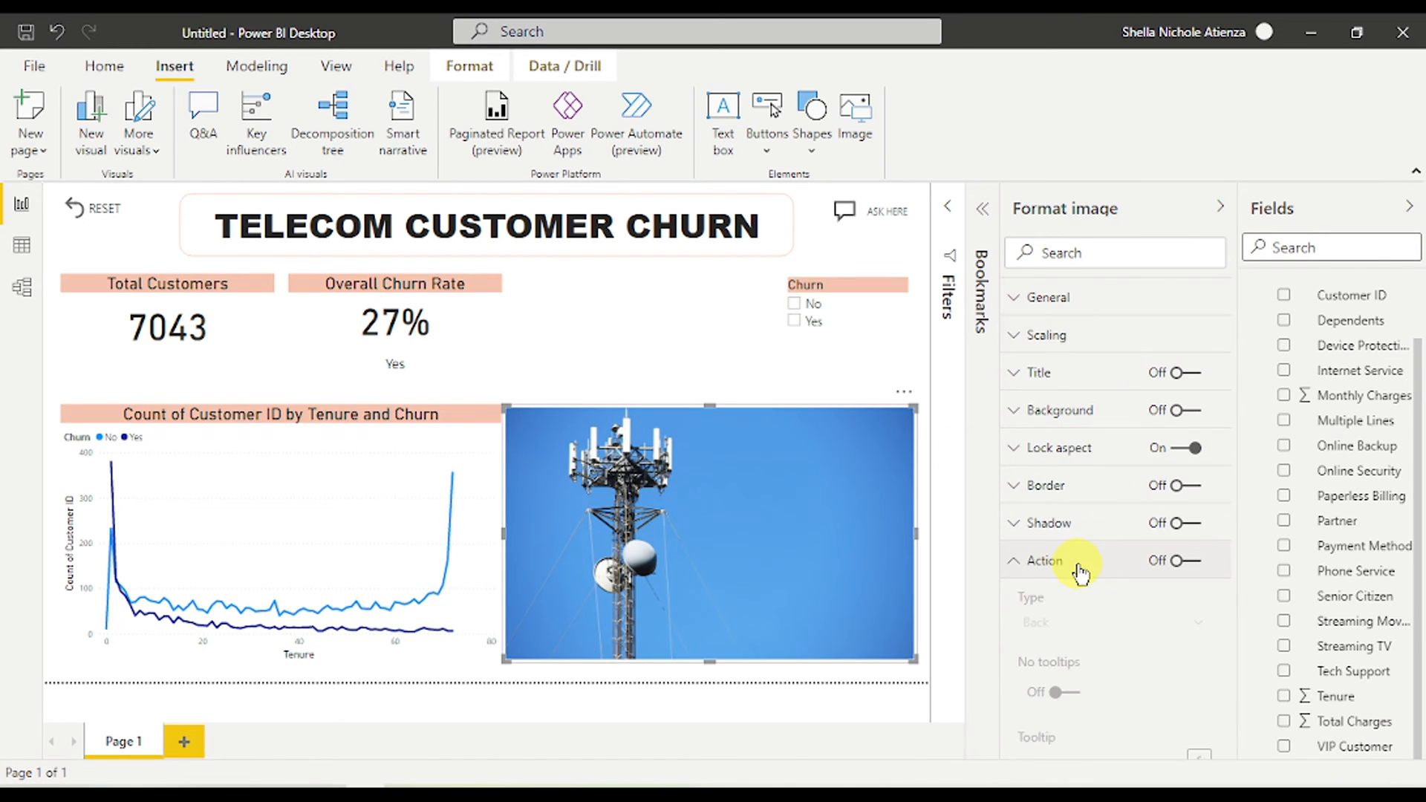
{"action": "left_click", "coordinate": [1184, 562]}
{"action": "scroll", "coordinate": [1139, 560], "scroll_direction": "down", "scroll_amount": 2}
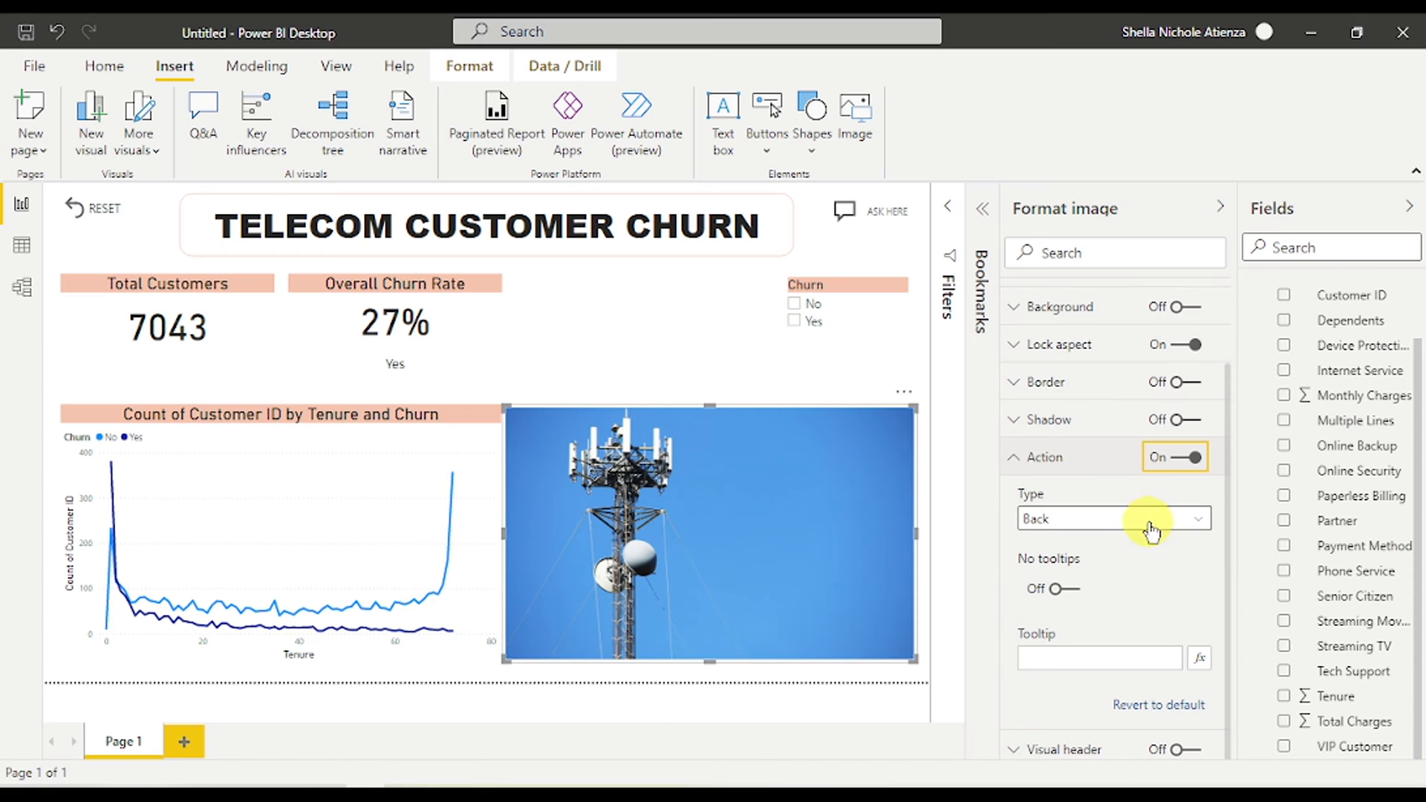
{"action": "left_click", "coordinate": [1151, 521]}
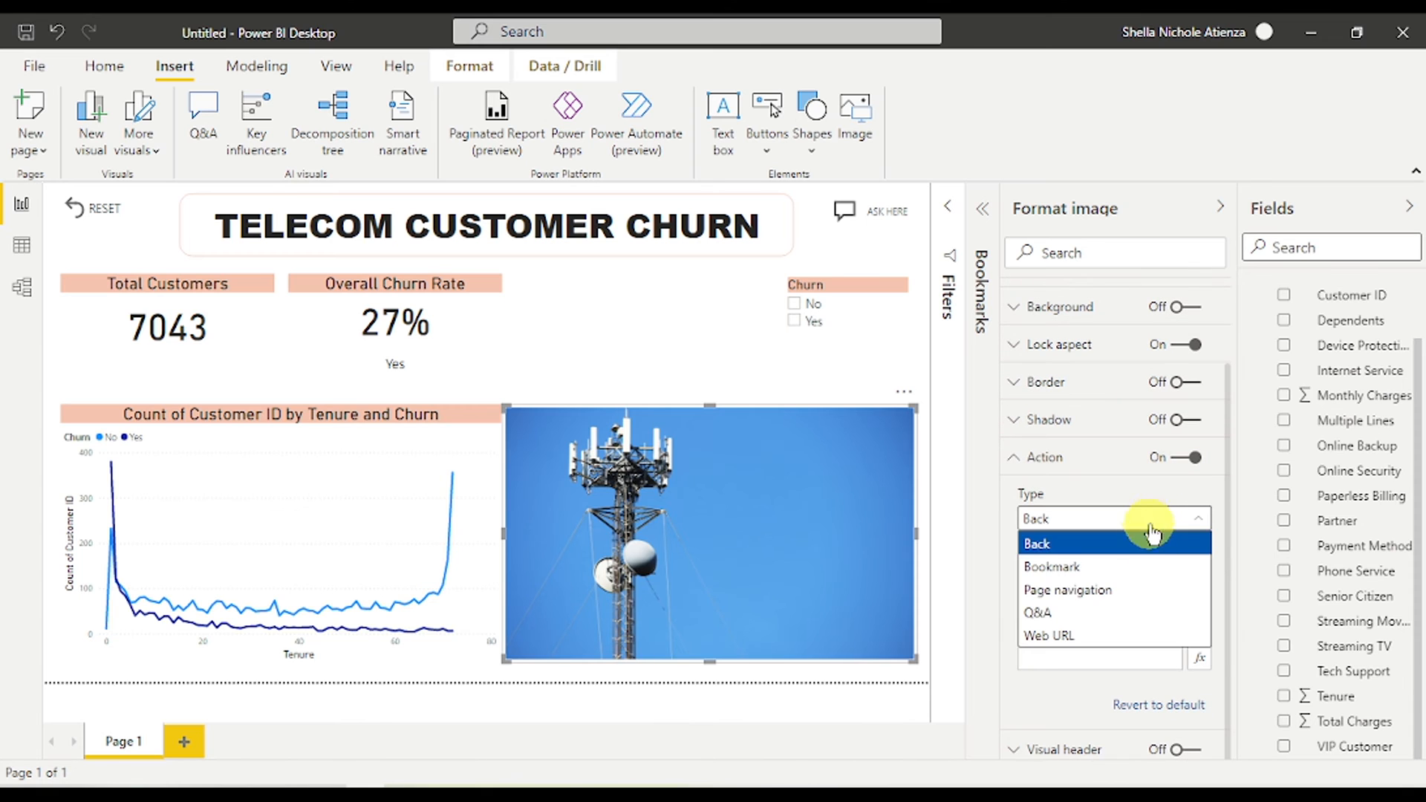
{"action": "left_click", "coordinate": [1086, 636]}
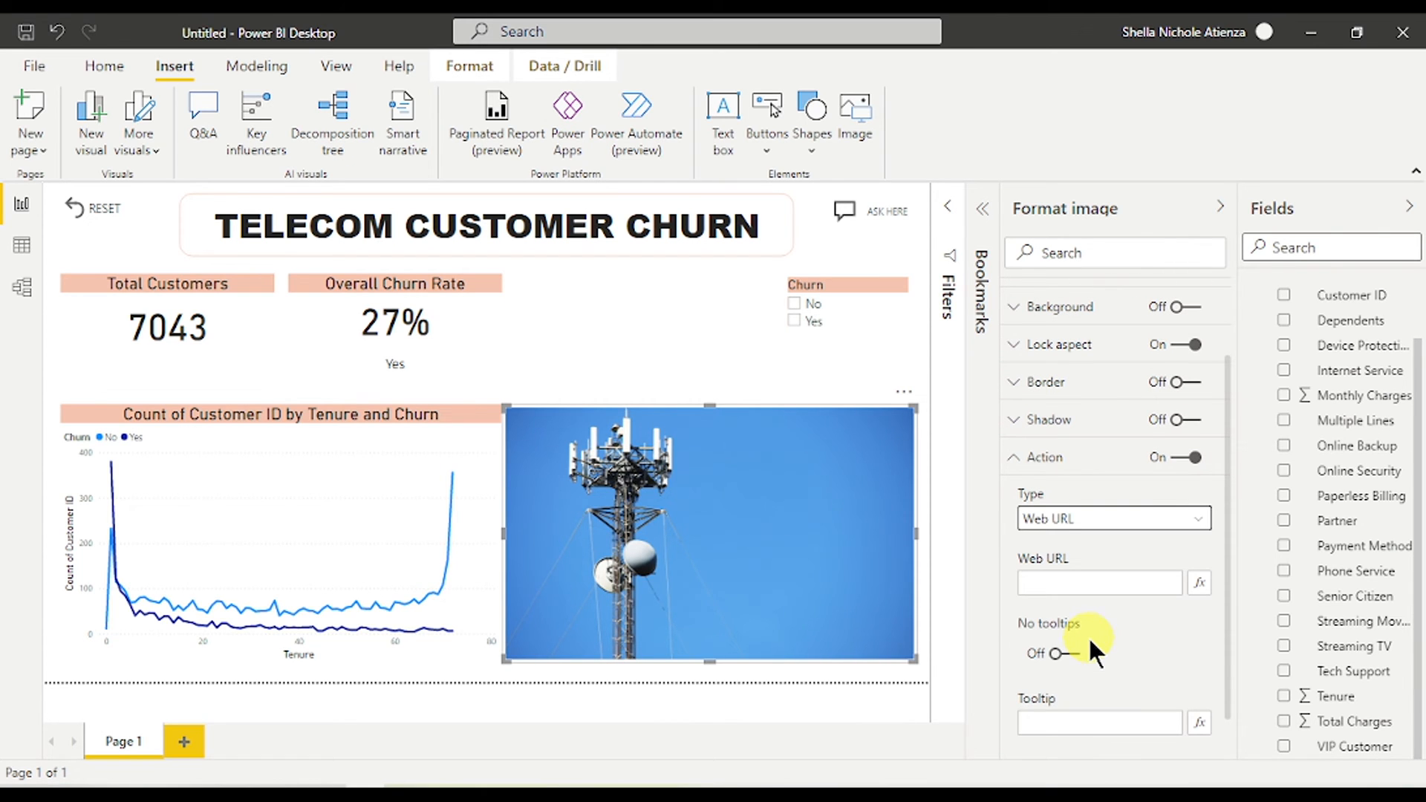
{"action": "left_click", "coordinate": [1088, 592]}
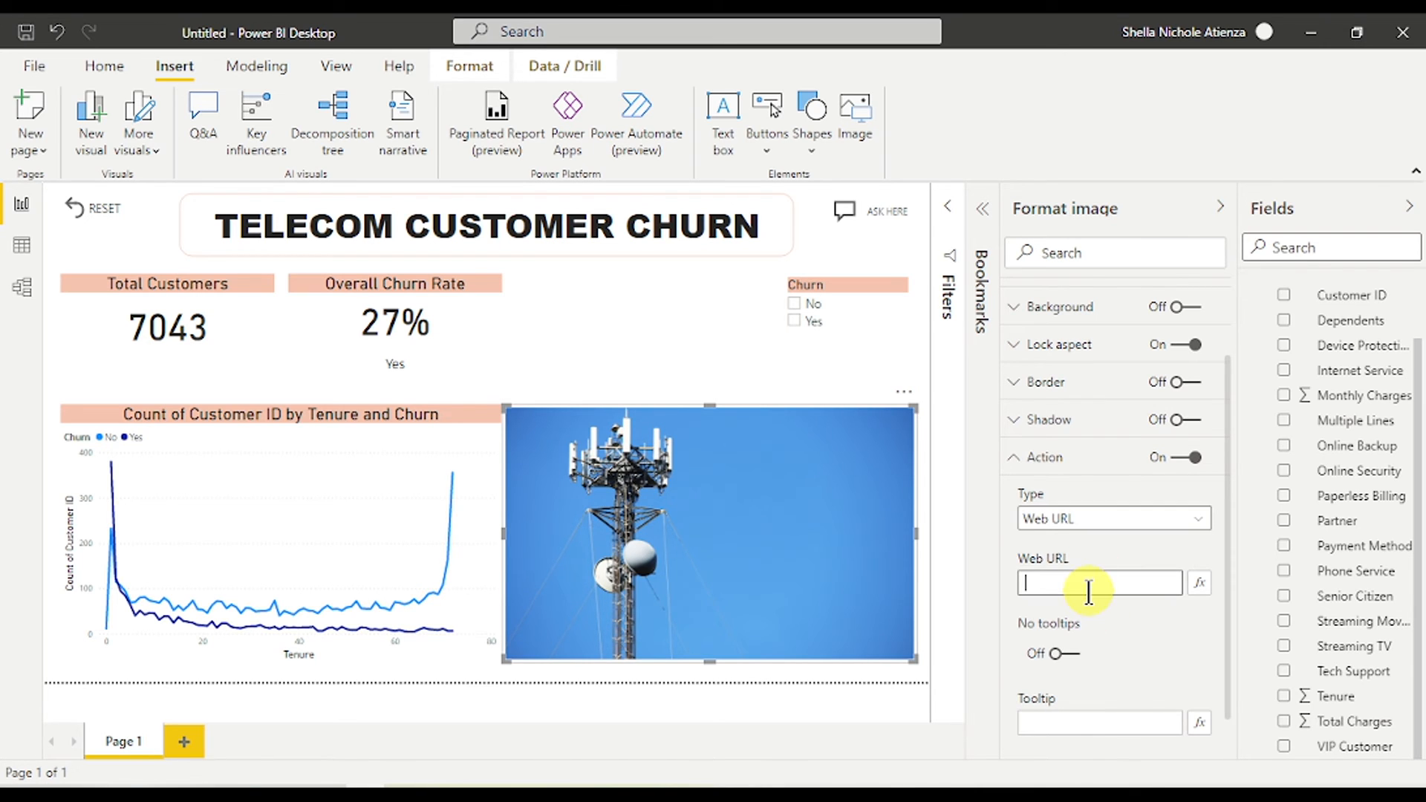
{"action": "type", "text": "https://telecoms.com/"}
{"action": "scroll", "coordinate": [1114, 639], "scroll_direction": "down", "scroll_amount": 1}
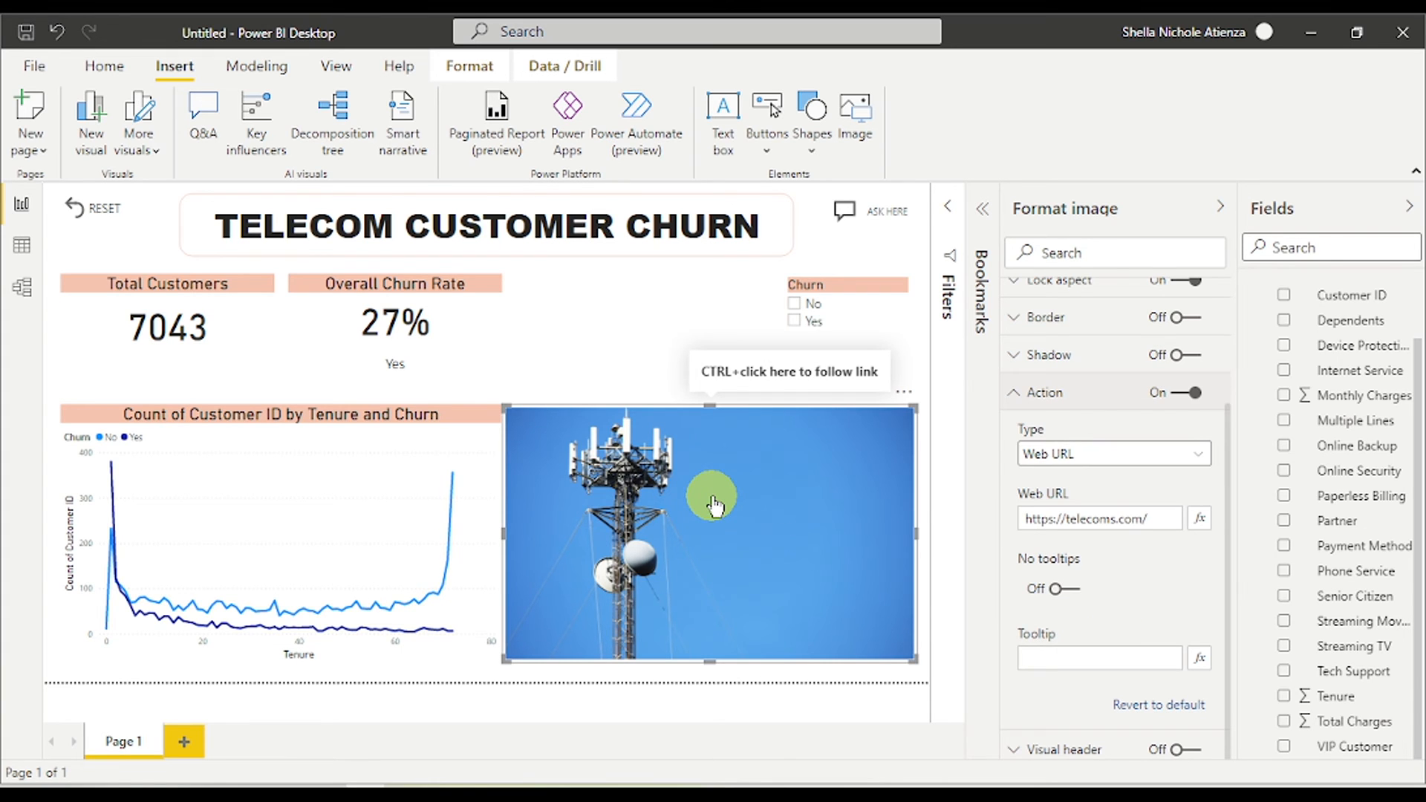
{"action": "left_click", "coordinate": [714, 506], "text": "ctrl"}
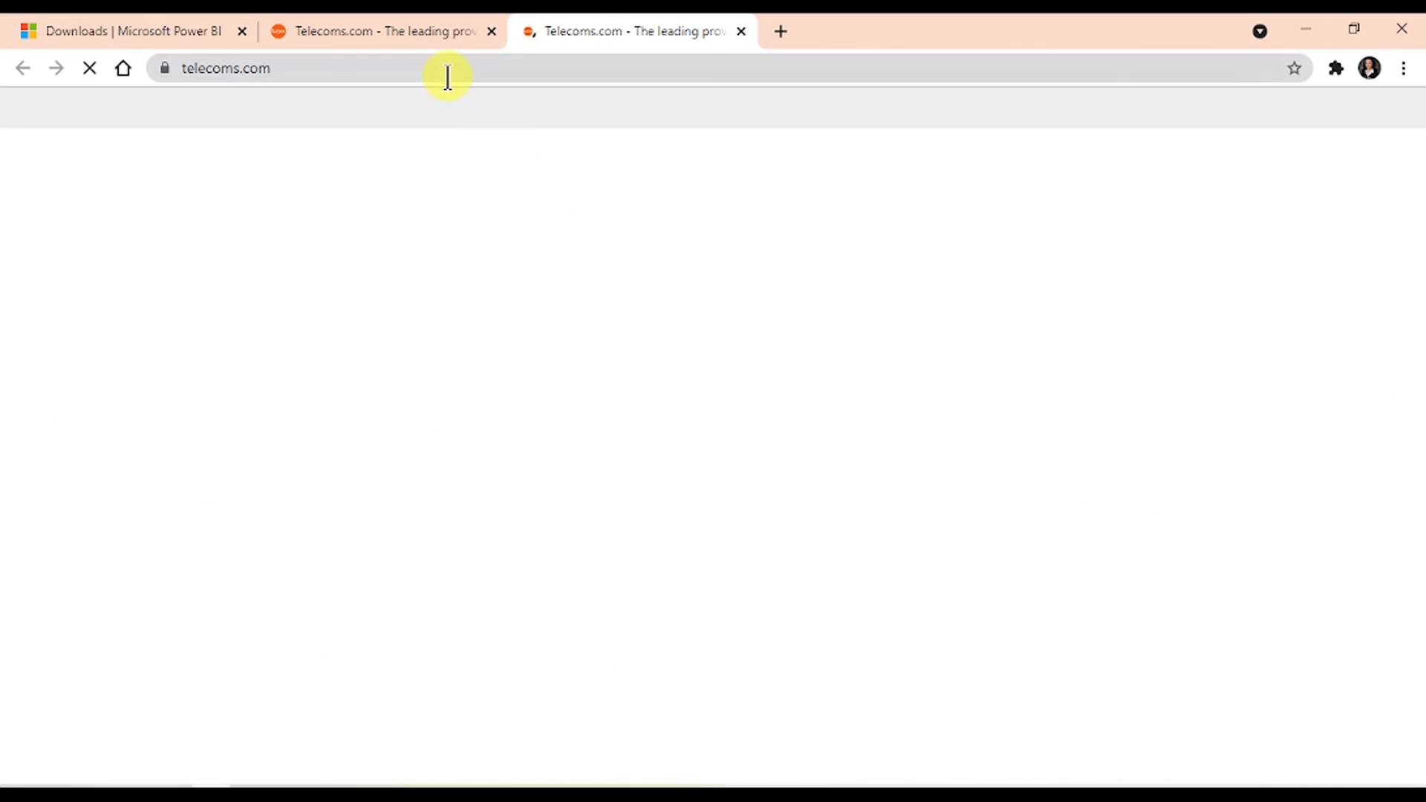
- Confirm telecoms.com loaded and close the duplicate telecoms.com tab in Chrome
{"action": "scroll", "coordinate": [582, 327], "scroll_direction": "down", "scroll_amount": 10}
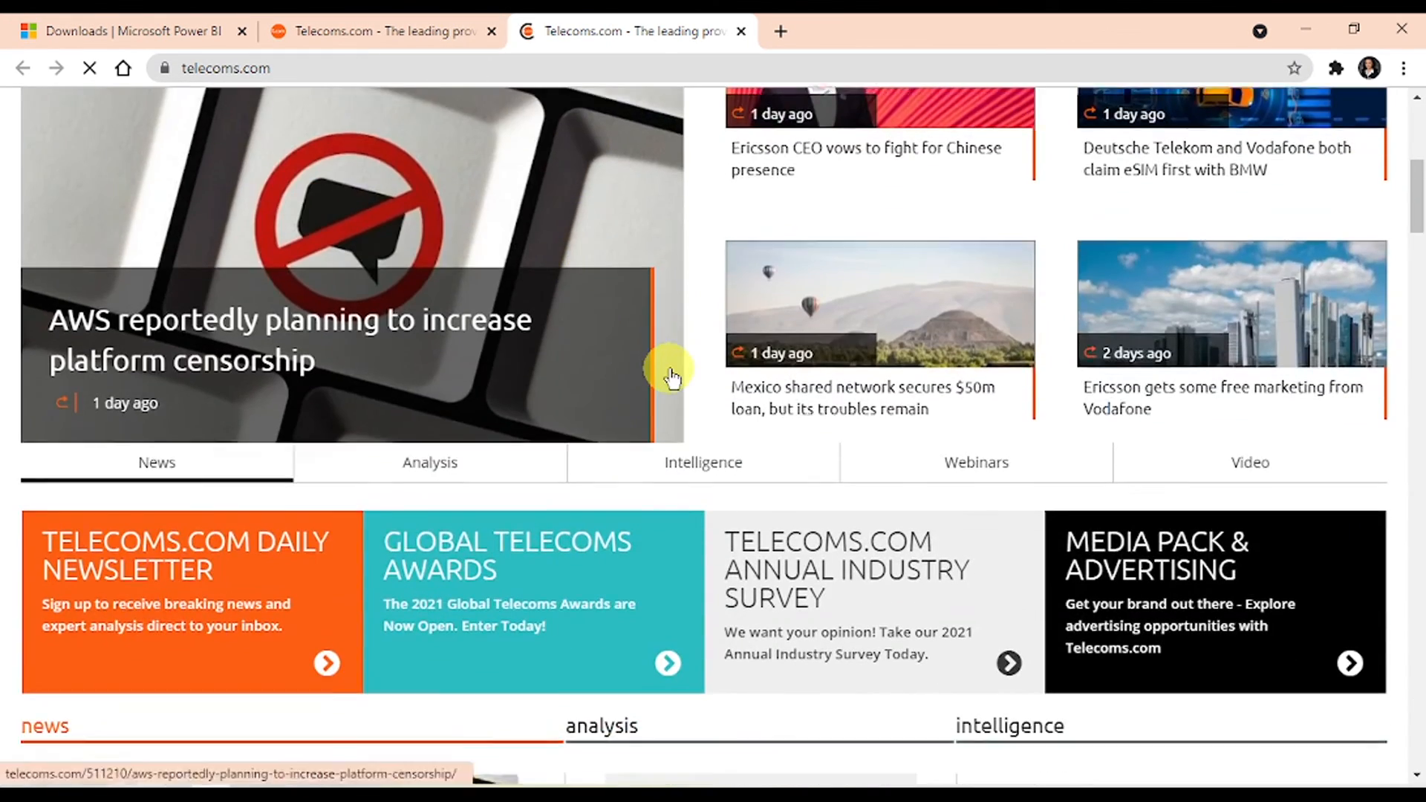
{"action": "scroll", "coordinate": [671, 374], "scroll_direction": "up", "scroll_amount": 10}
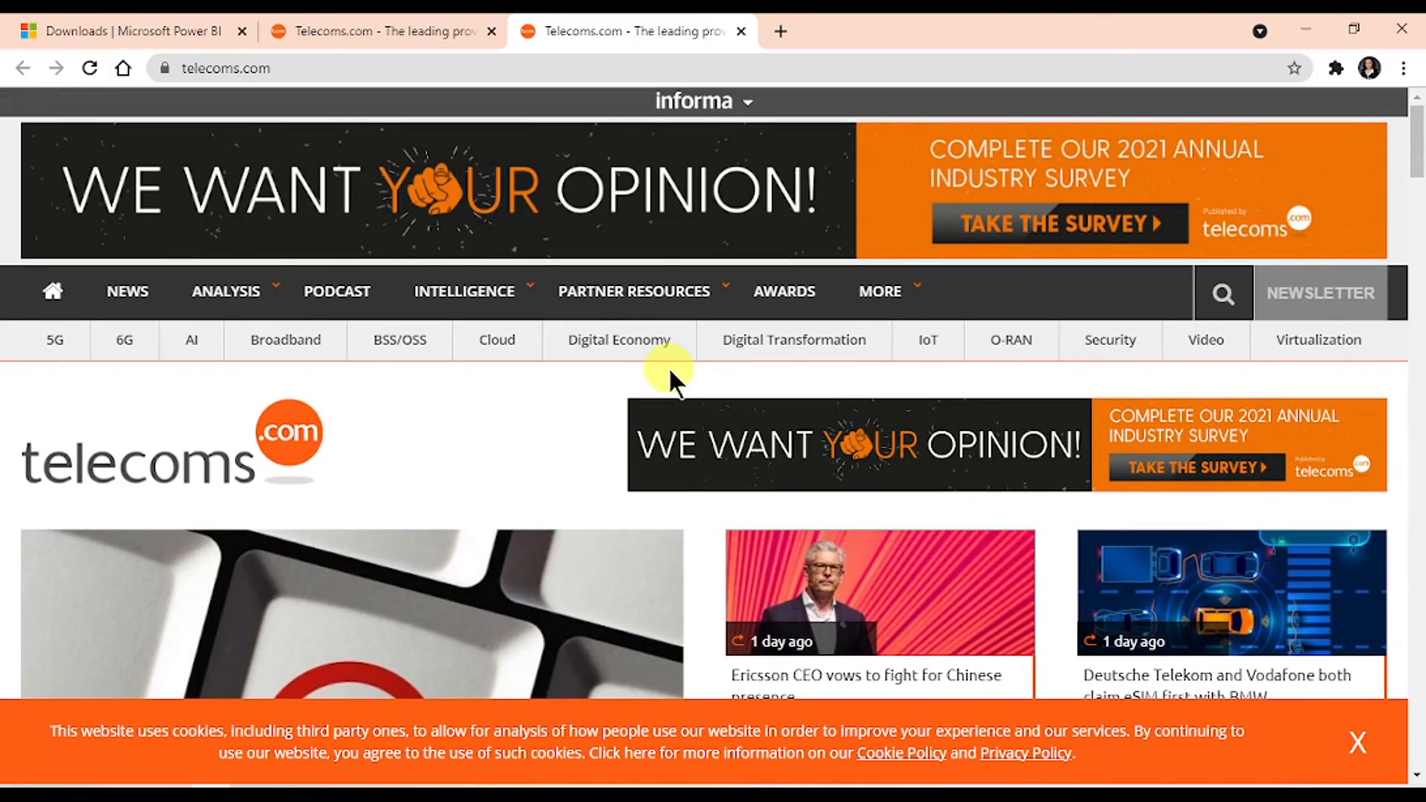
{"action": "left_click", "coordinate": [740, 31]}
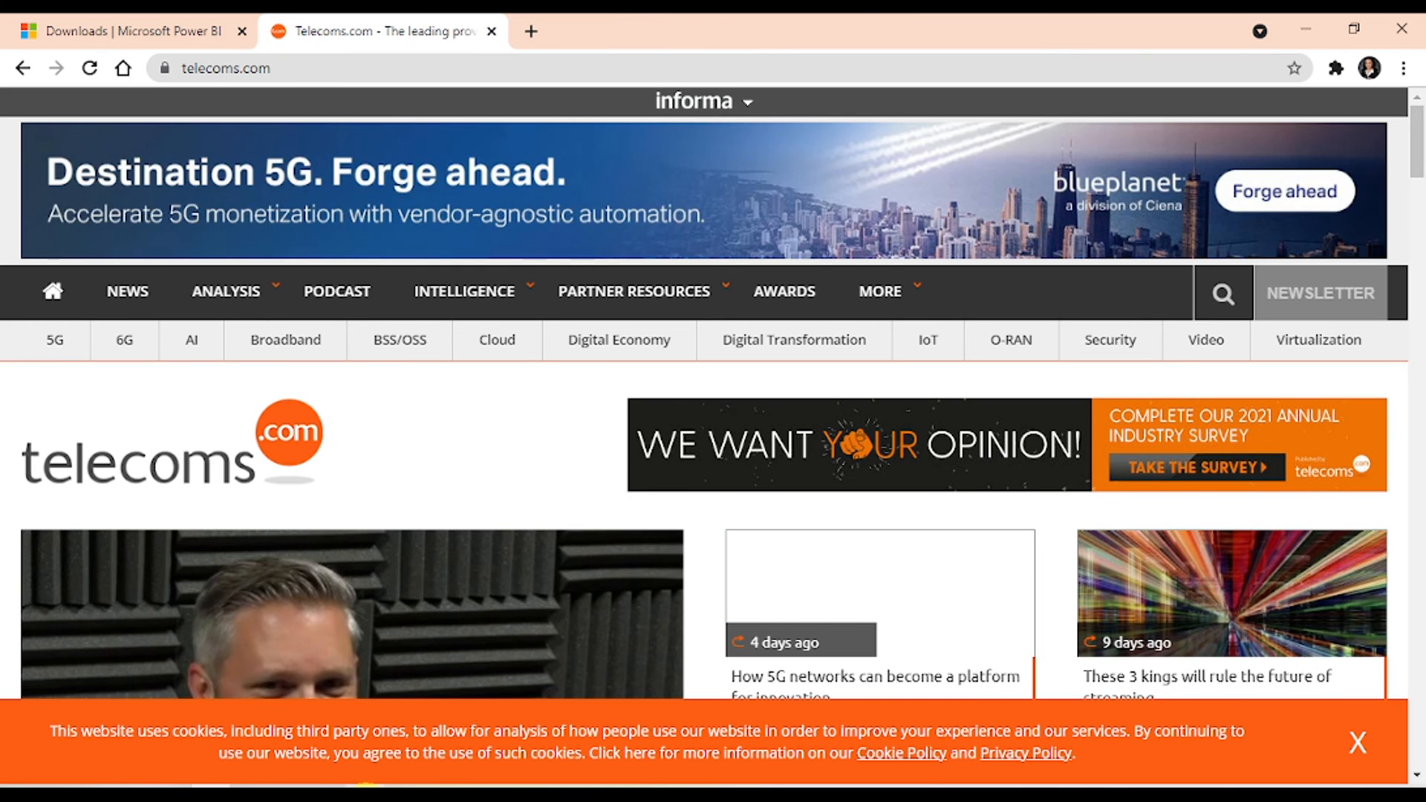
- Return to the Power BI report, deselect the tower image, and start a quick measure
{"action": "mouse_move", "coordinate": [364, 791]}
{"action": "left_click", "coordinate": [364, 709]}
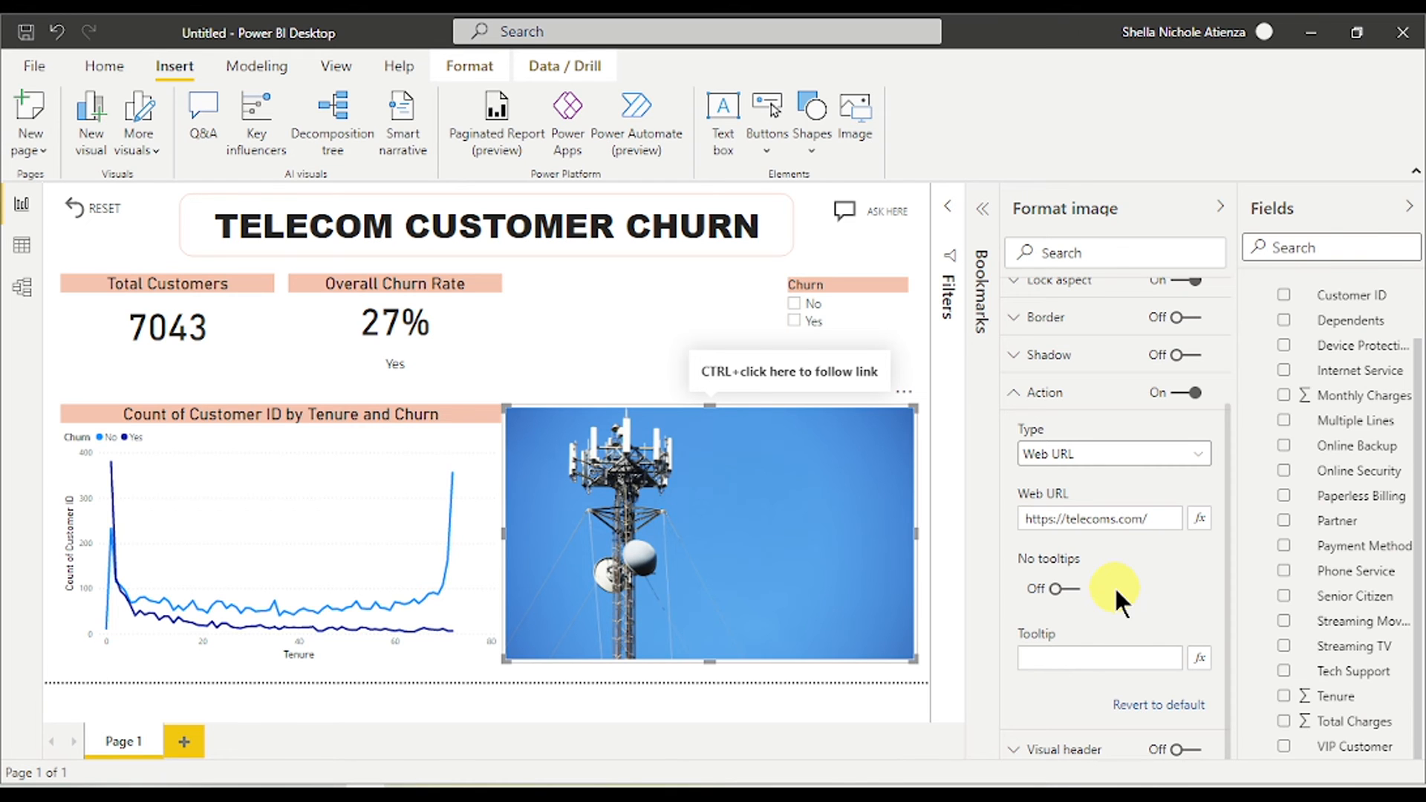
{"action": "left_click", "coordinate": [784, 711]}
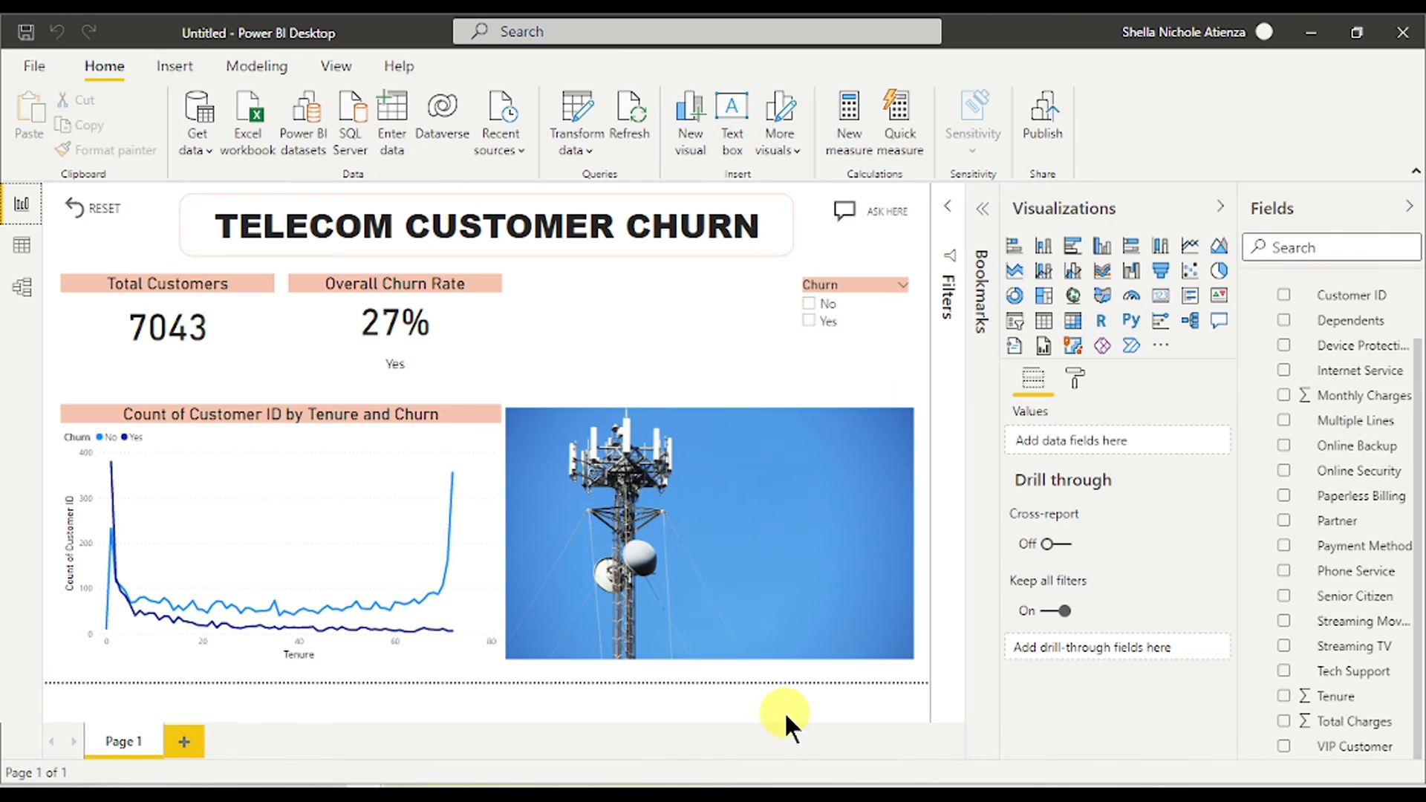
{"action": "left_click", "coordinate": [888, 113]}
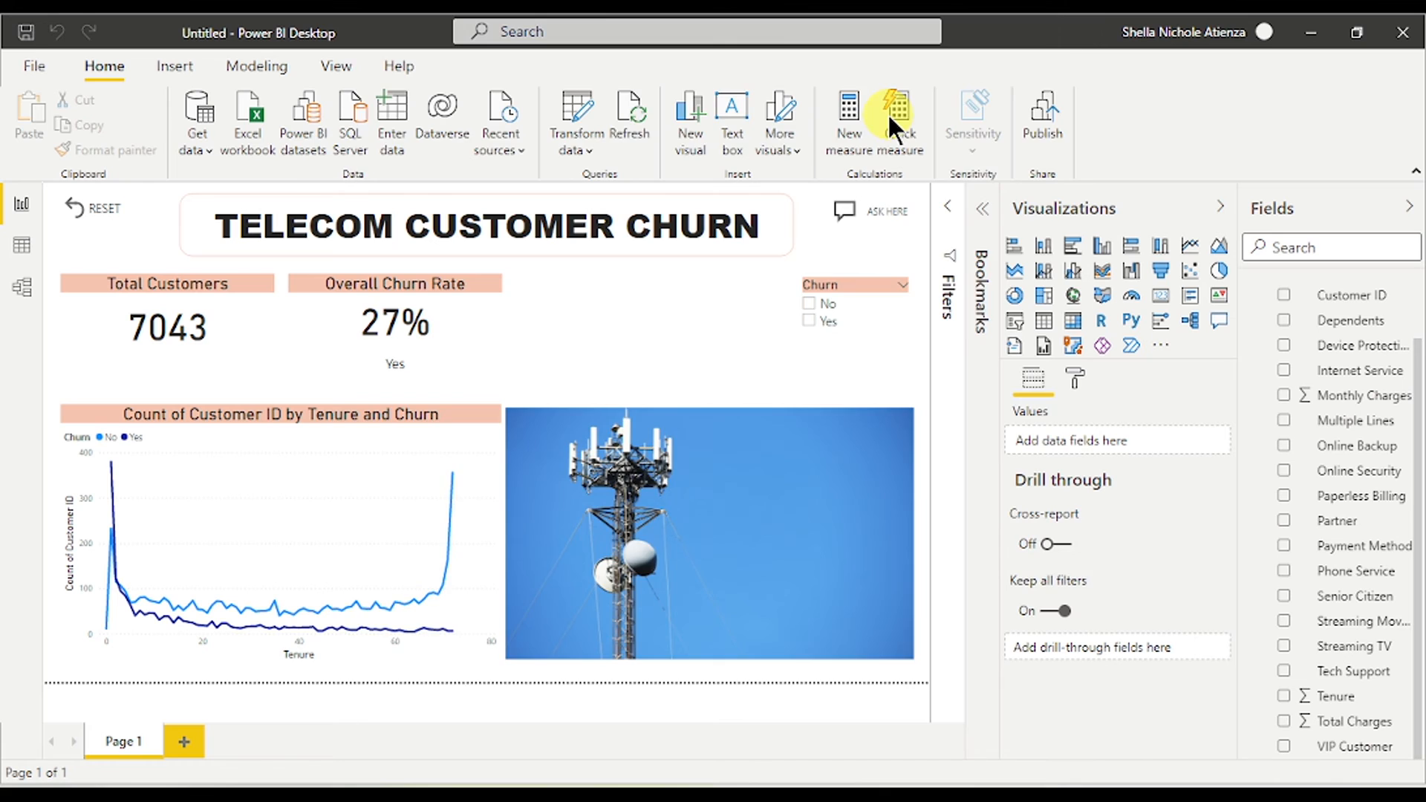
- Create a Total for category (filters applied) quick measure with Total Charges as base value and Churn as category
{"action": "left_click", "coordinate": [605, 139]}
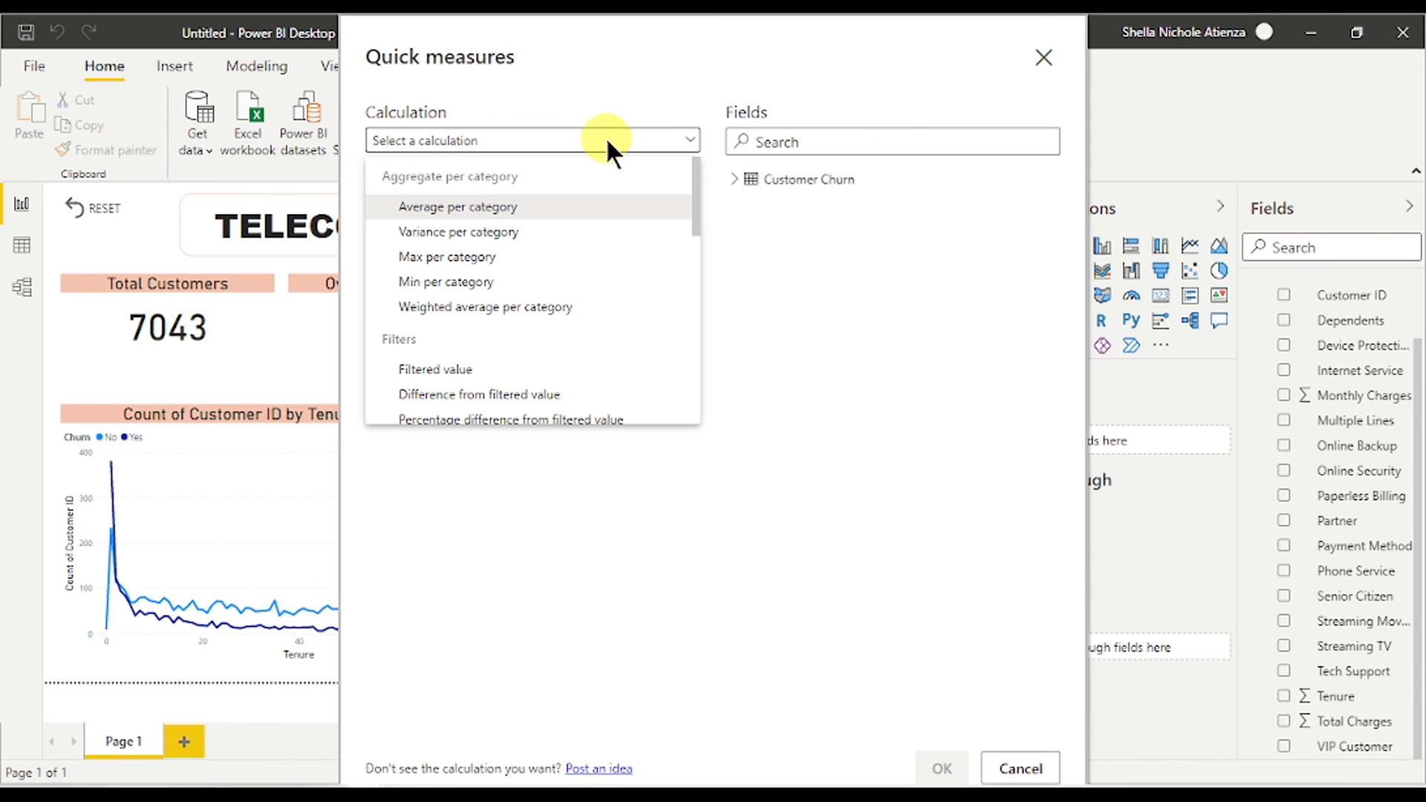
{"action": "scroll", "coordinate": [625, 286], "scroll_direction": "down", "scroll_amount": 3}
{"action": "scroll", "coordinate": [622, 292], "scroll_direction": "down", "scroll_amount": 2}
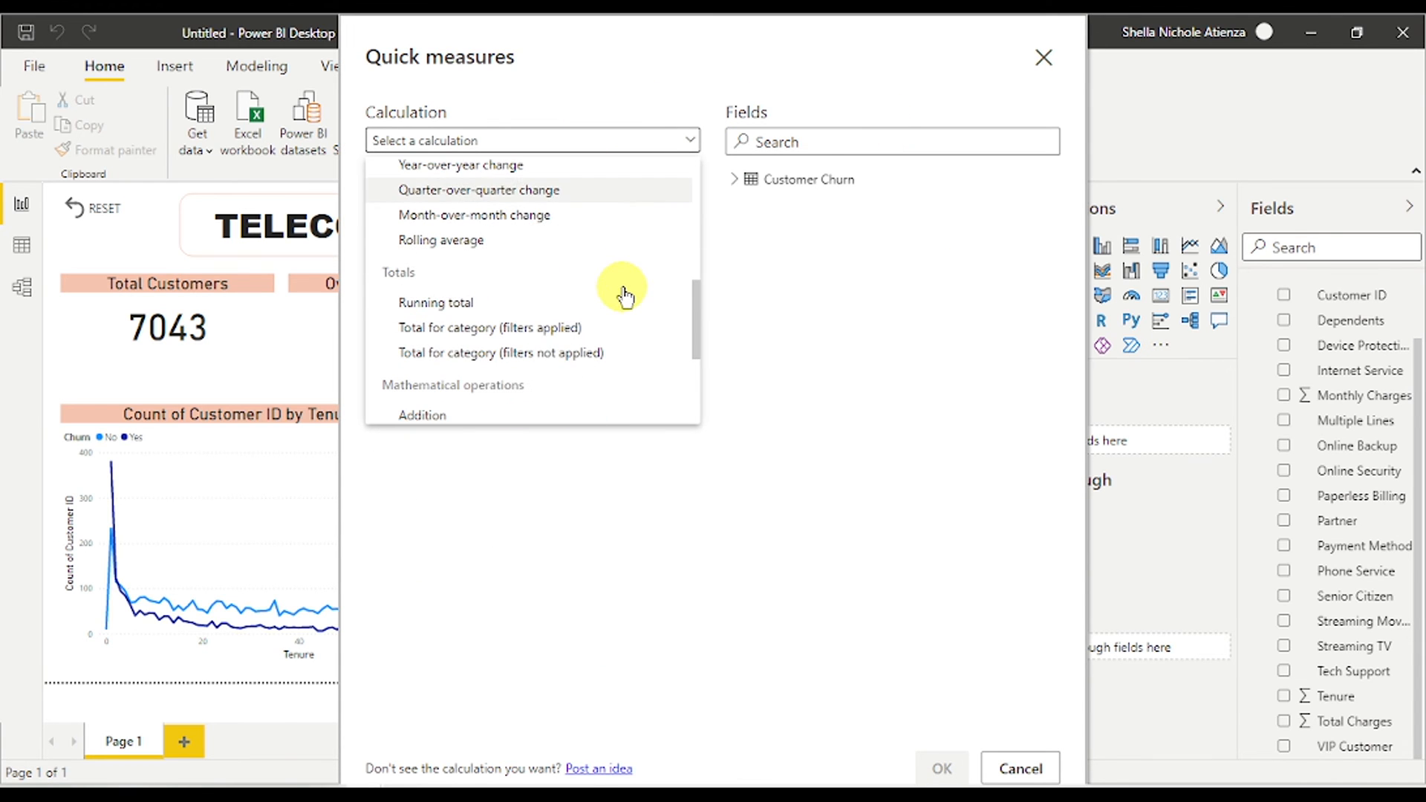
{"action": "left_click", "coordinate": [574, 331]}
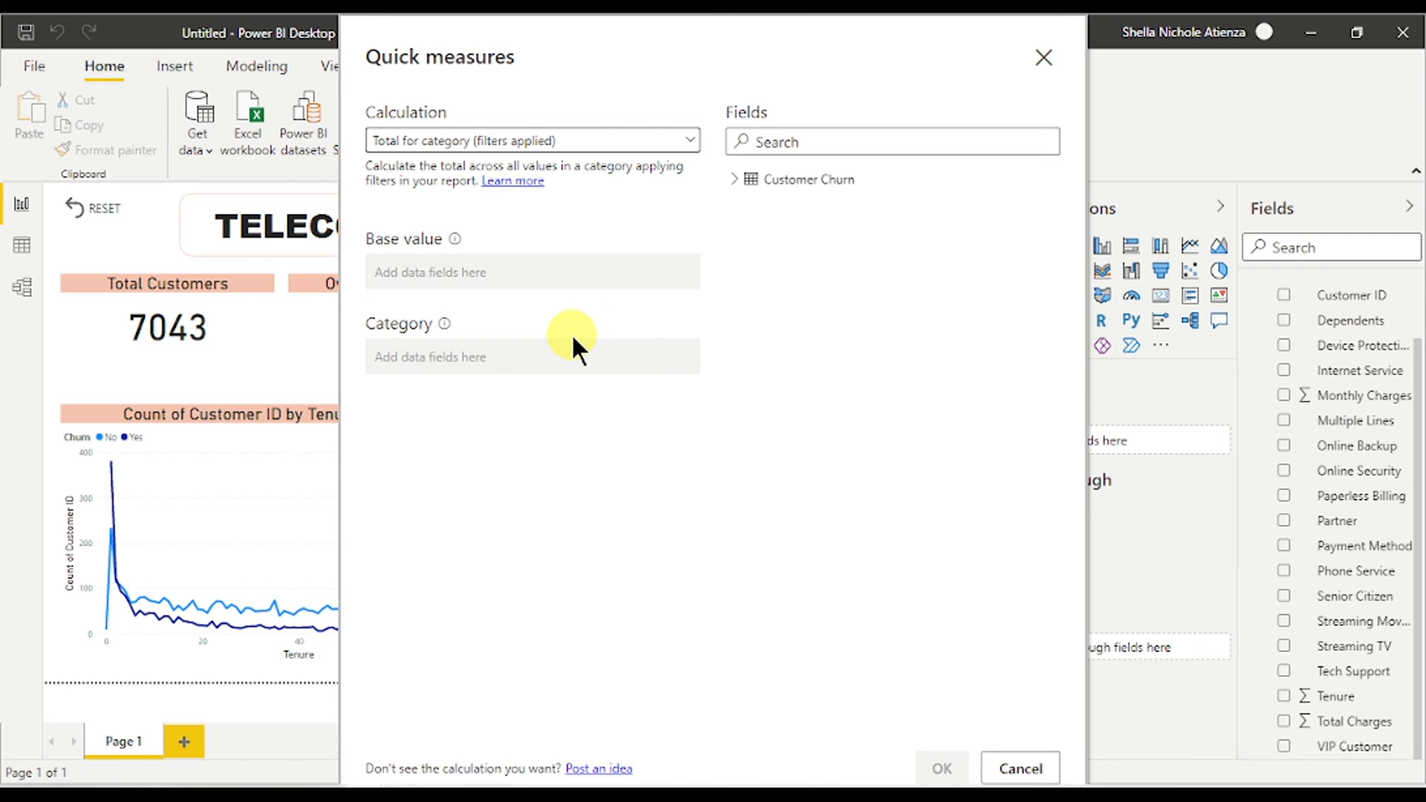
{"action": "left_click", "coordinate": [735, 179]}
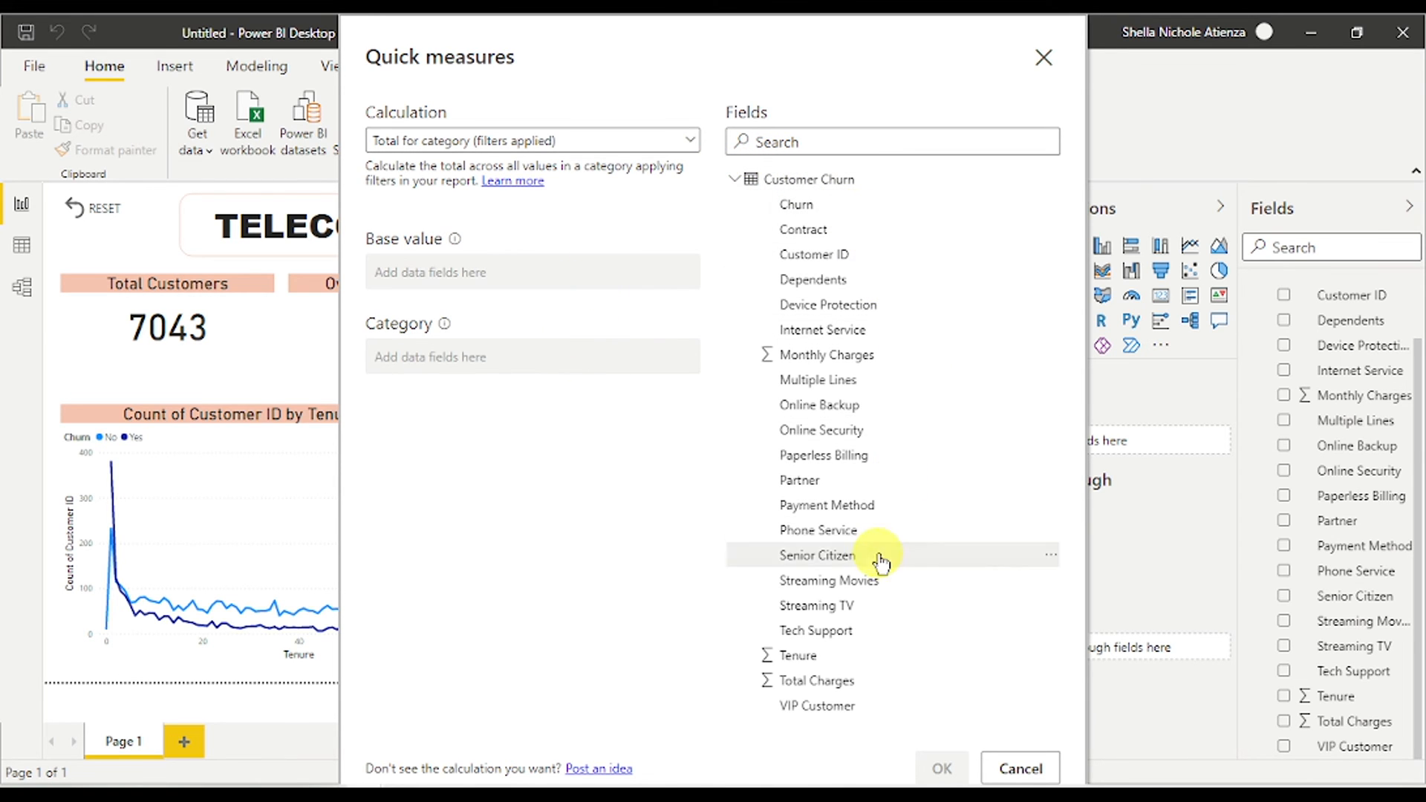
{"action": "left_click_drag", "start_coordinate": [805, 680], "coordinate": [477, 270]}
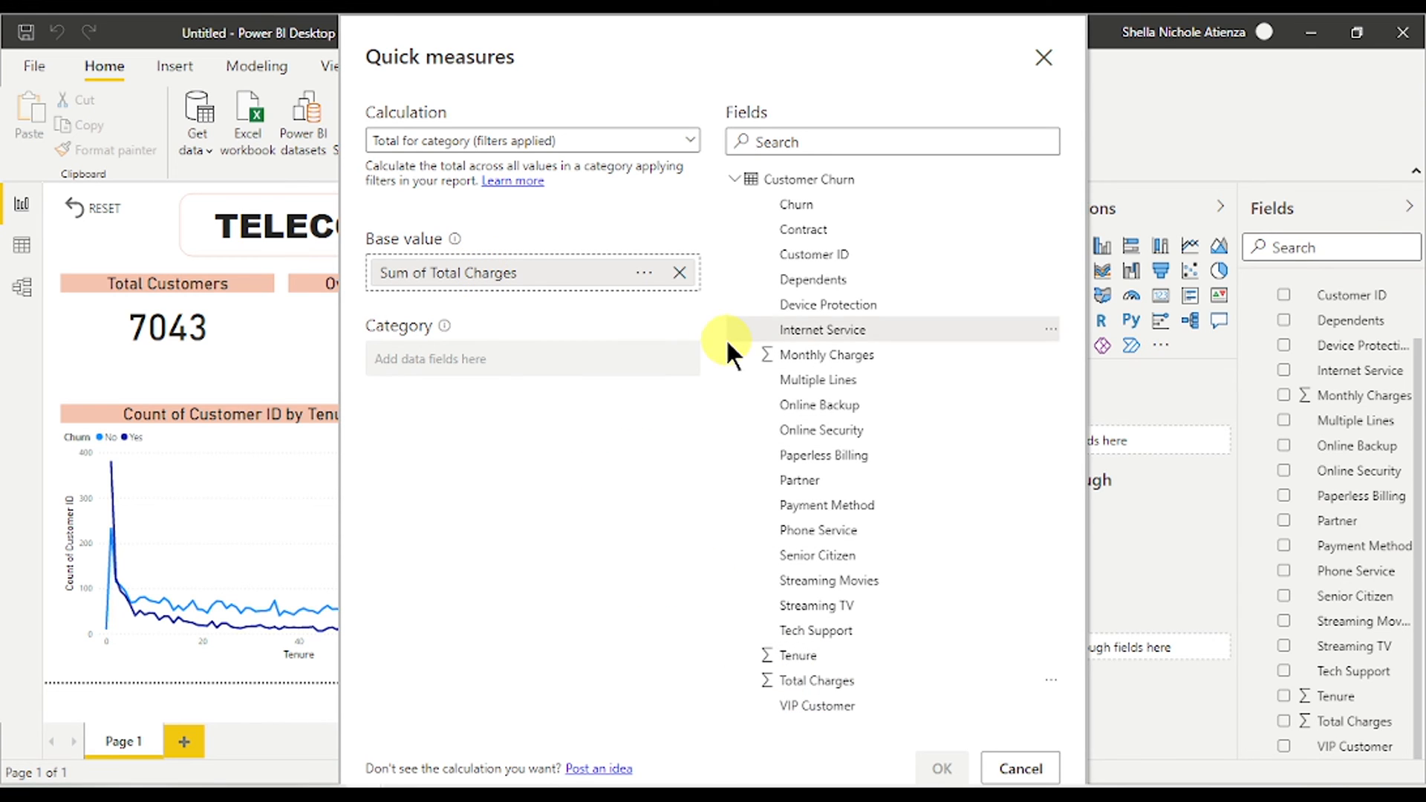
{"action": "left_click_drag", "start_coordinate": [843, 205], "coordinate": [519, 364]}
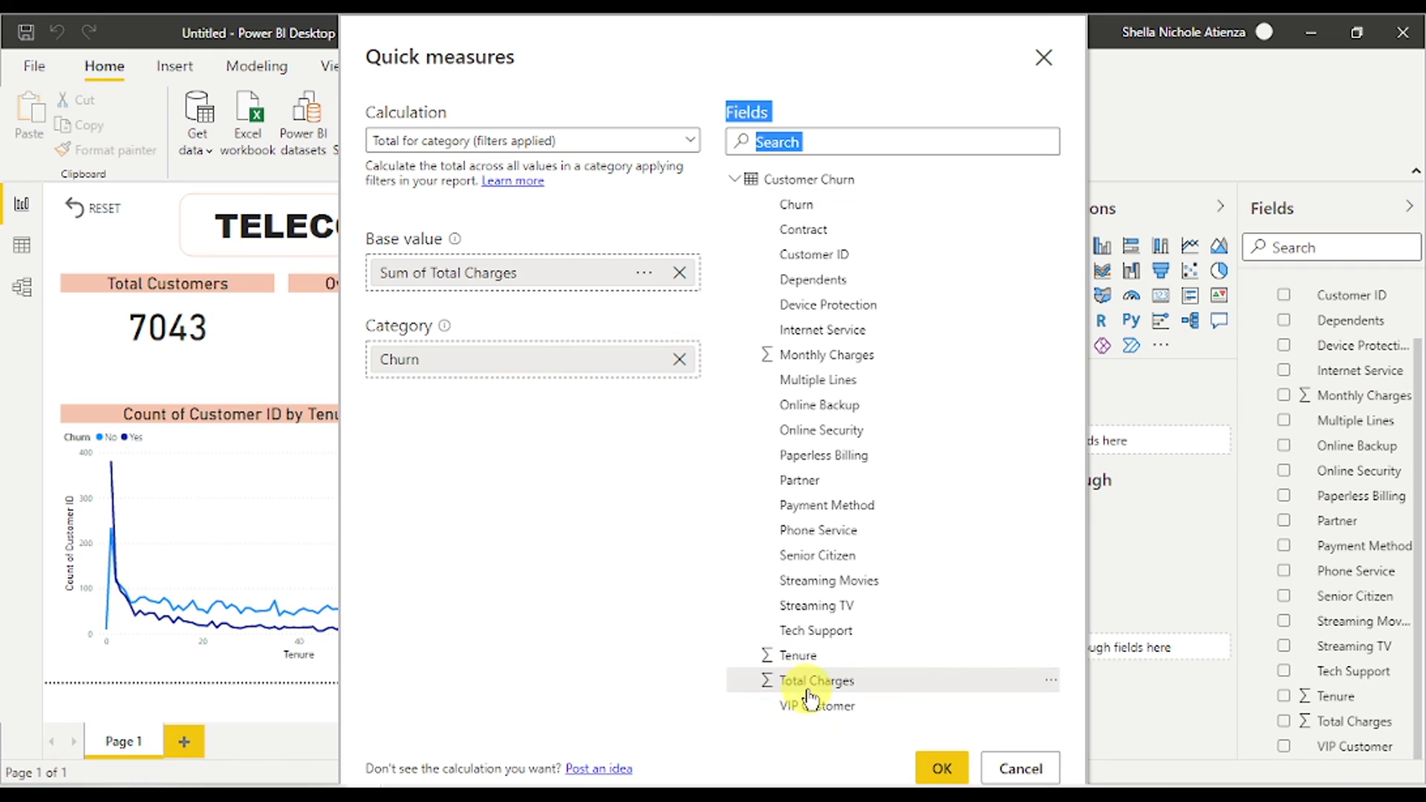
{"action": "left_click", "coordinate": [943, 769]}
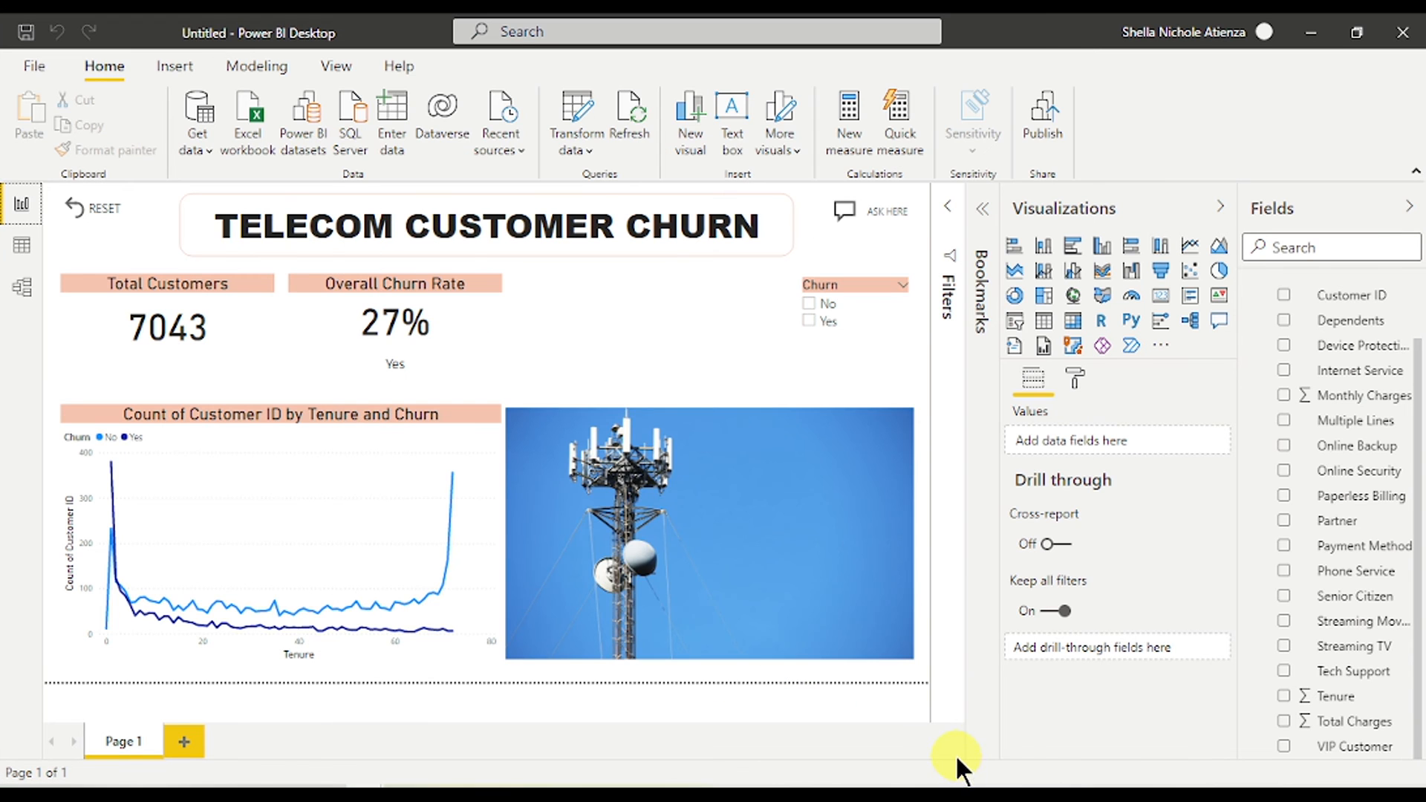
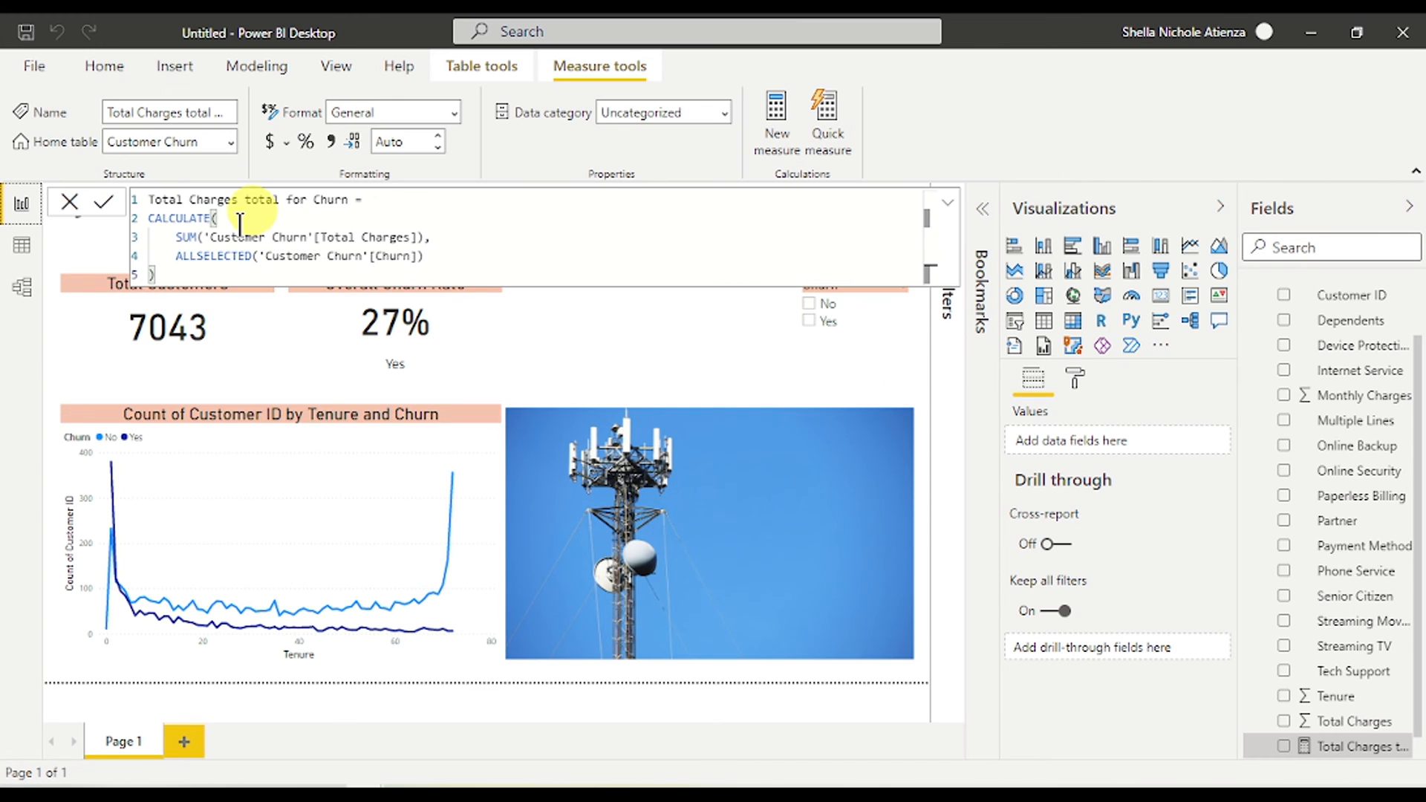
- Collapse the formula bar and drop the Total Charges total for Churn measure onto the canvas as a column chart
{"action": "left_click", "coordinate": [946, 203]}
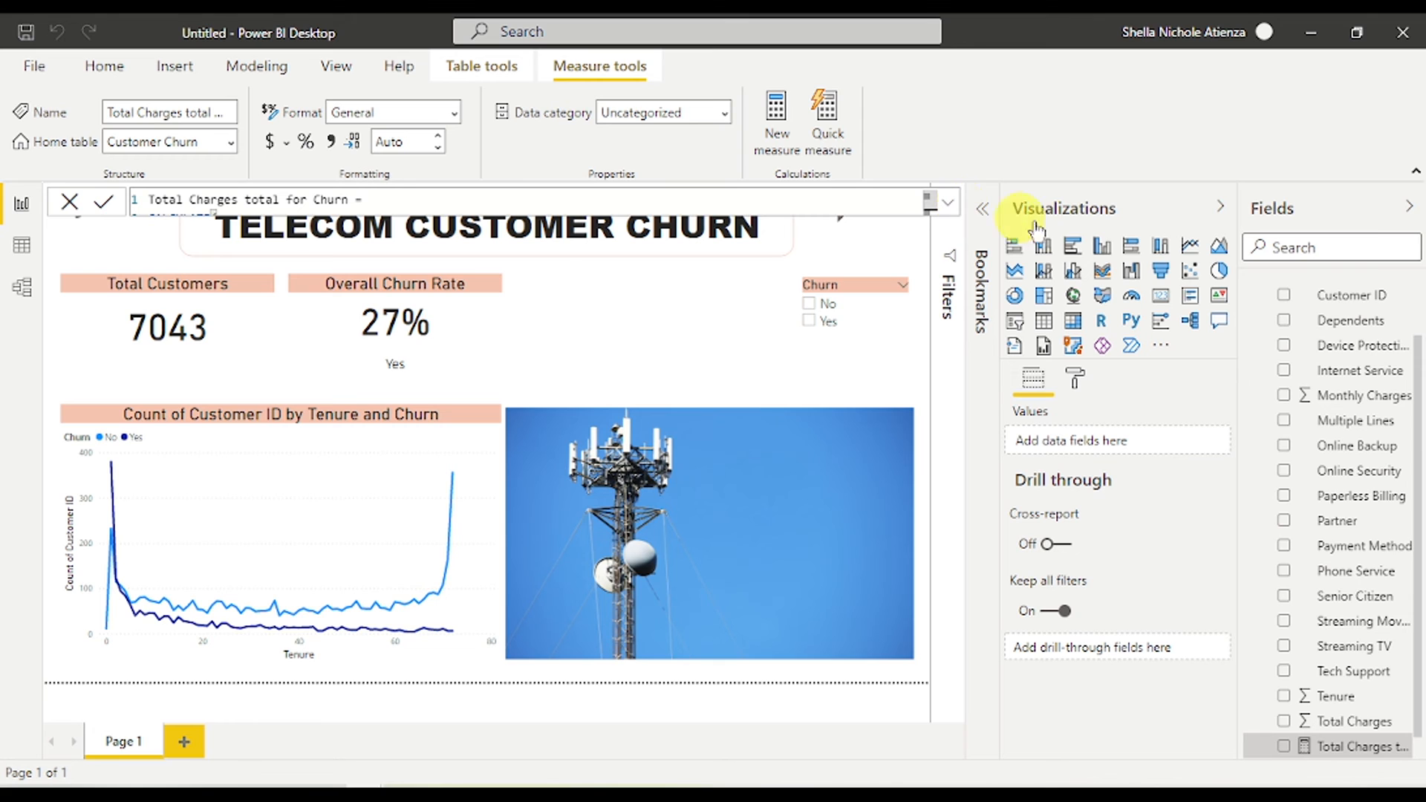
{"action": "scroll", "coordinate": [1362, 684], "scroll_direction": "down", "scroll_amount": 1}
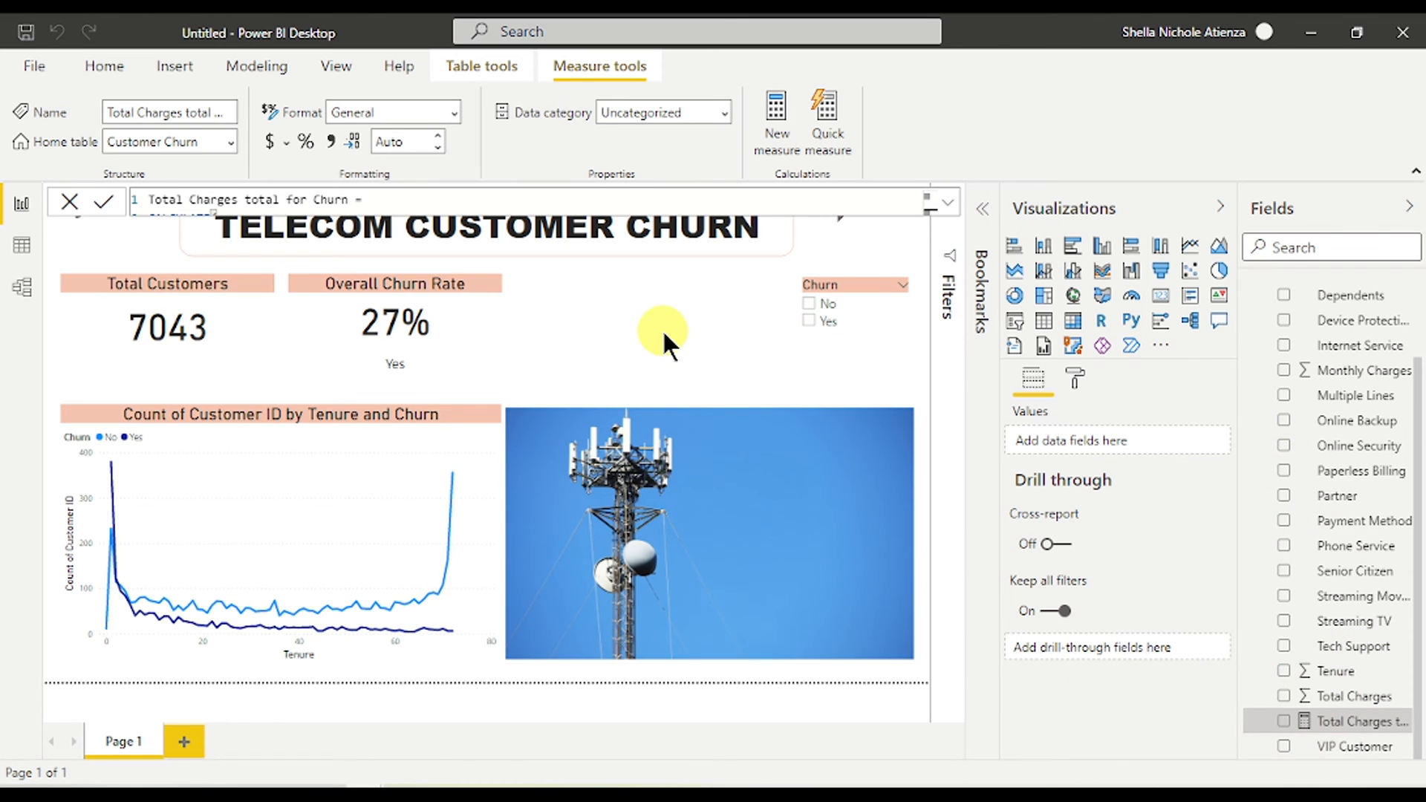
{"action": "left_click_drag", "start_coordinate": [1352, 721], "coordinate": [641, 328]}
- Turn the column chart into a card showing 16.06M, titled Total Charges by Churn
{"action": "left_click", "coordinate": [1160, 297]}
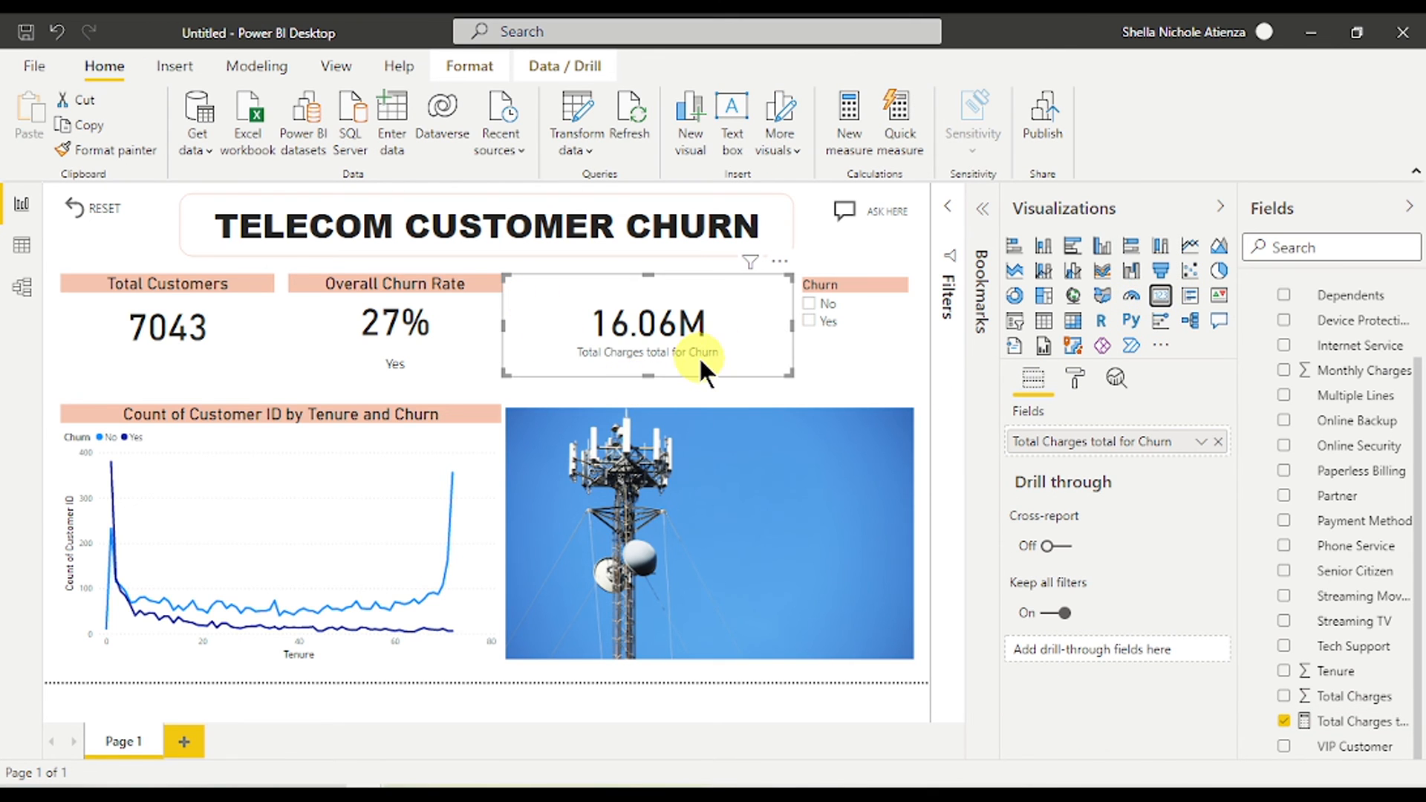
{"action": "left_click", "coordinate": [1075, 378]}
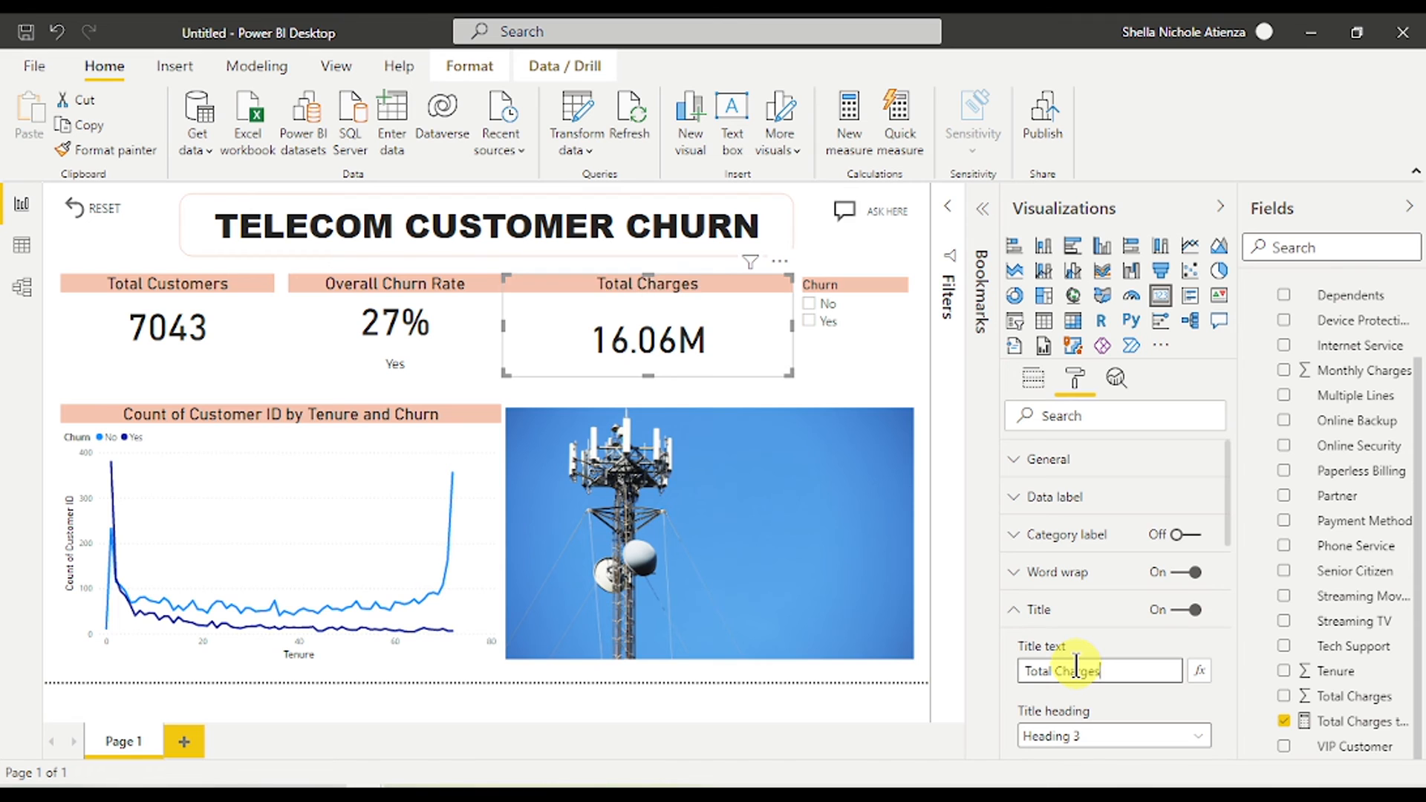
{"action": "type", "text": "of"}
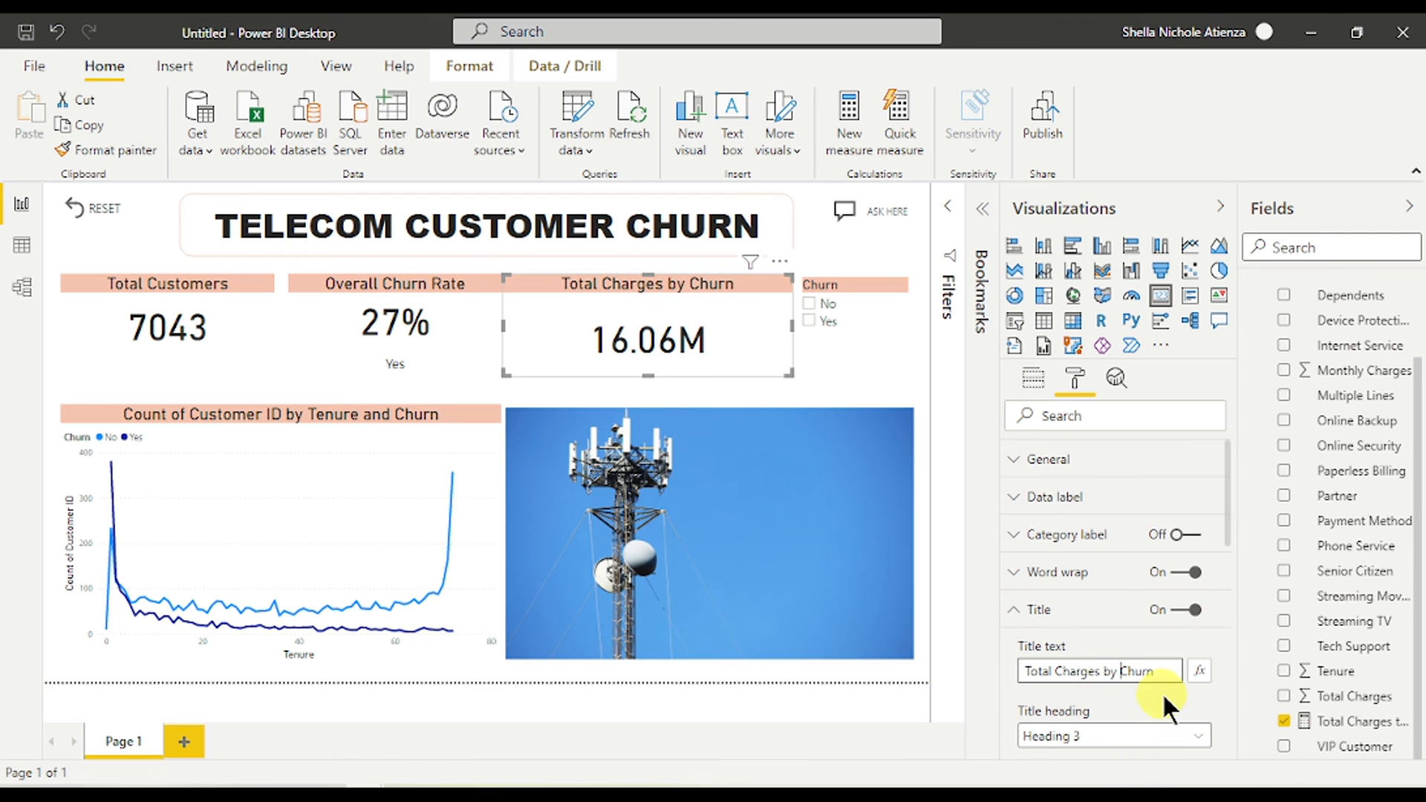
{"action": "left_click", "coordinate": [1099, 609]}
{"action": "left_click", "coordinate": [1092, 497]}
{"action": "scroll", "coordinate": [1107, 594], "scroll_direction": "down", "scroll_amount": 2}
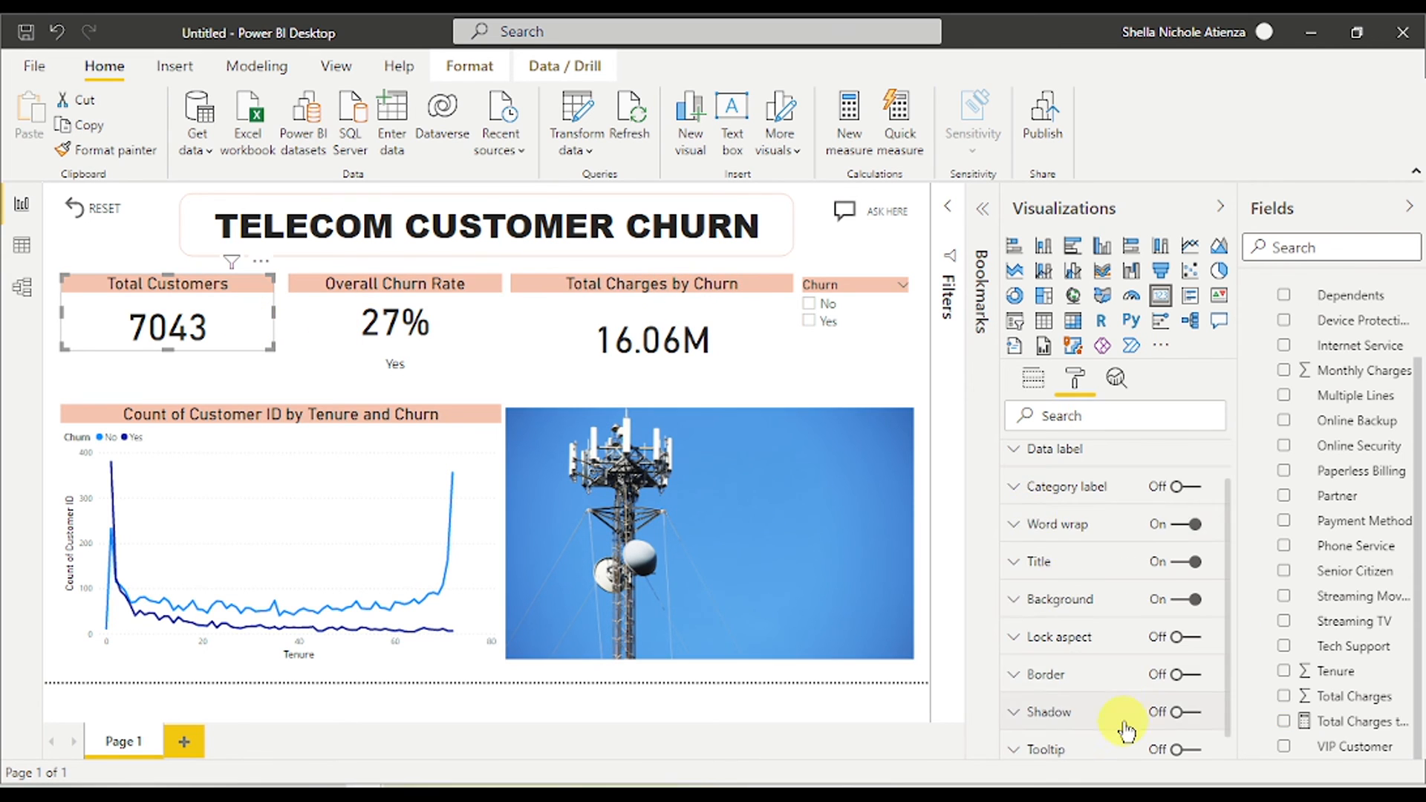
{"action": "scroll", "coordinate": [1120, 719], "scroll_direction": "down", "scroll_amount": 1}
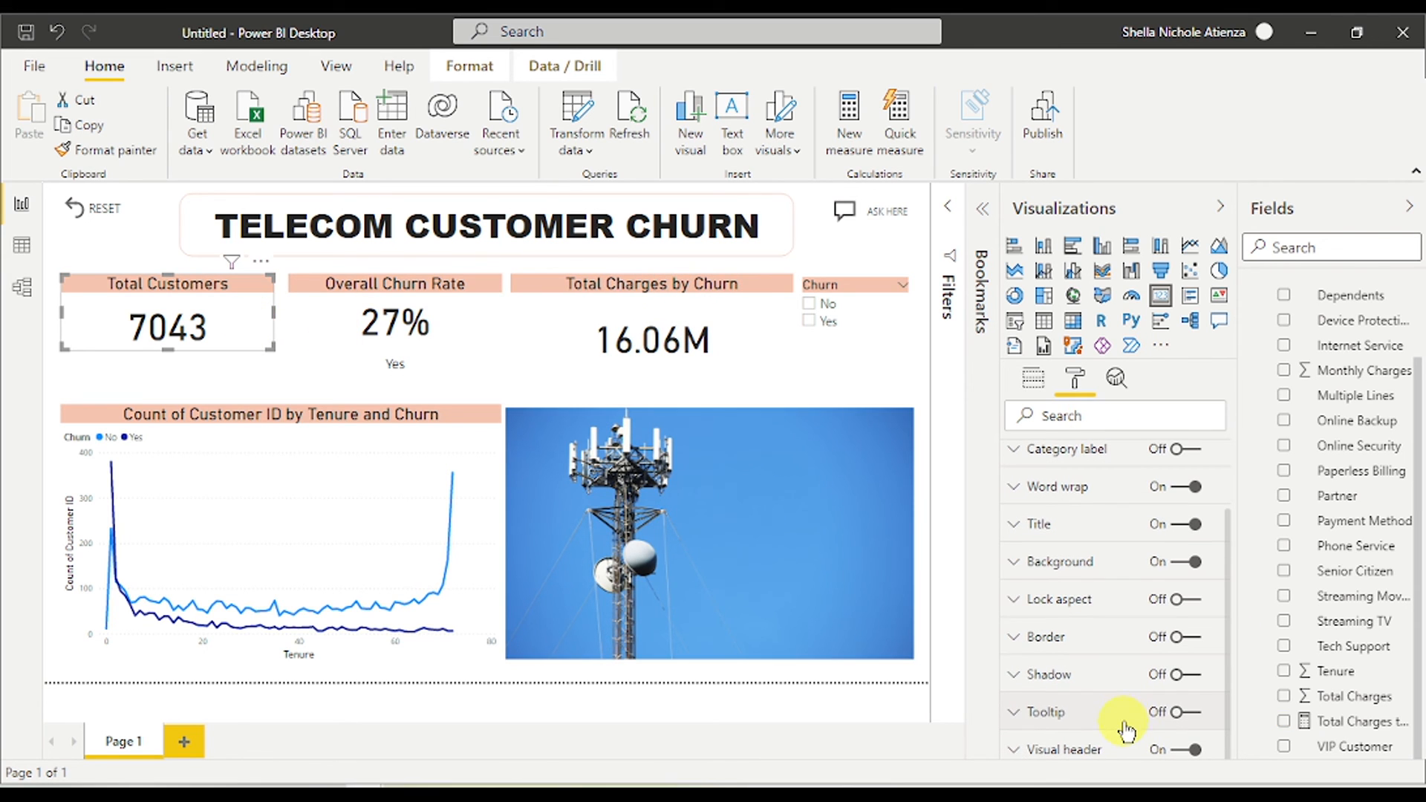
- Turn on the Total Customers card's tooltip and expand its tooltip settings
{"action": "left_click", "coordinate": [1178, 716]}
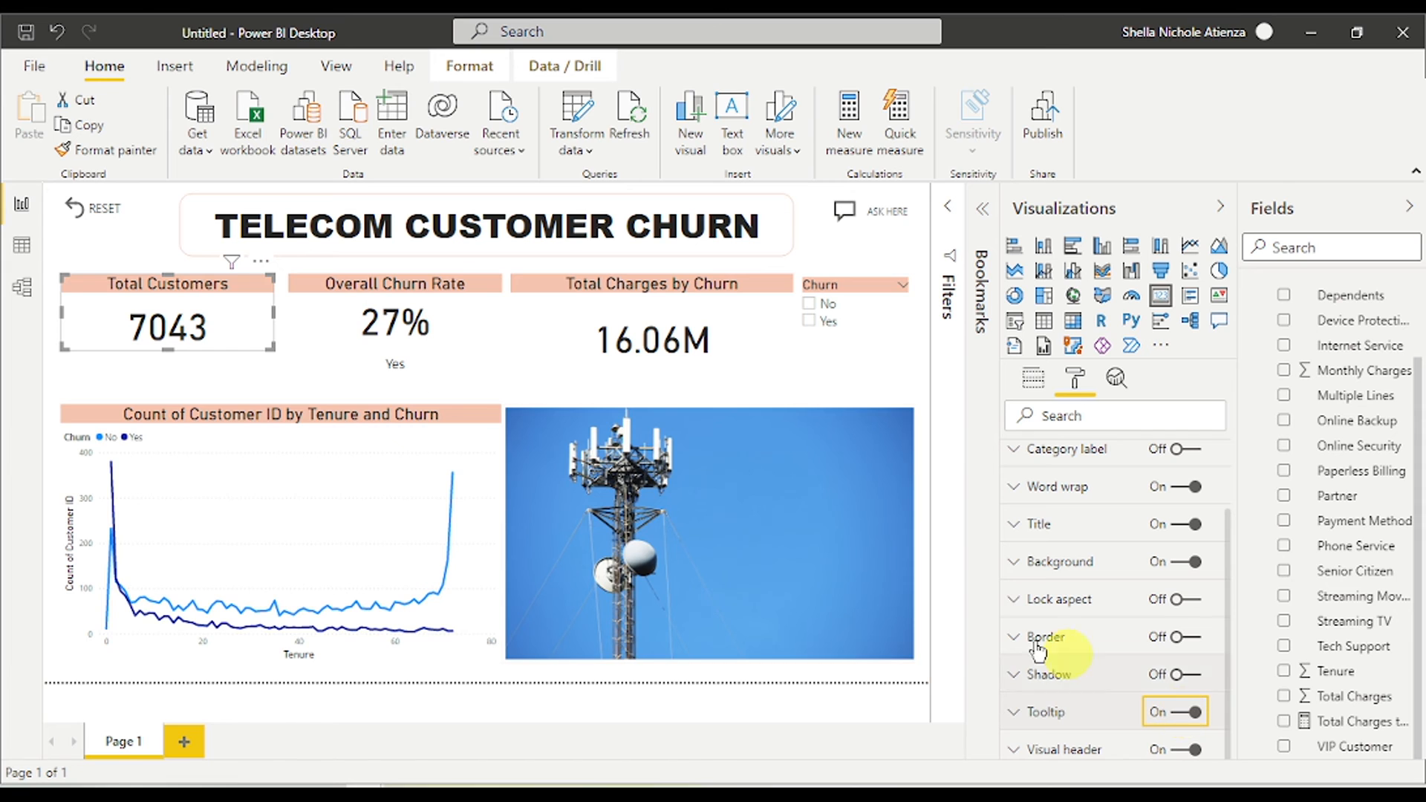
{"action": "mouse_move", "coordinate": [193, 318]}
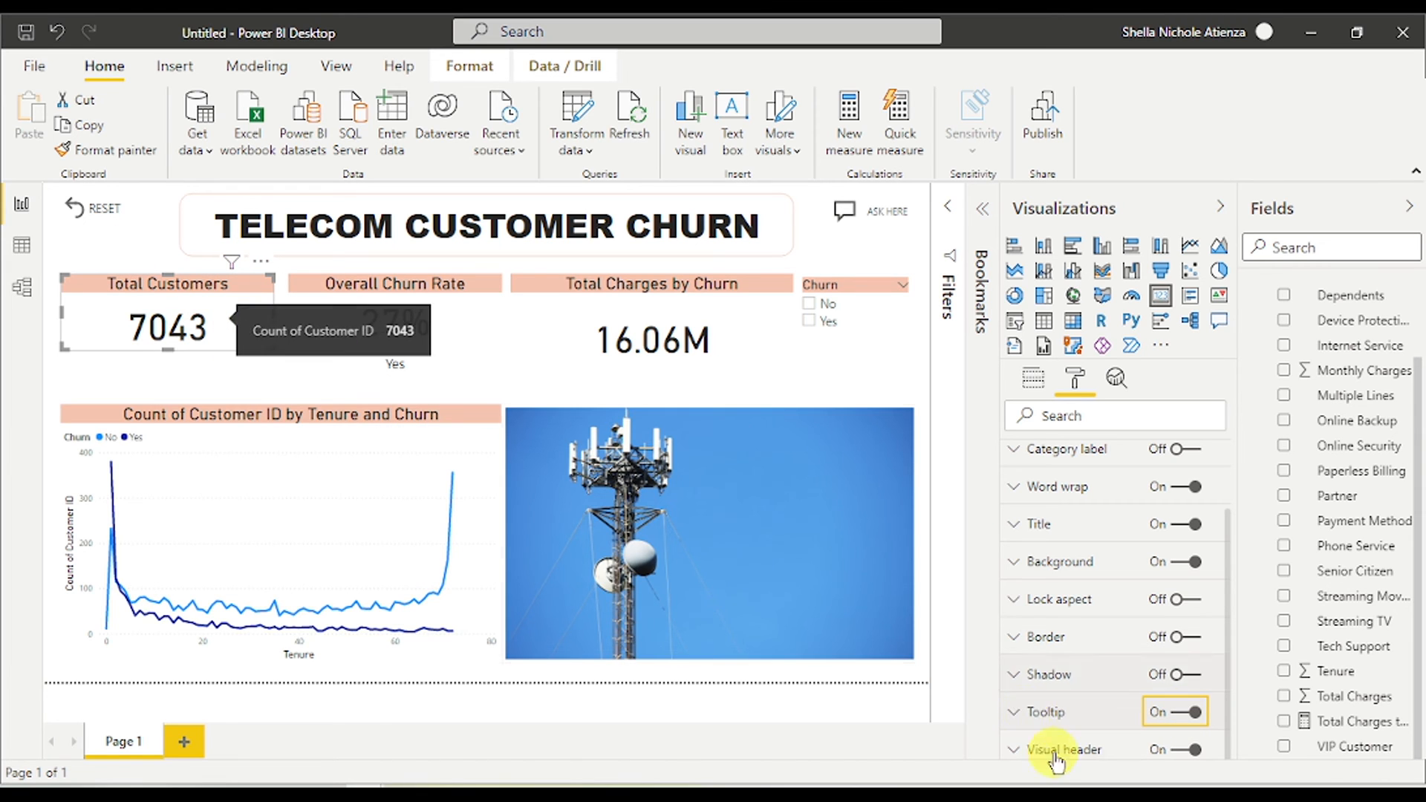
{"action": "left_click", "coordinate": [1055, 714]}
{"action": "scroll", "coordinate": [1079, 674], "scroll_direction": "down", "scroll_amount": 5}
{"action": "scroll", "coordinate": [1069, 663], "scroll_direction": "up", "scroll_amount": 1}
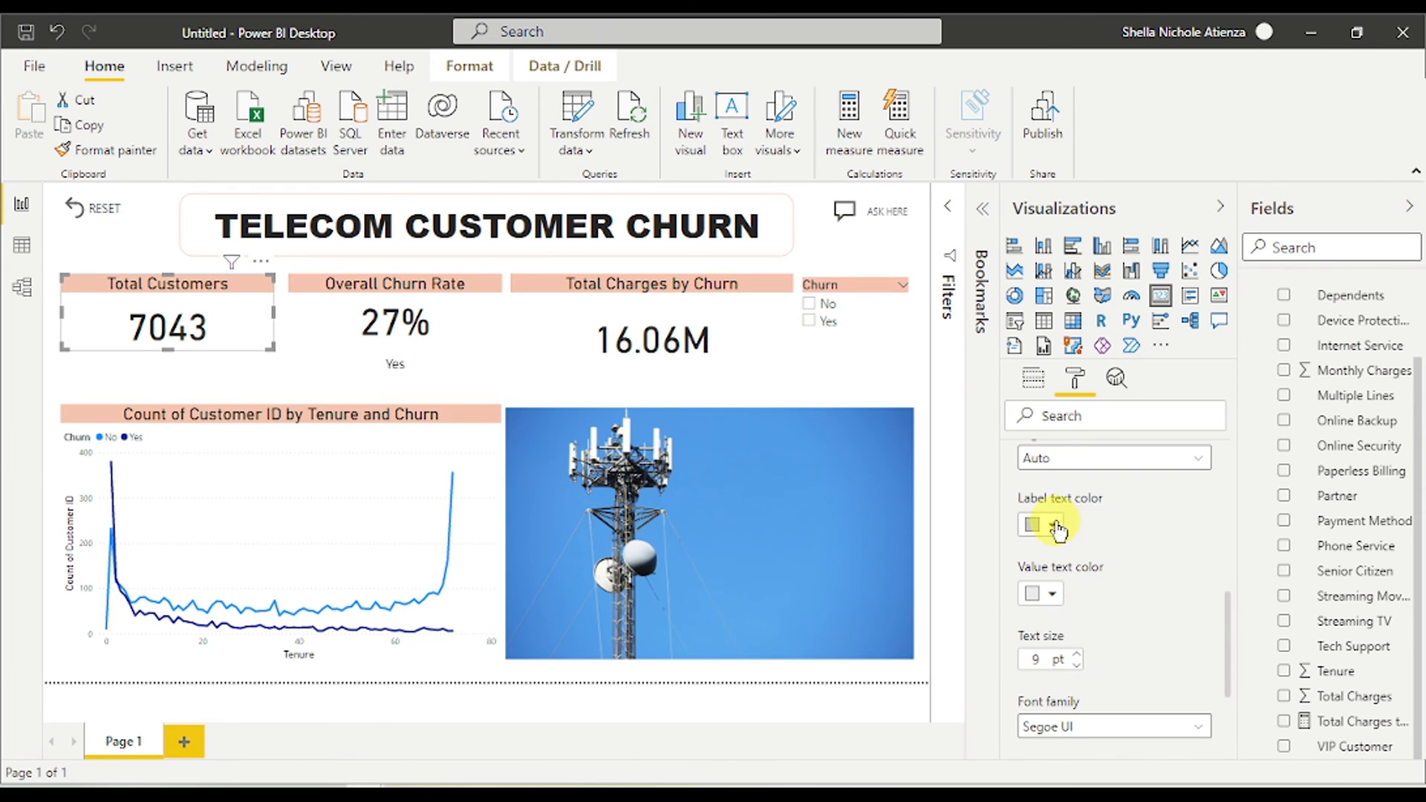
- Style the tooltip with white label text, salmon value text and 11 pt text size
{"action": "left_click", "coordinate": [1036, 525]}
{"action": "left_click", "coordinate": [1082, 423]}
{"action": "left_click", "coordinate": [1054, 594]}
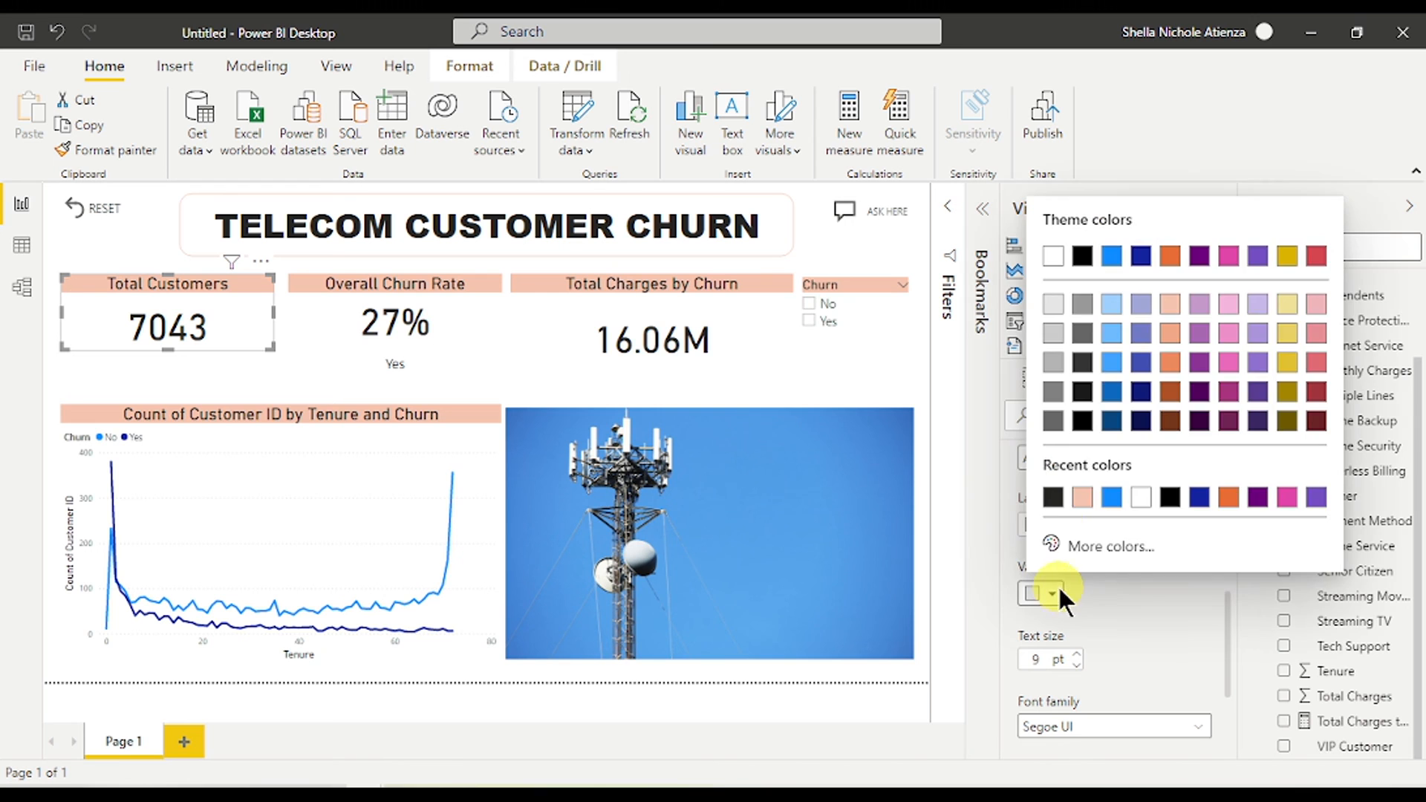
{"action": "left_click", "coordinate": [1076, 494]}
{"action": "left_click", "coordinate": [1072, 657]}
{"action": "type", "text": "11"}
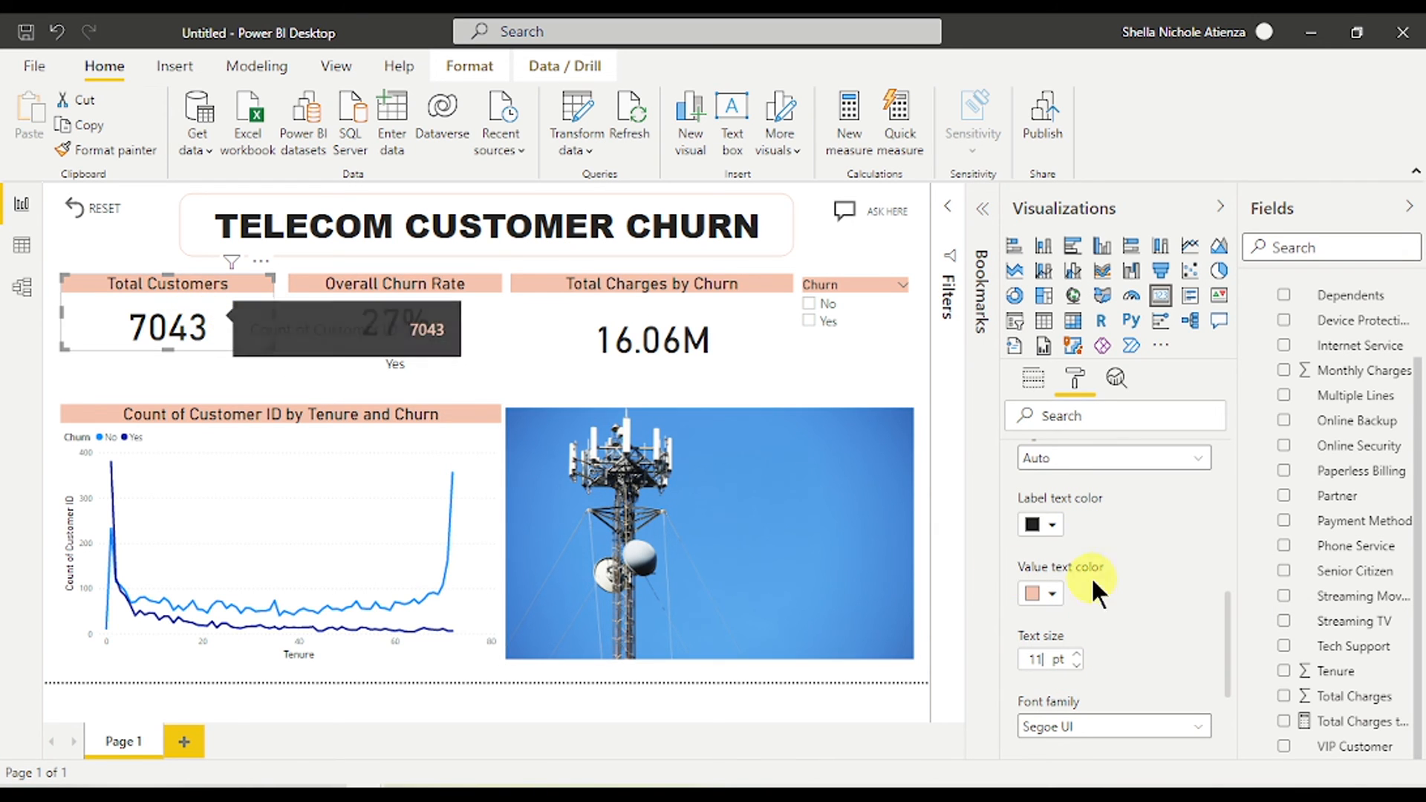
{"action": "left_click", "coordinate": [1050, 523]}
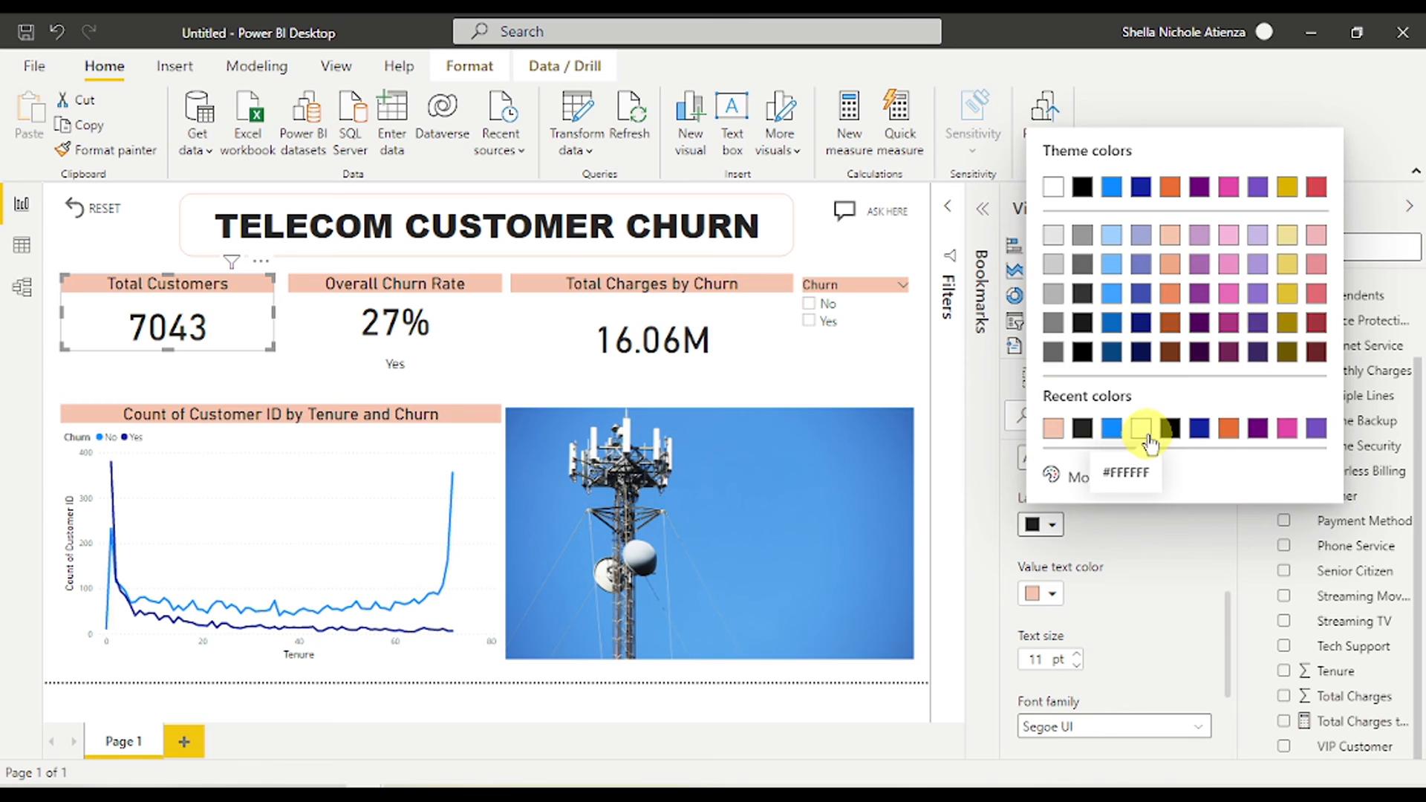
{"action": "left_click", "coordinate": [1140, 429]}
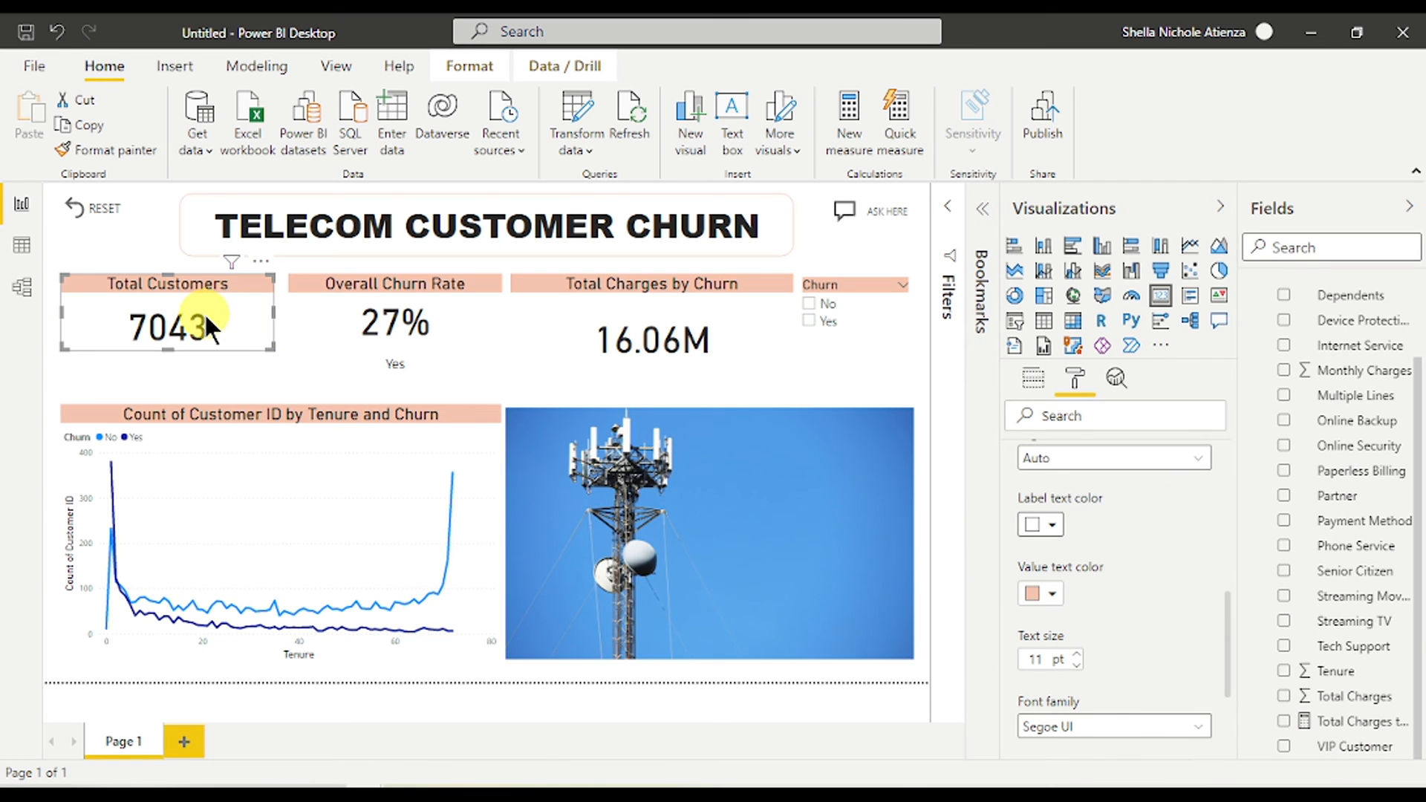
{"action": "mouse_move", "coordinate": [206, 324]}
{"action": "scroll", "coordinate": [1088, 627], "scroll_direction": "down", "scroll_amount": 3}
{"action": "scroll", "coordinate": [1088, 627], "scroll_direction": "up", "scroll_amount": 4}
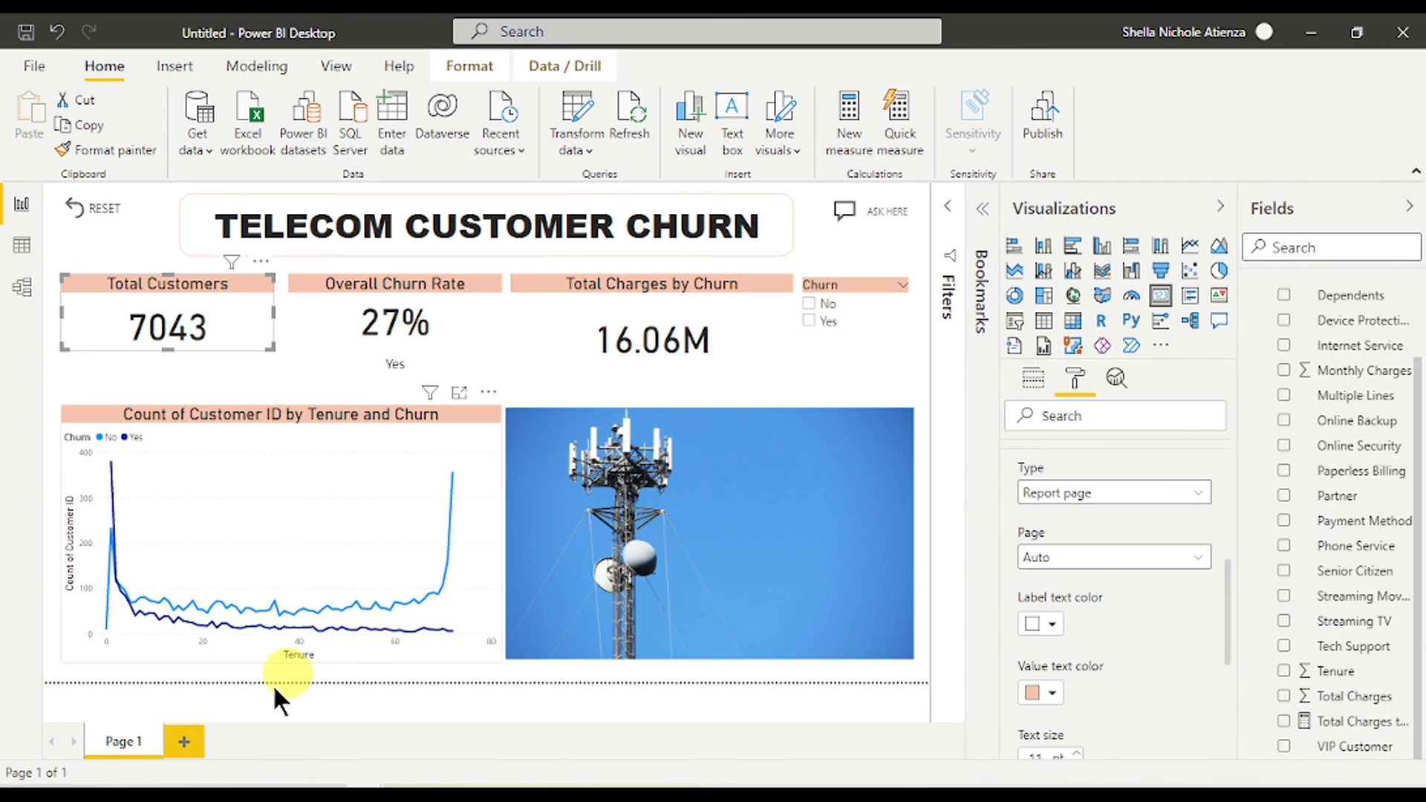
- Add Page 2 and turn on Tooltip under its Page information
{"action": "left_click", "coordinate": [185, 740]}
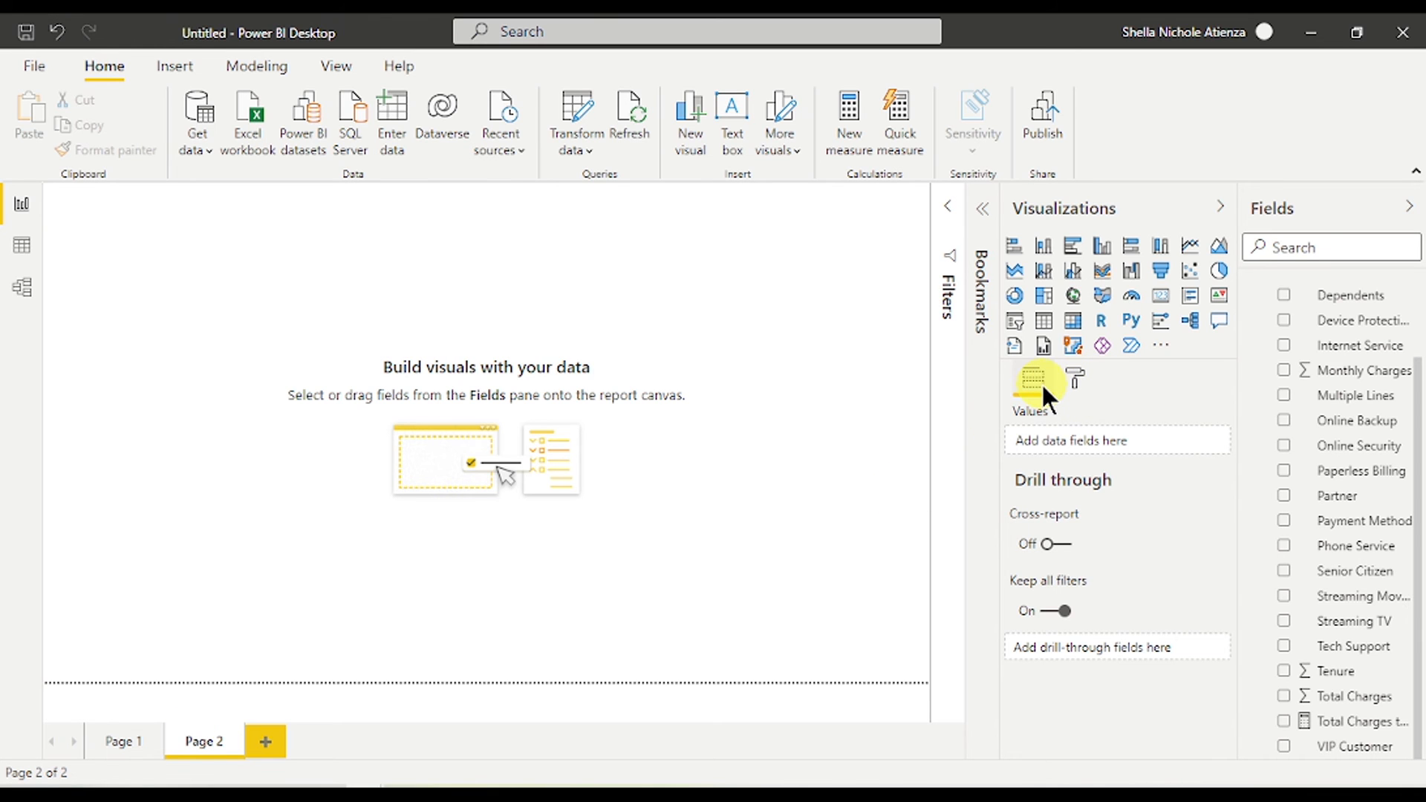
{"action": "left_click", "coordinate": [1075, 378]}
{"action": "left_click", "coordinate": [1086, 466]}
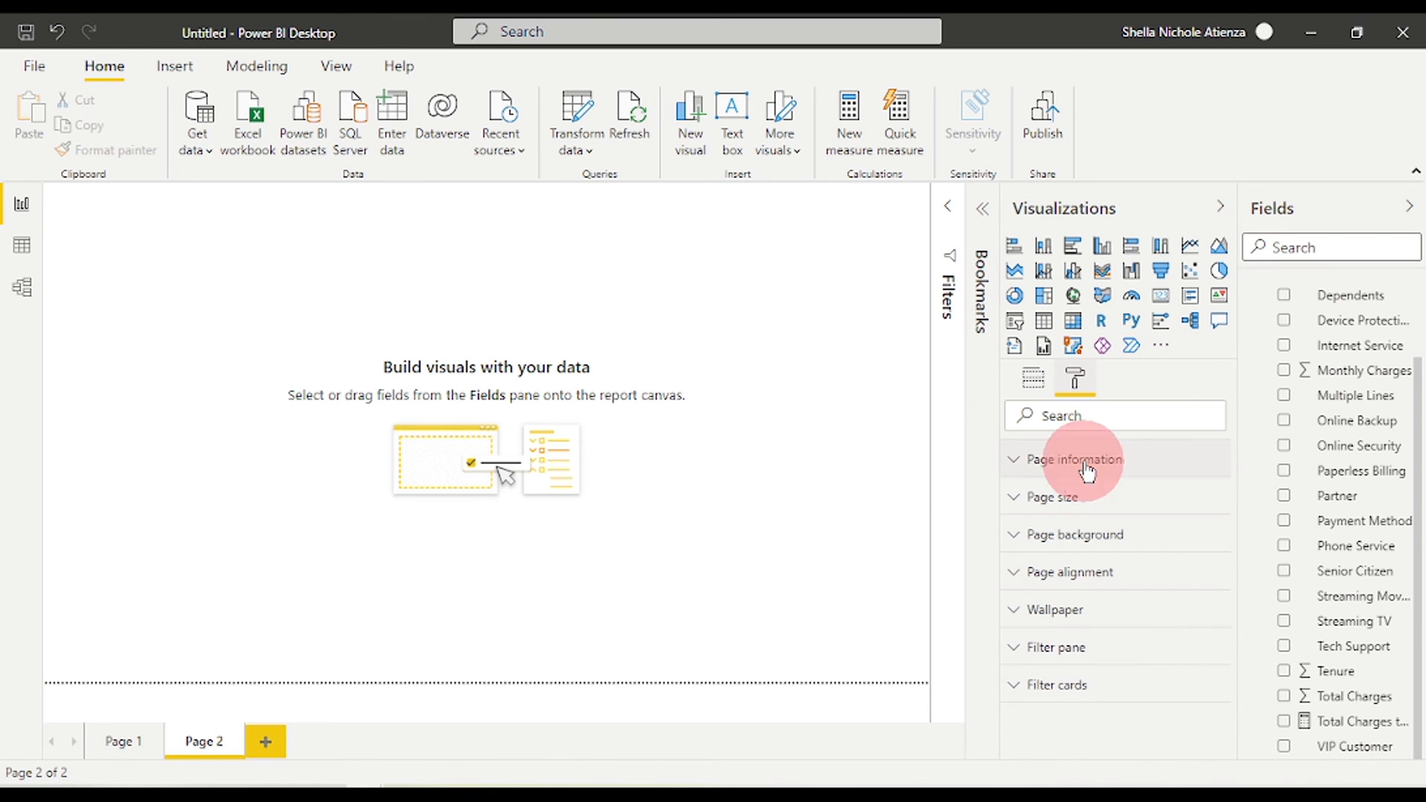
{"action": "left_click", "coordinate": [1064, 591]}
{"action": "left_click", "coordinate": [1073, 461]}
- Set Page 2's page size type to Tooltip (320 × 240)
{"action": "left_click", "coordinate": [1072, 497]}
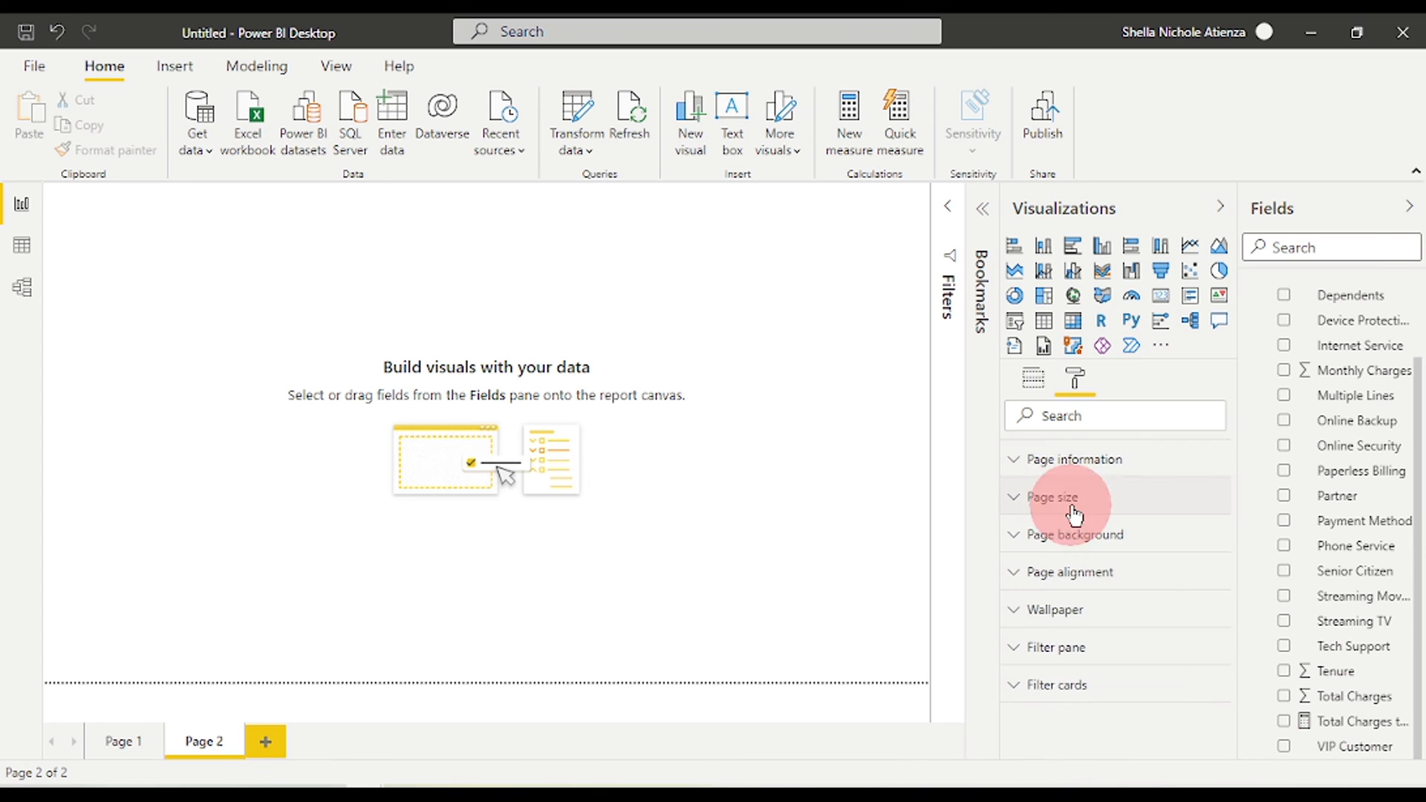
{"action": "left_click", "coordinate": [1071, 559]}
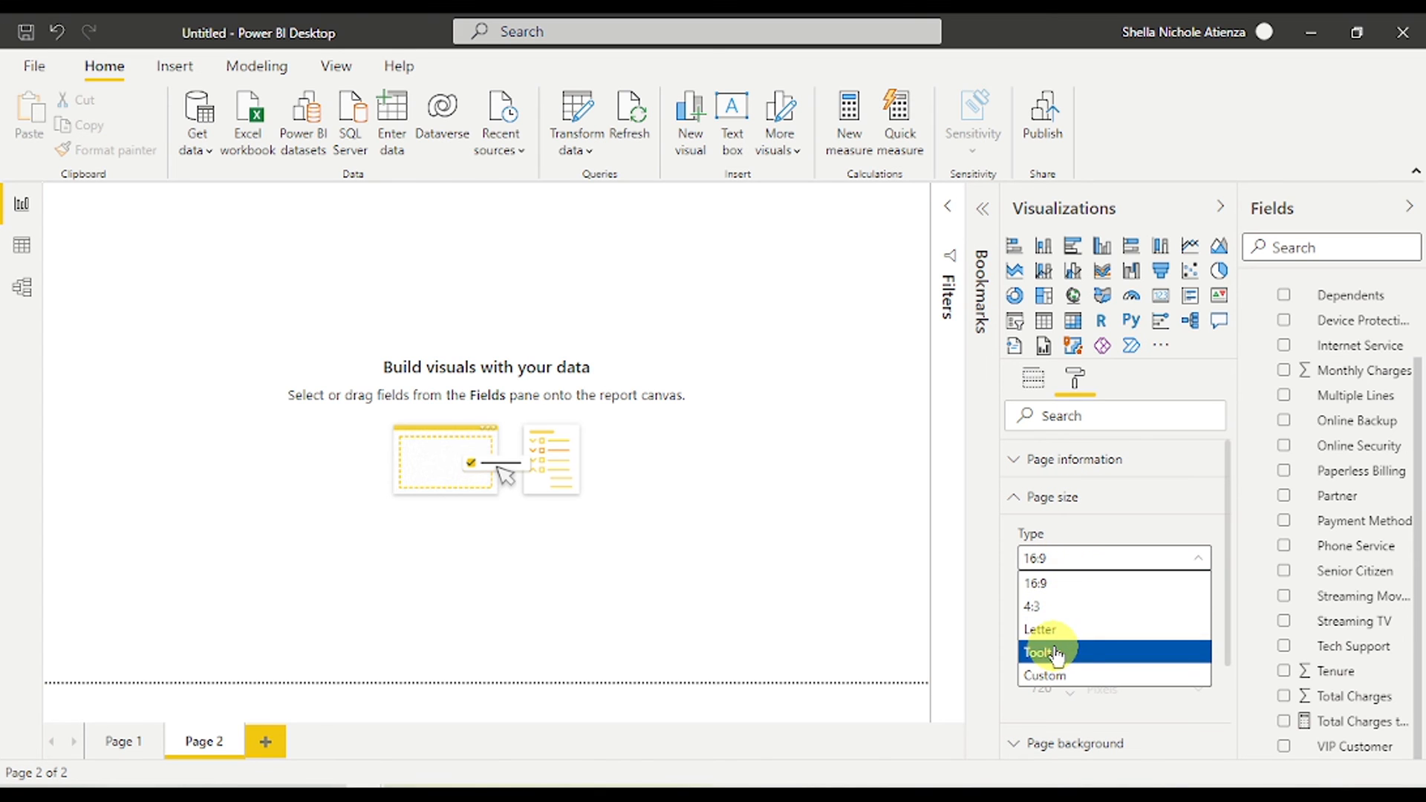
{"action": "left_click", "coordinate": [1054, 647]}
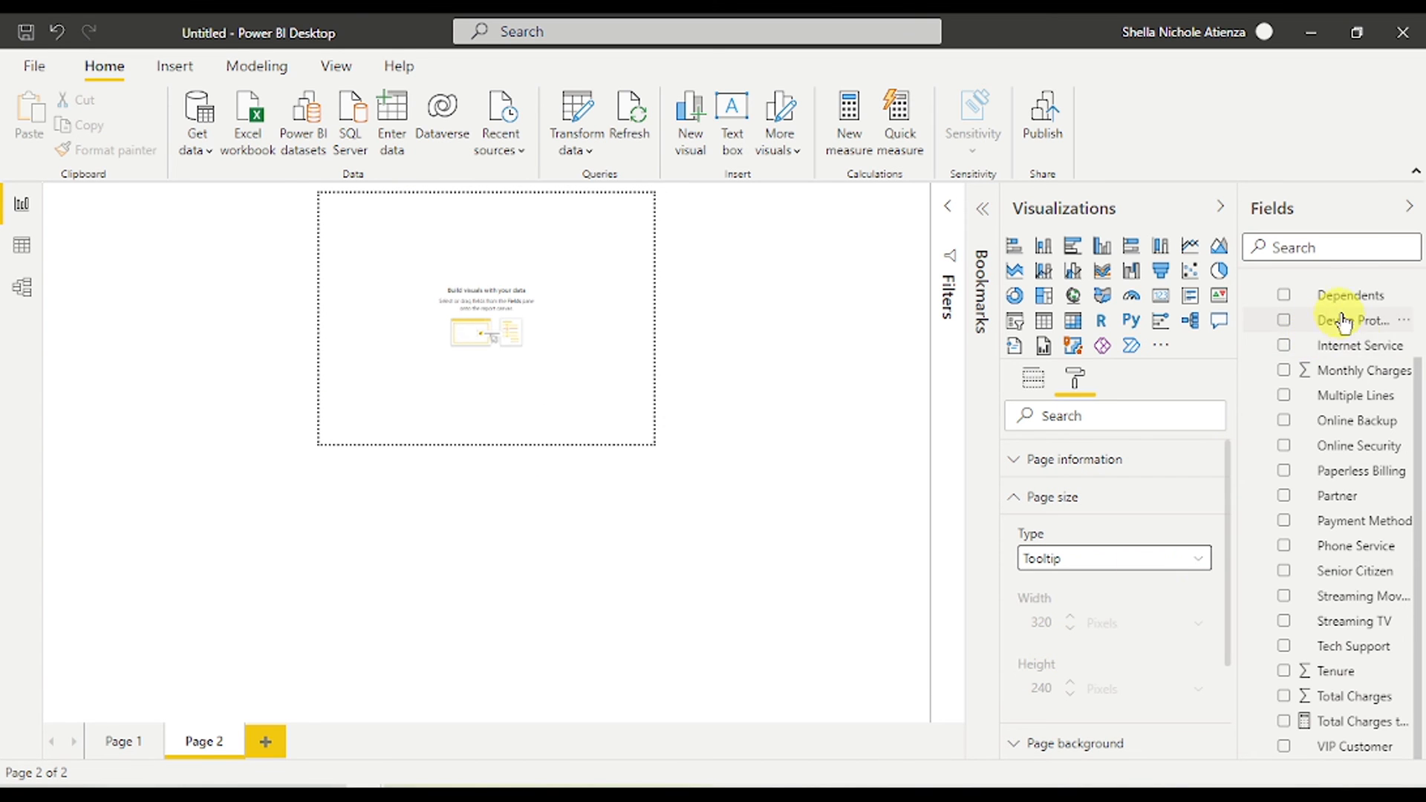
{"action": "scroll", "coordinate": [1359, 334], "scroll_direction": "up", "scroll_amount": 3}
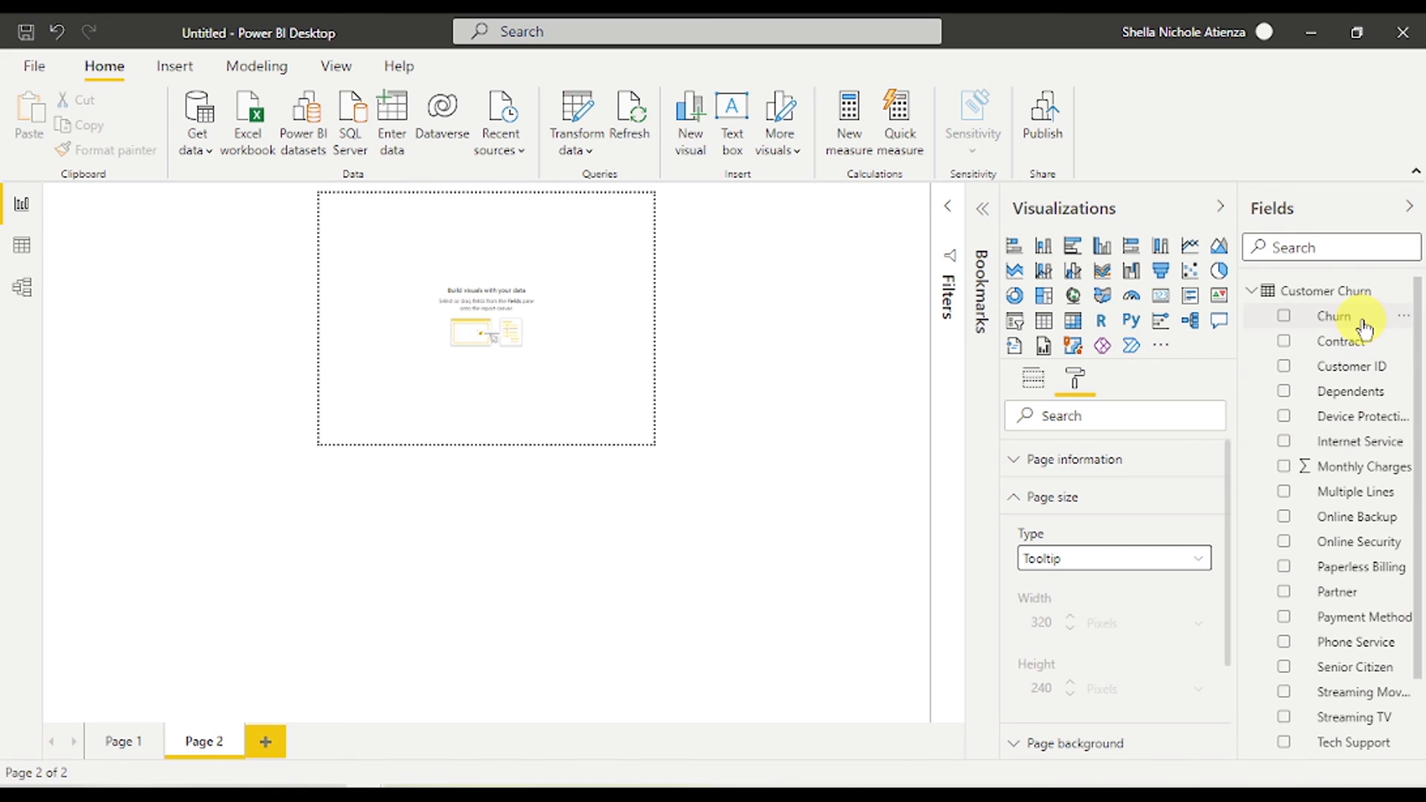
- Add a donut with Churn as legend and Customer ID count shown as percent of grand total
{"action": "left_click", "coordinate": [1014, 297]}
{"action": "left_click", "coordinate": [1284, 319]}
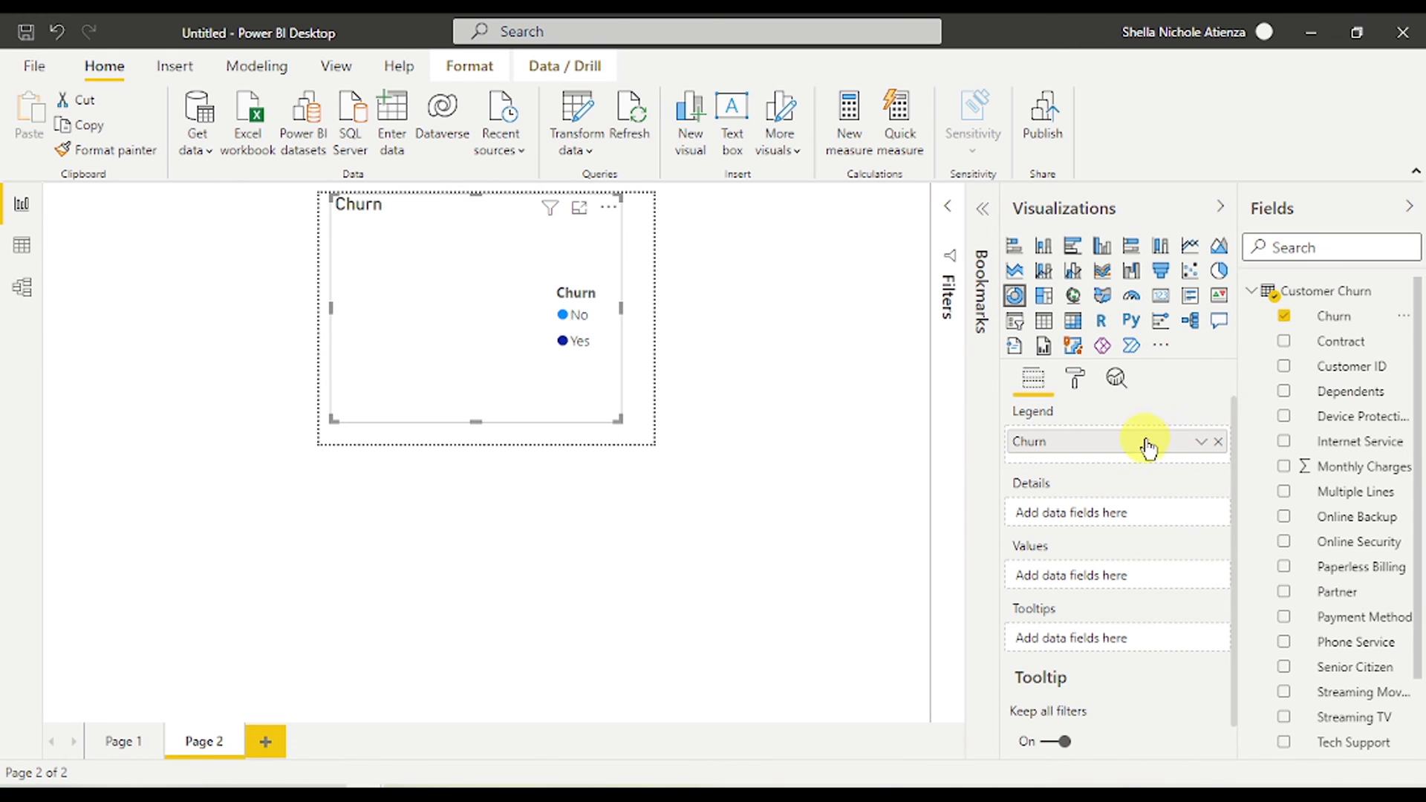
{"action": "mouse_move", "coordinate": [1322, 367]}
{"action": "left_mouse_down"}
{"action": "mouse_move", "coordinate": [1245, 465]}
{"action": "mouse_move", "coordinate": [1120, 571]}
{"action": "mouse_move", "coordinate": [1099, 572]}
{"action": "left_mouse_up"}
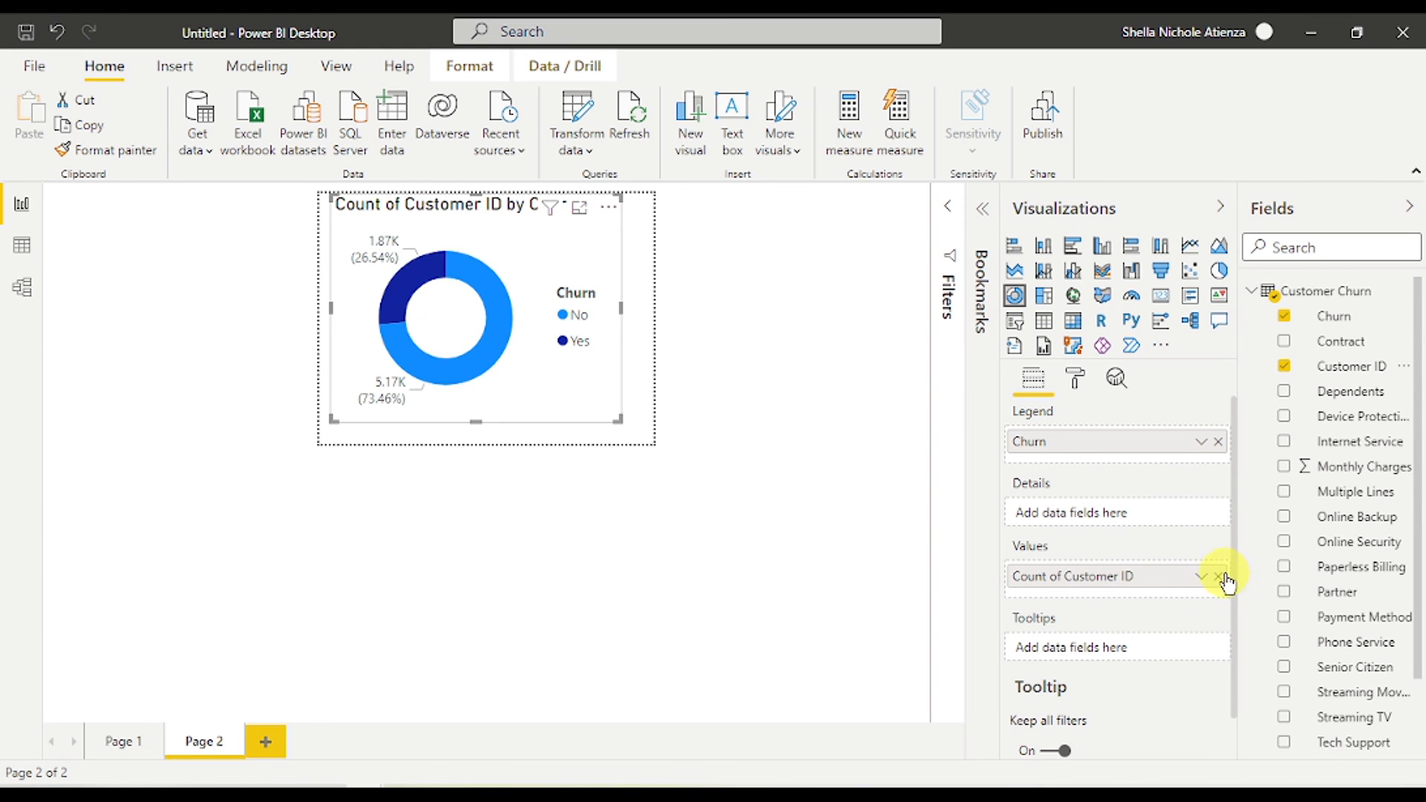
{"action": "left_click", "coordinate": [1200, 576]}
{"action": "mouse_move", "coordinate": [1243, 732]}
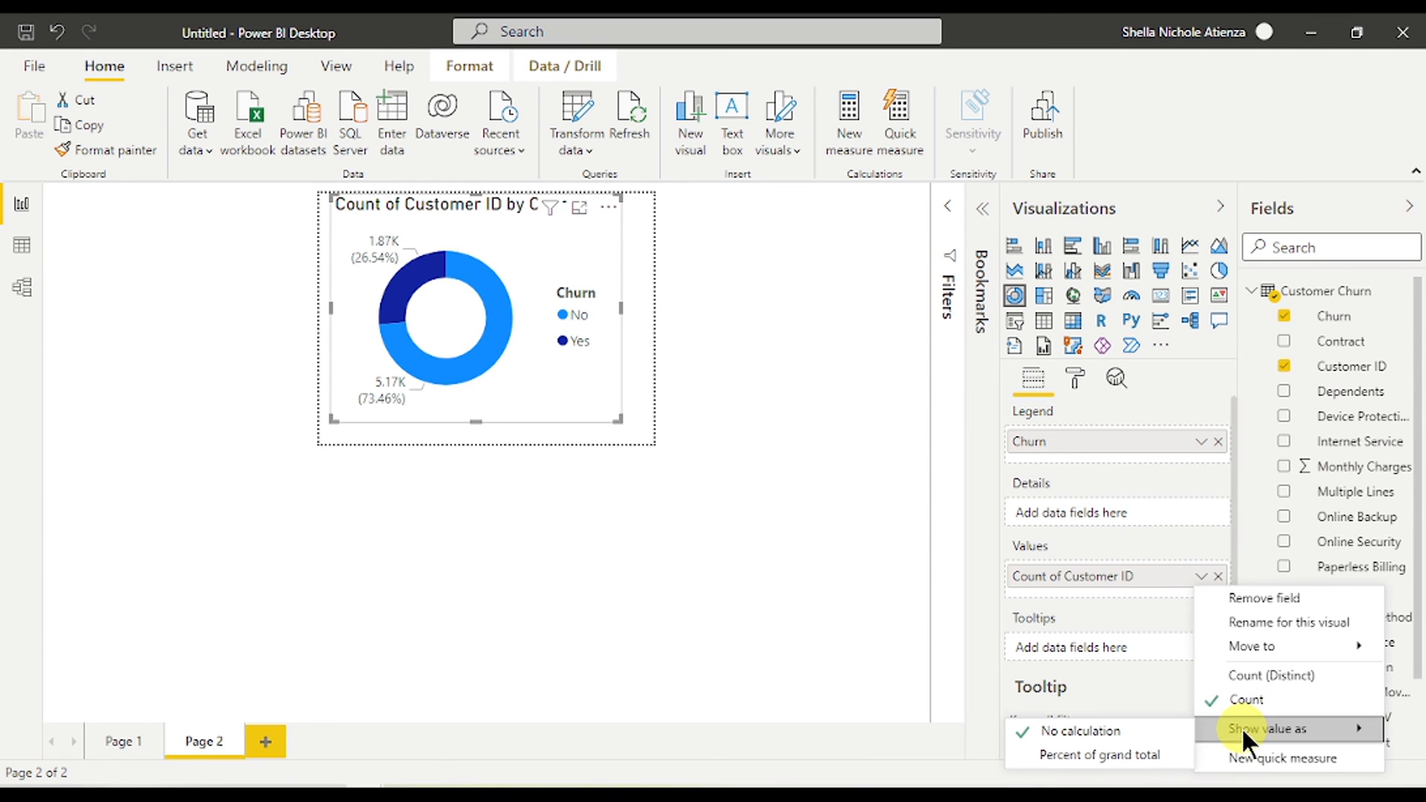
{"action": "left_click", "coordinate": [1153, 751]}
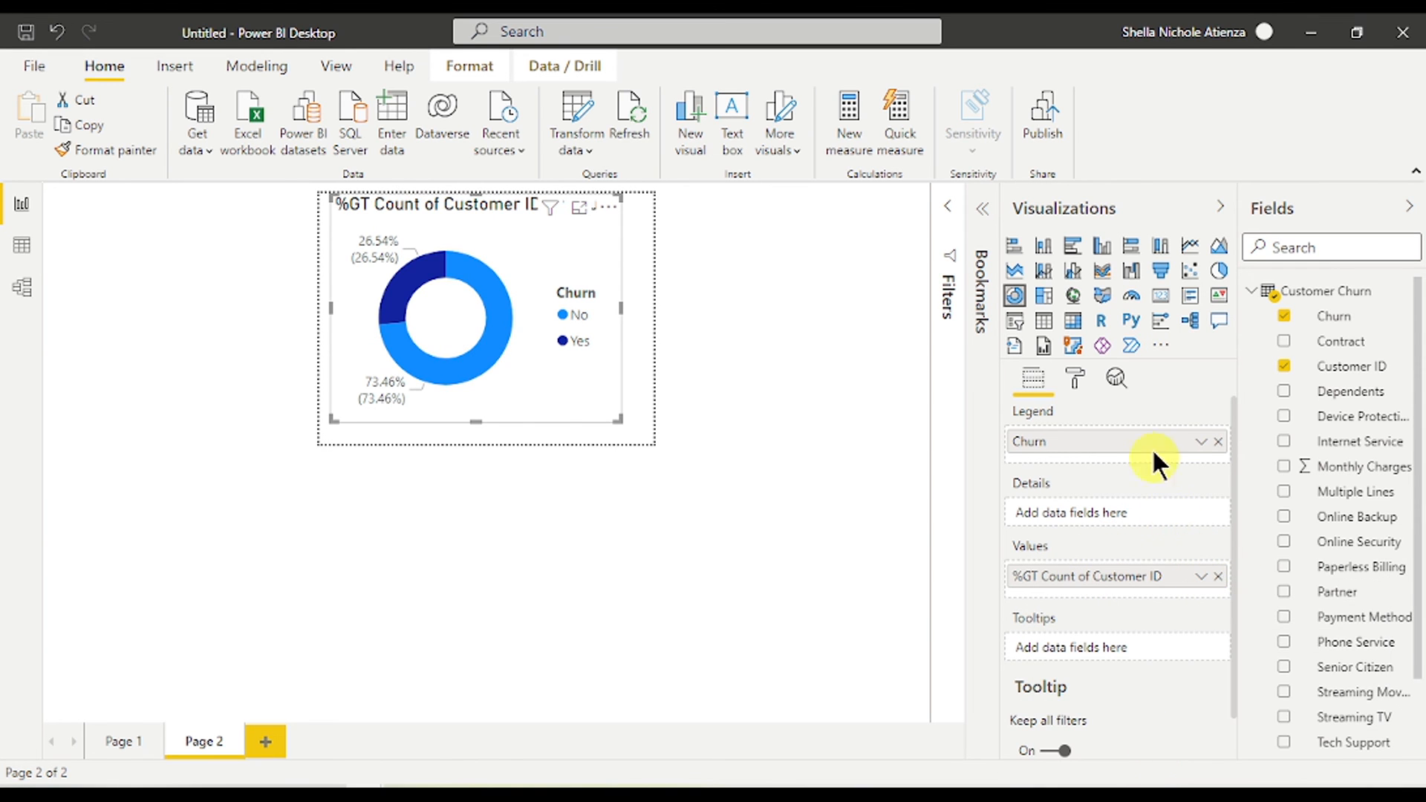
- Label the donut slices with category and percent of total, adjusting label placement
{"action": "left_click", "coordinate": [1074, 374]}
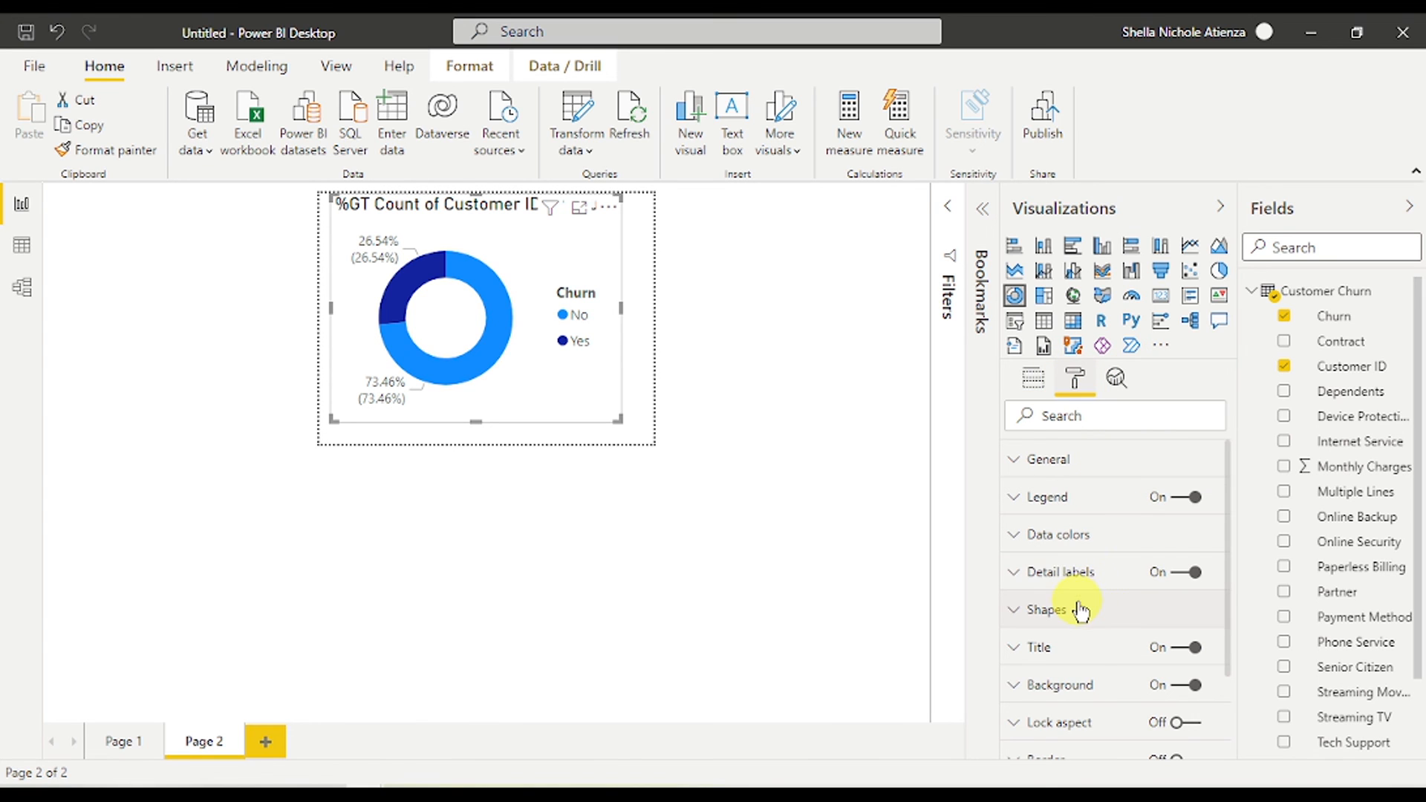
{"action": "left_click", "coordinate": [1090, 573]}
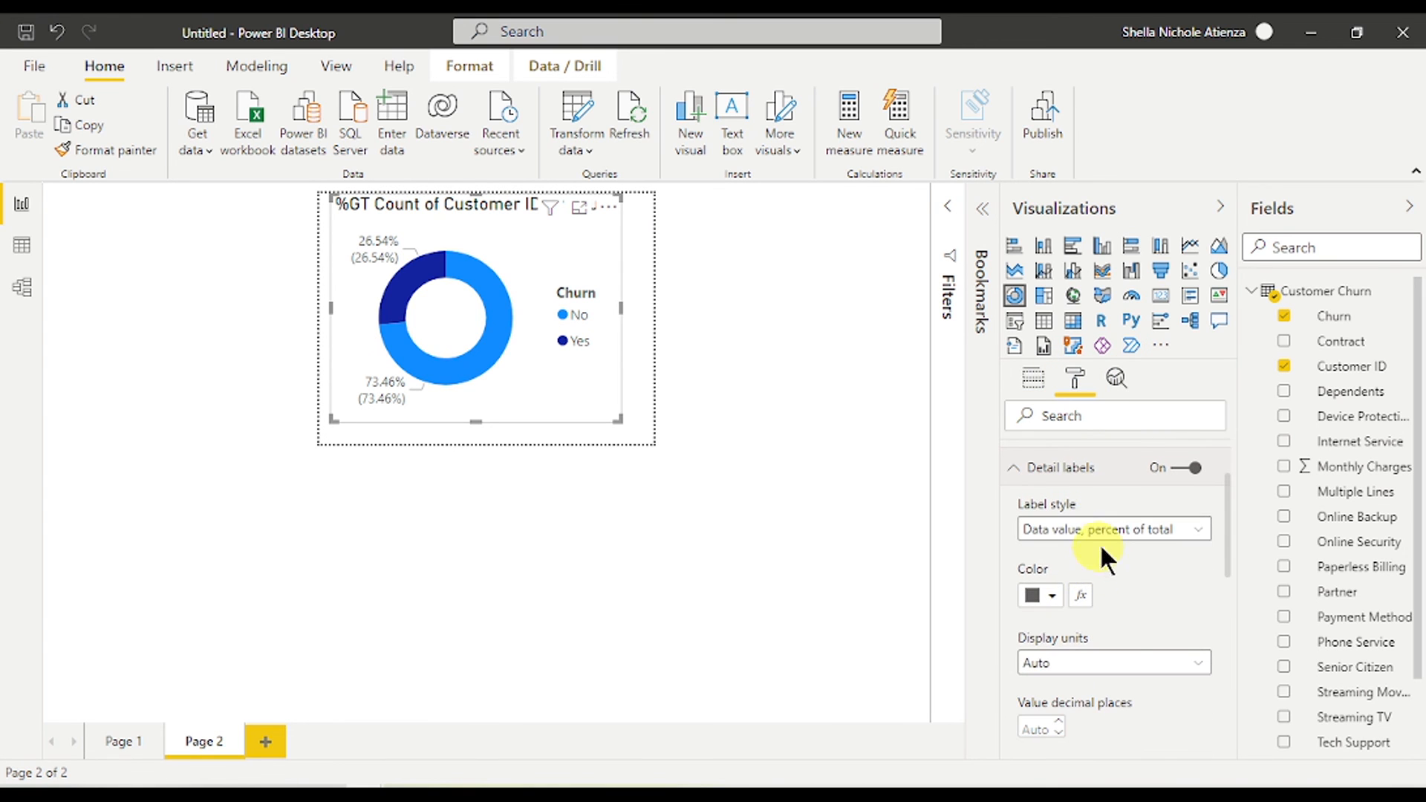
{"action": "left_click", "coordinate": [1107, 530]}
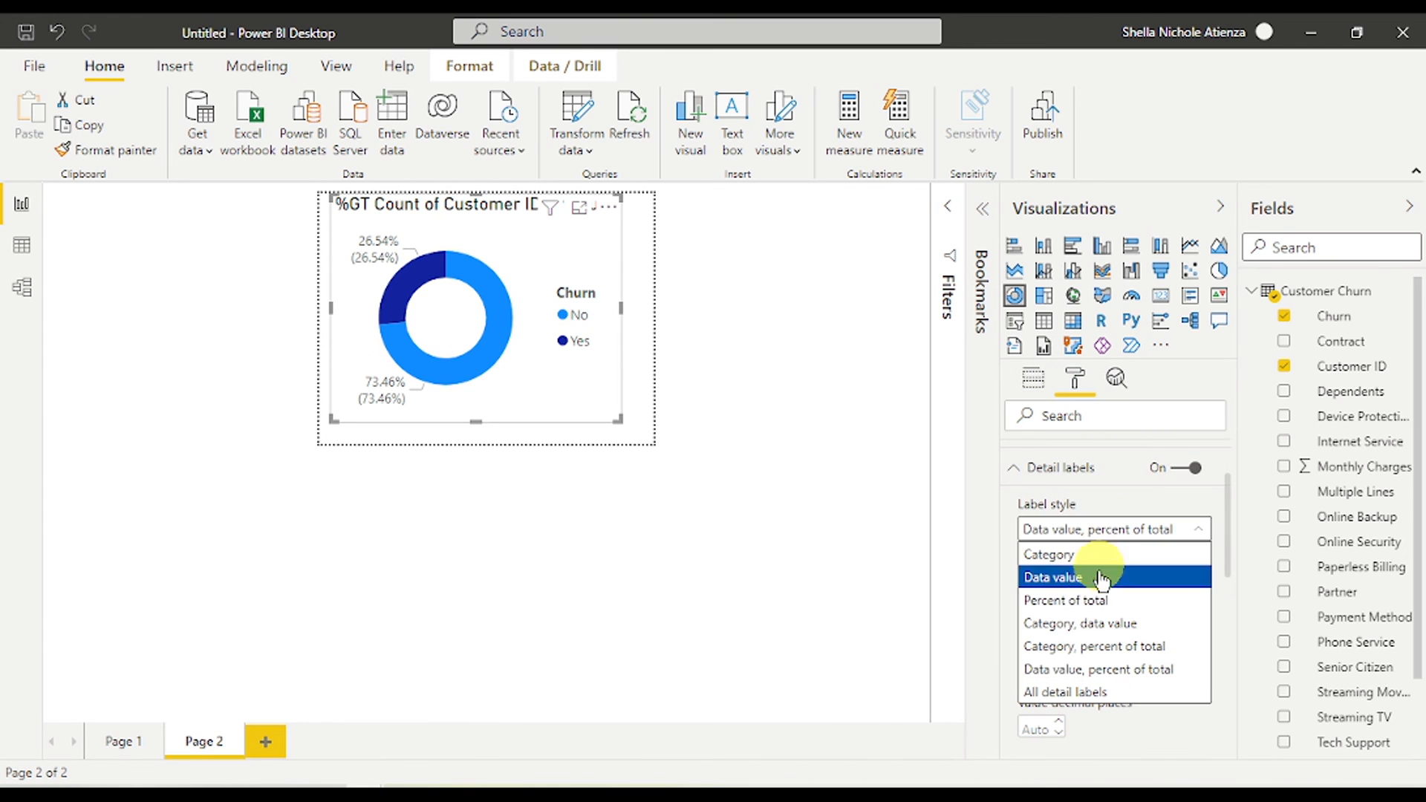
{"action": "left_click", "coordinate": [1091, 644]}
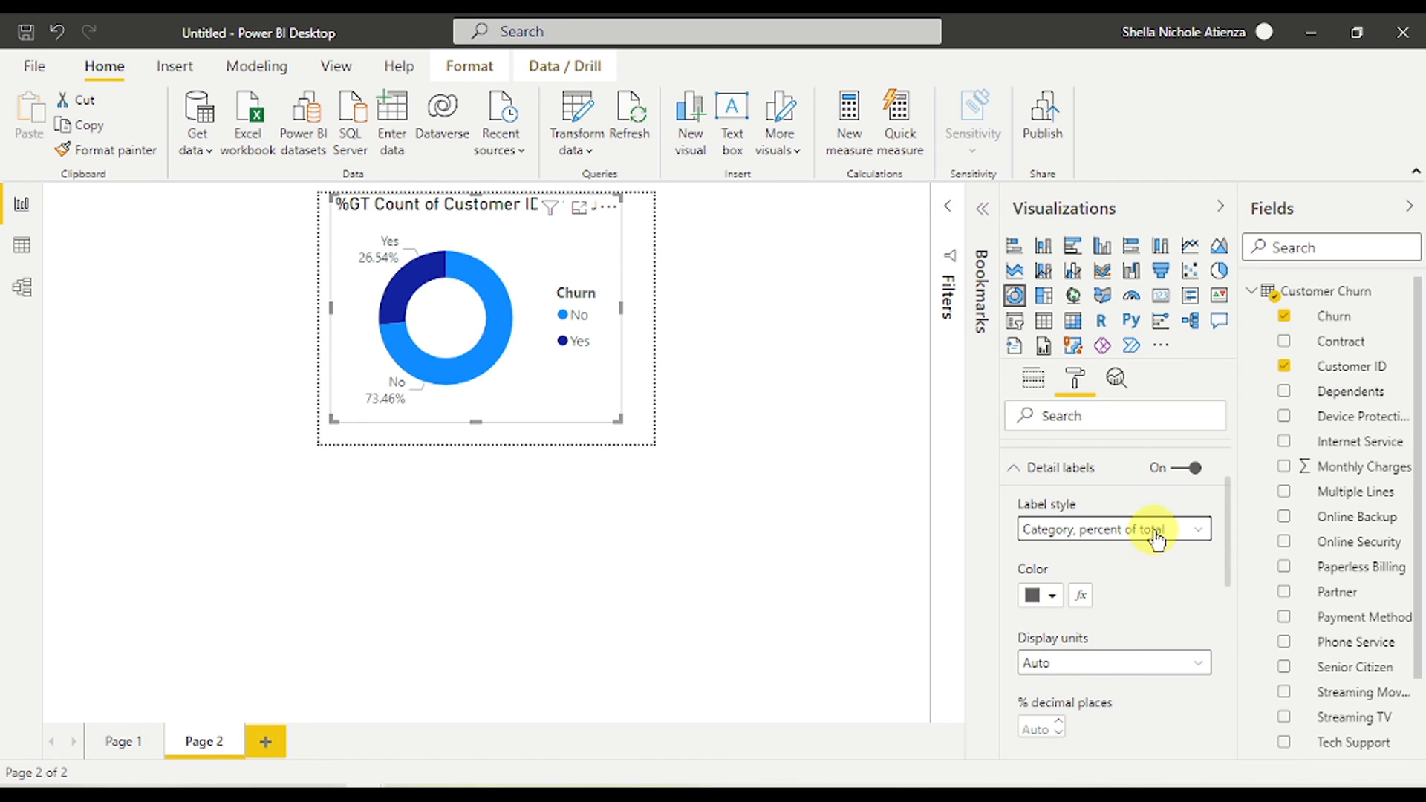
{"action": "left_click", "coordinate": [1080, 472]}
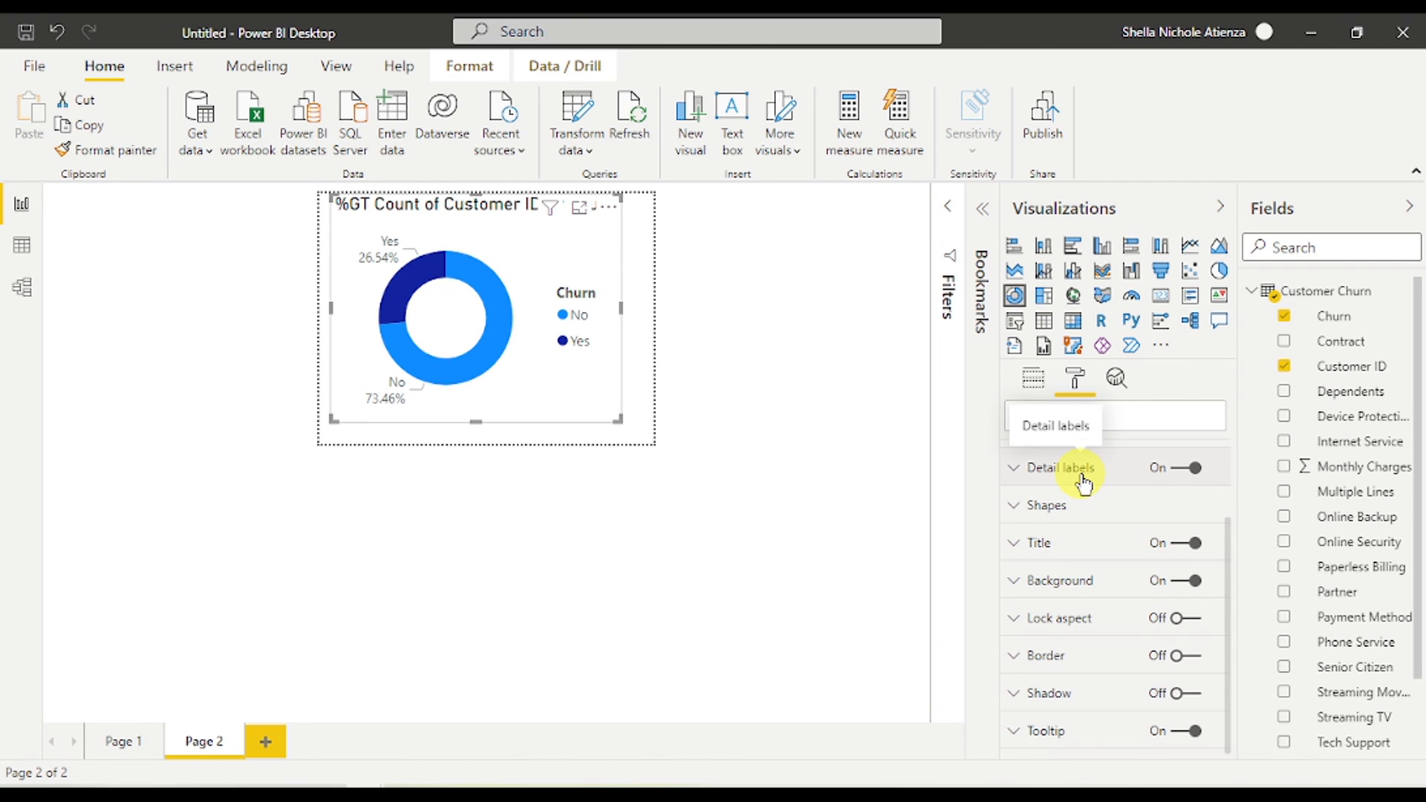
{"action": "left_click", "coordinate": [1086, 472]}
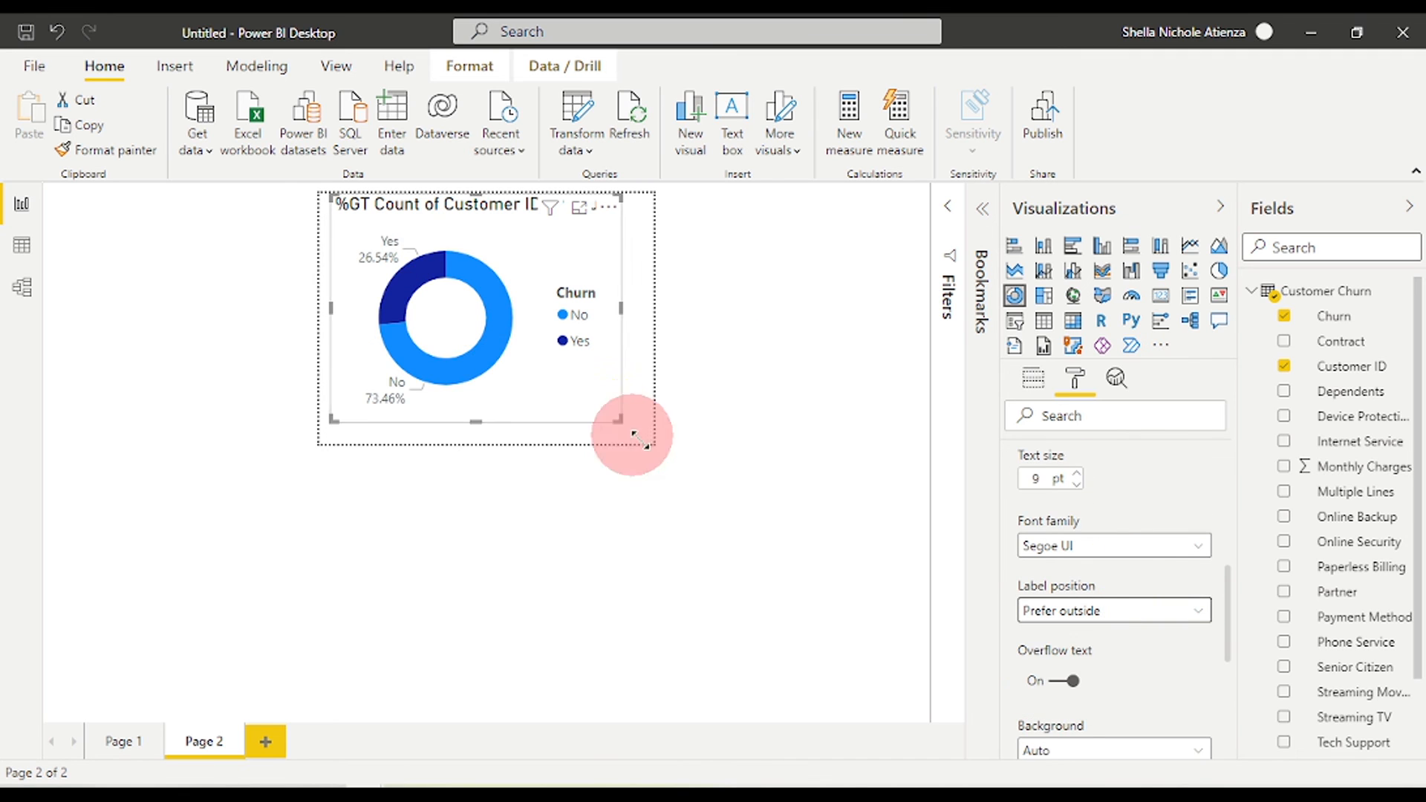
{"action": "left_click_drag", "start_coordinate": [633, 425], "coordinate": [653, 443]}
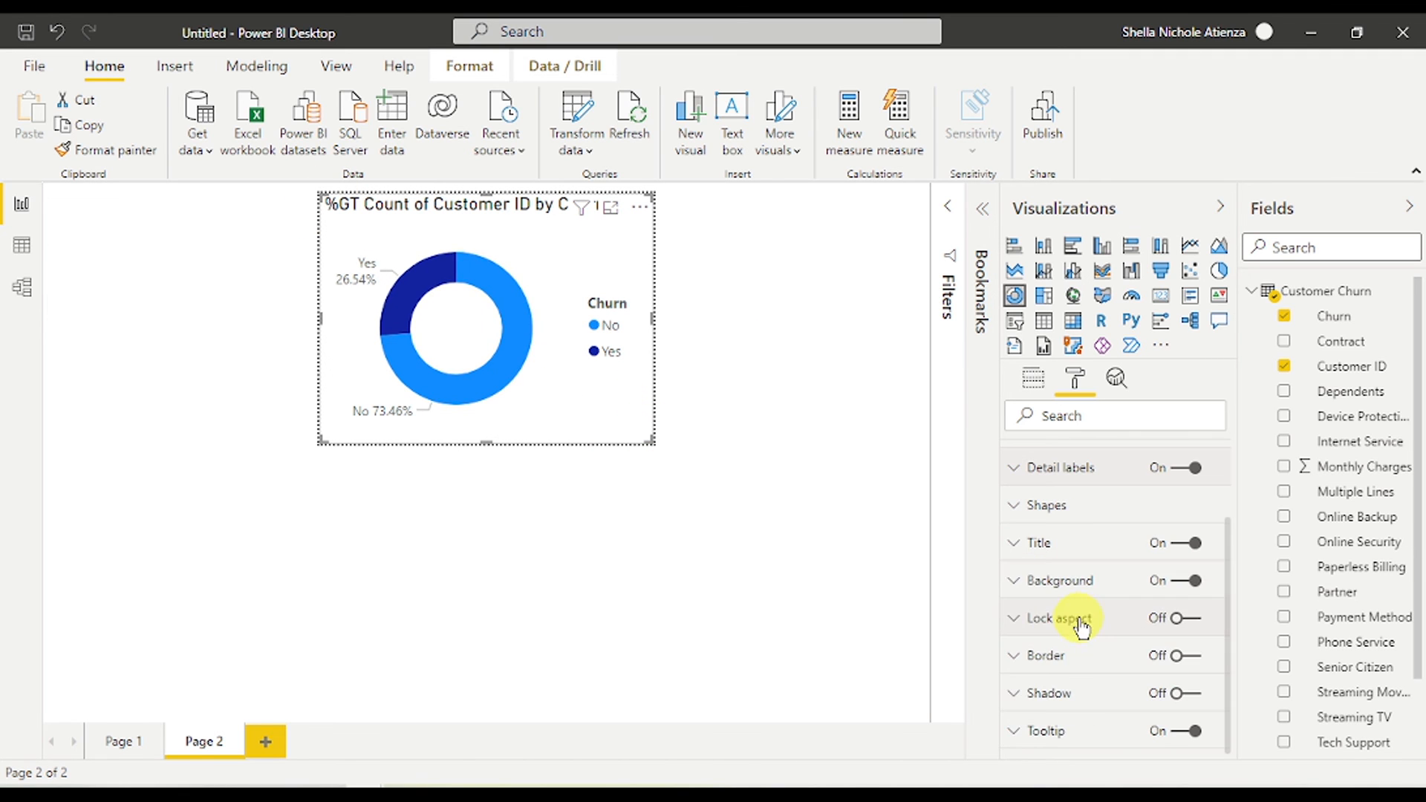
- Title the donut 'Churn Rate by VIP Customer', then return to Page 1 and select the Total Customers card
{"action": "left_click", "coordinate": [1102, 548]}
{"action": "left_click", "coordinate": [1099, 604]}
{"action": "type", "text": "Churn Rate"}
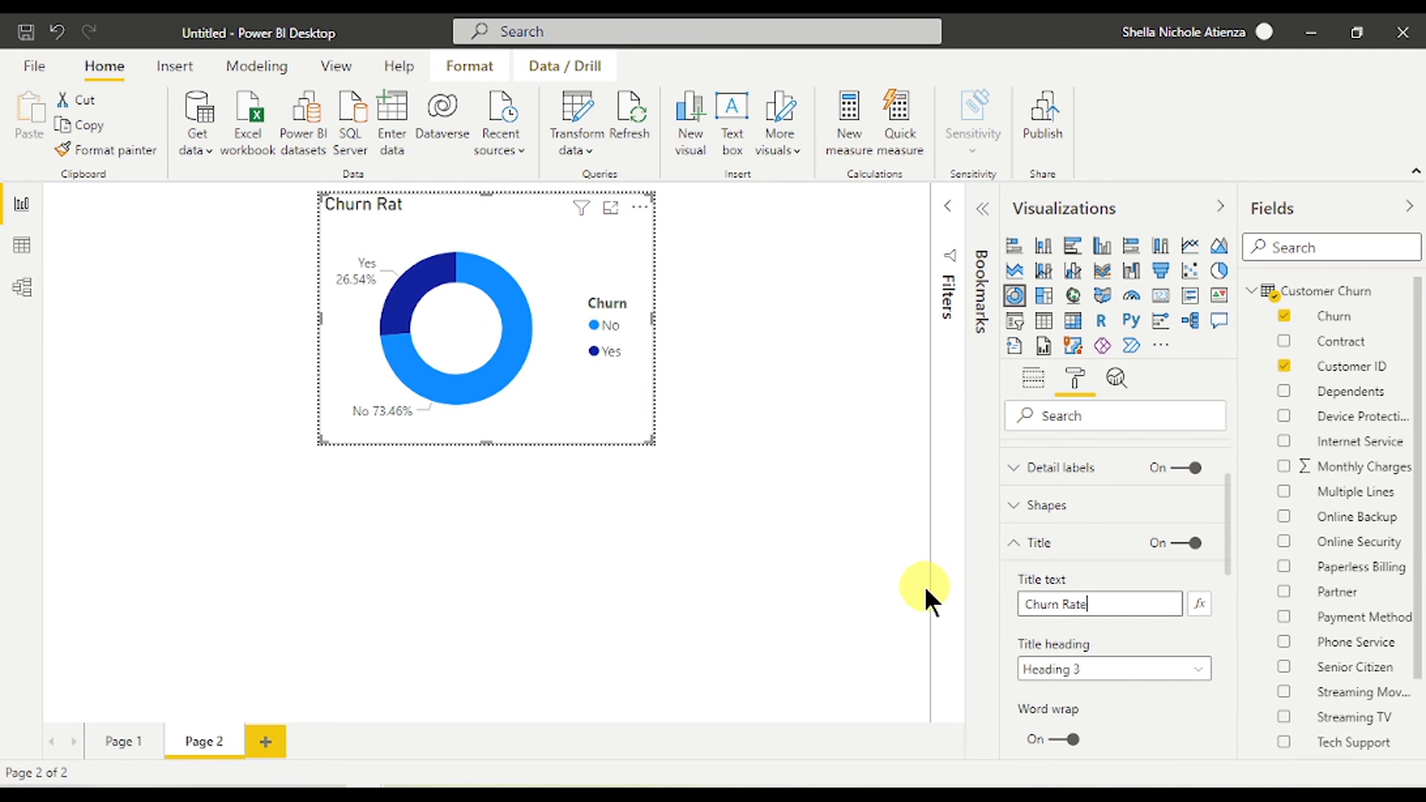
{"action": "type", "text": " by VIP Customer"}
{"action": "left_click", "coordinate": [1114, 603]}
{"action": "type", "text": "VIP"}
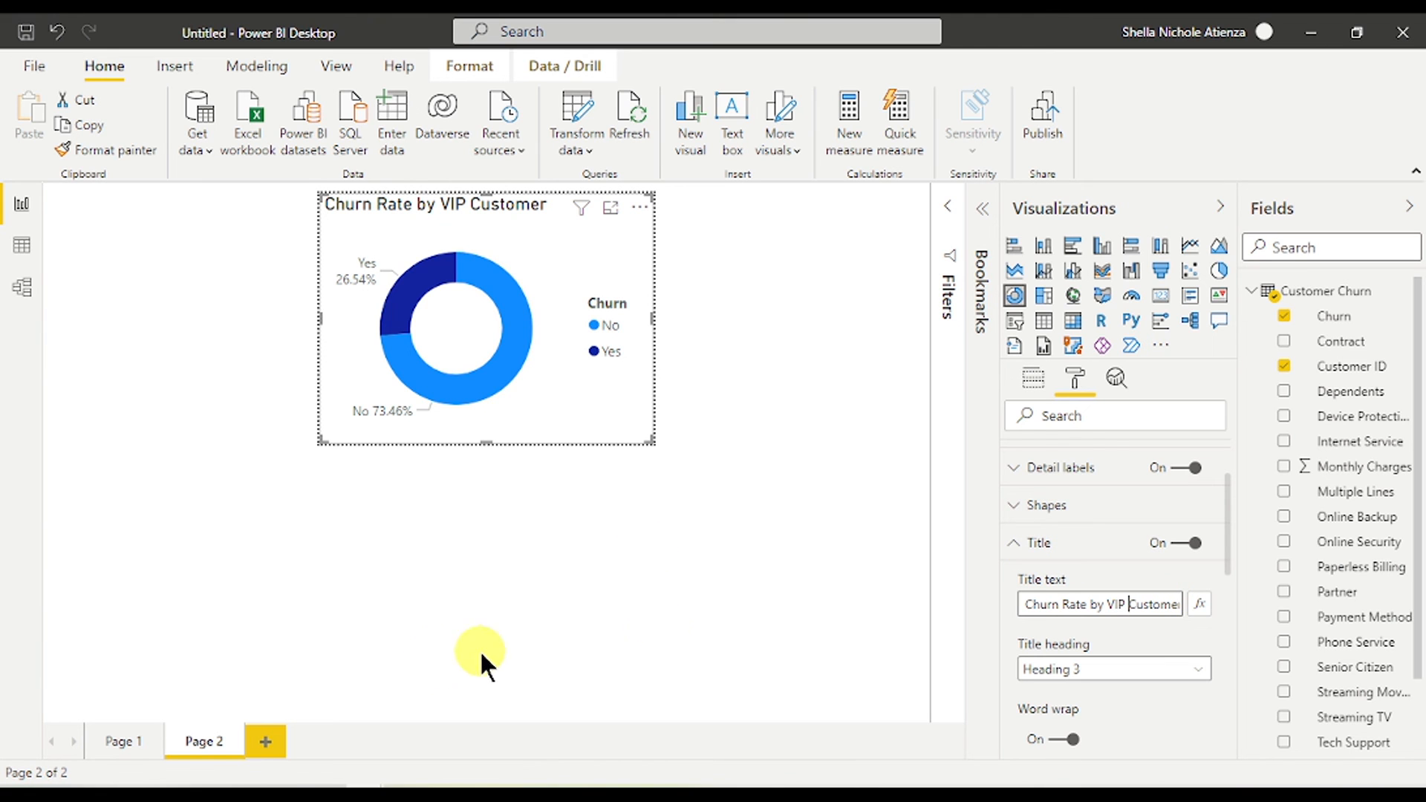
{"action": "left_click", "coordinate": [1016, 543]}
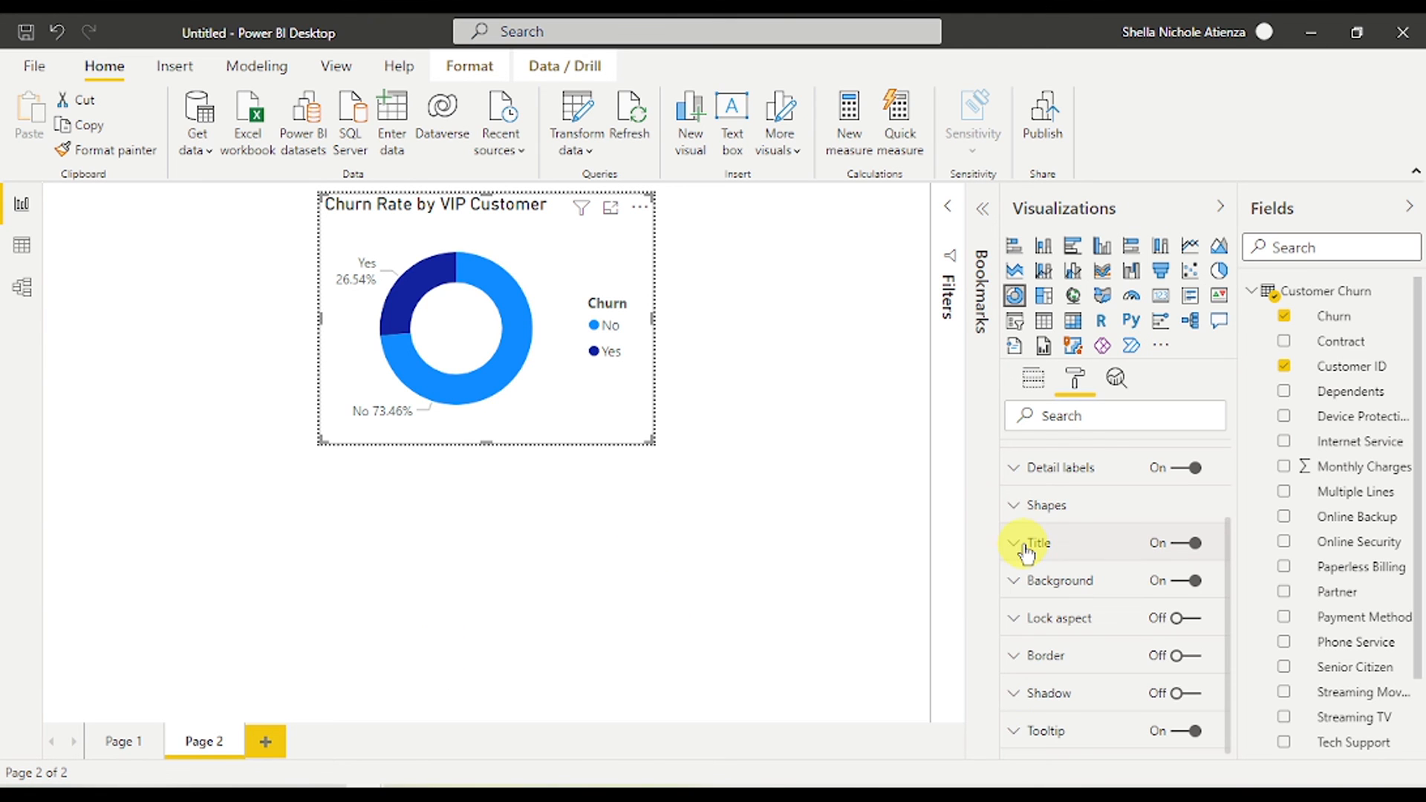
{"action": "left_click", "coordinate": [1040, 385]}
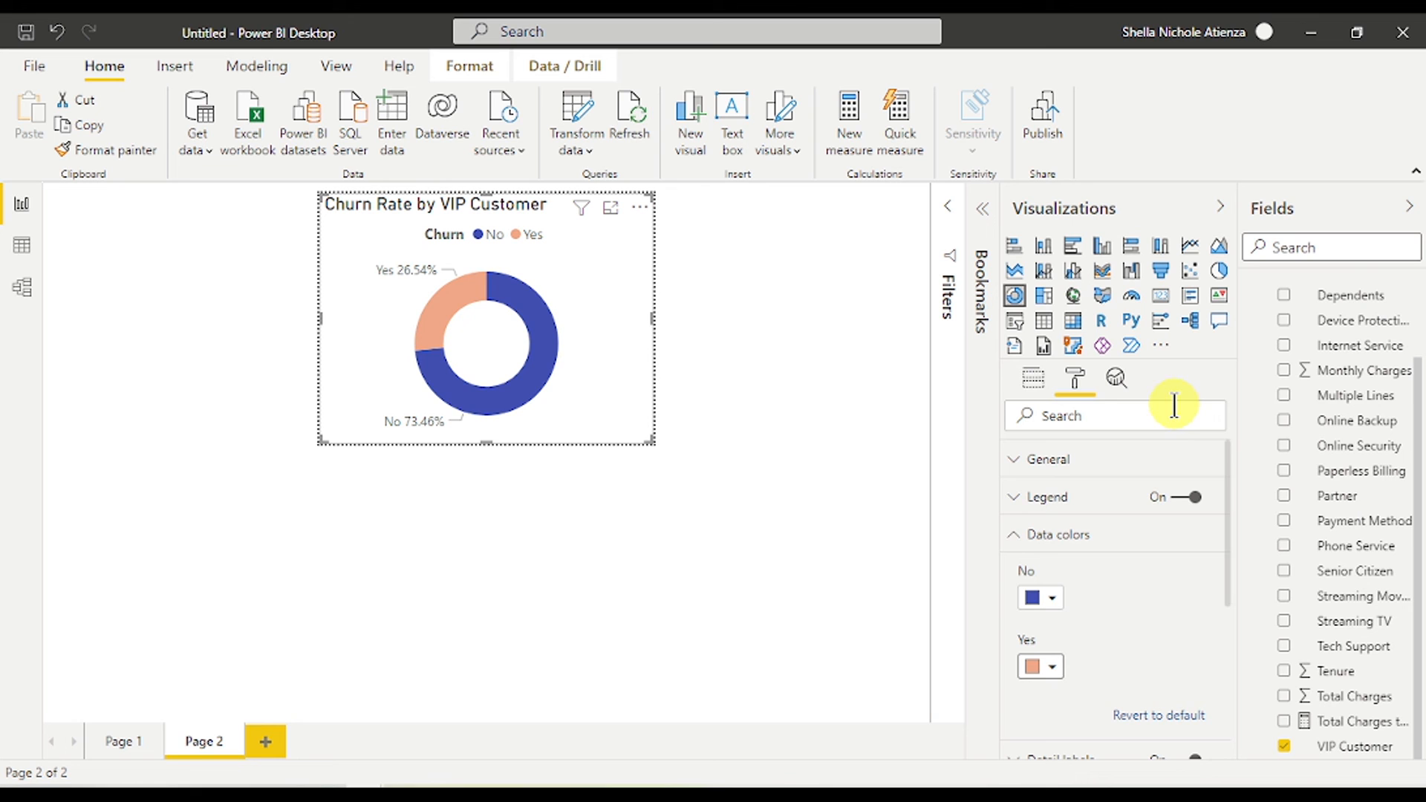
{"action": "left_click", "coordinate": [109, 739]}
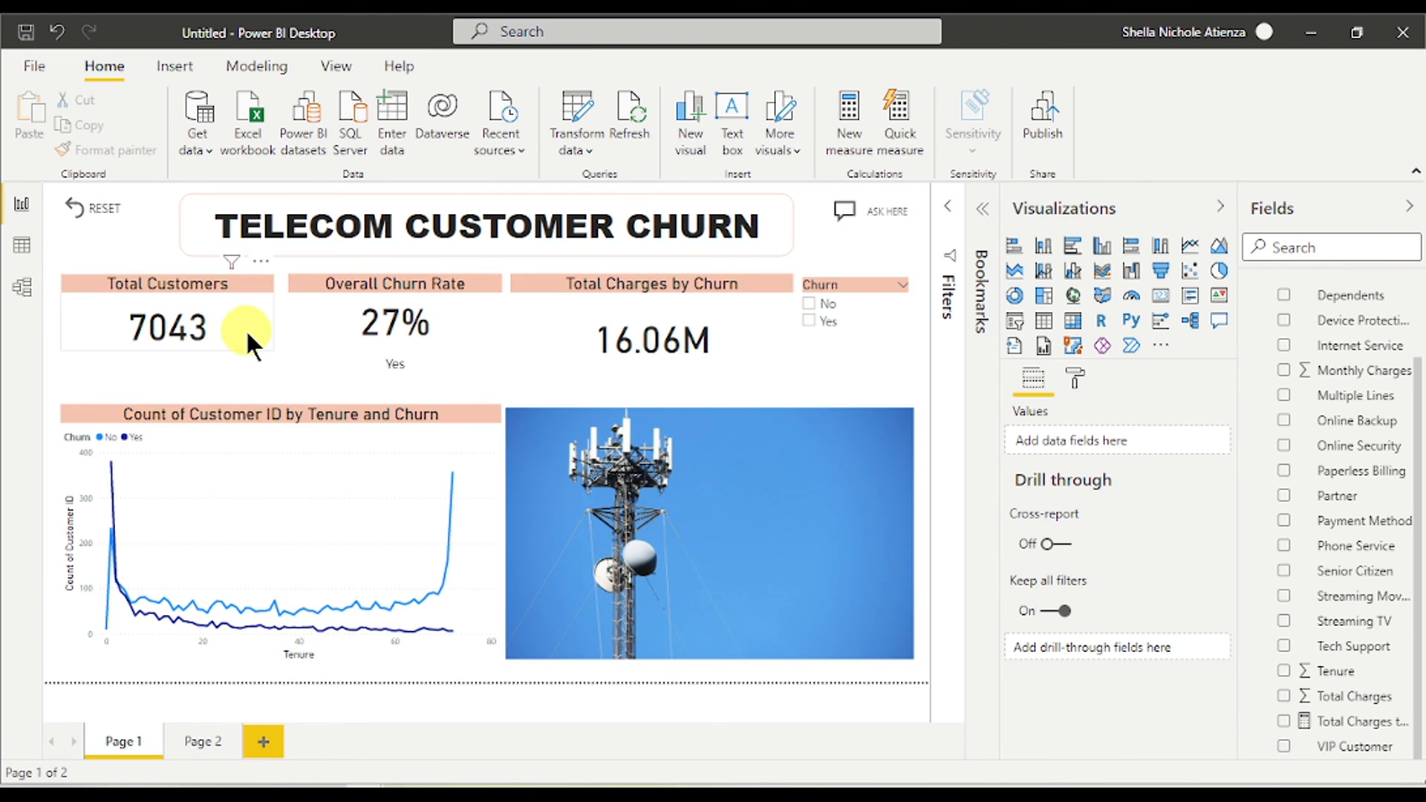
{"action": "left_click", "coordinate": [245, 328]}
- Set the Total Customers card's tooltip to Report page using Page 2, then switch to Page 2
{"action": "left_click", "coordinate": [1072, 375]}
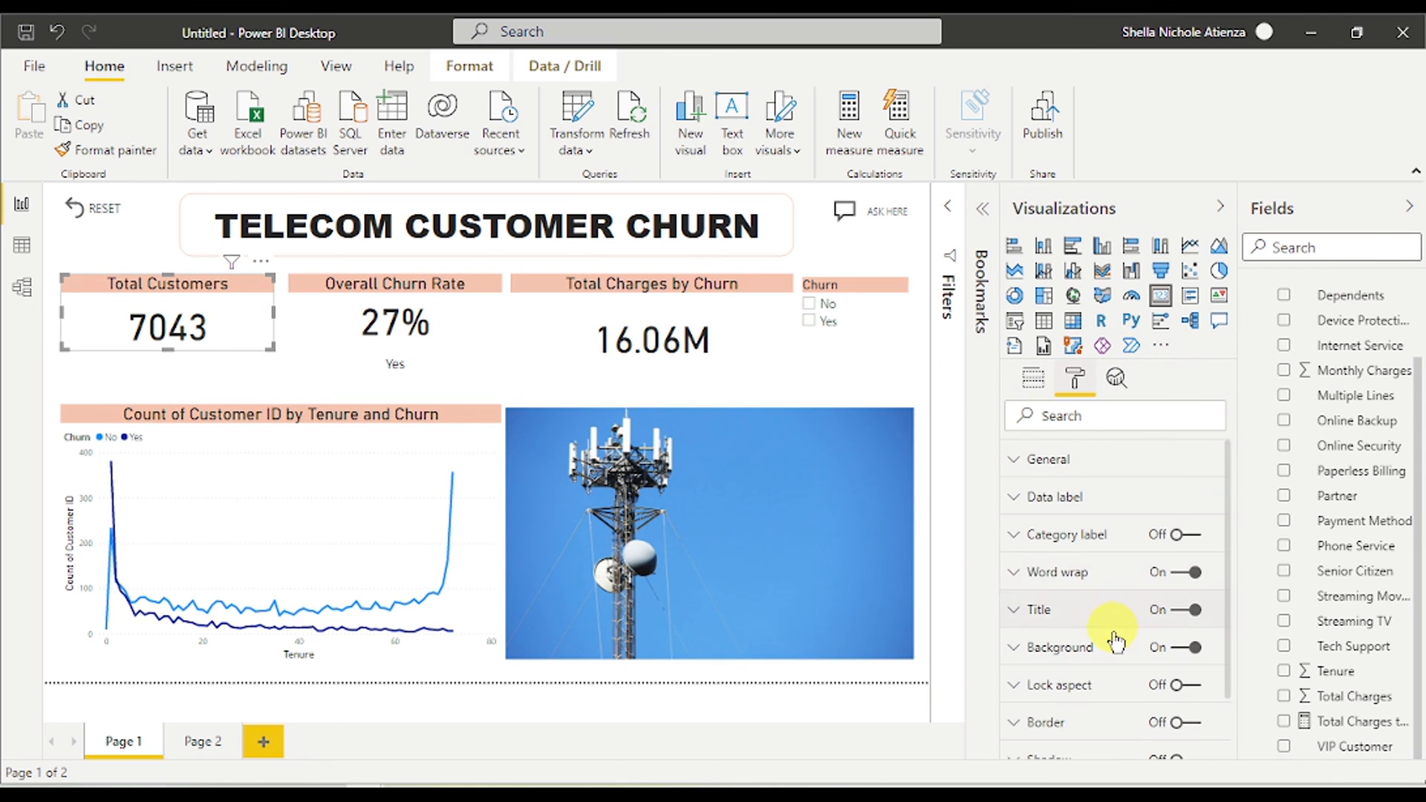
{"action": "left_click", "coordinate": [1128, 706]}
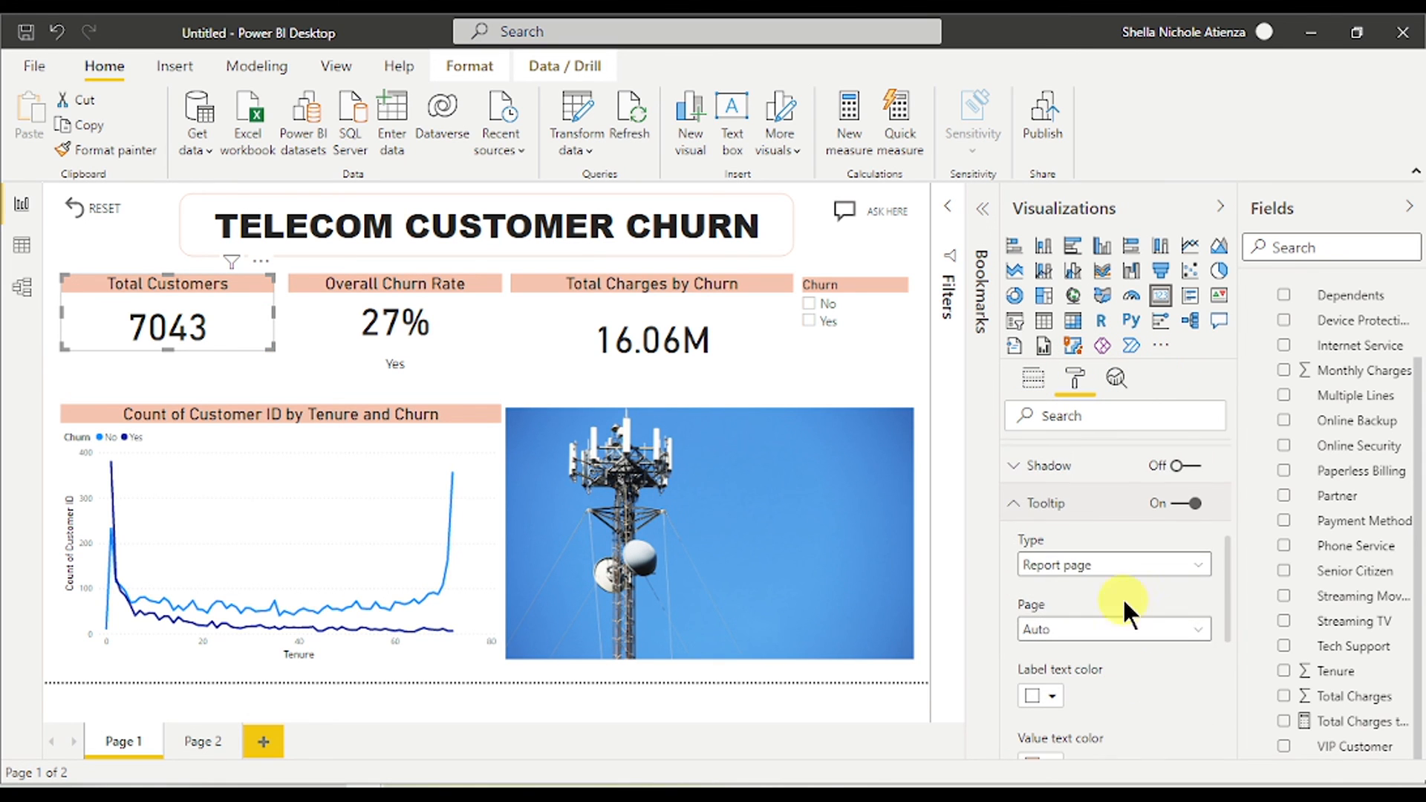
{"action": "left_click", "coordinate": [1124, 566]}
{"action": "left_click", "coordinate": [1112, 615]}
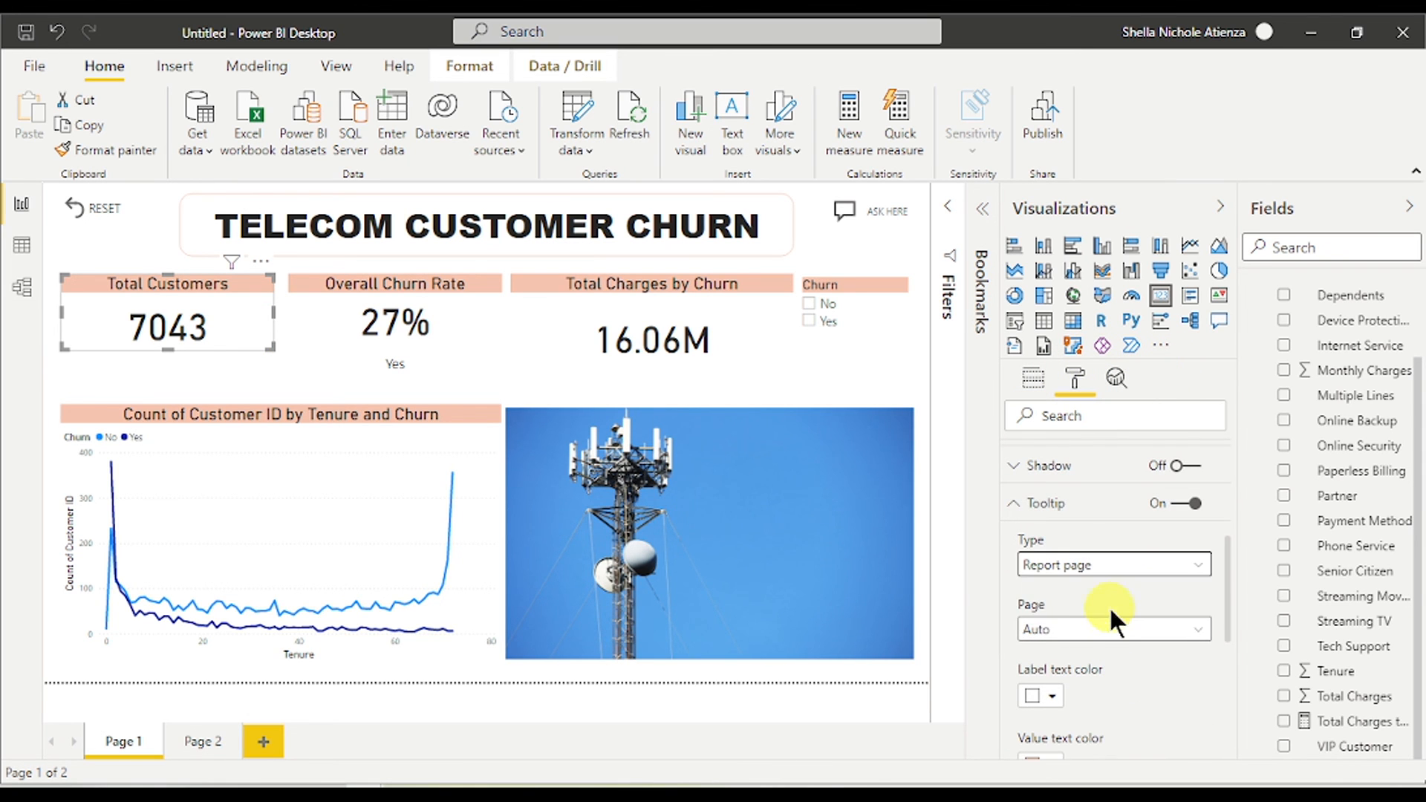
{"action": "left_click", "coordinate": [1108, 630]}
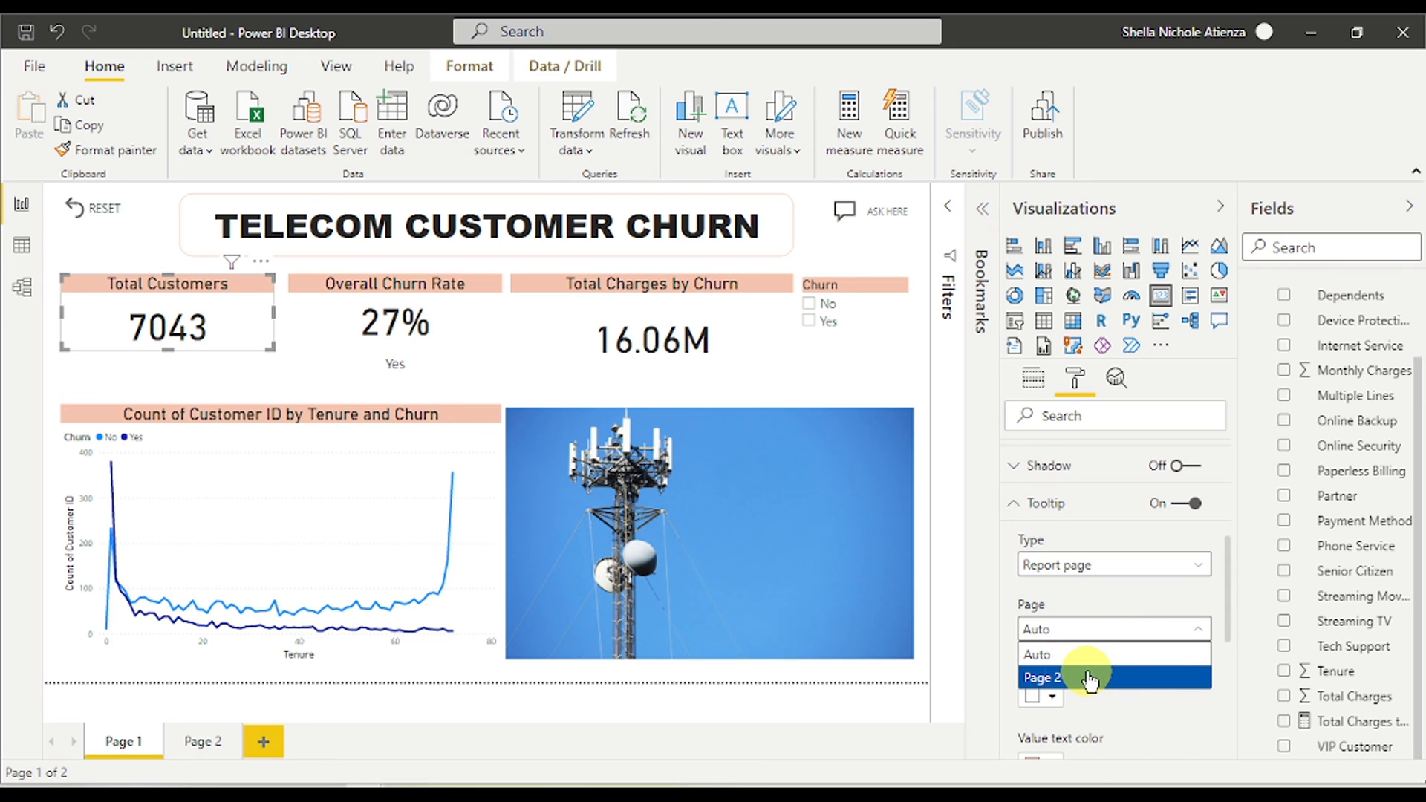
{"action": "left_click", "coordinate": [1090, 679]}
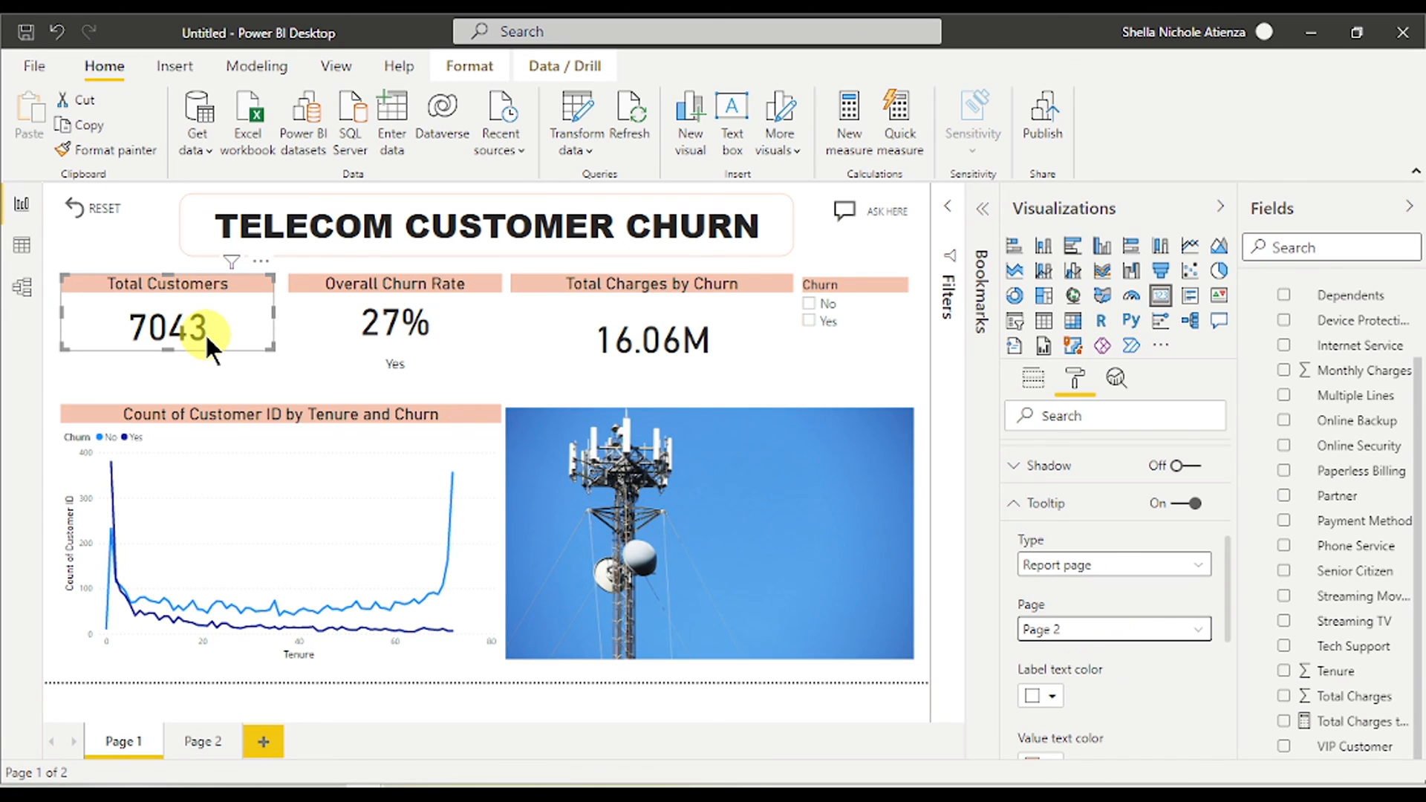
{"action": "mouse_move", "coordinate": [205, 333]}
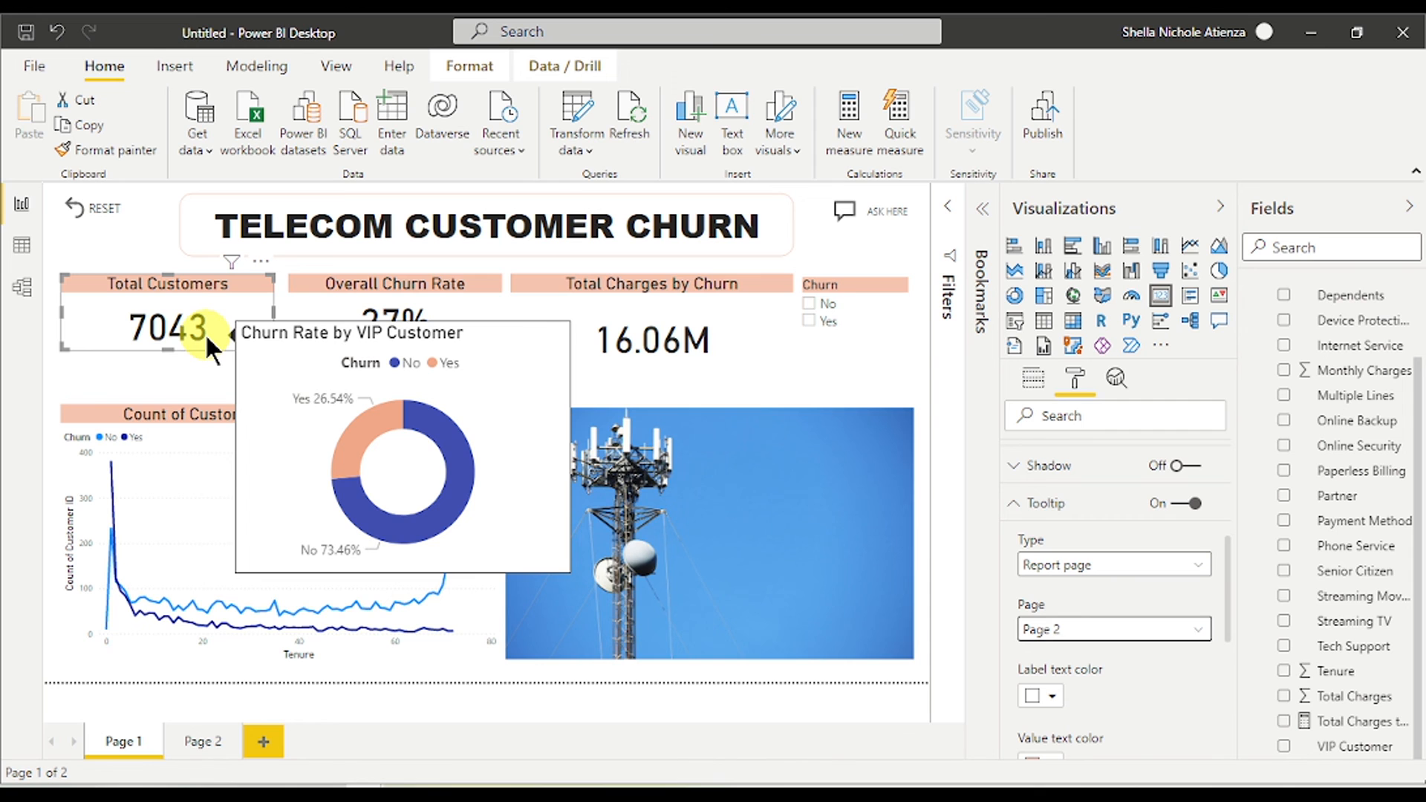
{"action": "left_click", "coordinate": [202, 740]}
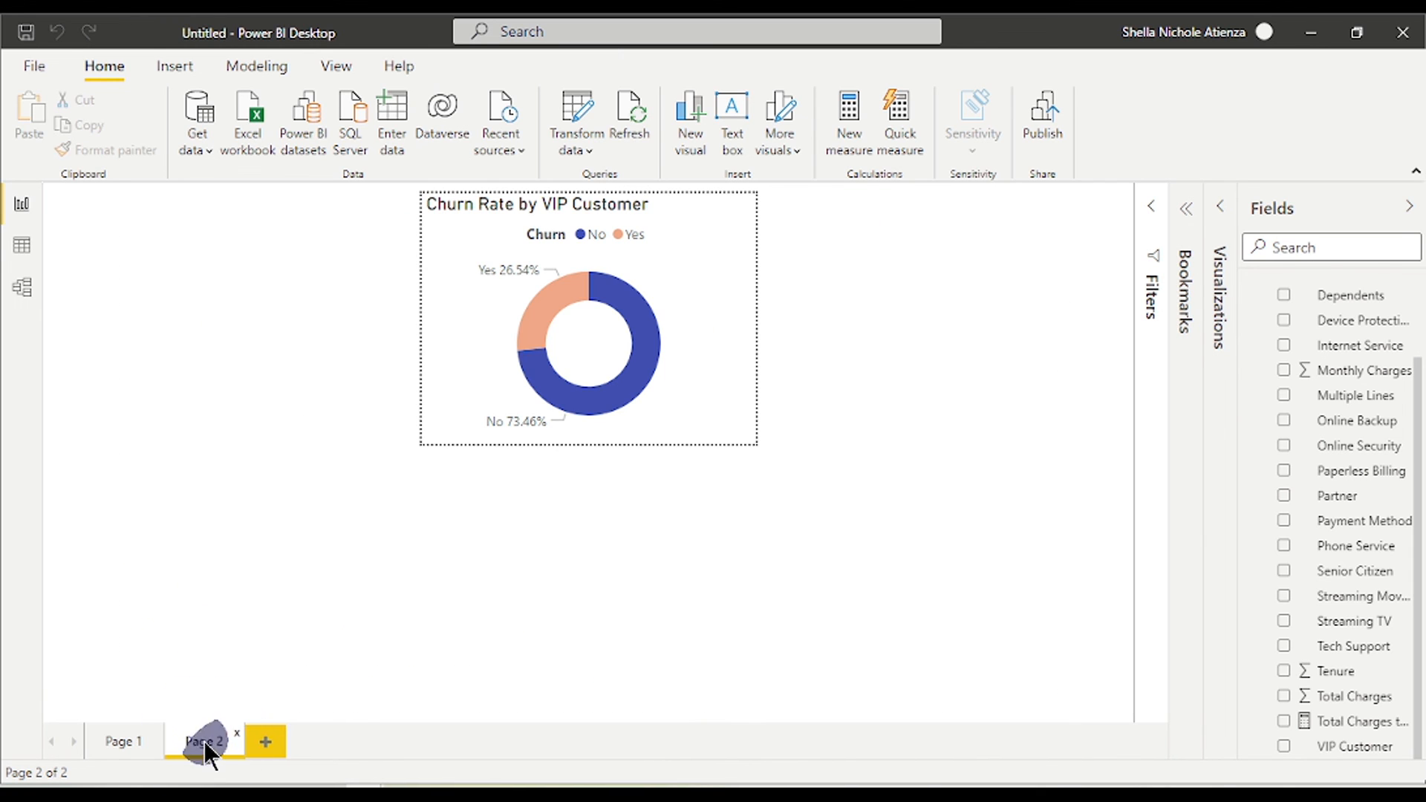
{"action": "right_click", "coordinate": [203, 741]}
- Hide Page 2 and rename Page 1 to Overview
{"action": "left_click", "coordinate": [225, 731]}
{"action": "left_click", "coordinate": [121, 741]}
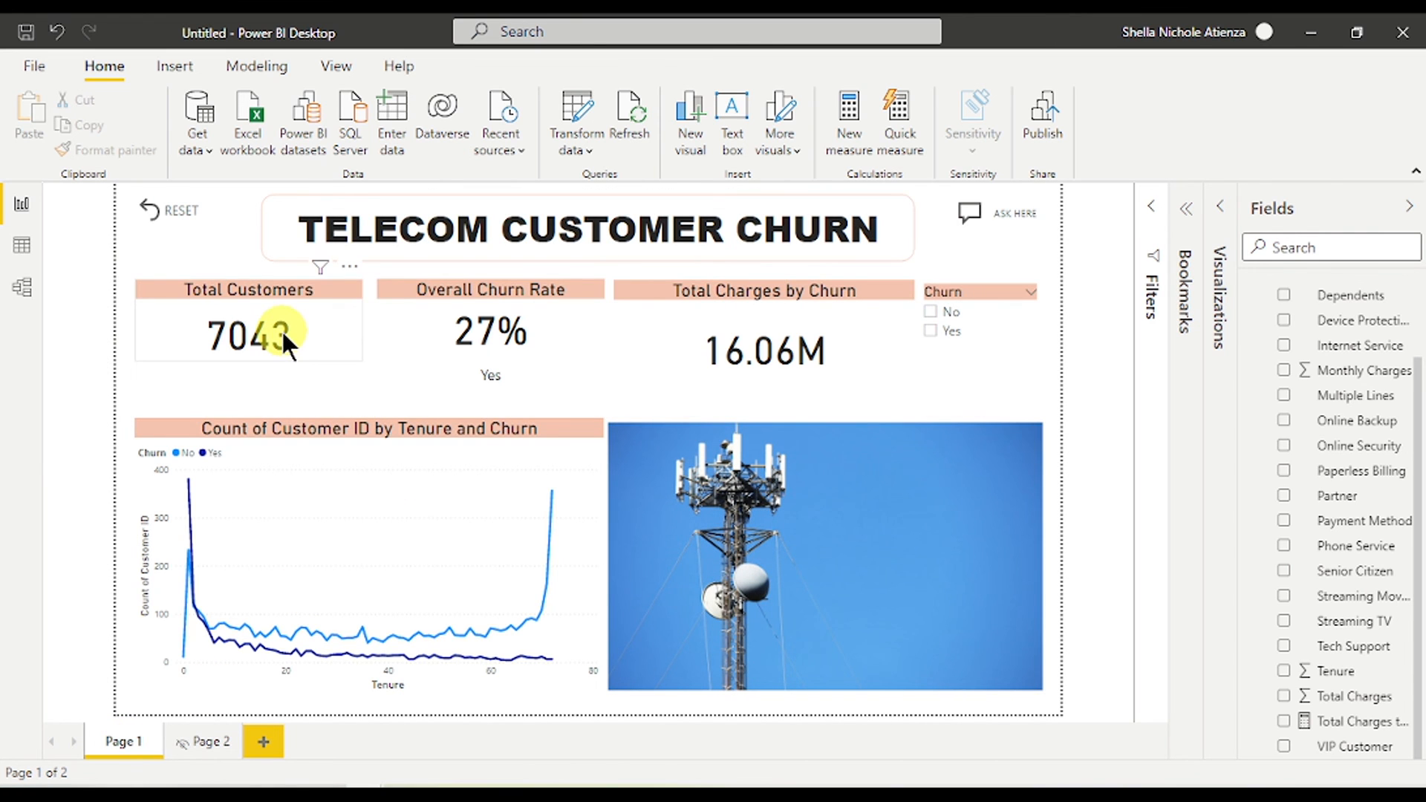
{"action": "mouse_move", "coordinate": [284, 334]}
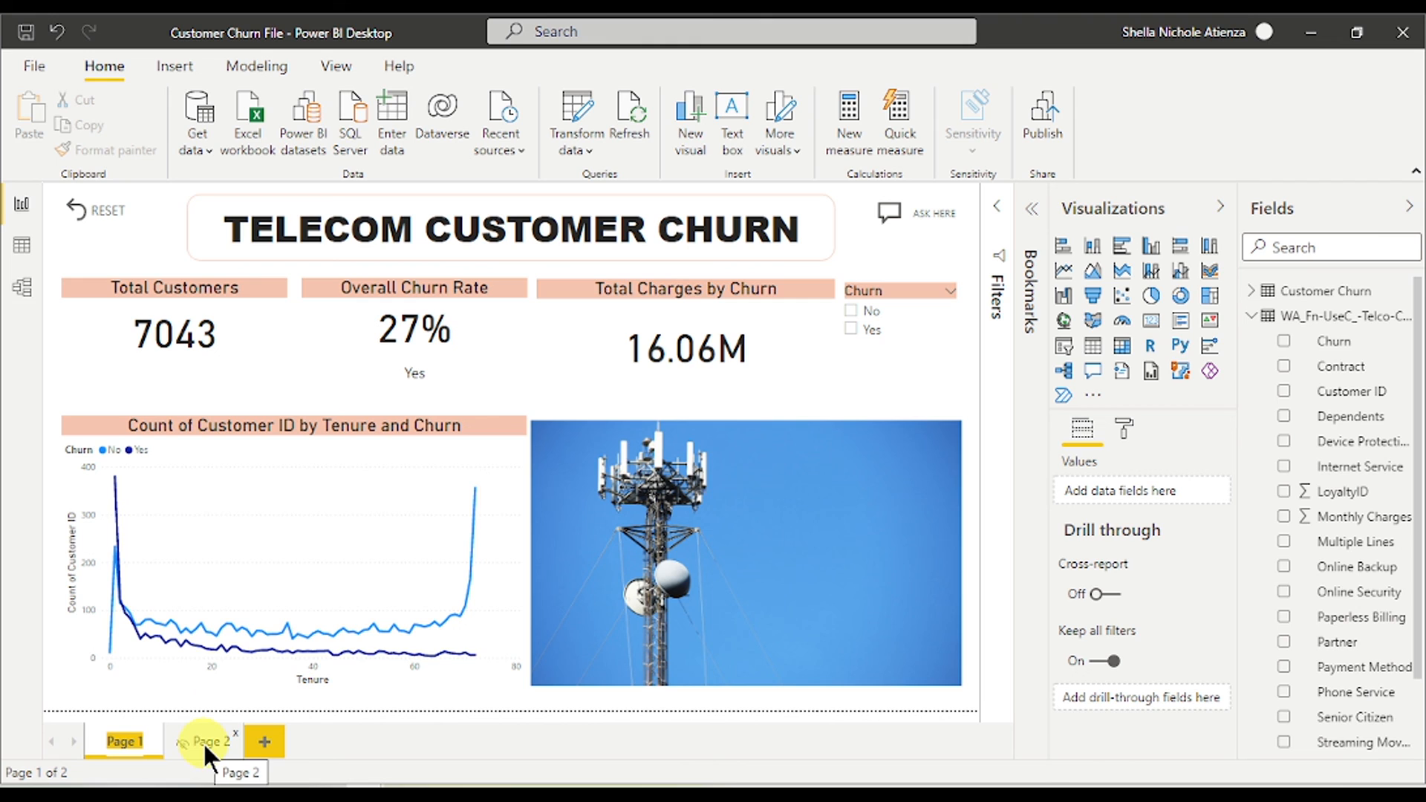
{"action": "type", "text": "Overvie"}
{"action": "type", "text": "w"}
{"action": "left_click", "coordinate": [203, 743]}
- Rename Page 2 to Tooltip and go back to the Overview page
{"action": "double_click", "coordinate": [222, 737]}
{"action": "type", "text": "Tooltip"}
{"action": "left_click", "coordinate": [332, 746]}
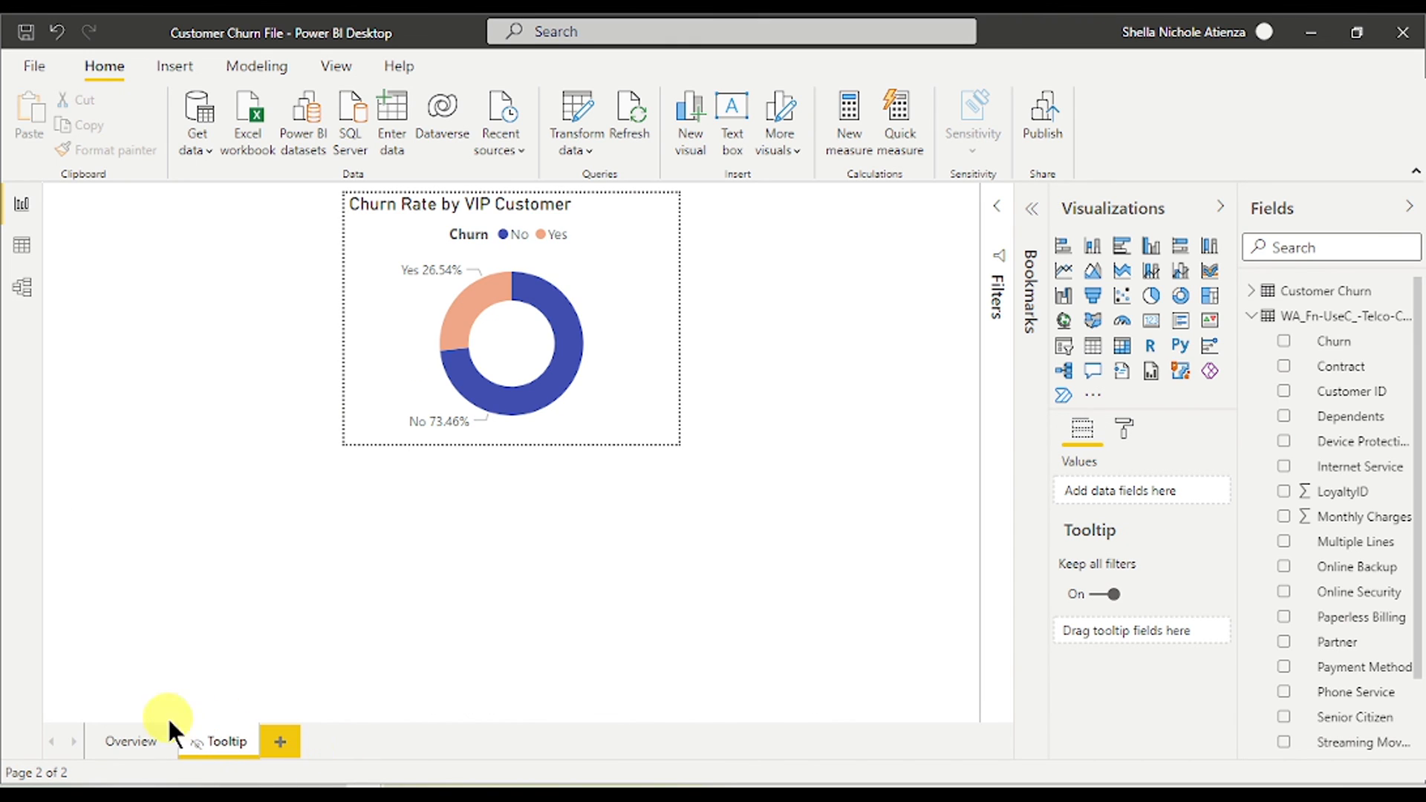
{"action": "left_click", "coordinate": [137, 736]}
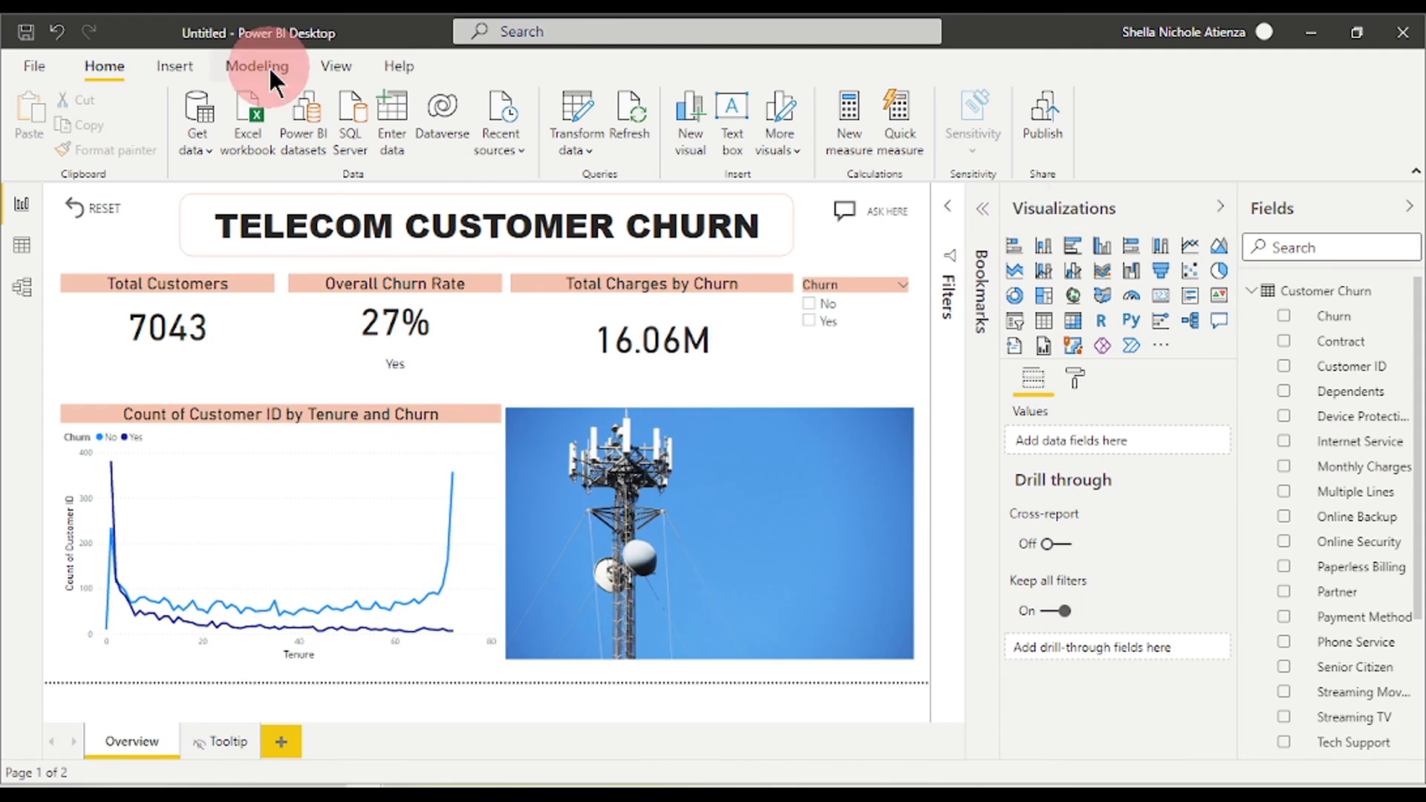
{"action": "left_click", "coordinate": [264, 66]}
{"action": "left_click", "coordinate": [186, 66]}
{"action": "left_click", "coordinate": [328, 62]}
- Keep the Default theme and switch the Overview page to Mobile layout
{"action": "left_click", "coordinate": [226, 136]}
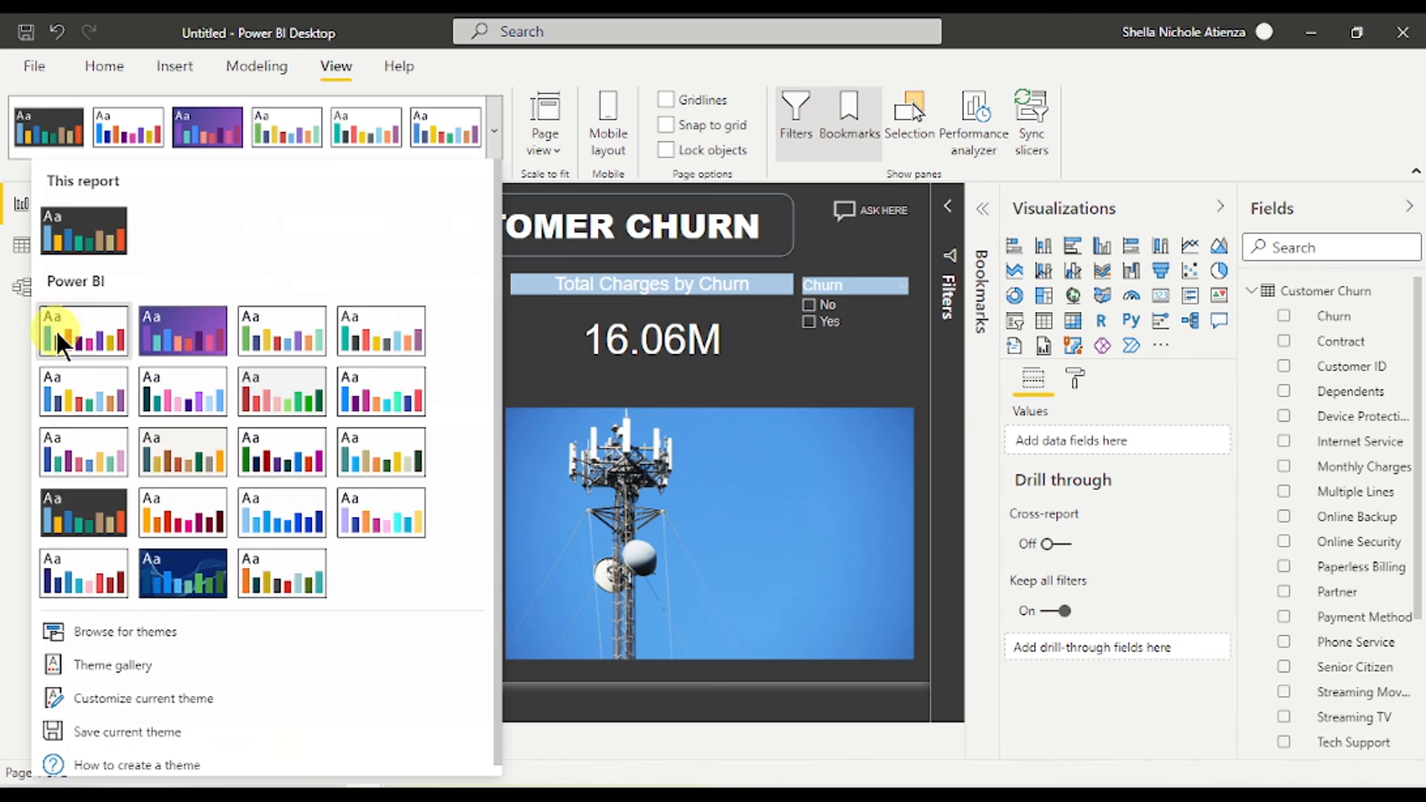
{"action": "left_click", "coordinate": [55, 328]}
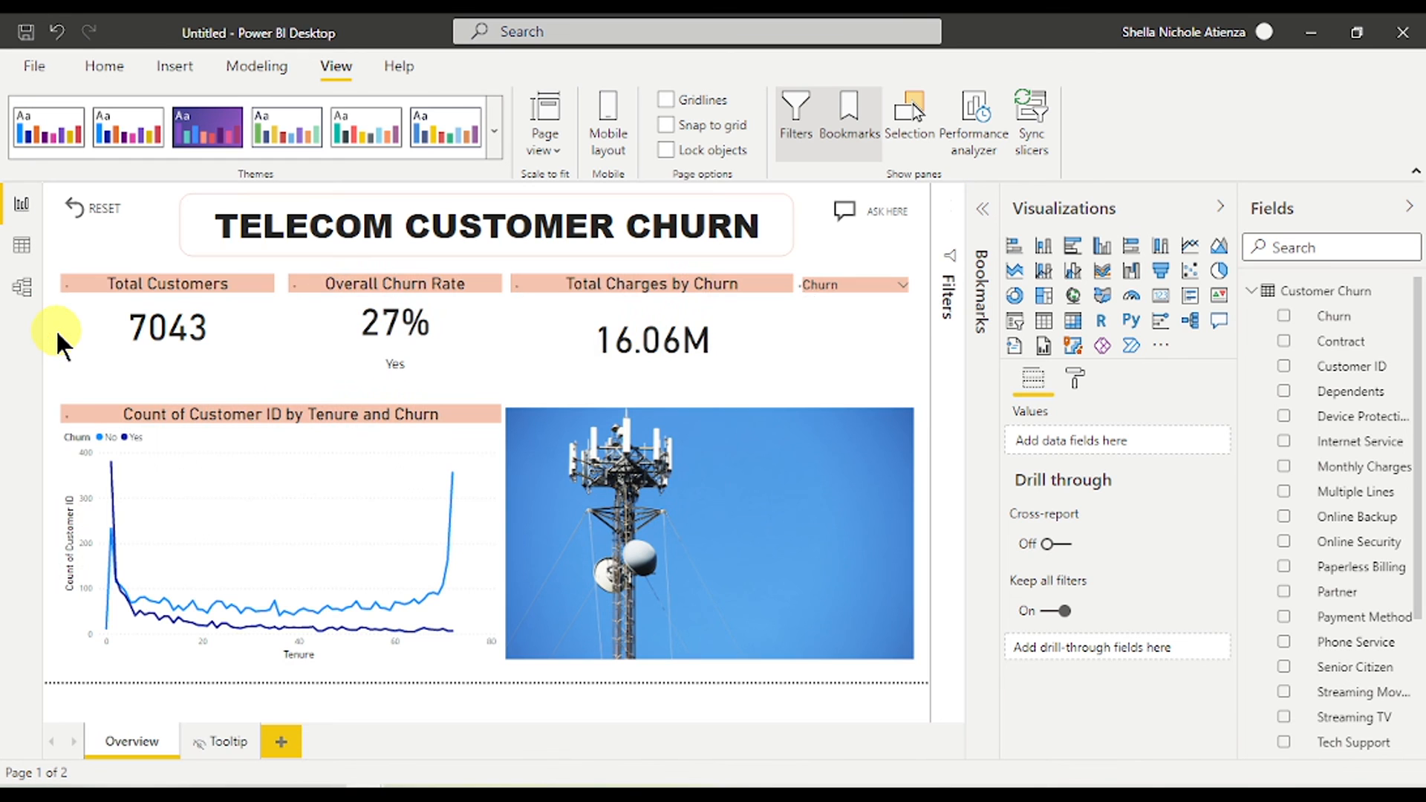
{"action": "left_click", "coordinate": [147, 63]}
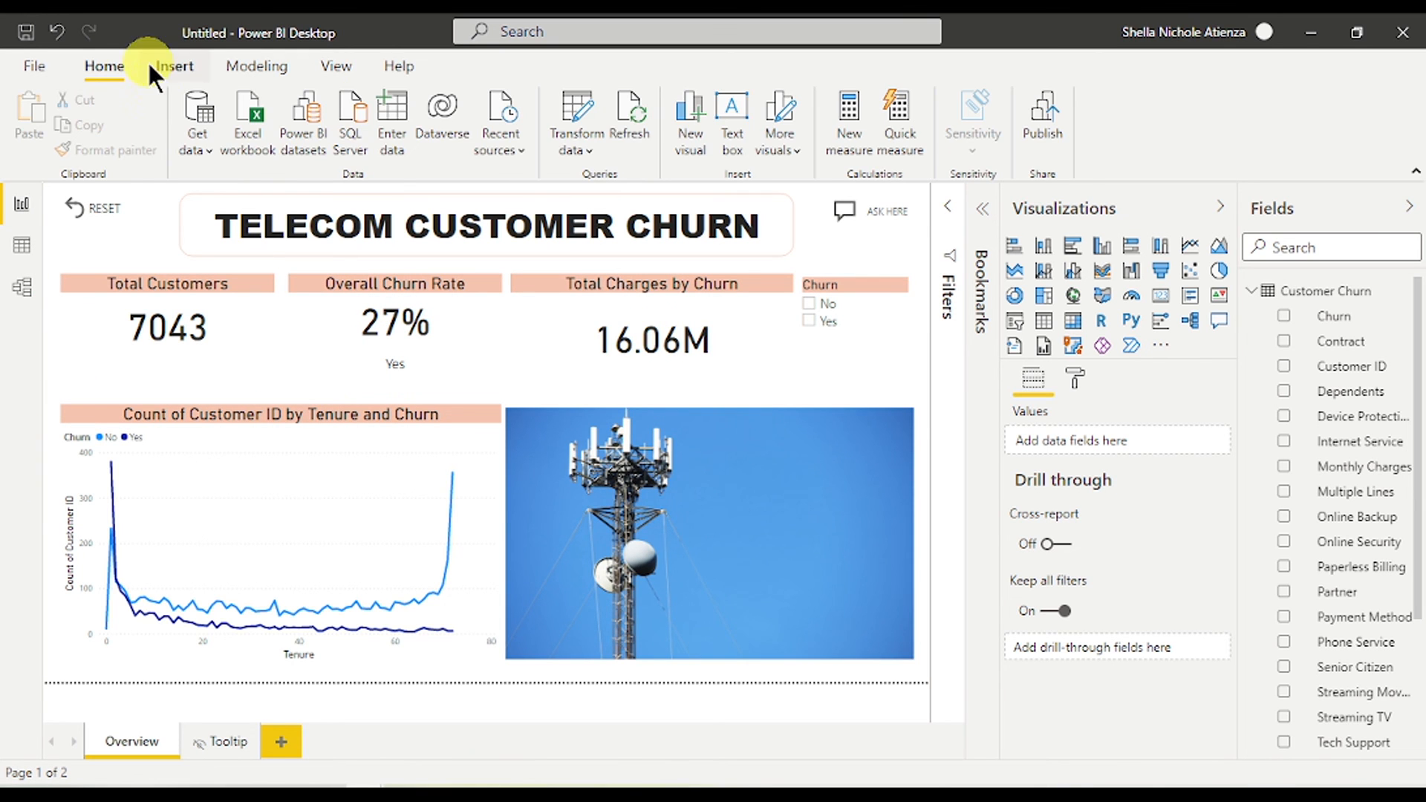
{"action": "left_click", "coordinate": [256, 65]}
{"action": "left_click", "coordinate": [333, 66]}
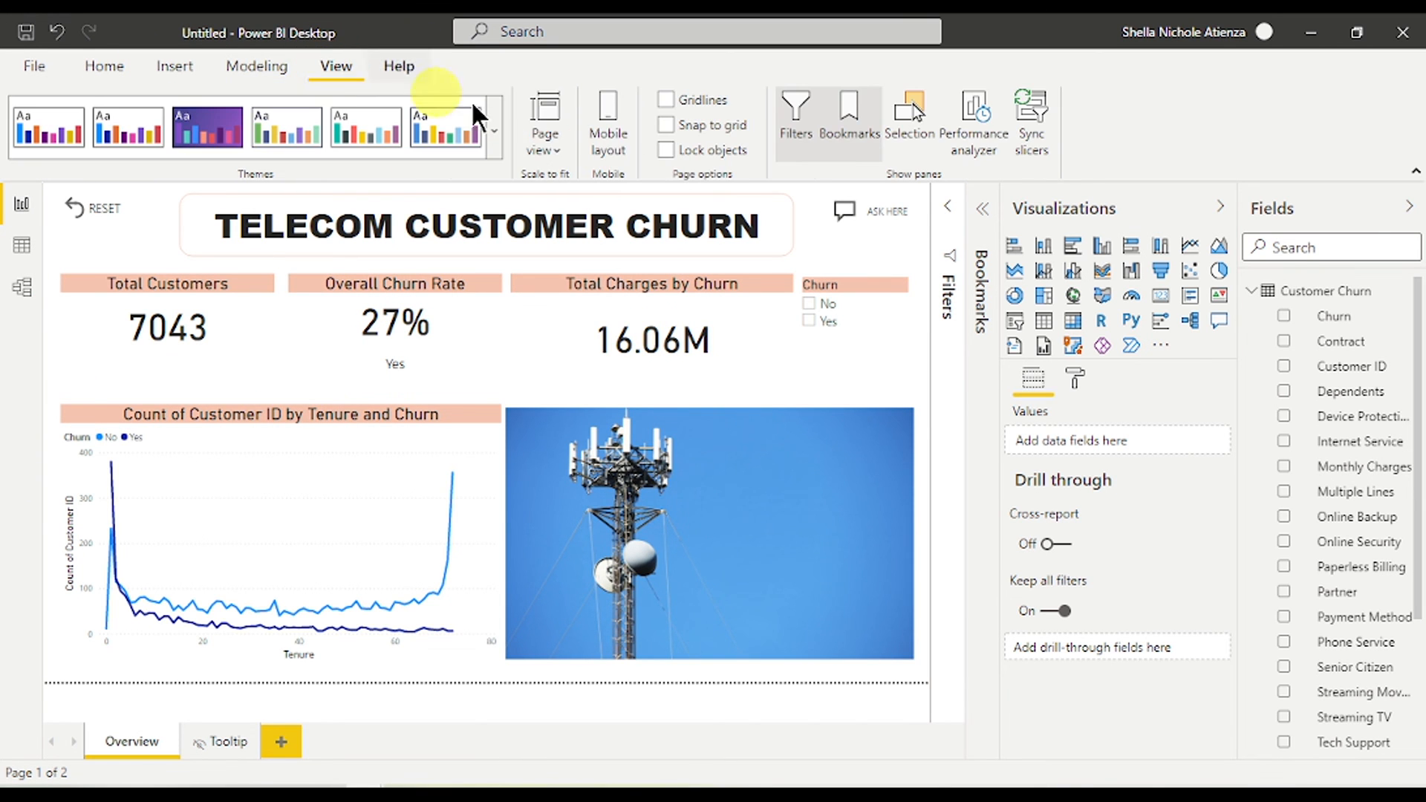
{"action": "left_click", "coordinate": [610, 127]}
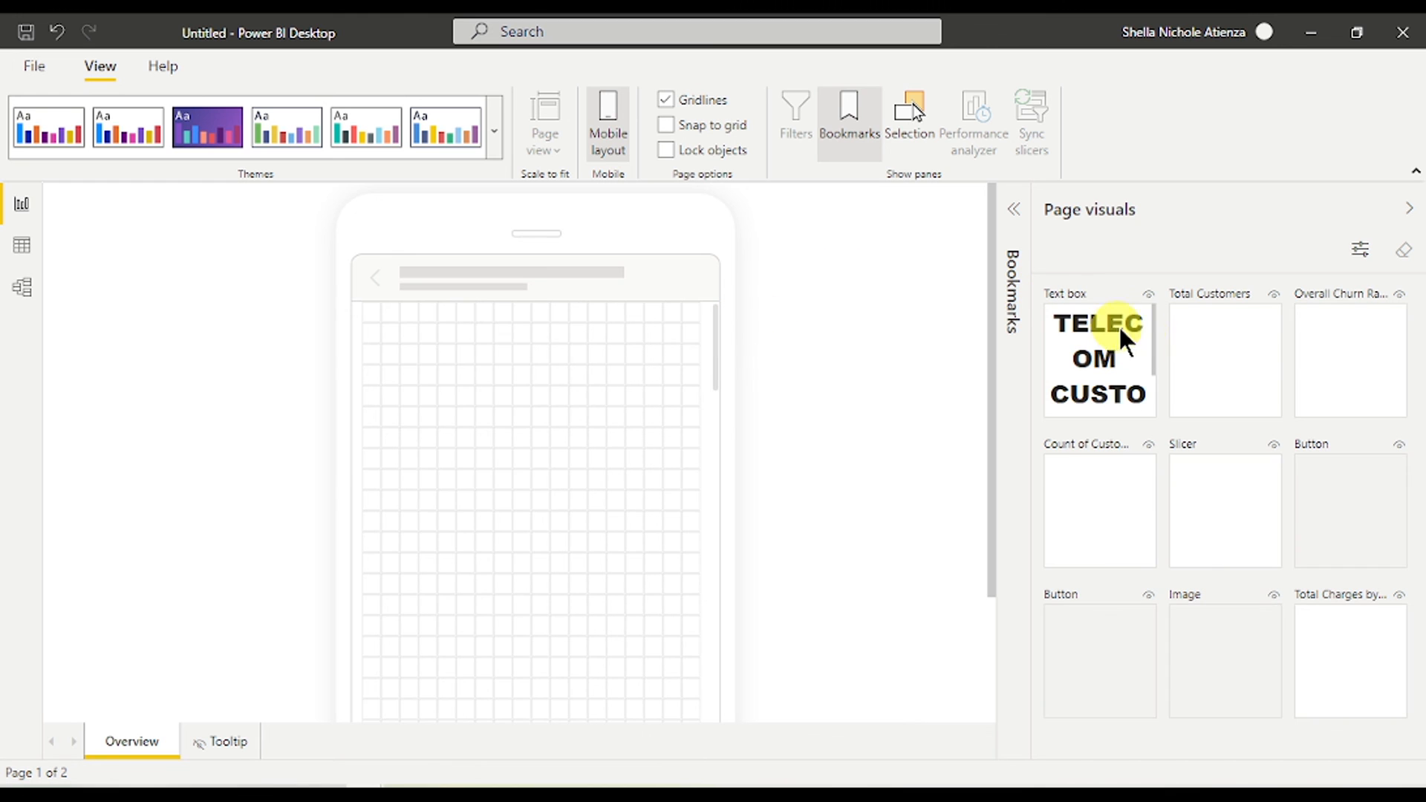
- Place the report title, Total Customers and Overall Churn Rate cards on the phone canvas, sized to fit
{"action": "left_click_drag", "start_coordinate": [1111, 359], "coordinate": [510, 388]}
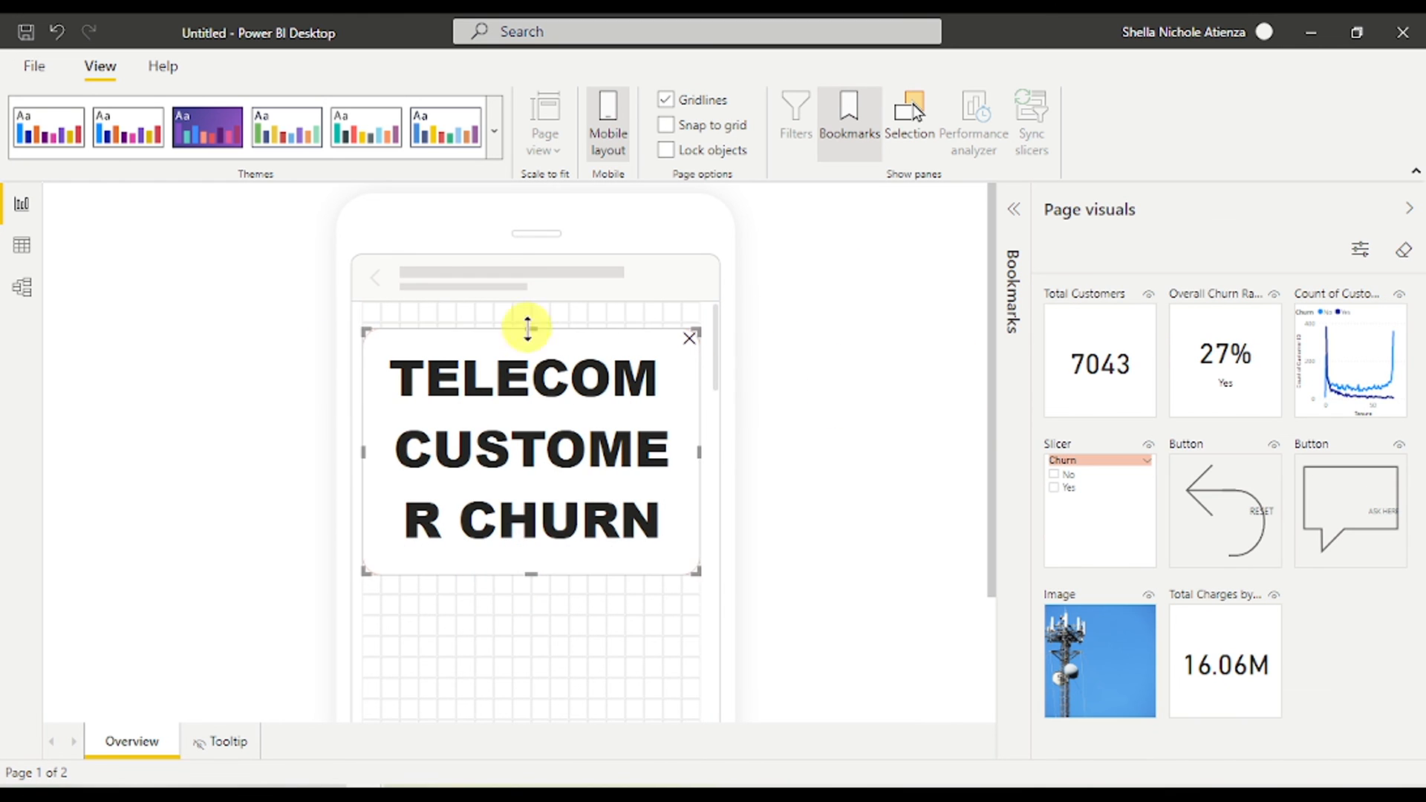
{"action": "left_click_drag", "start_coordinate": [528, 327], "coordinate": [528, 302]}
{"action": "left_click_drag", "start_coordinate": [696, 571], "coordinate": [699, 536]}
{"action": "left_click_drag", "start_coordinate": [1101, 402], "coordinate": [602, 609]}
{"action": "scroll", "coordinate": [756, 453], "scroll_direction": "down", "scroll_amount": 3}
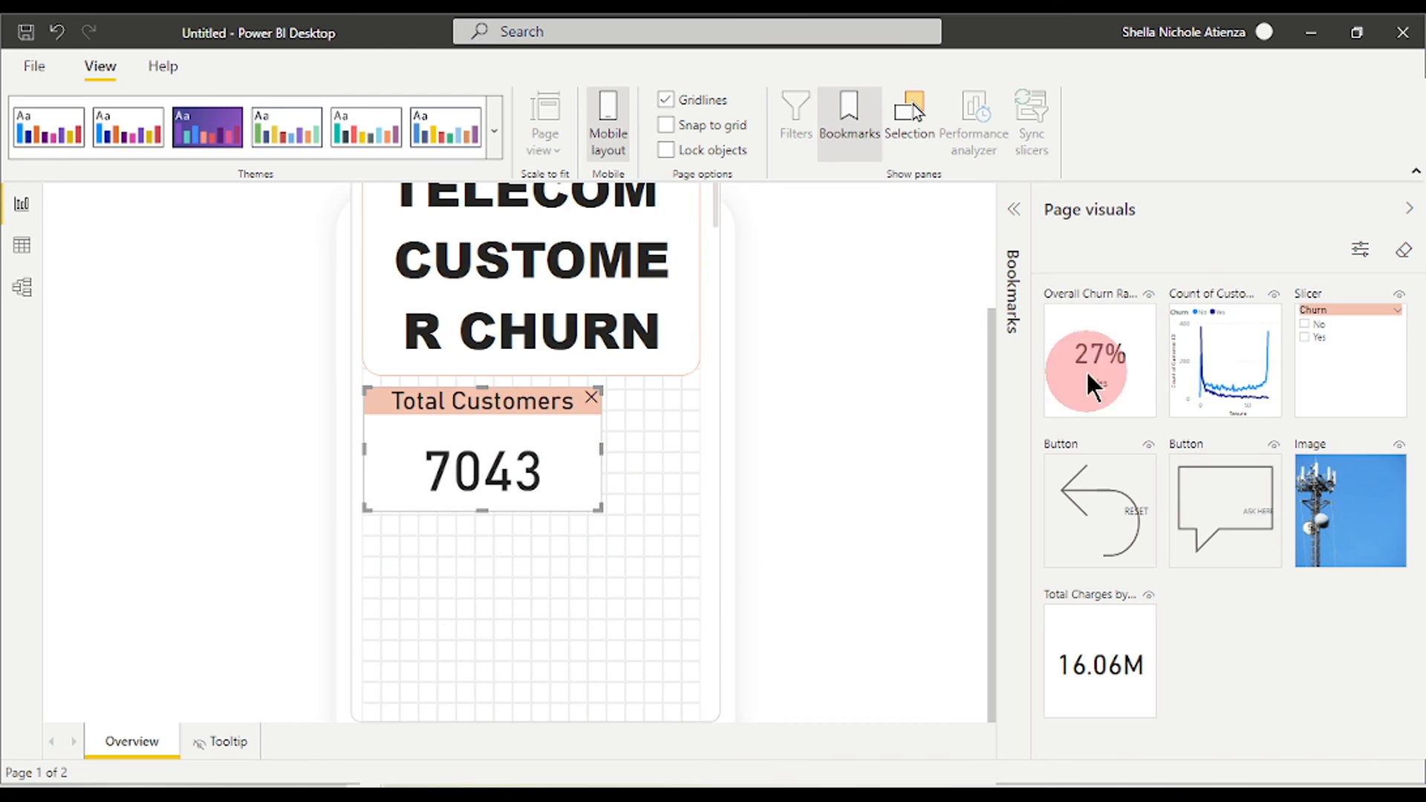
{"action": "left_click_drag", "start_coordinate": [1086, 373], "coordinate": [609, 609]}
{"action": "scroll", "coordinate": [610, 579], "scroll_direction": "down", "scroll_amount": 3}
{"action": "left_click_drag", "start_coordinate": [568, 394], "coordinate": [363, 398]}
{"action": "left_click_drag", "start_coordinate": [524, 445], "coordinate": [520, 479]}
{"action": "left_click_drag", "start_coordinate": [602, 240], "coordinate": [699, 249]}
{"action": "scroll", "coordinate": [671, 416], "scroll_direction": "up", "scroll_amount": 1}
- Add the Churn slicer at full width, with the Reset and Ask Here buttons side by side
{"action": "left_click_drag", "start_coordinate": [684, 461], "coordinate": [699, 462]}
{"action": "left_click_drag", "start_coordinate": [1241, 361], "coordinate": [653, 597]}
{"action": "scroll", "coordinate": [654, 594], "scroll_direction": "down", "scroll_amount": 1}
{"action": "left_click_drag", "start_coordinate": [586, 544], "coordinate": [363, 544]}
{"action": "left_click_drag", "start_coordinate": [519, 550], "coordinate": [520, 574]}
{"action": "scroll", "coordinate": [822, 487], "scroll_direction": "up", "scroll_amount": 3}
{"action": "scroll", "coordinate": [694, 514], "scroll_direction": "down", "scroll_amount": 4}
{"action": "left_click_drag", "start_coordinate": [1225, 360], "coordinate": [335, 398]}
{"action": "left_click_drag", "start_coordinate": [1350, 361], "coordinate": [573, 406]}
{"action": "left_click_drag", "start_coordinate": [647, 416], "coordinate": [661, 380]}
- Add the full-width Total Charges card, a taller tenure line chart, and the tower image below
{"action": "left_click_drag", "start_coordinate": [1359, 394], "coordinate": [586, 576]}
{"action": "scroll", "coordinate": [579, 565], "scroll_direction": "down", "scroll_amount": 1}
{"action": "left_click_drag", "start_coordinate": [514, 467], "coordinate": [699, 519]}
{"action": "left_click_drag", "start_coordinate": [473, 518], "coordinate": [363, 517]}
{"action": "scroll", "coordinate": [810, 490], "scroll_direction": "down", "scroll_amount": 3}
{"action": "left_click_drag", "start_coordinate": [1135, 386], "coordinate": [700, 481]}
{"action": "left_click_drag", "start_coordinate": [445, 481], "coordinate": [363, 482]}
{"action": "scroll", "coordinate": [594, 461], "scroll_direction": "down", "scroll_amount": 4}
{"action": "left_click_drag", "start_coordinate": [531, 259], "coordinate": [488, 464]}
{"action": "left_click_drag", "start_coordinate": [1099, 361], "coordinate": [484, 588]}
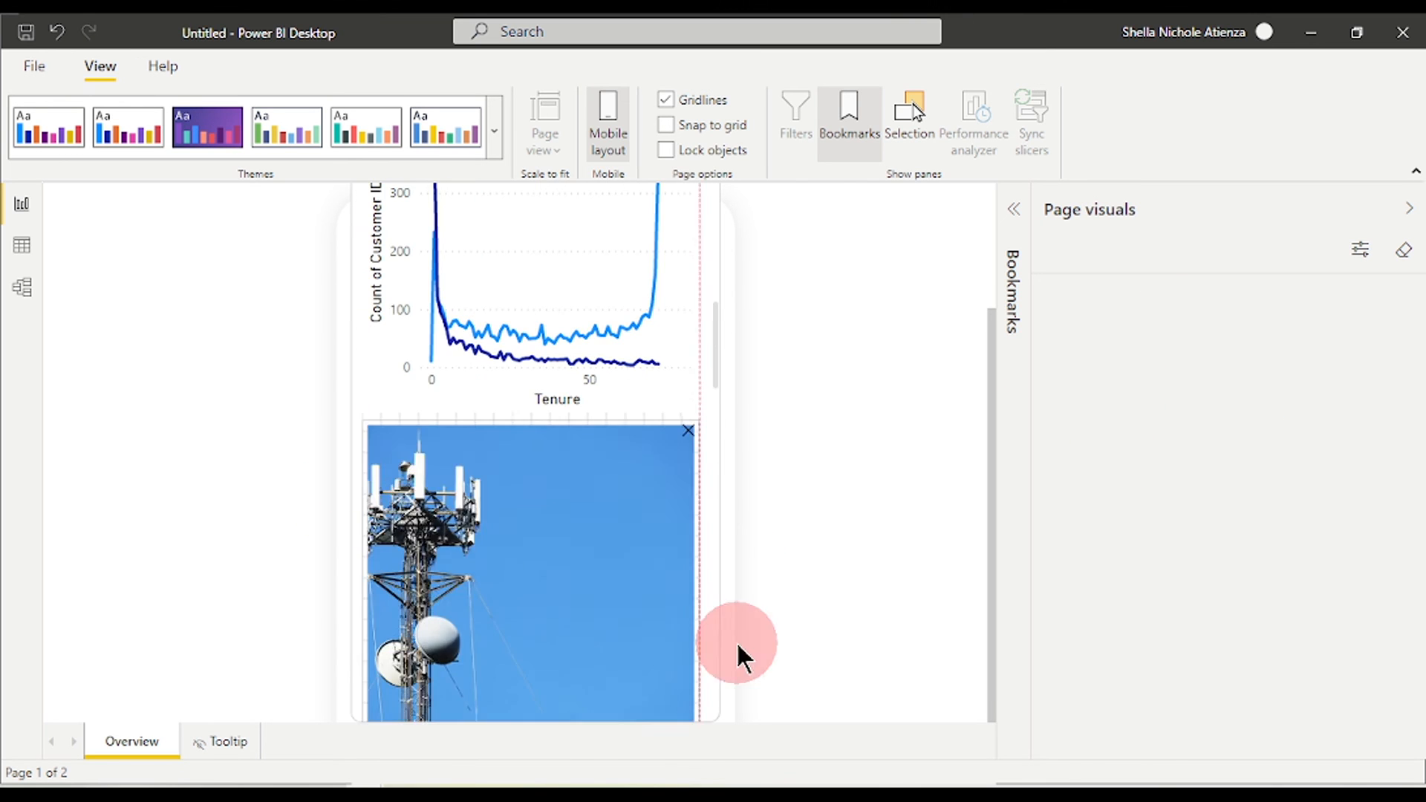
{"action": "scroll", "coordinate": [747, 499], "scroll_direction": "up", "scroll_amount": 10}
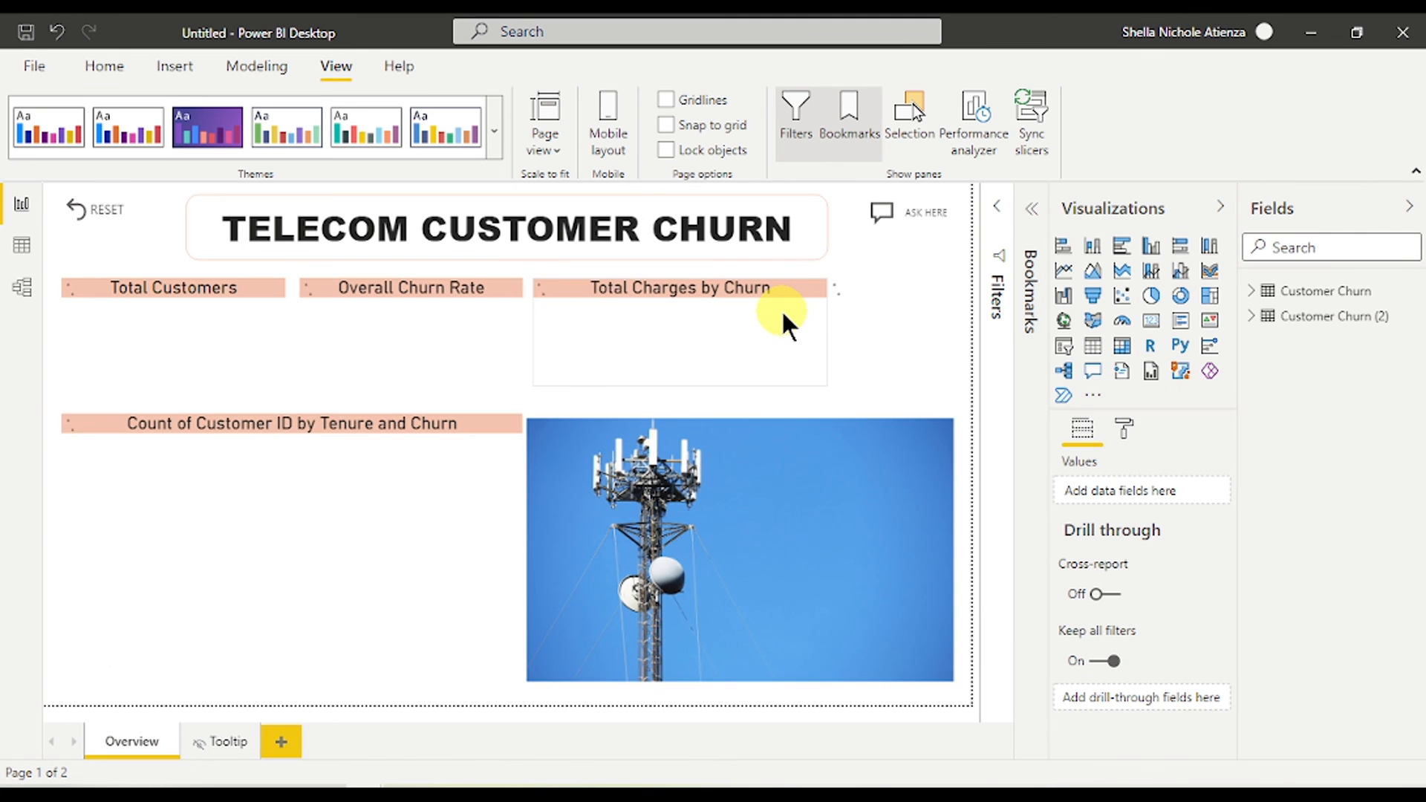
- Publish the report, saving it as Customer Churn File, to My workspace and open it in Power BI
{"action": "left_click", "coordinate": [104, 65]}
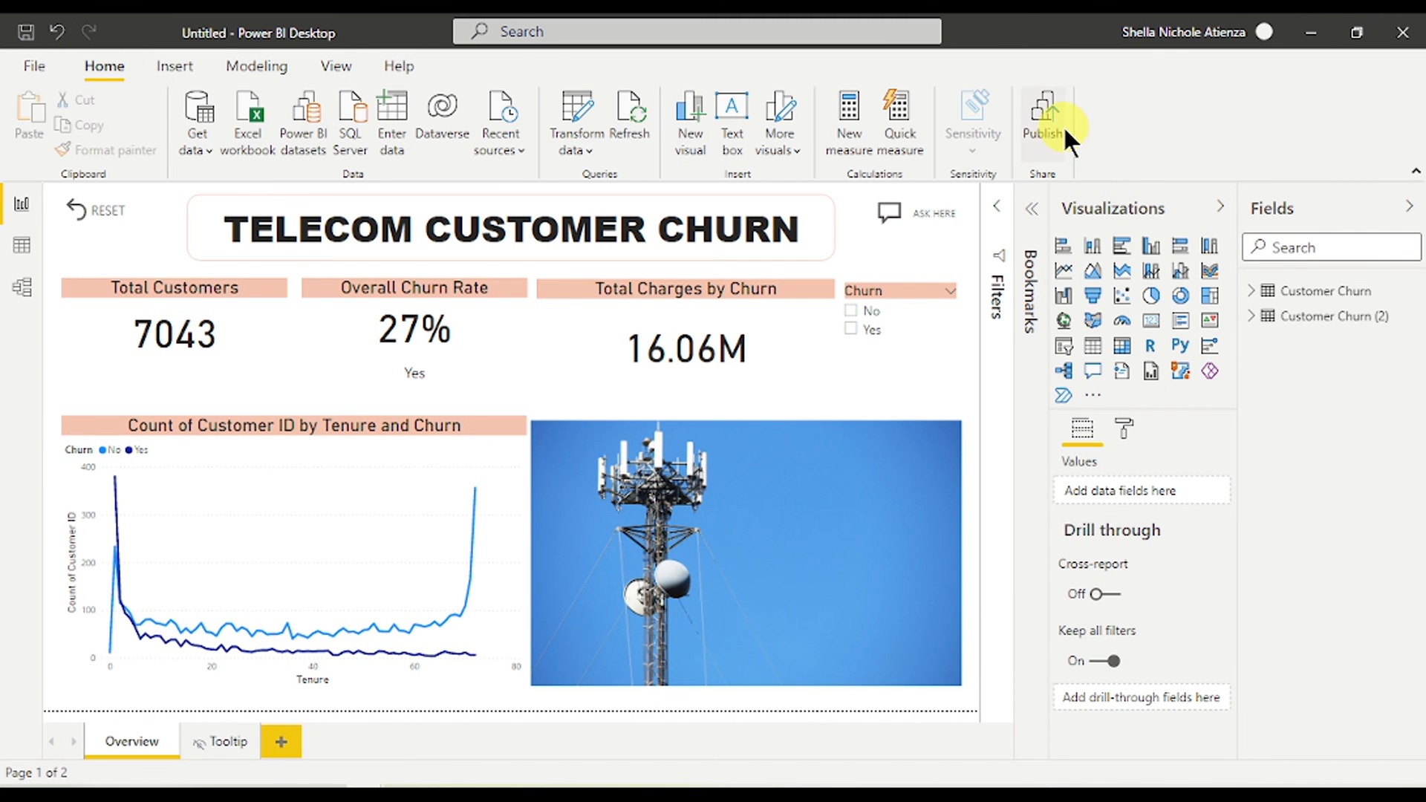
{"action": "left_click", "coordinate": [1041, 124]}
{"action": "left_click", "coordinate": [817, 441]}
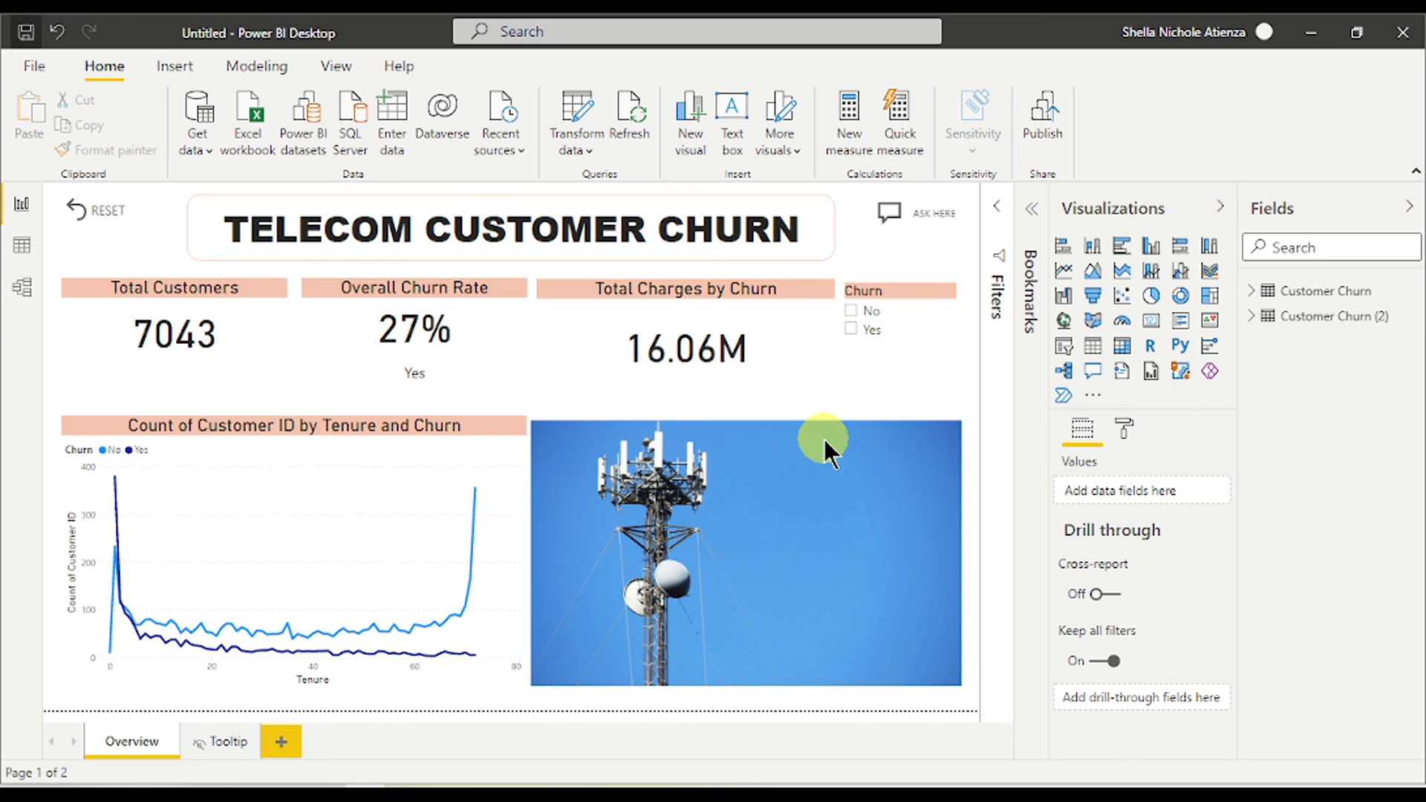
{"action": "type", "text": "Customer Churn File"}
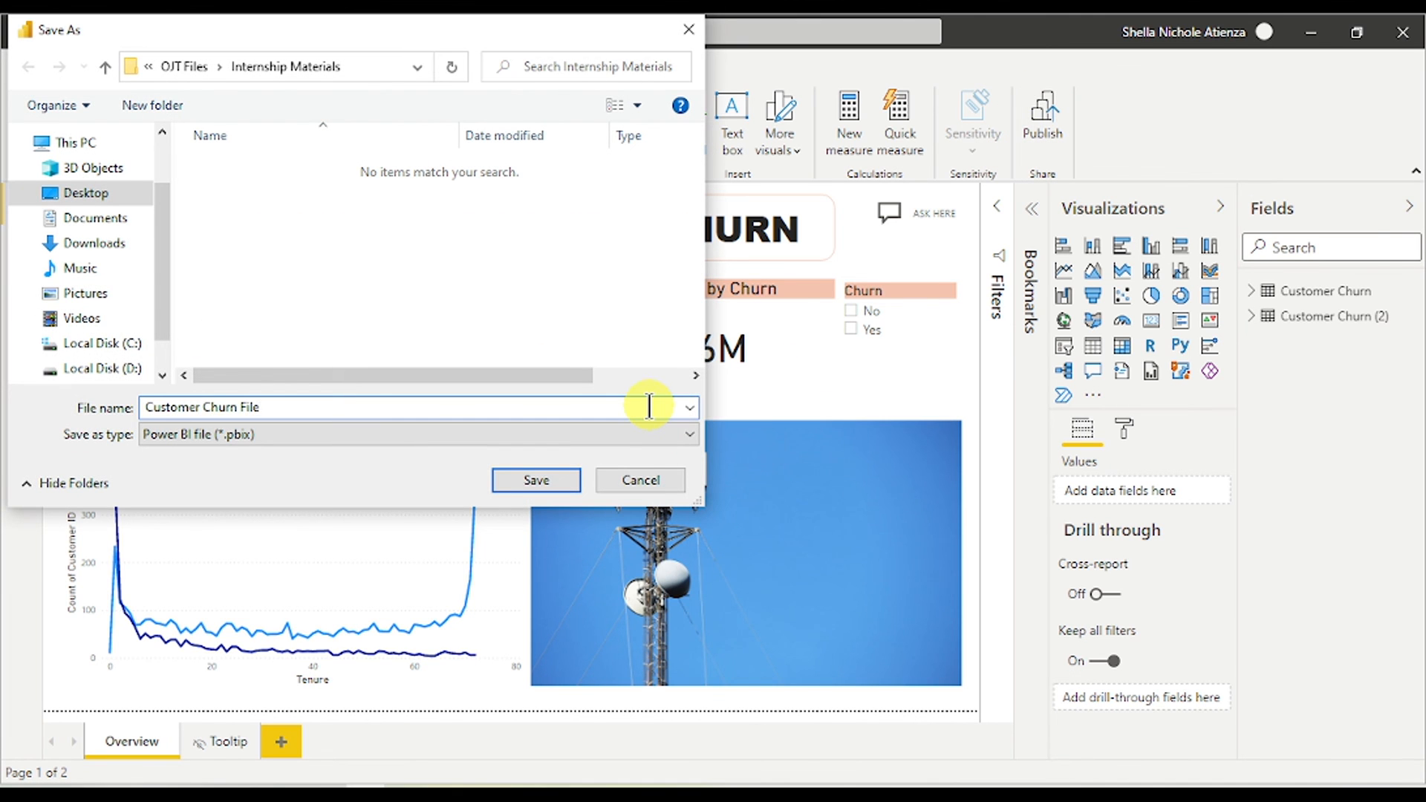
{"action": "left_click", "coordinate": [566, 478]}
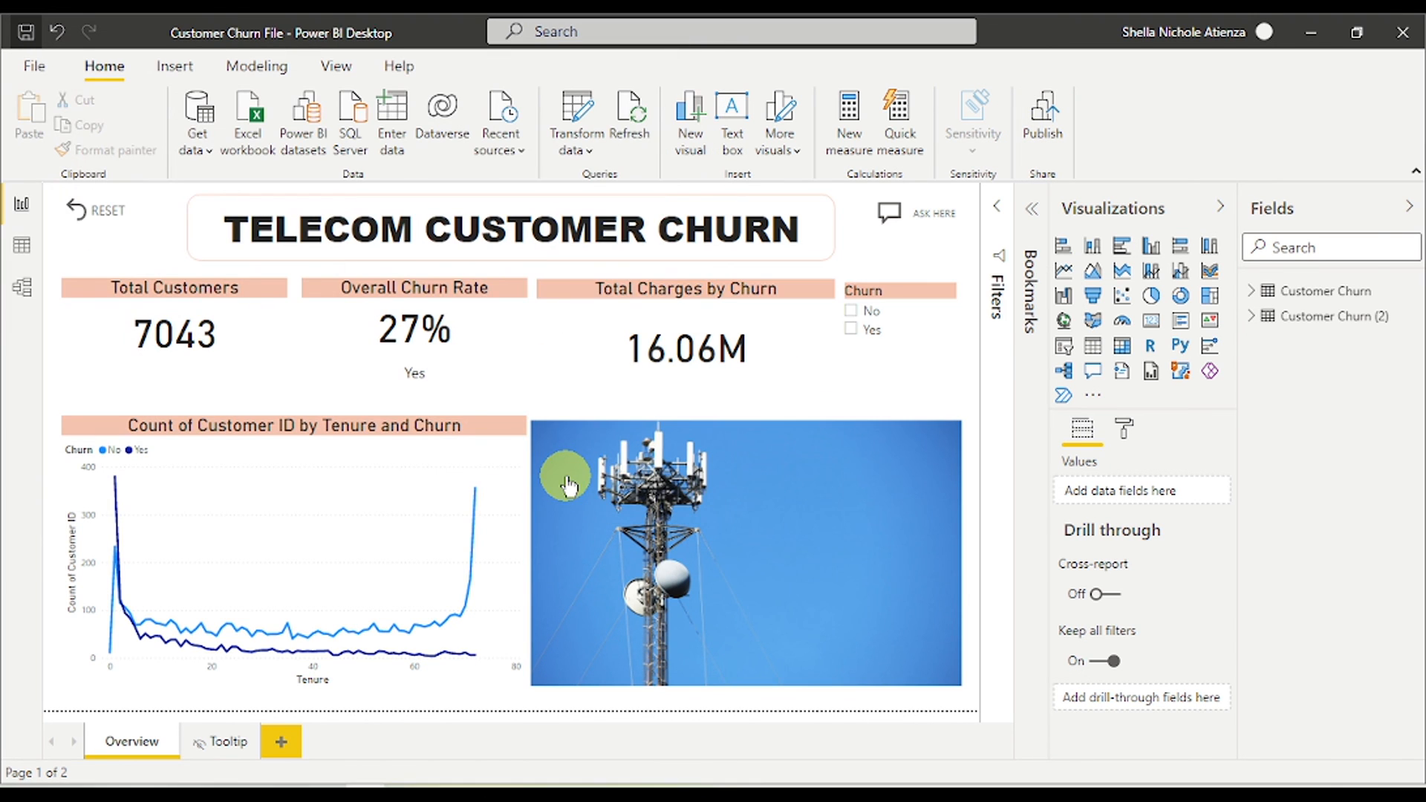
{"action": "double_click", "coordinate": [603, 350]}
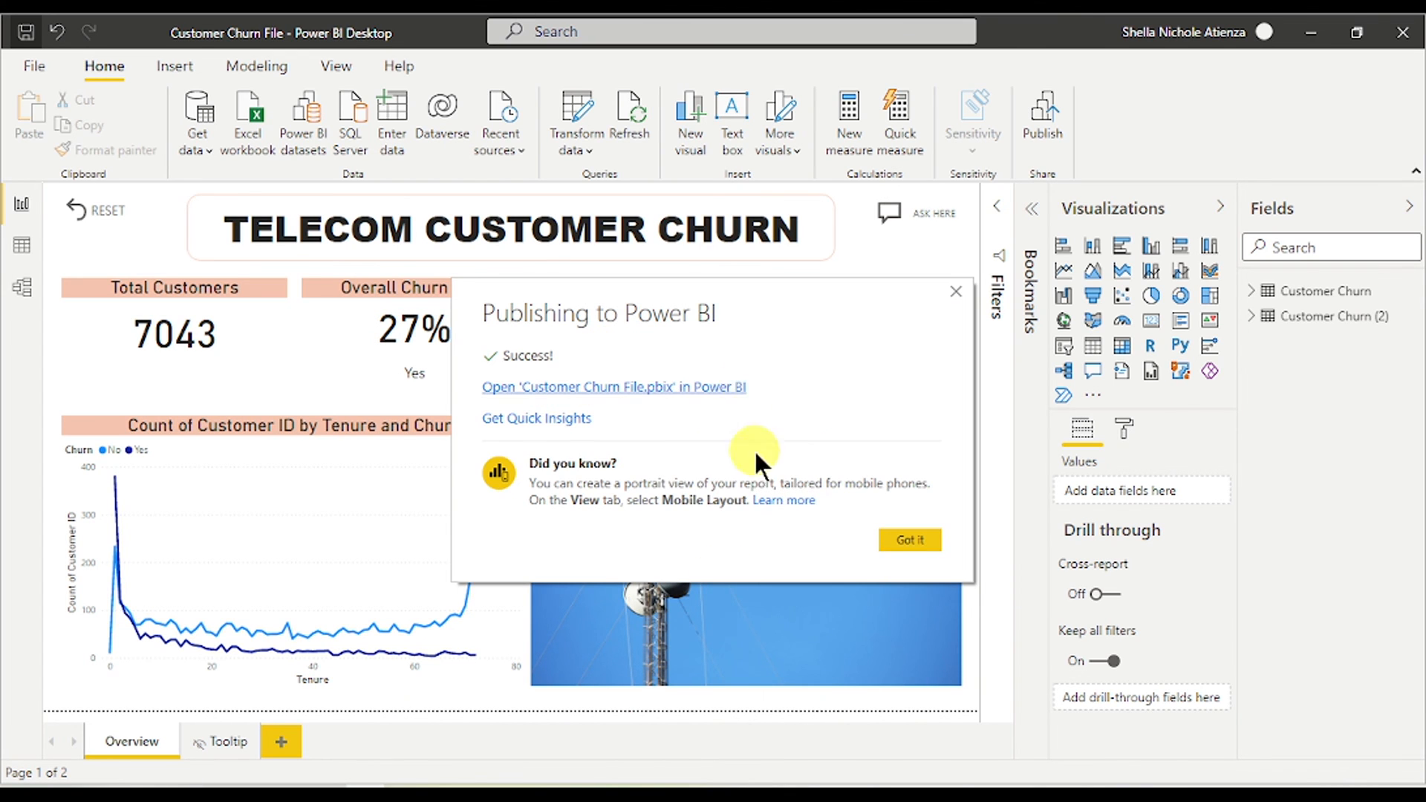
{"action": "left_click", "coordinate": [722, 386]}
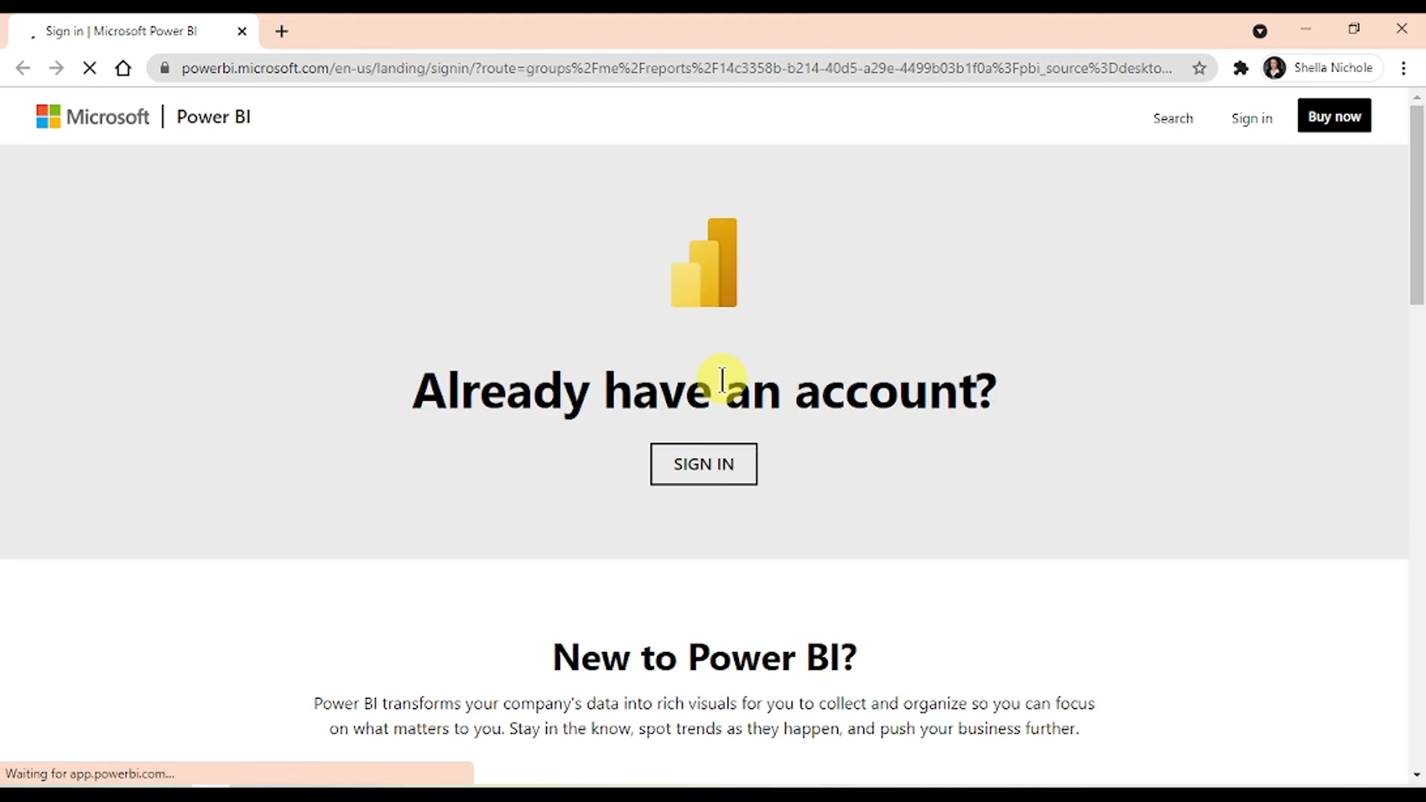
- Sign in to Power BI Service with the work account e-mail and decline saving the password
{"action": "left_click", "coordinate": [732, 464]}
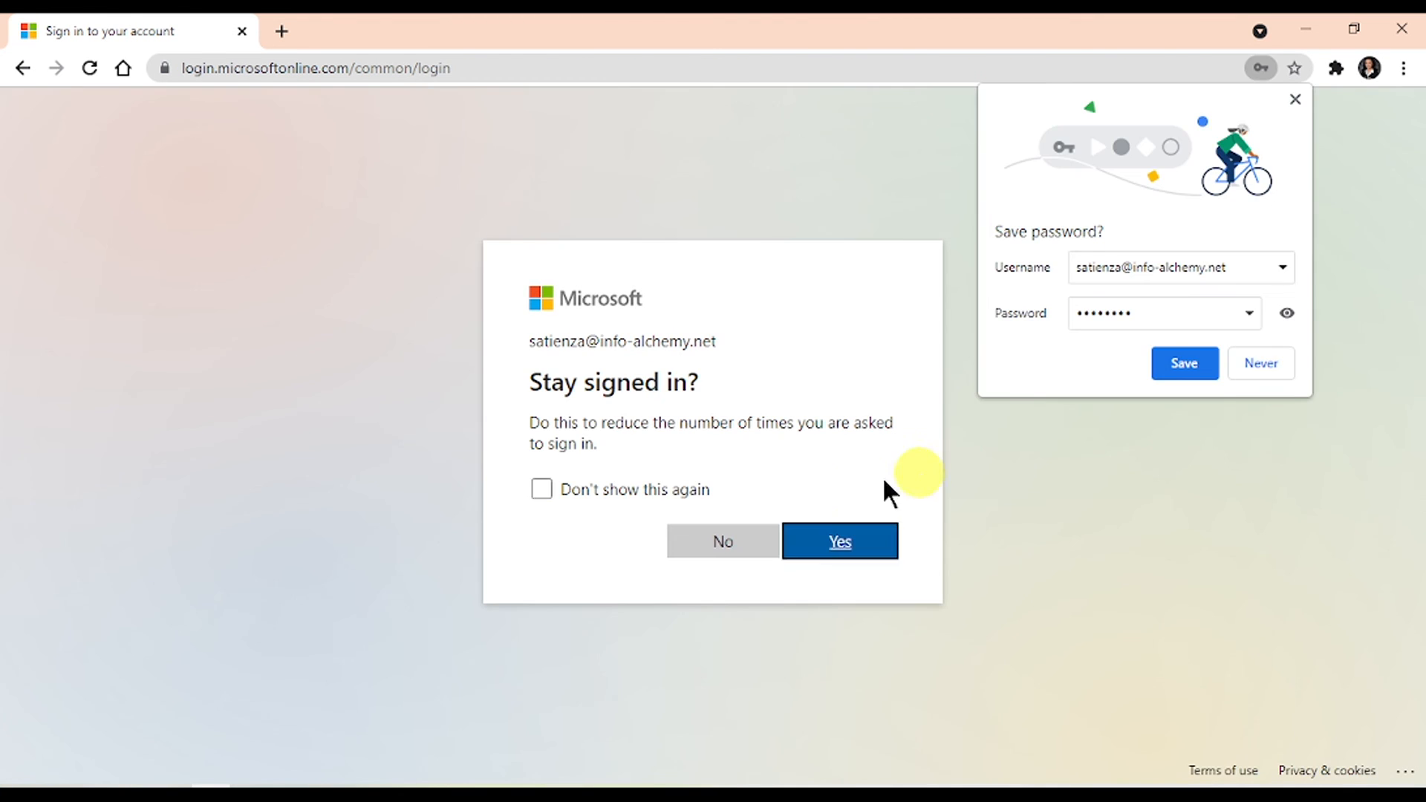
{"action": "left_click", "coordinate": [741, 544]}
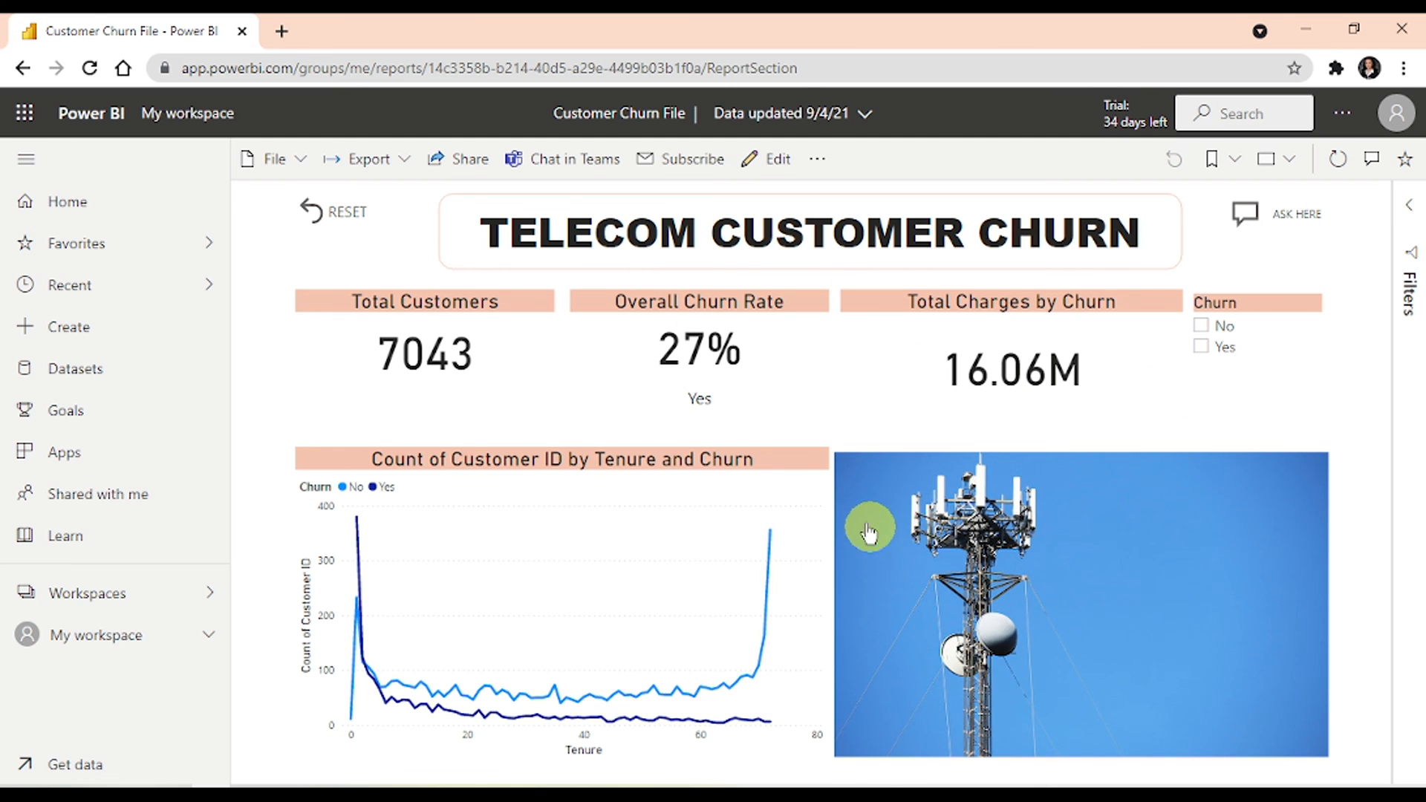
{"action": "left_click", "coordinate": [311, 211]}
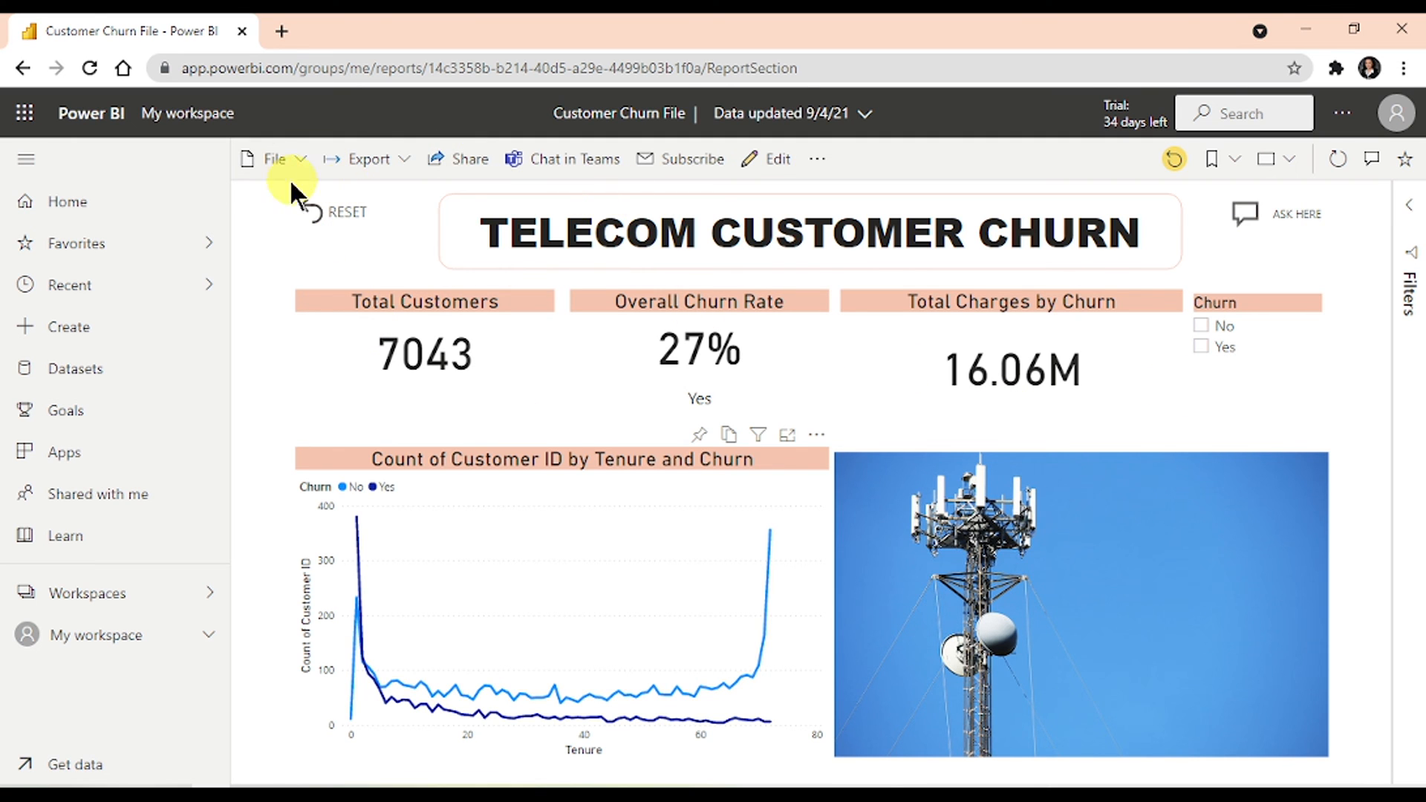
- Look at the Customer Churn File sharing options, then launch the Power BI phone app
{"action": "left_click", "coordinate": [469, 159]}
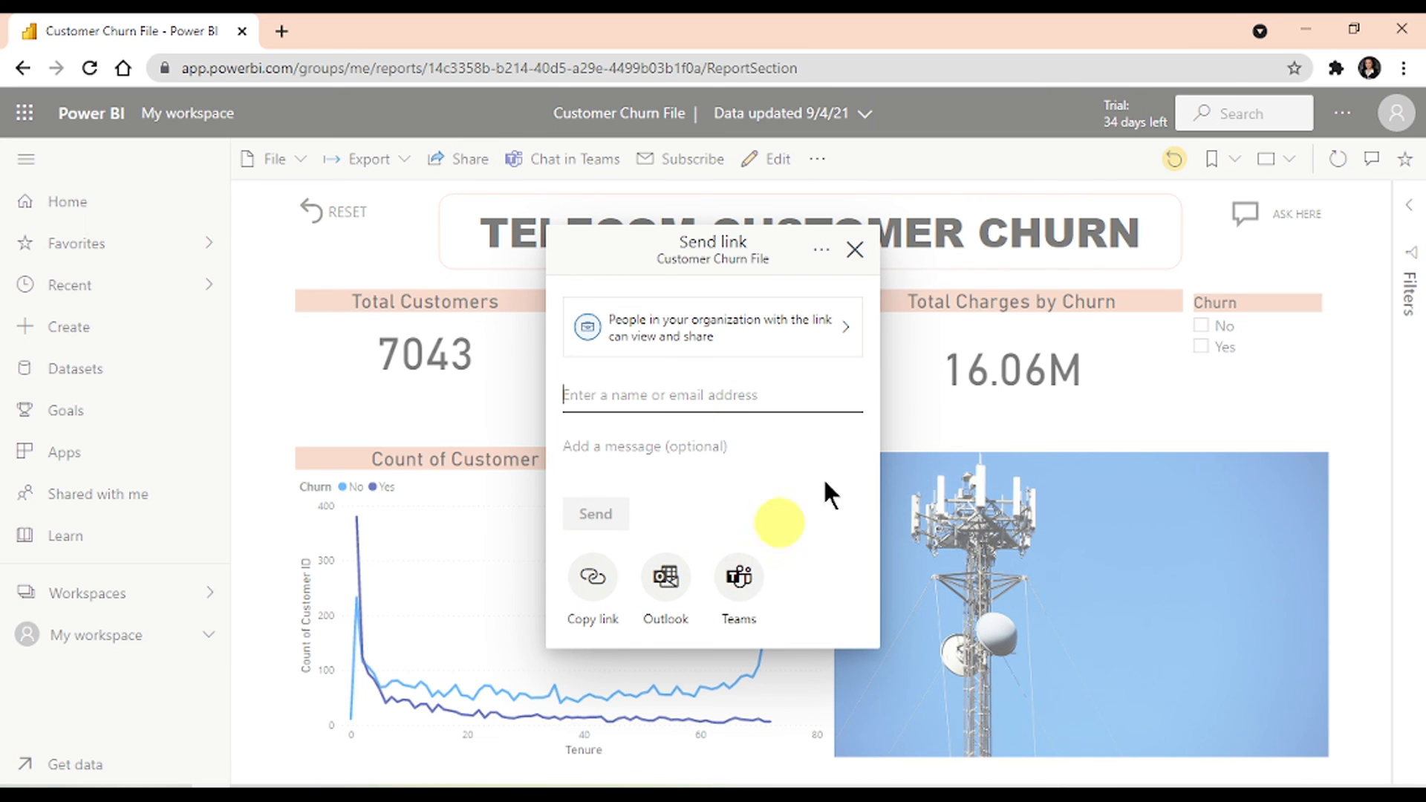
{"action": "left_click", "coordinate": [855, 251]}
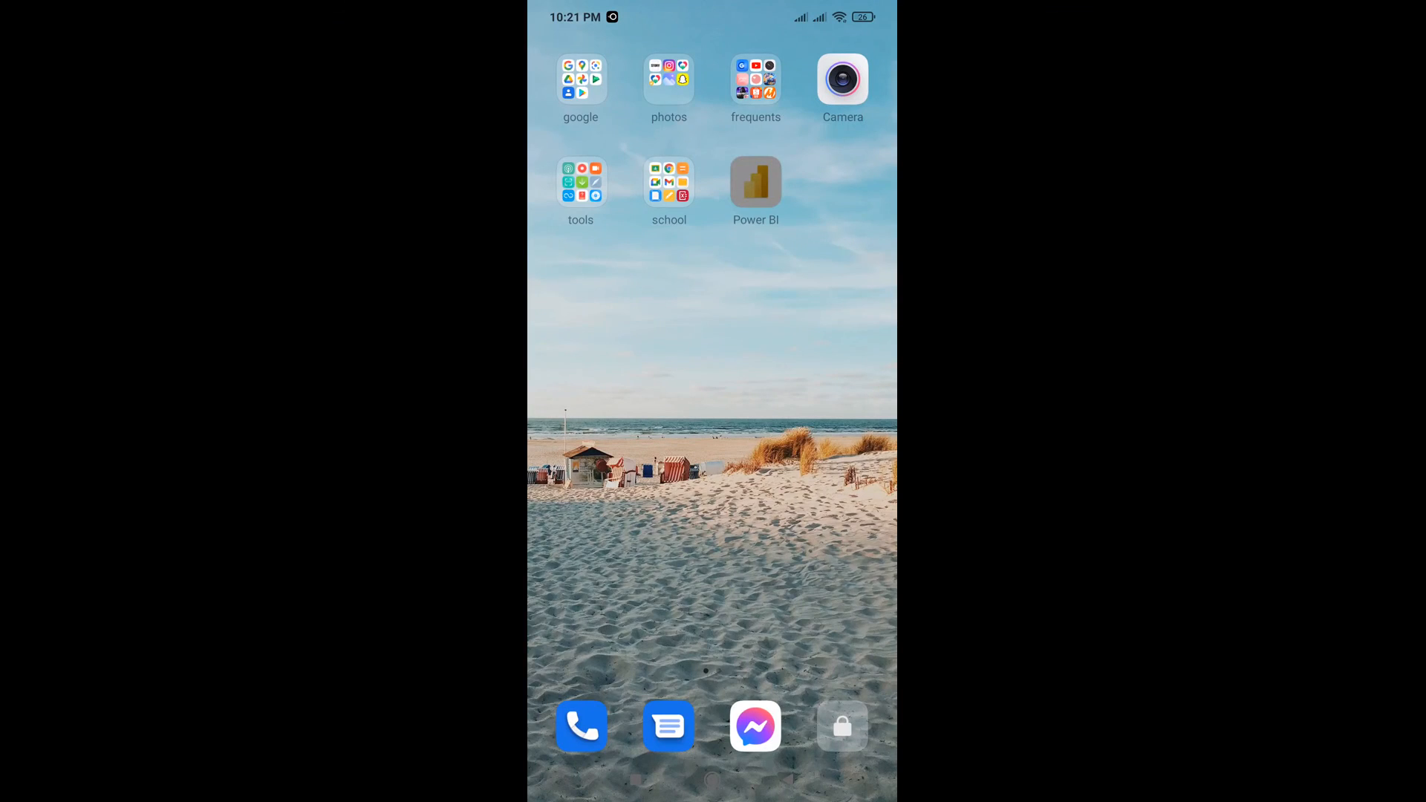
{"action": "left_click", "coordinate": [755, 182]}
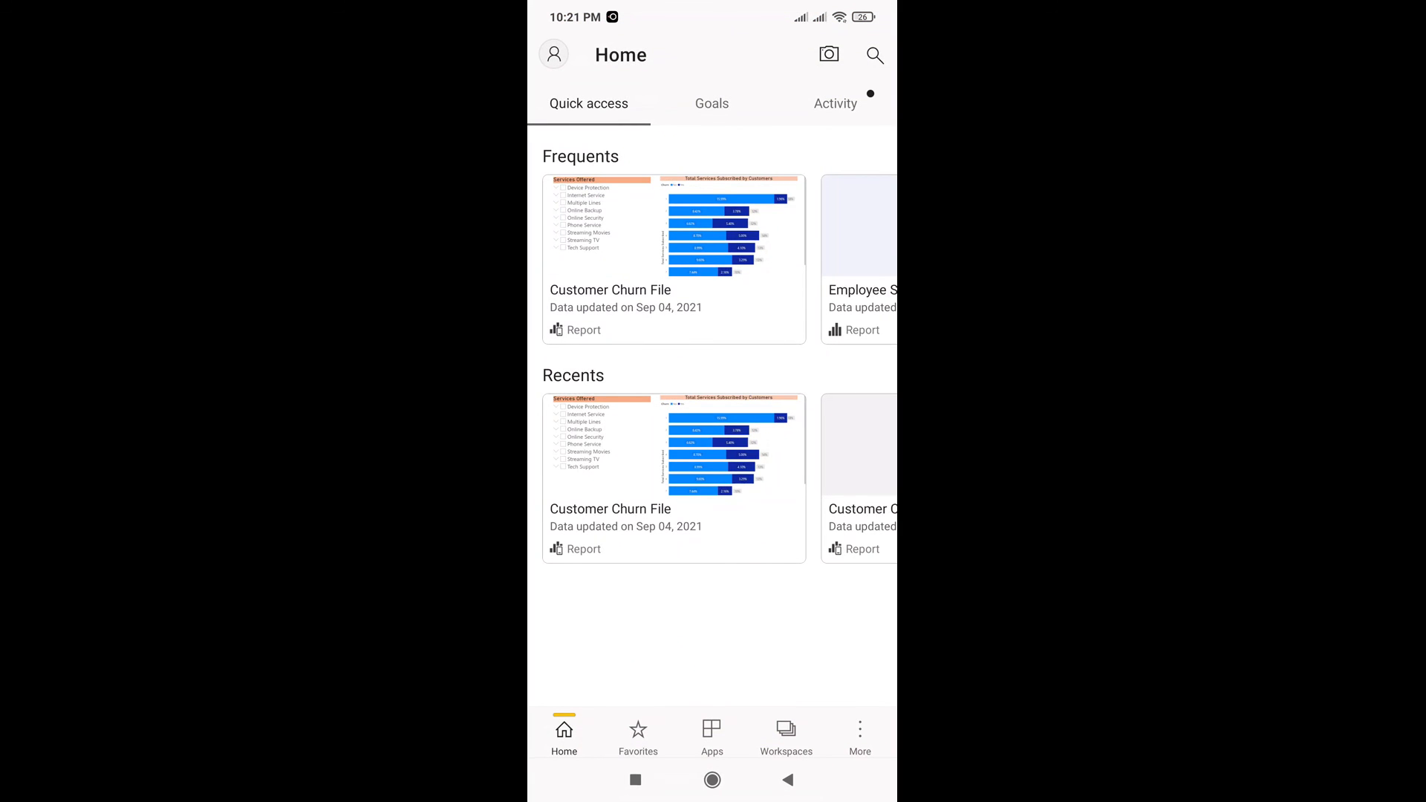
- Open Customer Churn File from Recents and scroll its phone layout showing 7043 customers and 27% churn
{"action": "left_click", "coordinate": [674, 512]}
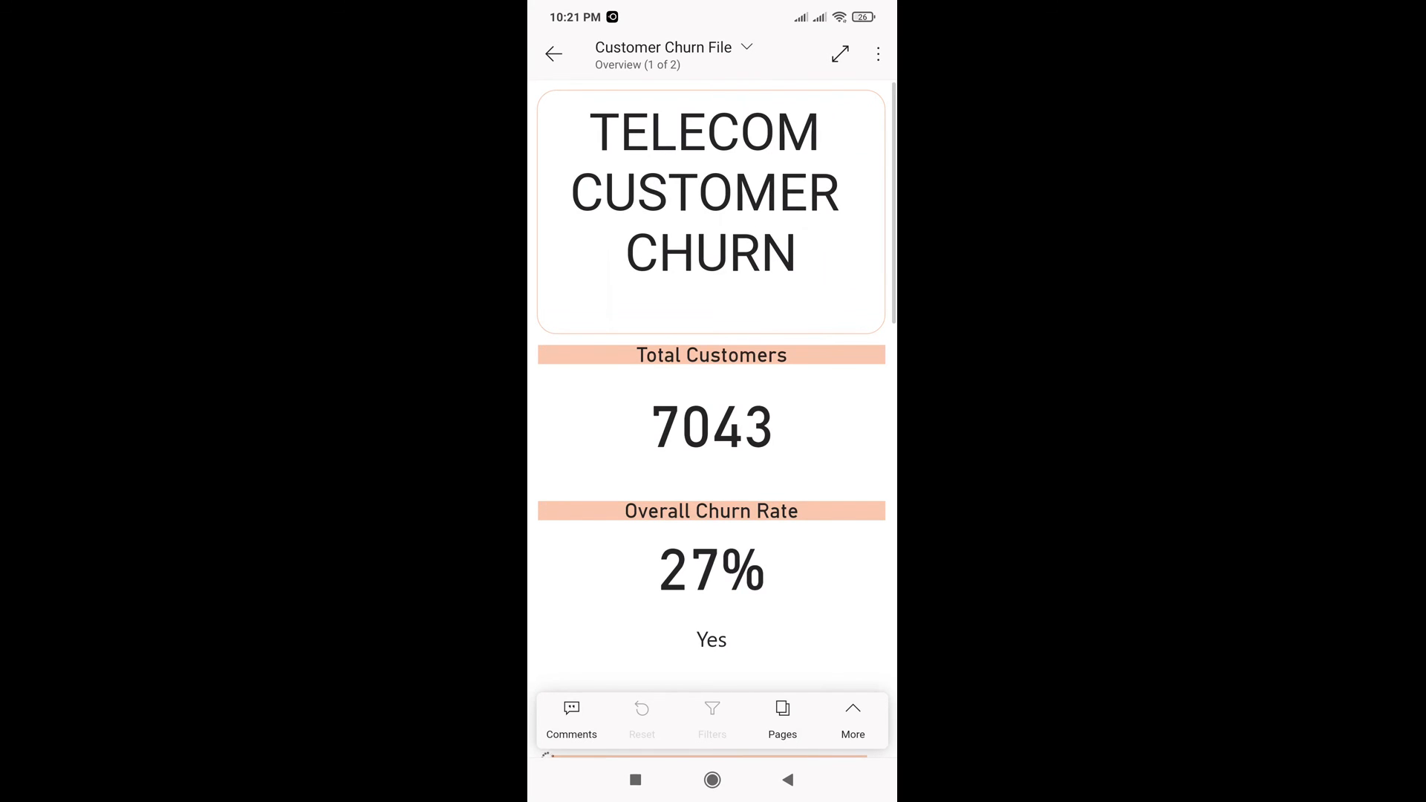
{"action": "scroll", "coordinate": [711, 416], "scroll_direction": "down", "scroll_amount": 3}
{"action": "scroll", "coordinate": [712, 416], "scroll_direction": "down", "scroll_amount": 3}
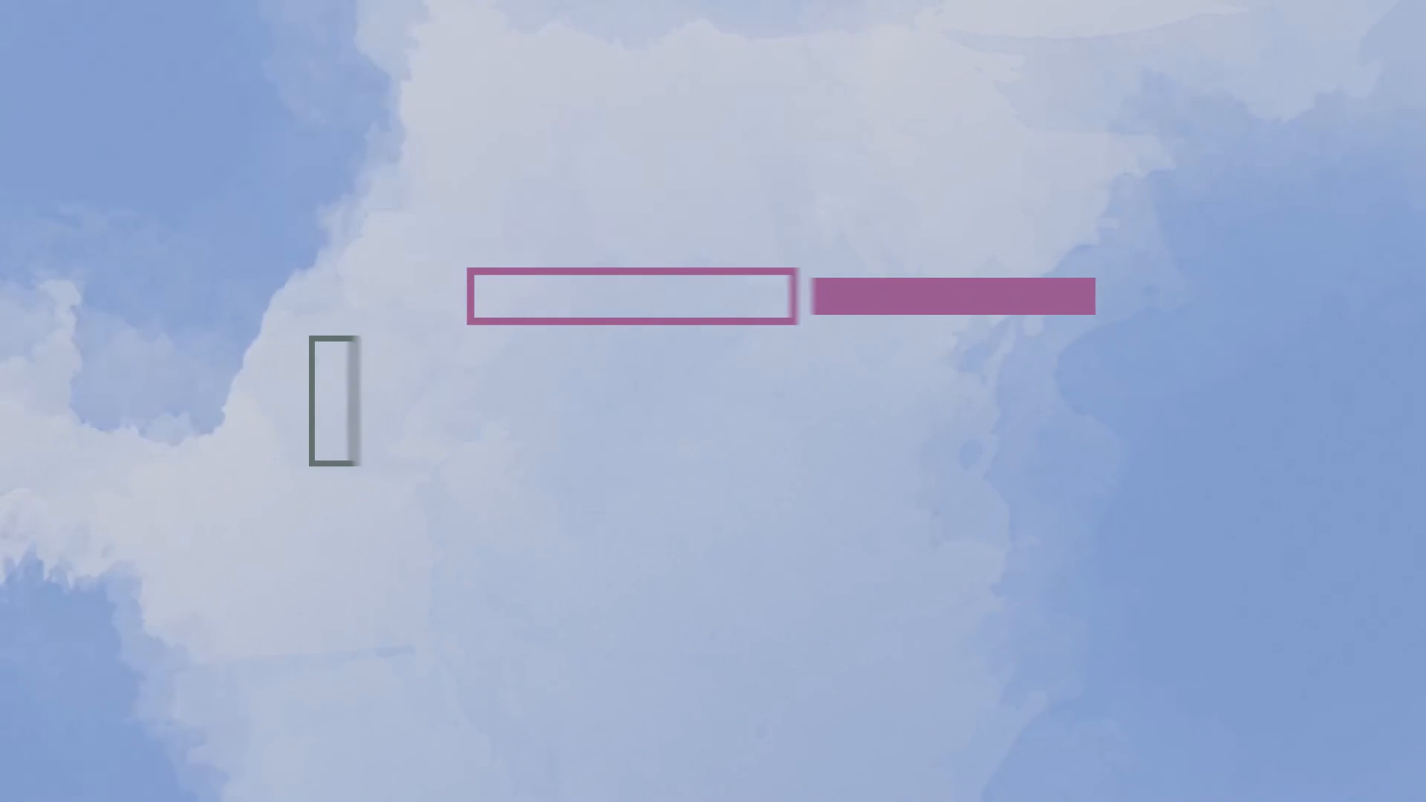